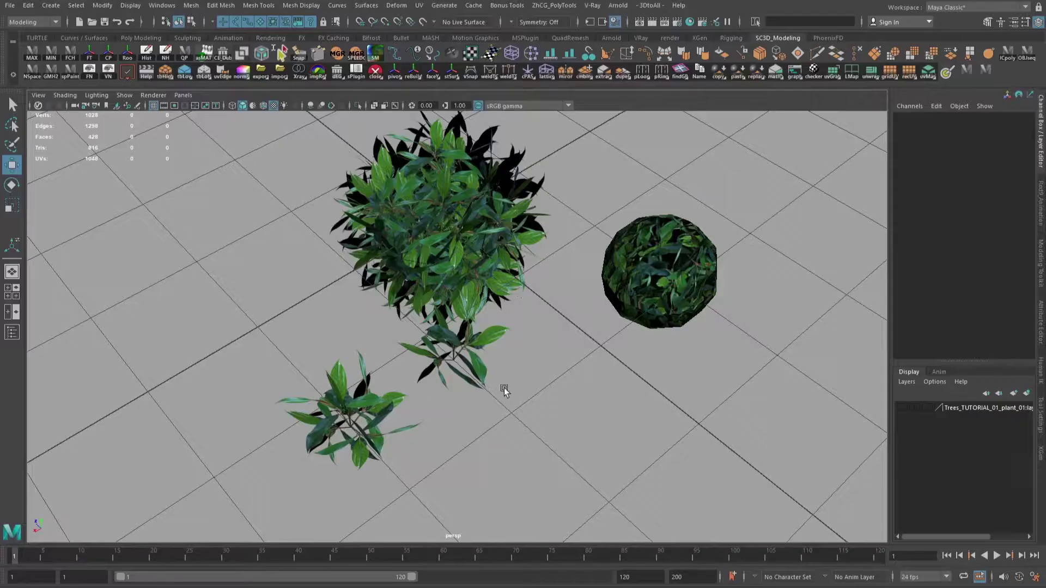
Examine the leafy bush, the foliage-textured sphere and the crossed faces of the small plant card from several angles.
alt+drag(504, 387, 459, 382)
alt+drag(425, 345, 485, 219)
click(390, 205)
alt+drag(376, 218, 393, 203)
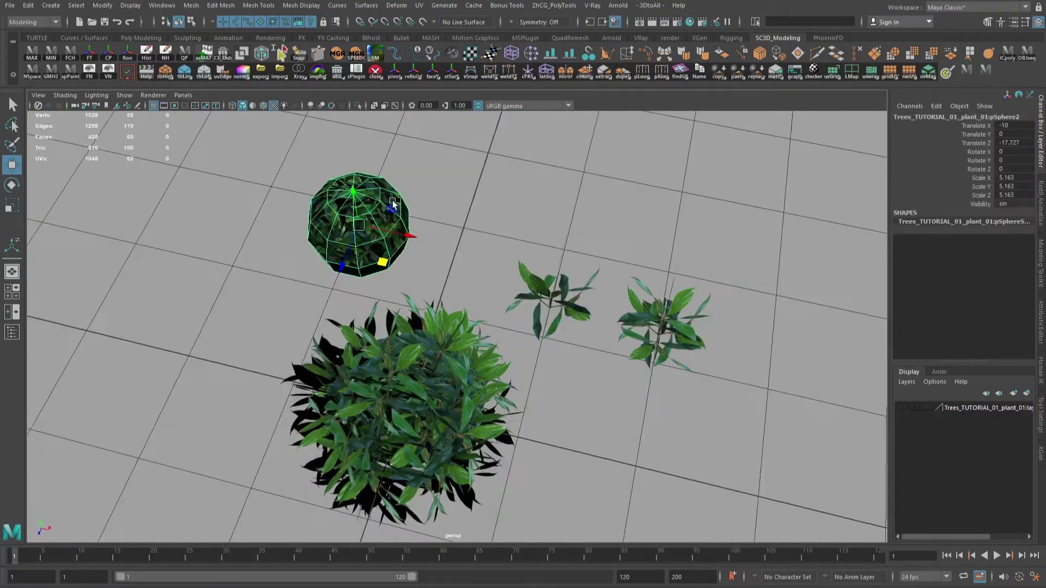
alt+drag(525, 336, 491, 327)
drag(502, 327, 532, 354)
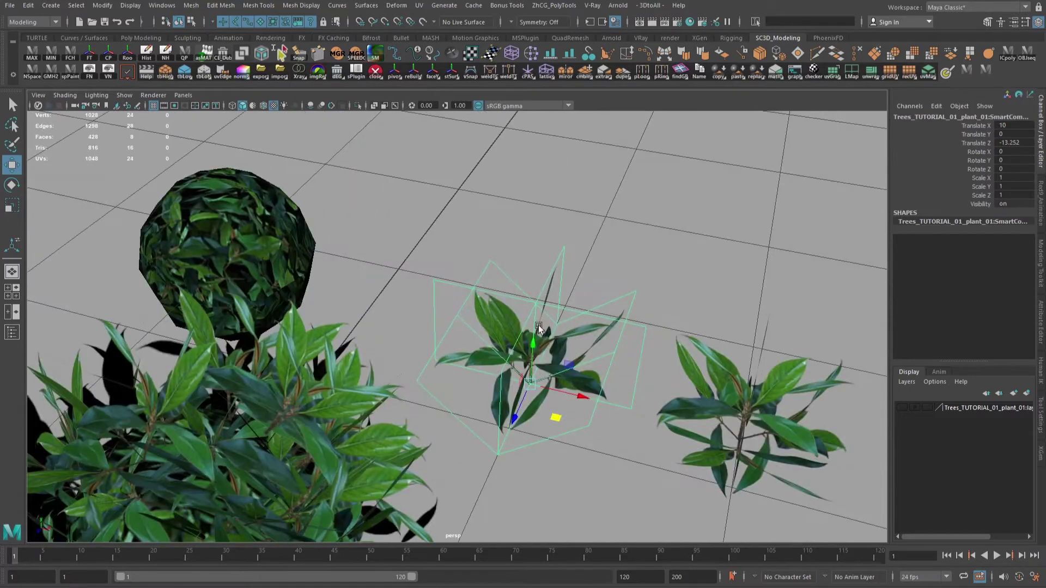
alt+drag(538, 326, 504, 315)
right_drag(504, 315, 502, 349)
click(501, 323)
alt+drag(501, 322, 579, 352)
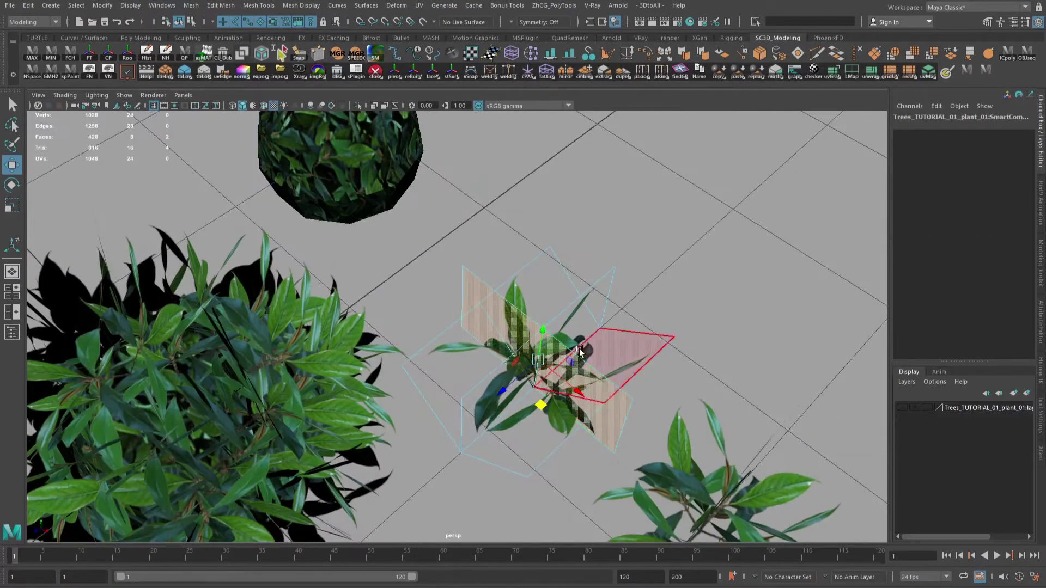
click(714, 283)
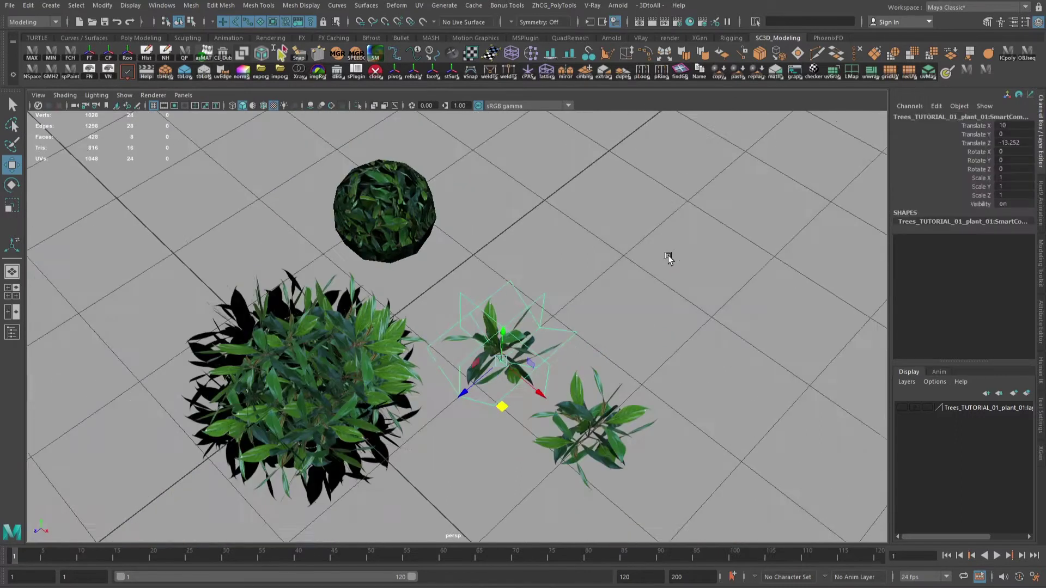
click(668, 257)
alt+drag(668, 257, 648, 313)
click(540, 360)
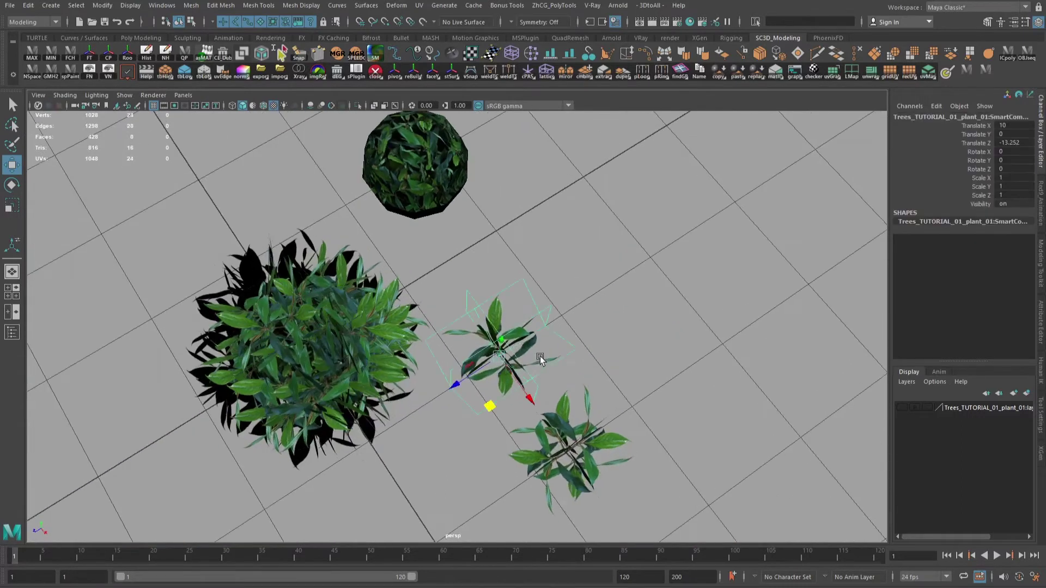
scroll(469, 399, up, 3)
alt+drag(540, 360, 467, 390)
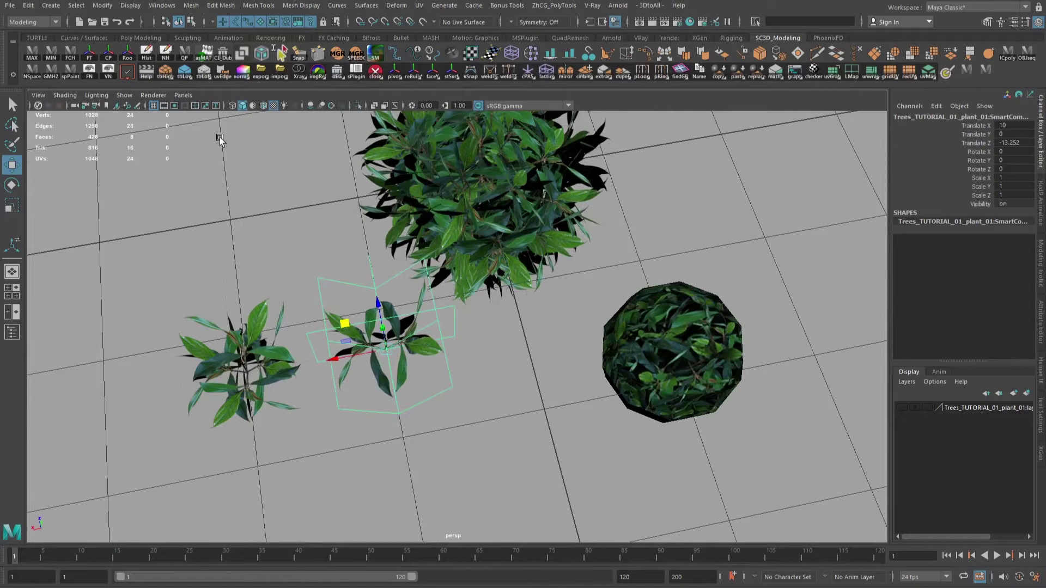
Open the UV Editor and examine how the small plant card's UVs sit on the diffuse.tga texture.
click(418, 7)
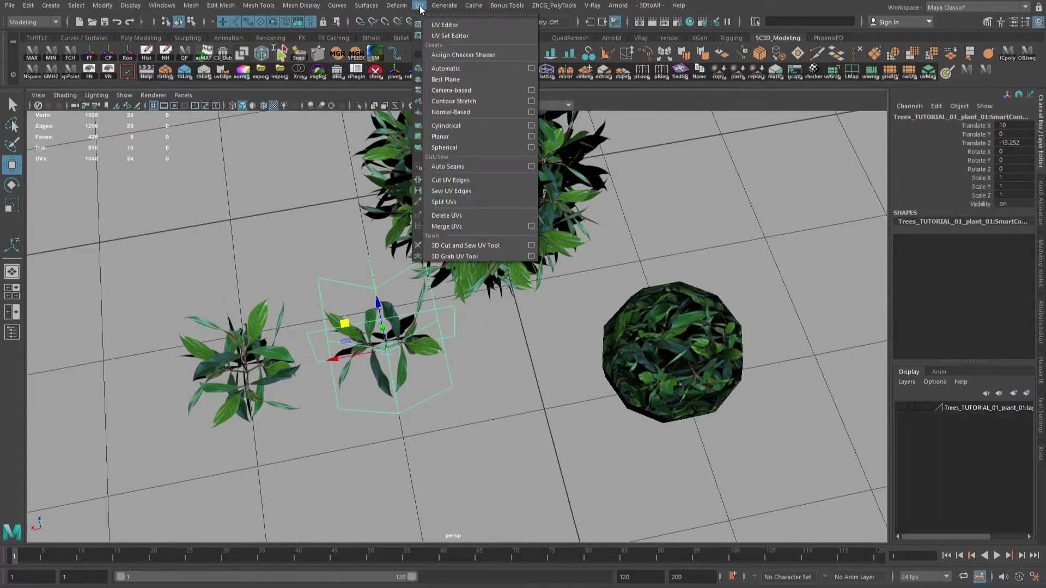
click(450, 26)
drag(541, 124, 613, 372)
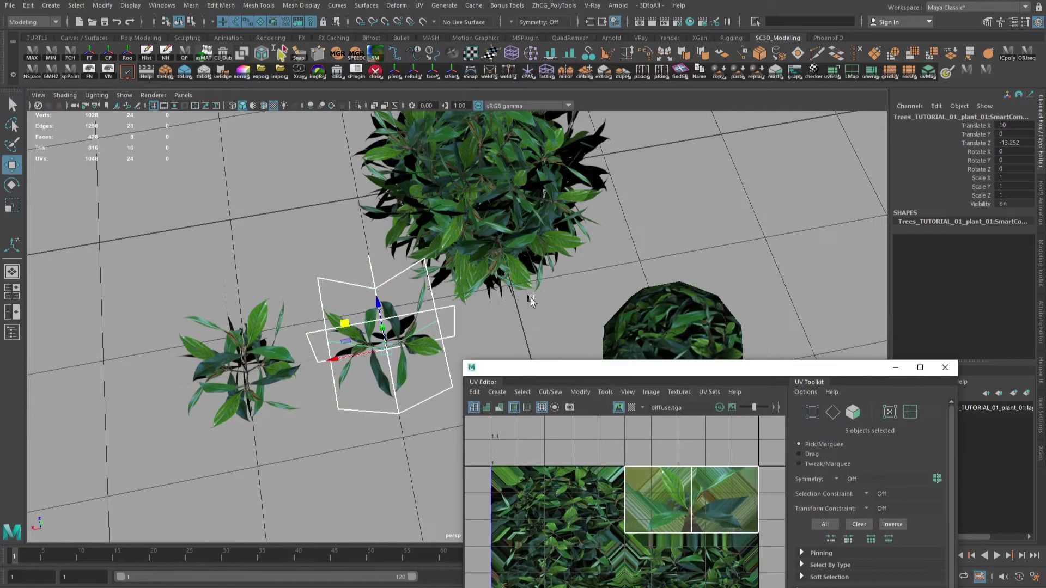
alt+drag(458, 372, 413, 372)
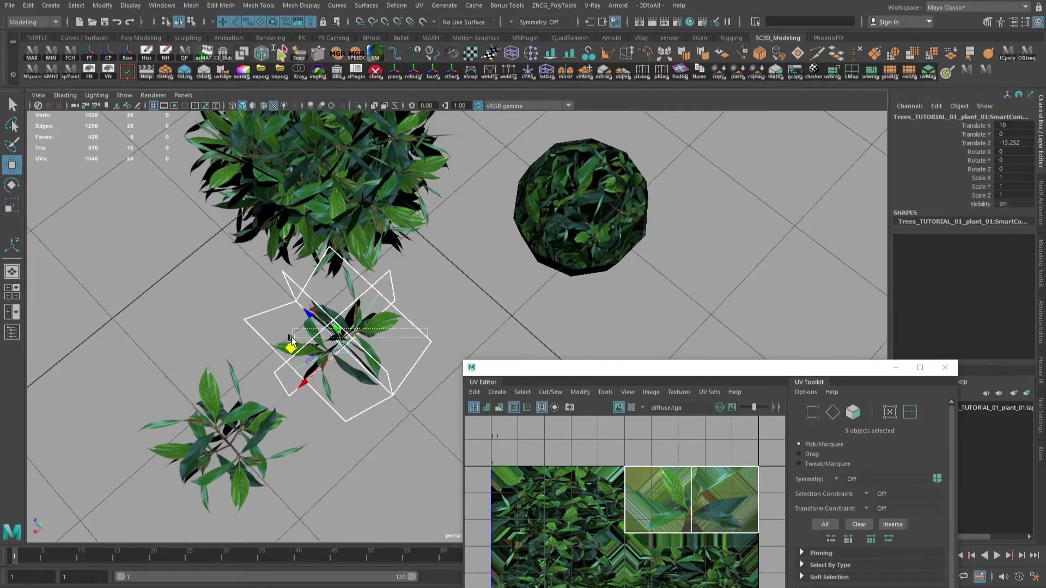
click(637, 480)
right_drag(635, 478, 671, 479)
drag(597, 444, 786, 556)
alt+middle_drag(691, 531, 674, 499)
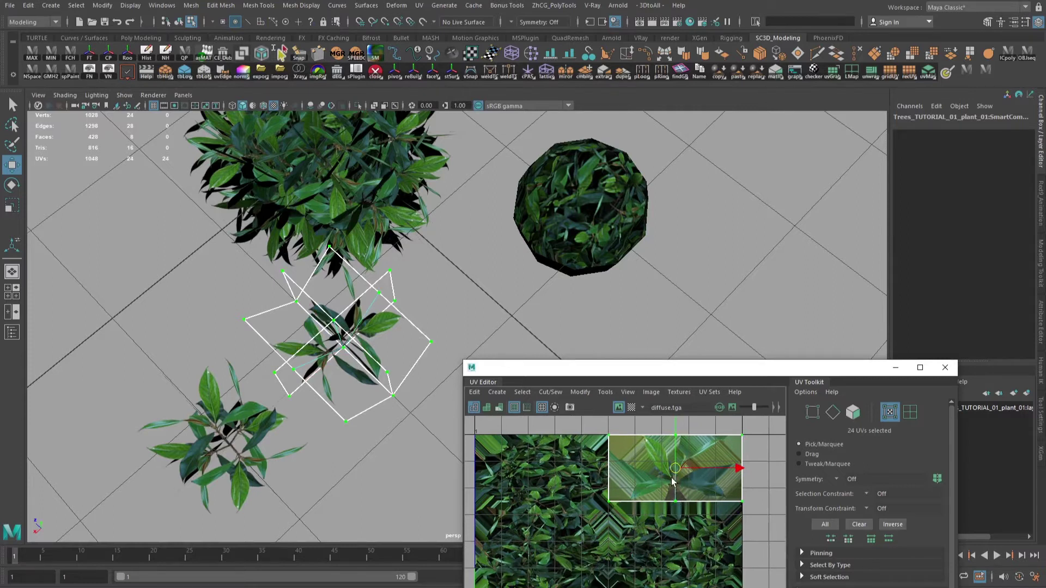
alt+drag(479, 308, 568, 266)
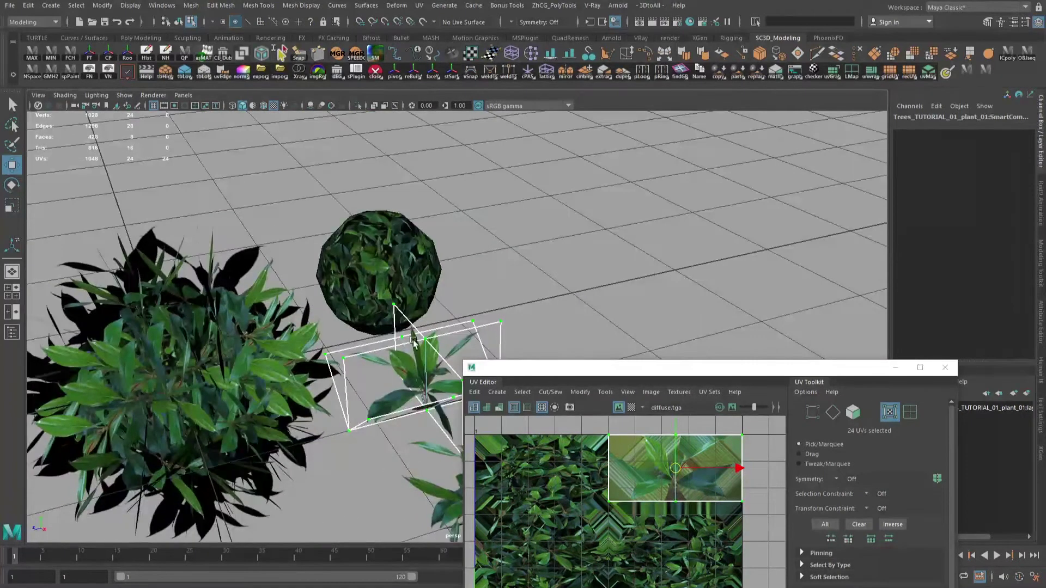
right_drag(405, 330, 469, 315)
alt+drag(468, 315, 515, 322)
alt+right_drag(515, 321, 534, 332)
alt+middle_drag(534, 333, 451, 285)
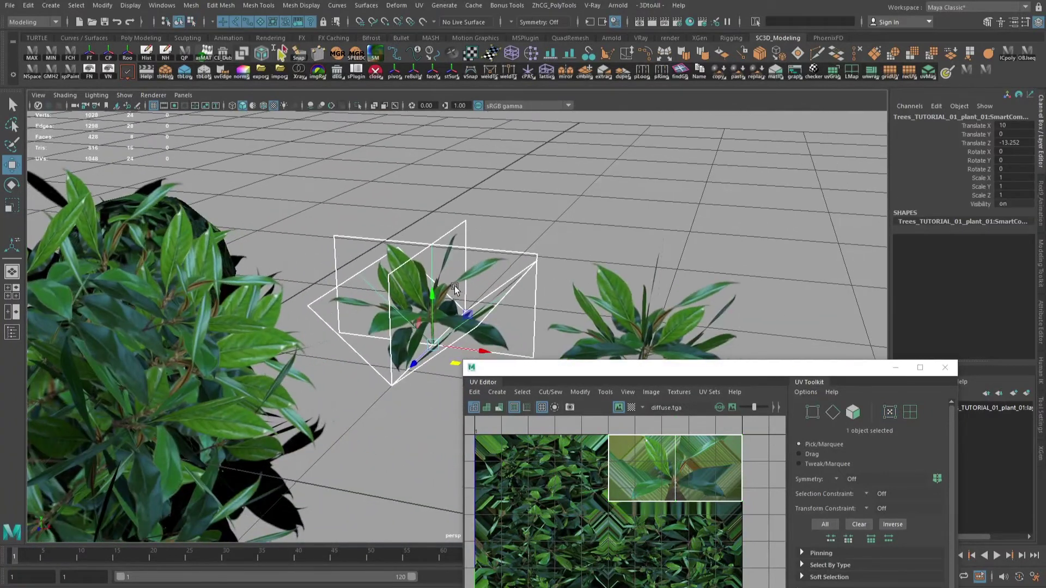
Examine how the sphere's UV shell is laid out over the dense foliage area of the diffuse.tga texture.
alt+drag(461, 257, 504, 314)
click(703, 259)
alt+right_drag(756, 283, 745, 288)
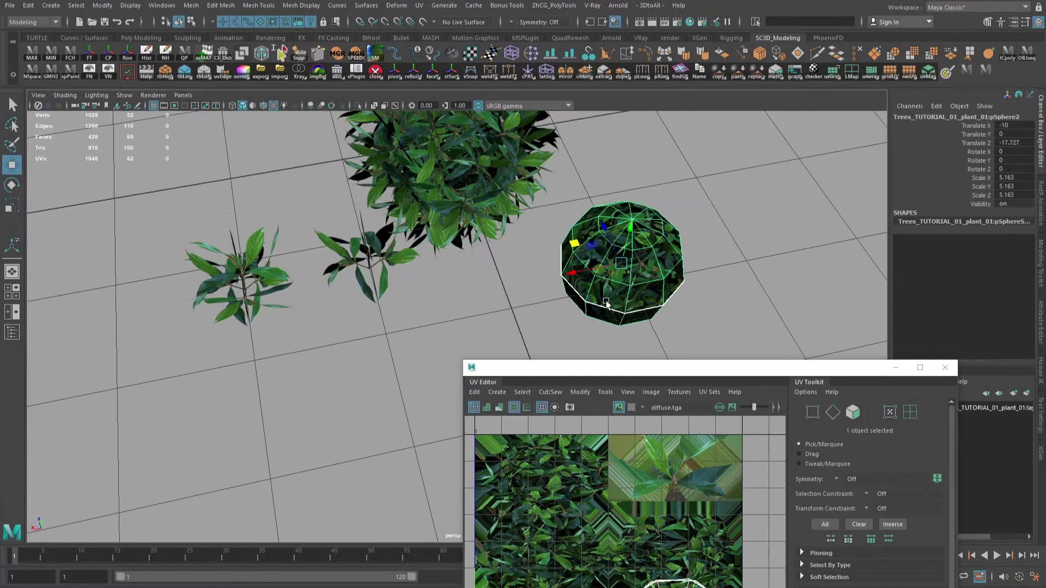
drag(671, 371, 170, 199)
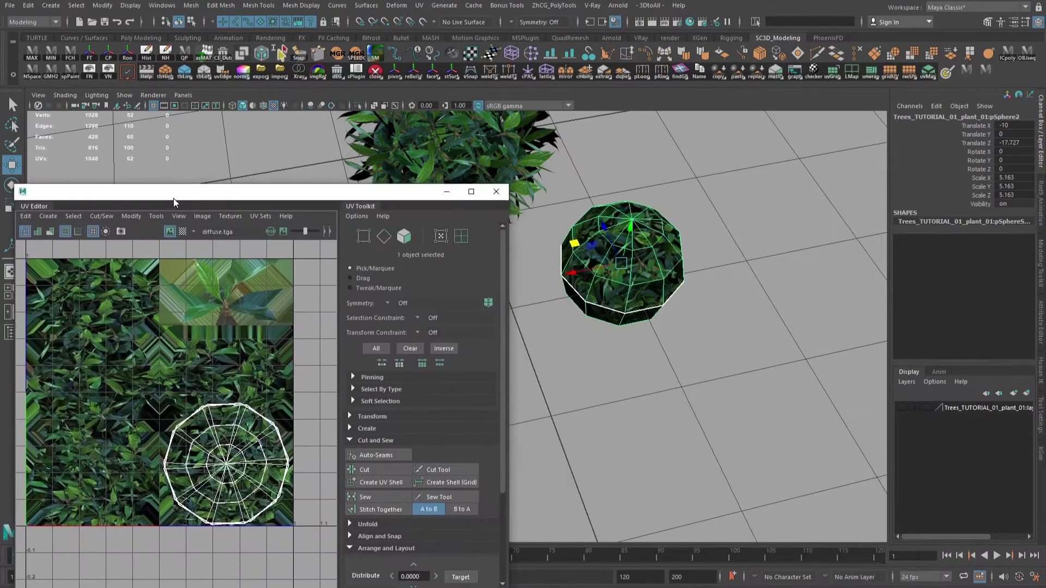
alt+drag(713, 403, 640, 289)
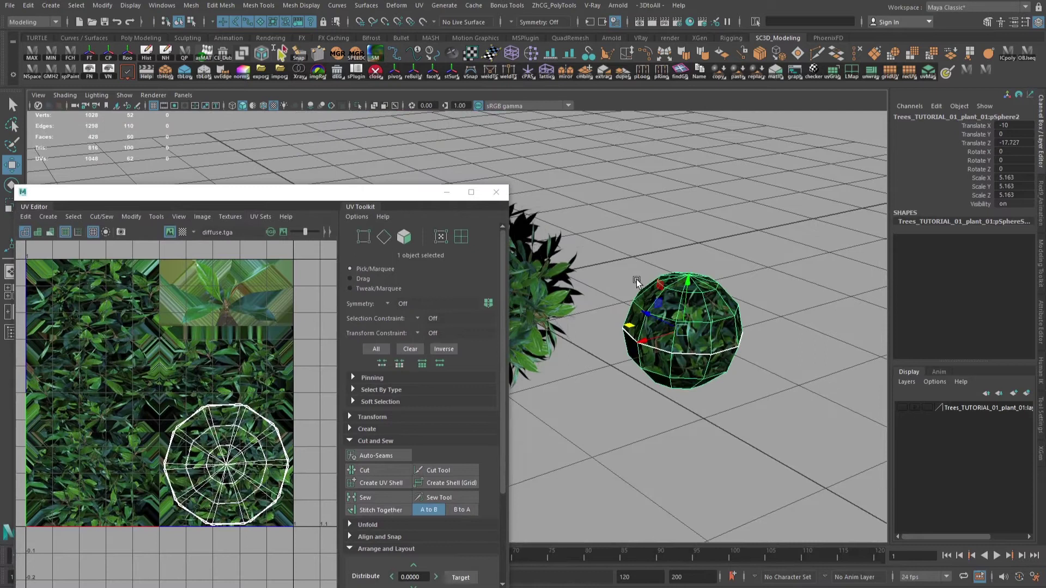
alt+drag(717, 298, 748, 237)
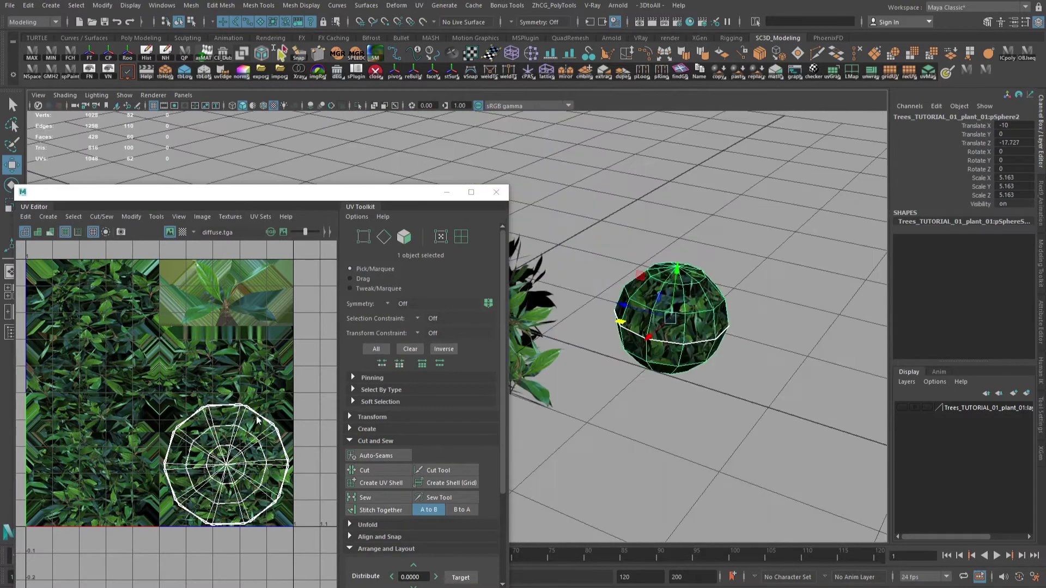
scroll(208, 417, up, 3)
alt+middle_drag(109, 425, 85, 411)
alt+middle_drag(263, 442, 242, 460)
Put the UV Editor away and clear all the example plants and the sphere from the scene.
click(447, 194)
alt+drag(555, 311, 495, 394)
mouse_move(512, 432)
alt+mouse_down()
mouse_move(538, 416)
mouse_move(509, 392)
mouse_move(560, 397)
mouse_move(553, 363)
mouse_move(516, 430)
alt+mouse_up()
click(509, 391)
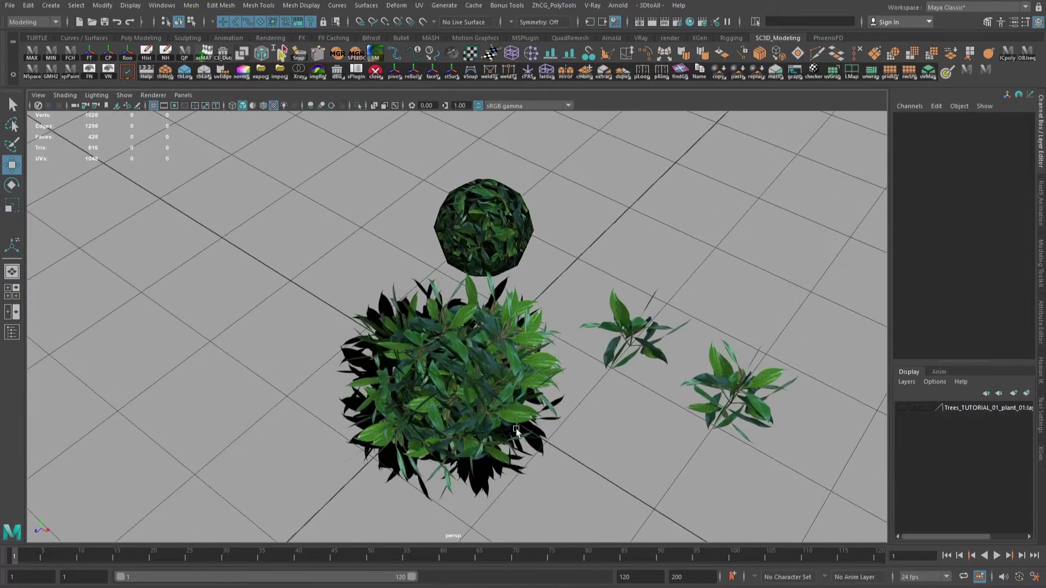
key(q)
drag(254, 216, 798, 488)
key(Delete)
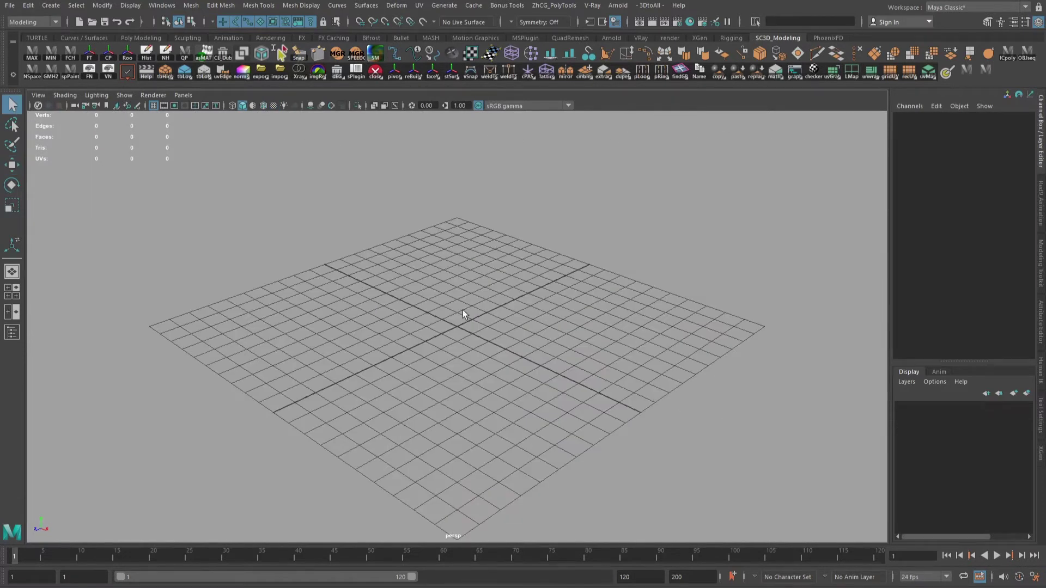
Create a polygon cube and a polygon plane at the origin.
alt+right_drag(357, 274, 487, 381)
click(50, 5)
mouse_move(86, 45)
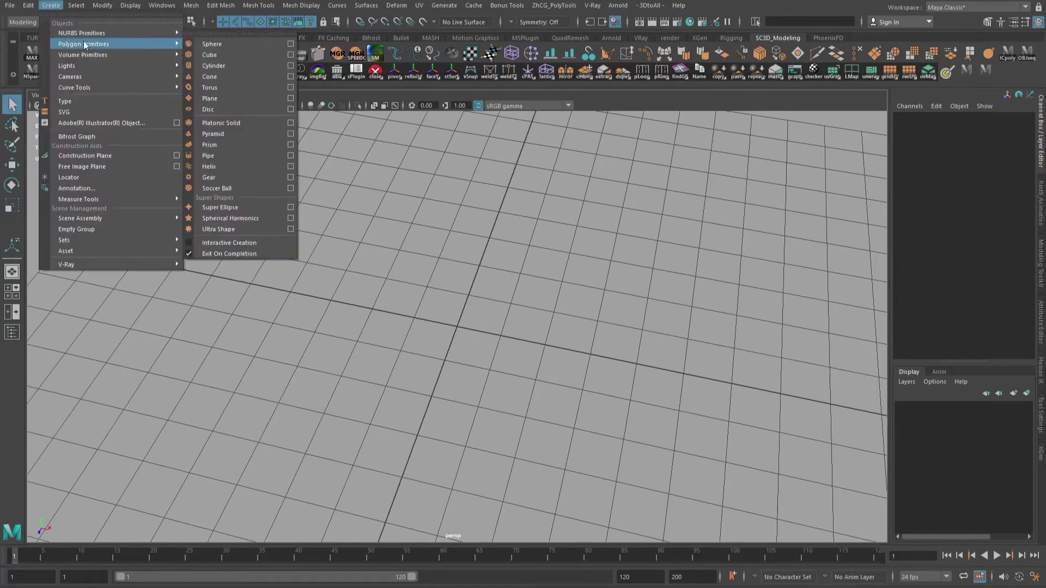
click(218, 52)
click(51, 5)
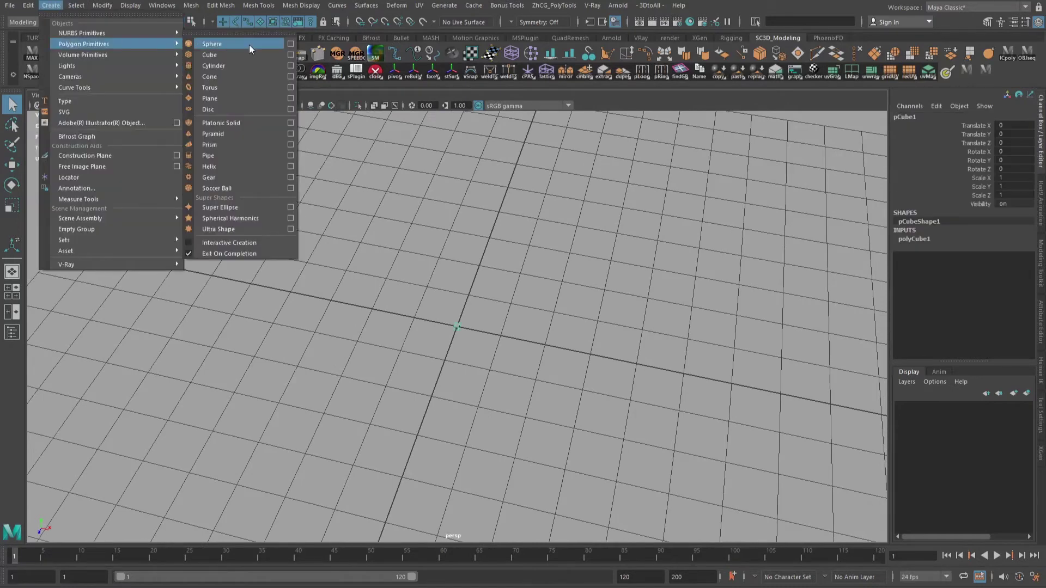
click(226, 97)
Scale the cube and the plane together to 10 on all axes.
alt+right_drag(436, 262, 515, 317)
drag(406, 272, 616, 375)
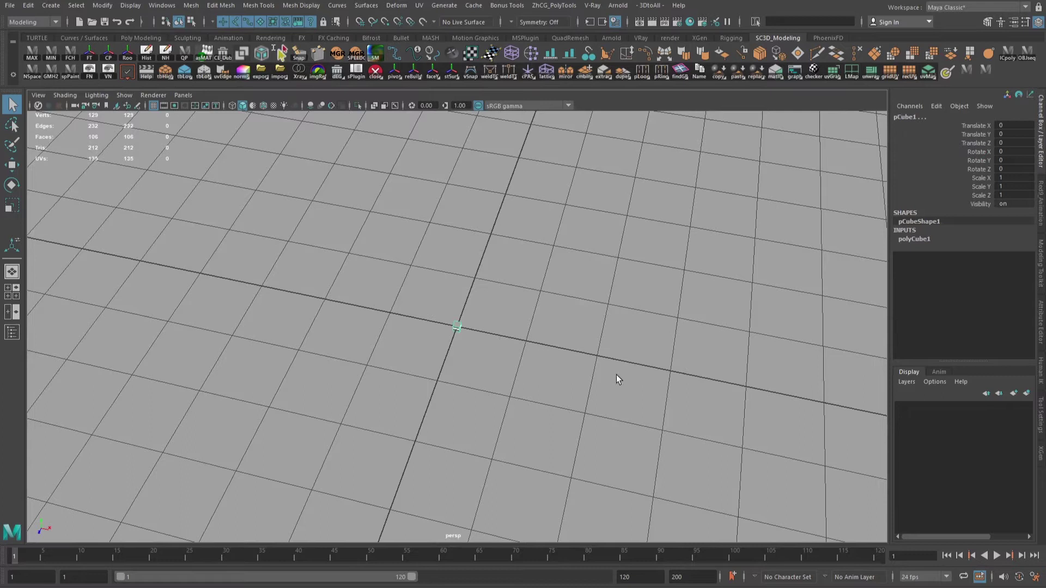
key(r)
drag(460, 325, 467, 324)
Move the cube along X to stand beside the plane and display wireframe edges on the shaded objects.
drag(467, 324, 348, 316)
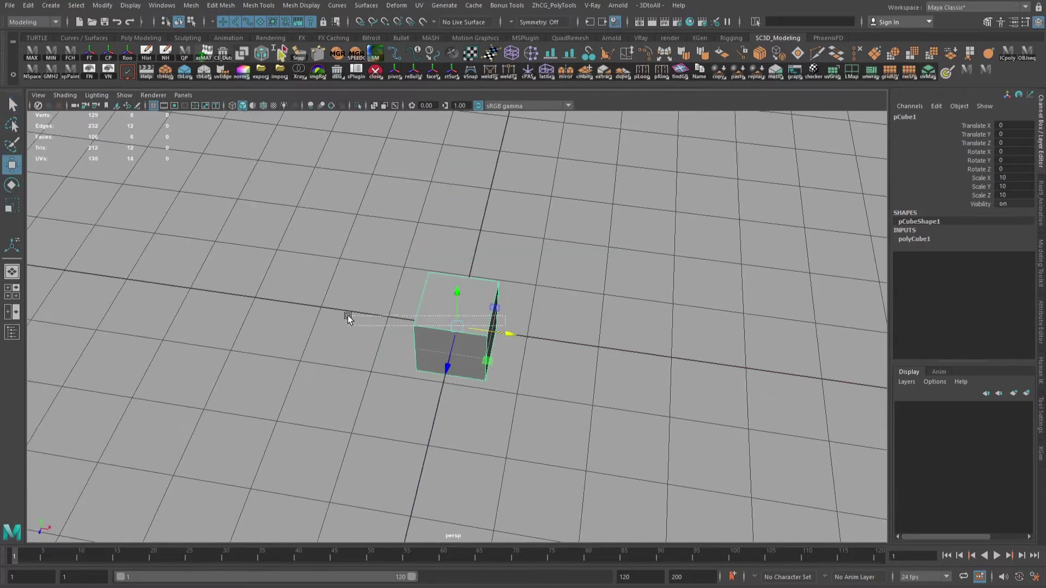
drag(501, 334, 365, 324)
click(264, 106)
scroll(266, 286, up, 1)
click(248, 255)
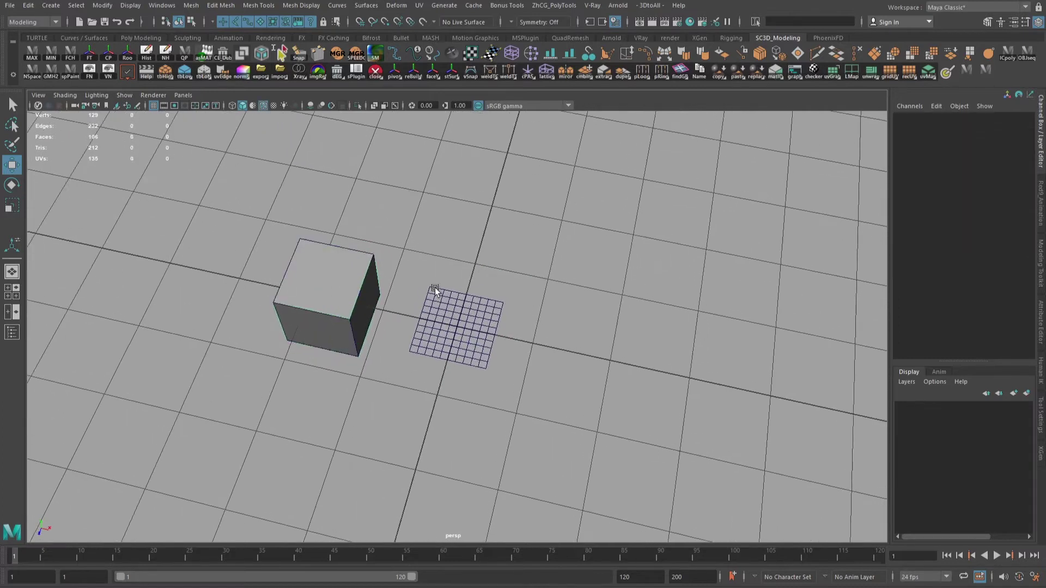
alt+drag(436, 291, 355, 273)
Set the plane's Subdivisions Width and Subdivisions Height to 2.
click(490, 335)
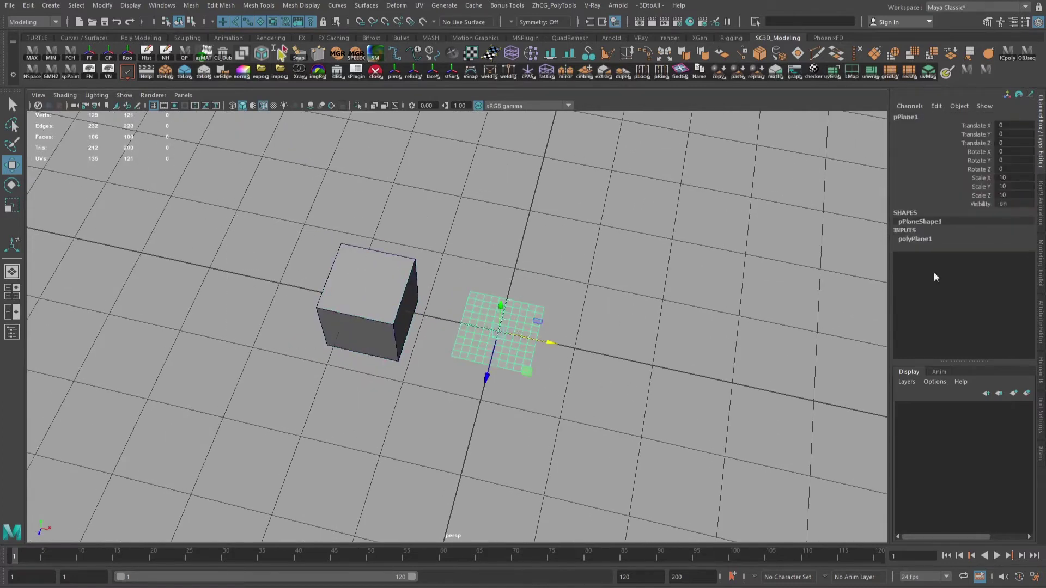
double_click(910, 241)
drag(1002, 266, 1003, 274)
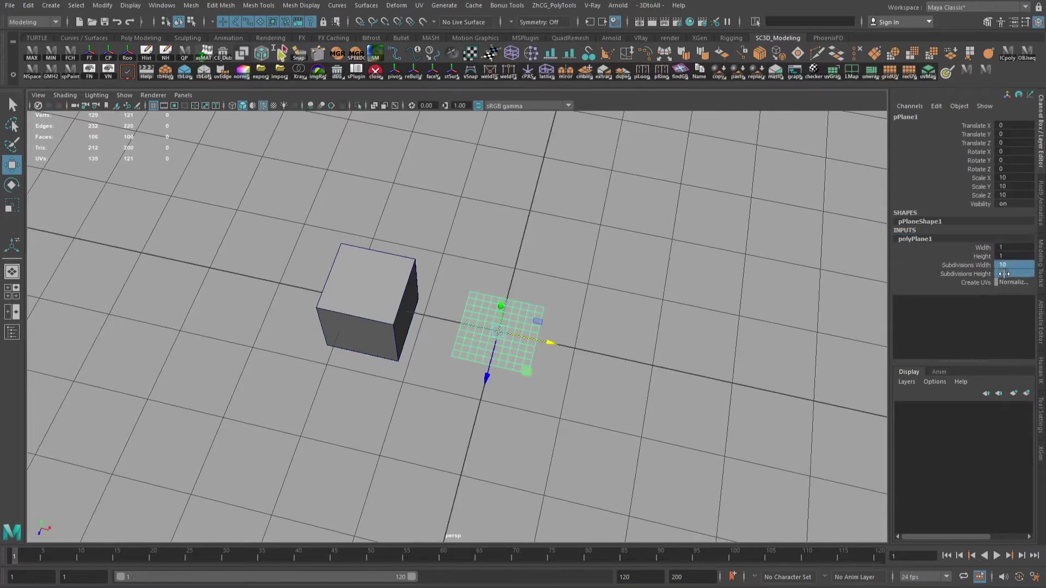
text(2)
key(Return)
alt+drag(599, 328, 572, 378)
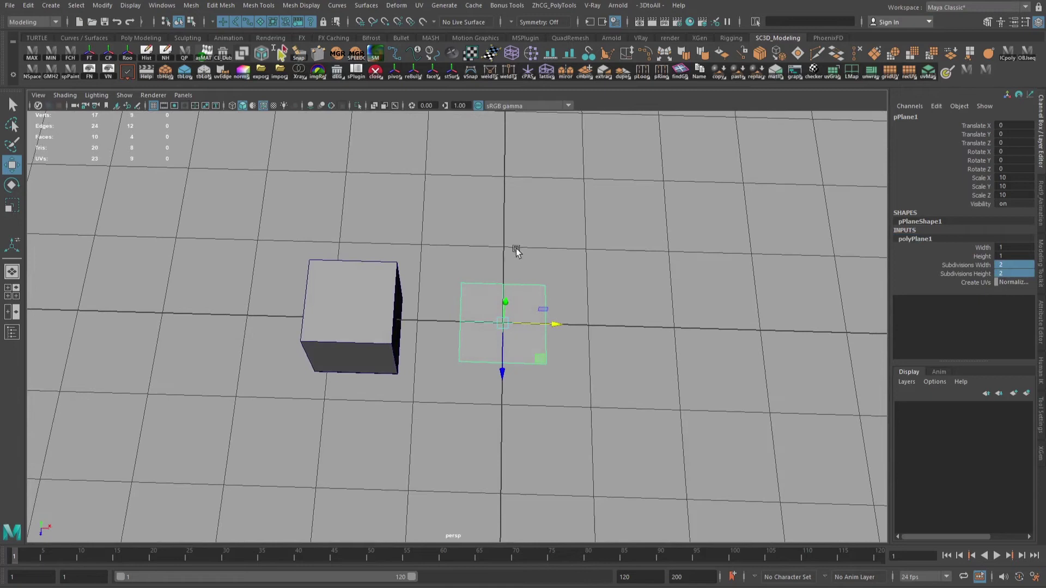
alt+drag(516, 249, 539, 241)
click(540, 242)
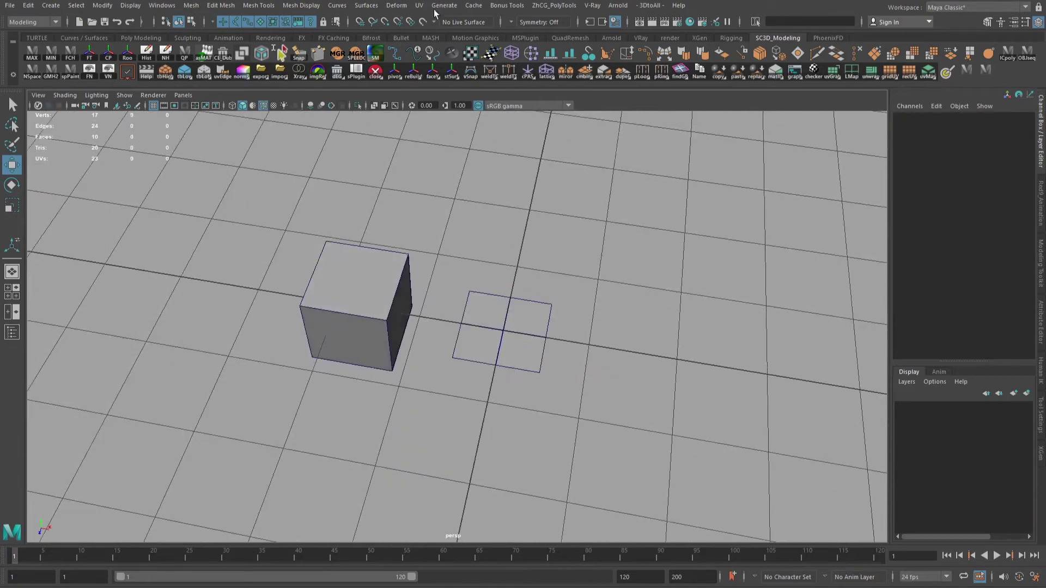
Open the UV Editor beside the objects and compare the UV layouts of the cube and the plane.
click(419, 6)
click(445, 25)
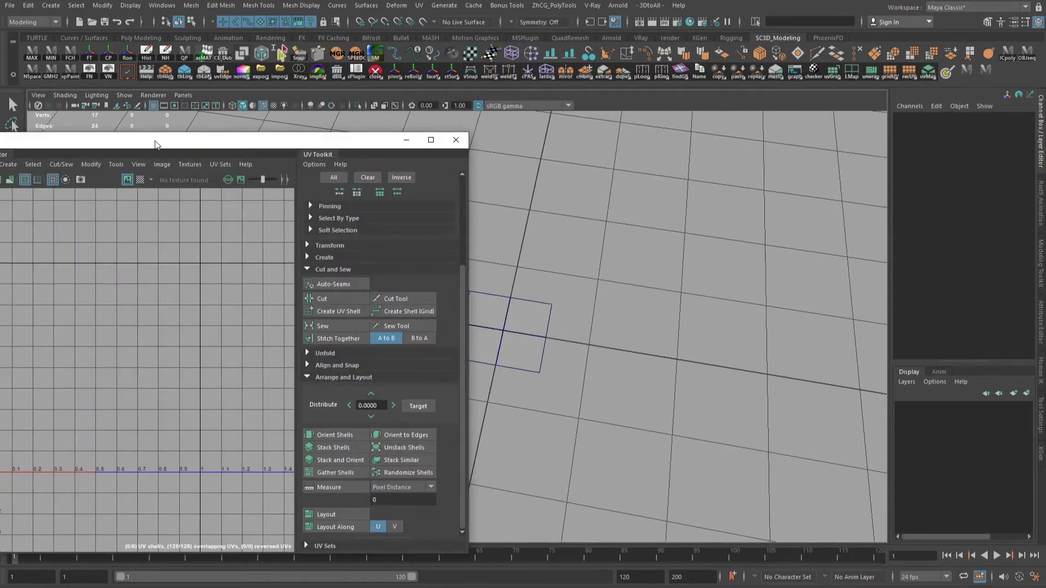
drag(156, 142, 795, 131)
drag(287, 246, 568, 376)
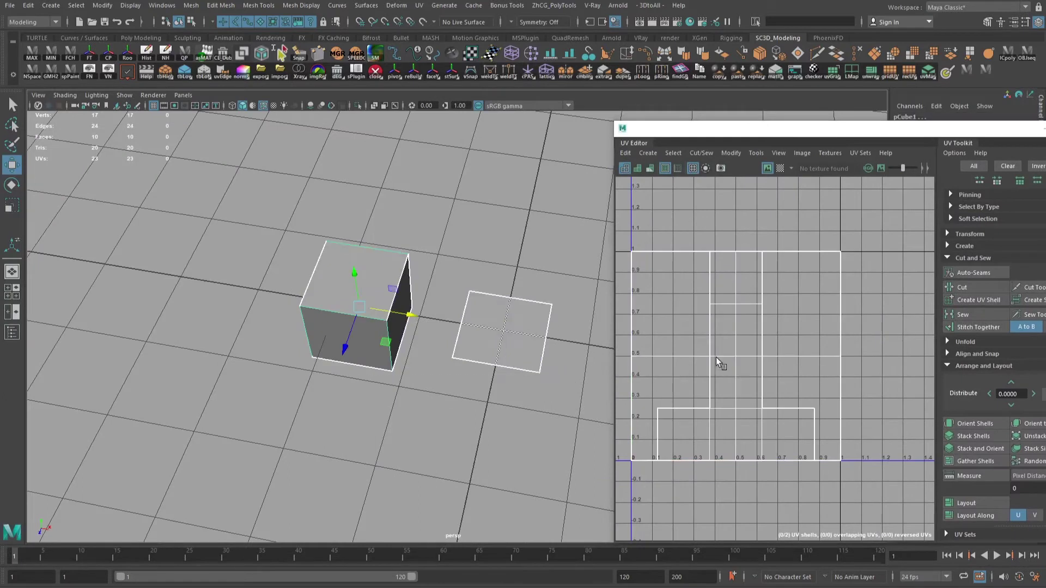
click(466, 288)
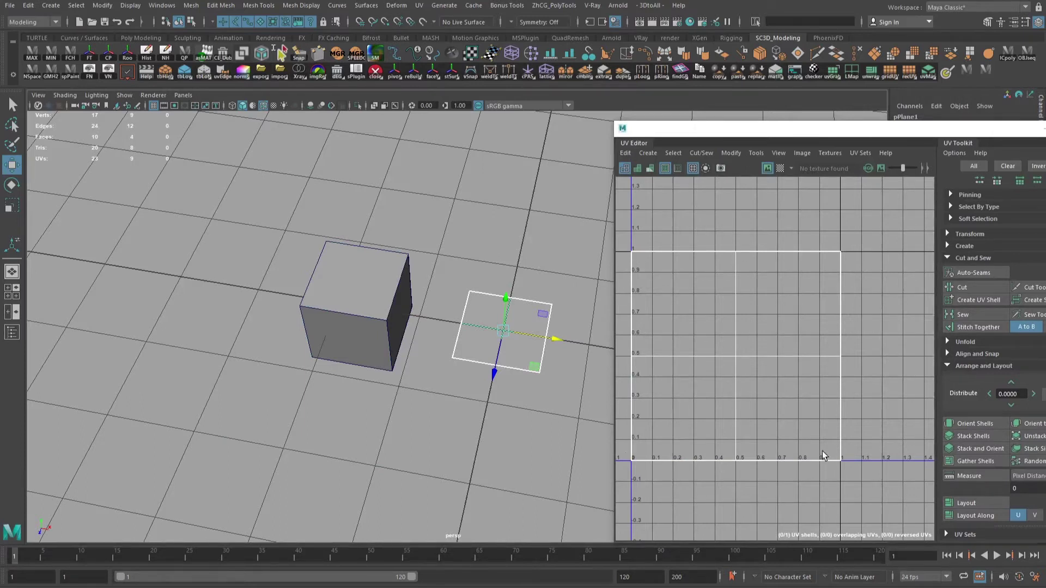
click(319, 348)
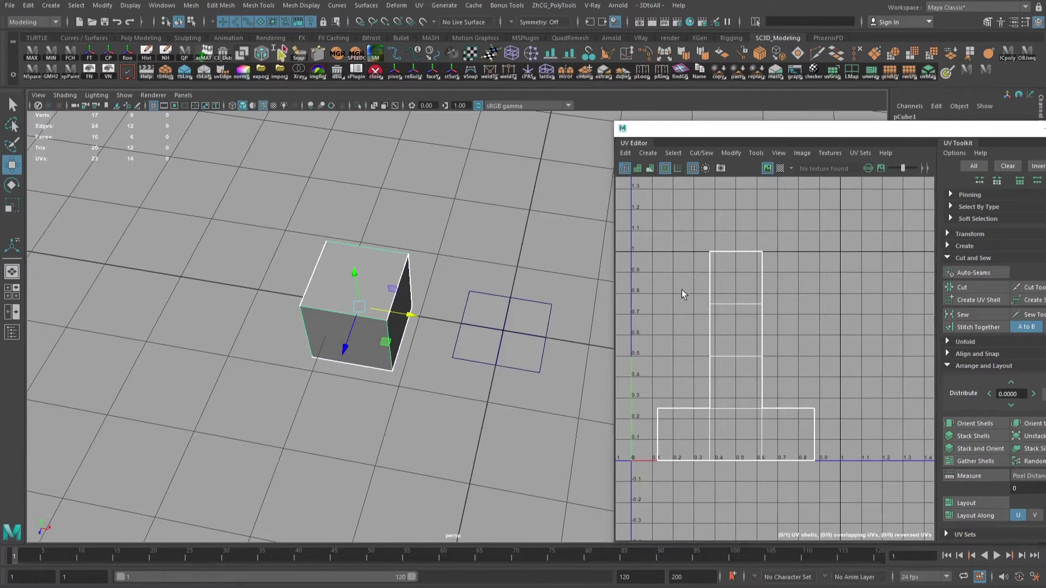
Delete the plane's front row of two faces, keeping the back half.
click(506, 318)
alt+drag(507, 318, 504, 349)
right_drag(503, 329, 504, 362)
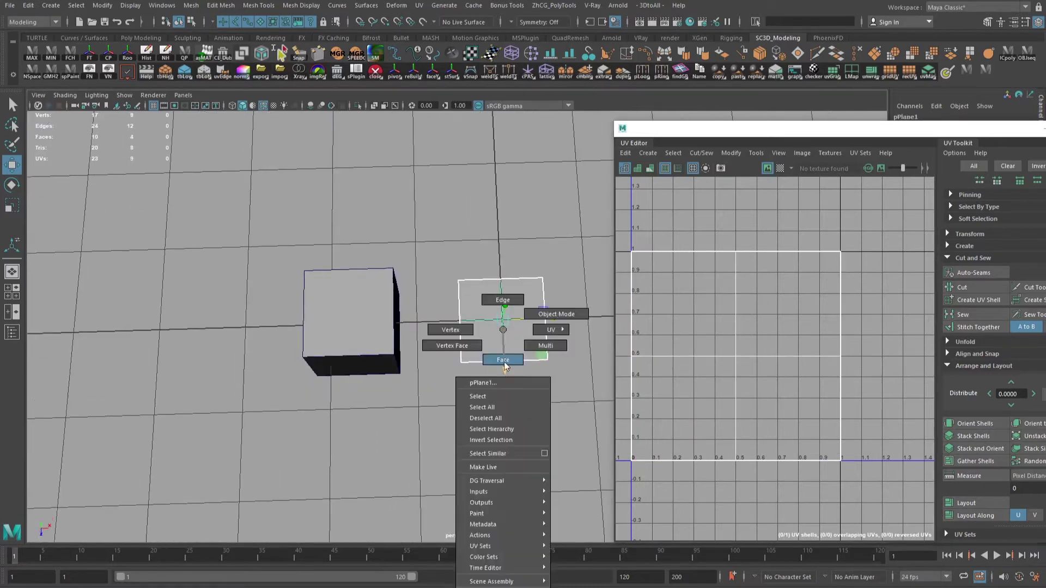
drag(448, 344, 573, 387)
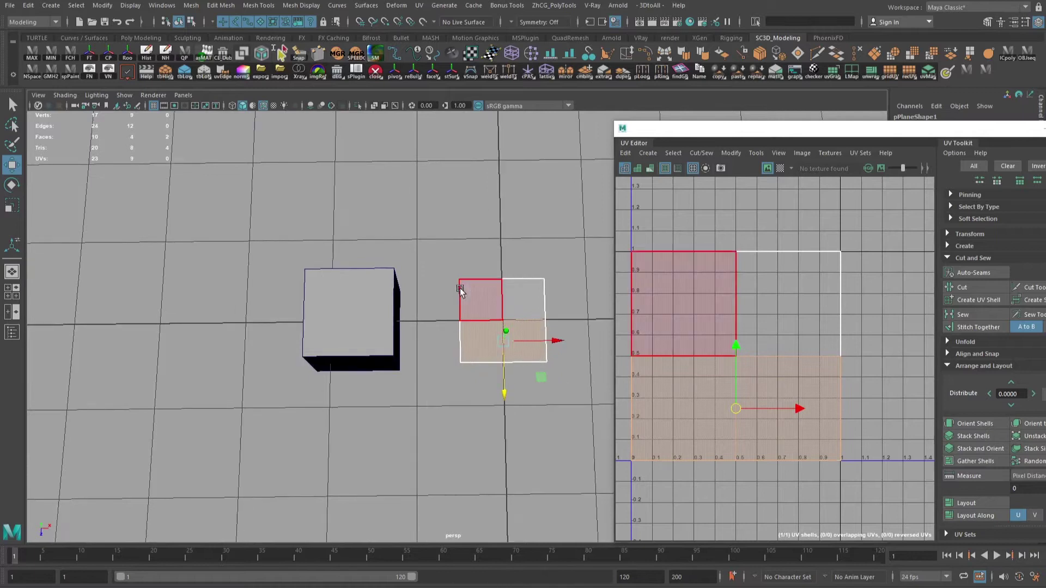
key(Delete)
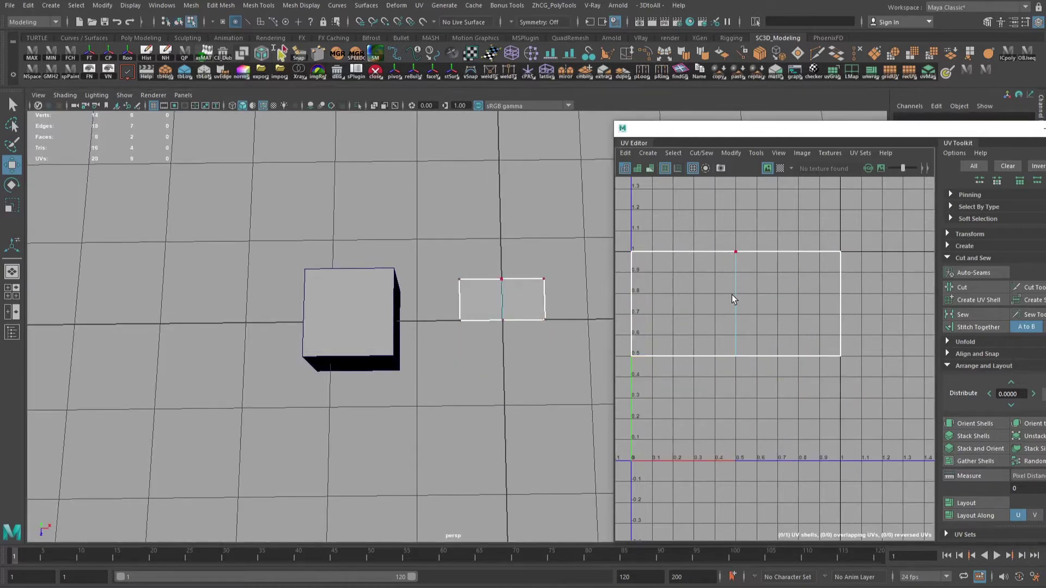
Scale the plane's UV shell uniformly to about half size and place it in the upper-right corner of the UV tile.
click(733, 294)
key(r)
drag(738, 304, 798, 285)
key(w)
key(r)
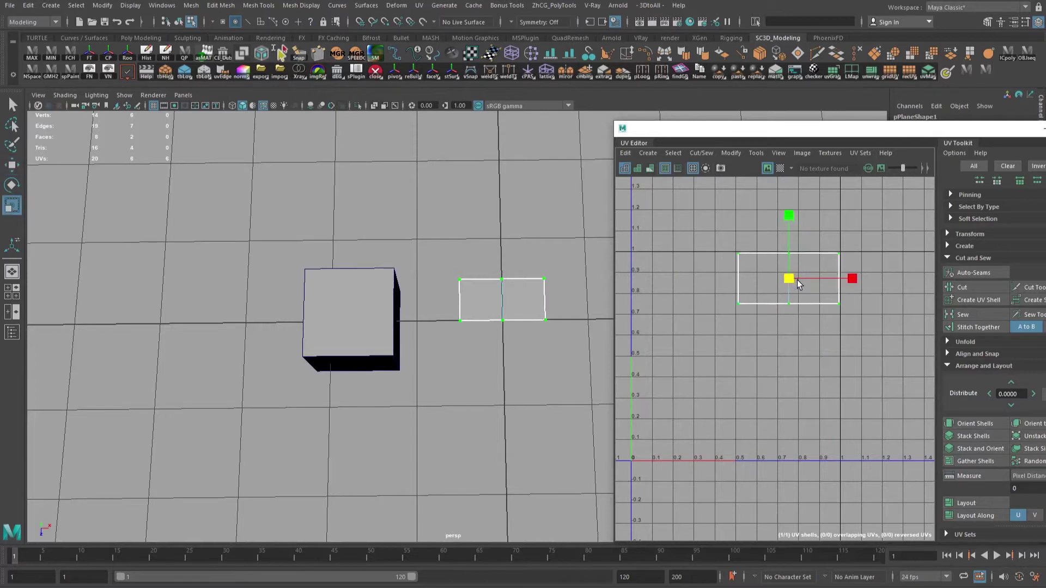
alt+middle_drag(786, 328, 777, 323)
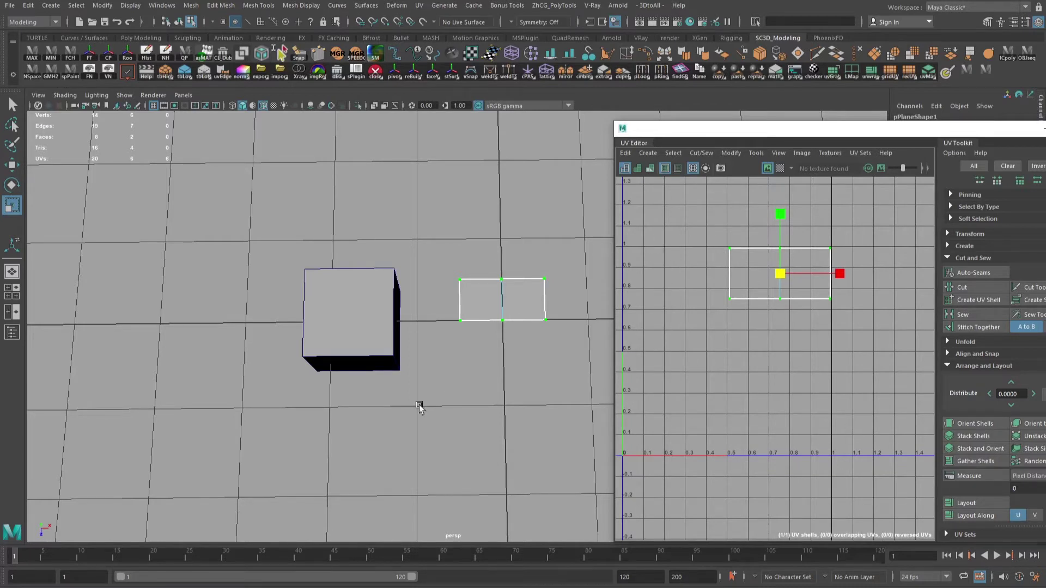
Cut the cube's UVs along all interior edges and stack the six resulting face shells.
right_drag(359, 305, 398, 283)
drag(256, 252, 405, 394)
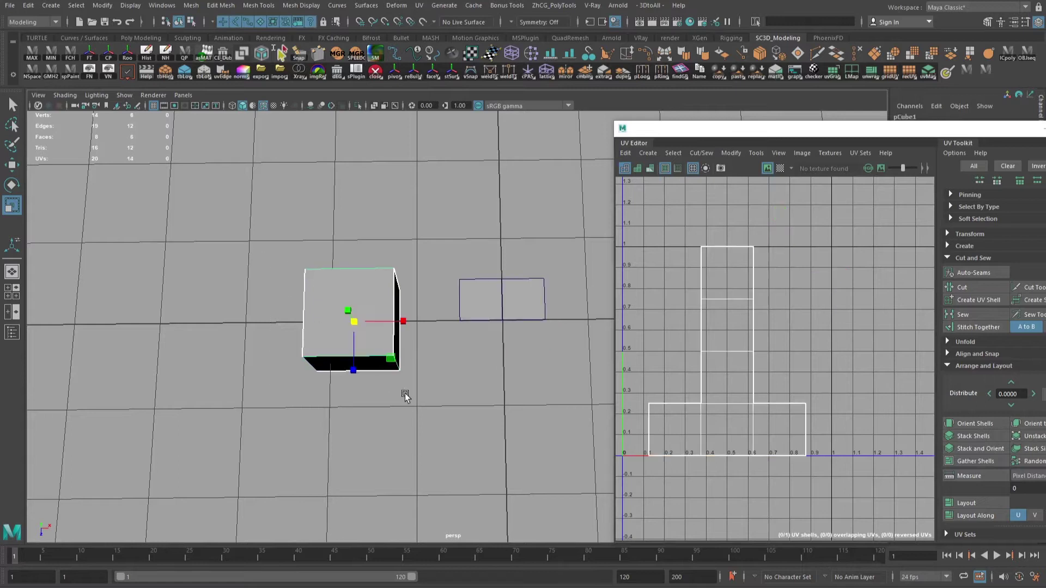
right_drag(755, 257, 755, 229)
click(724, 304)
shift+click(724, 351)
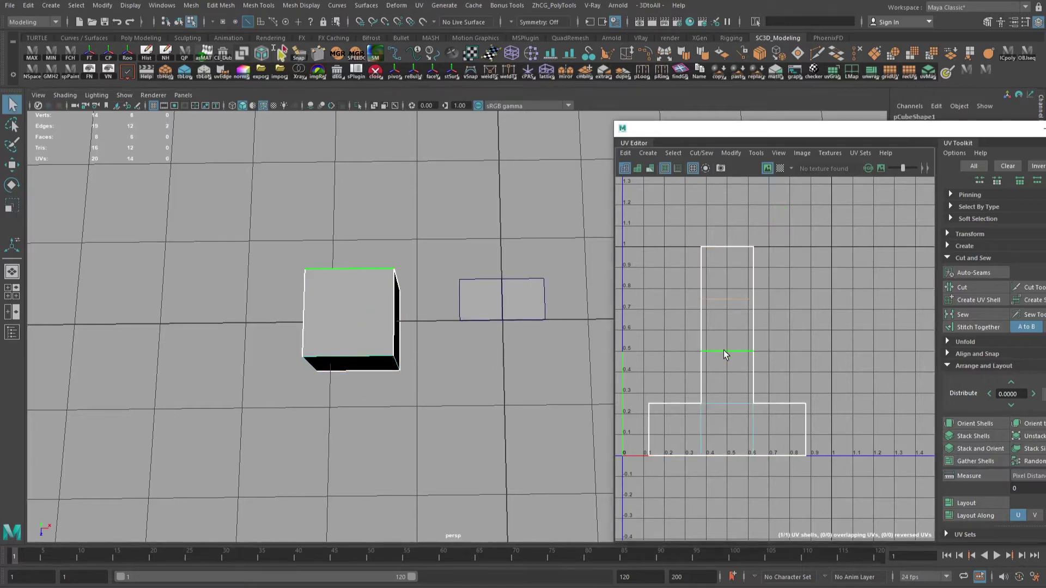
shift+click(705, 414)
shift+click(724, 402)
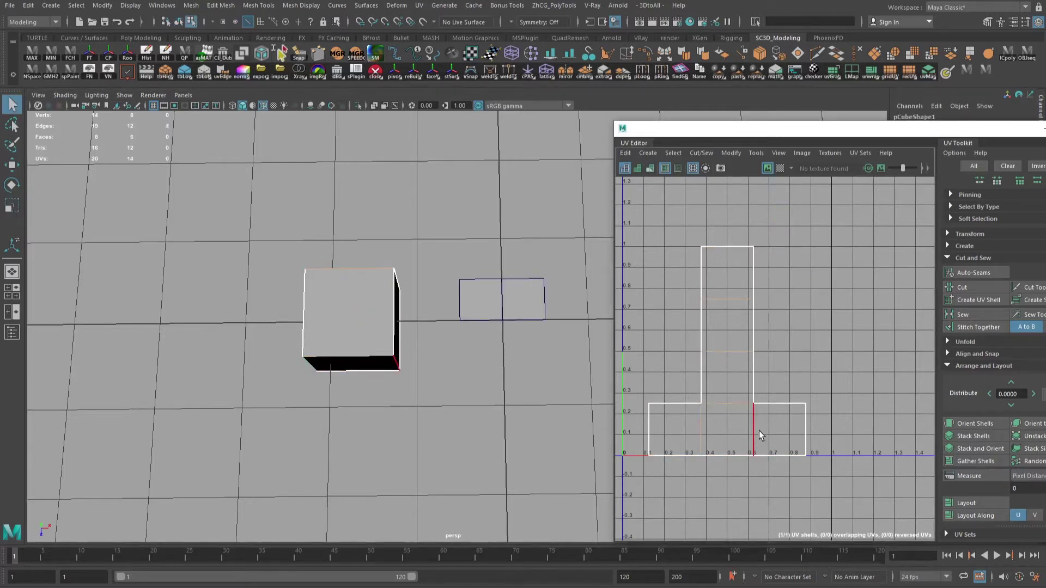
click(999, 284)
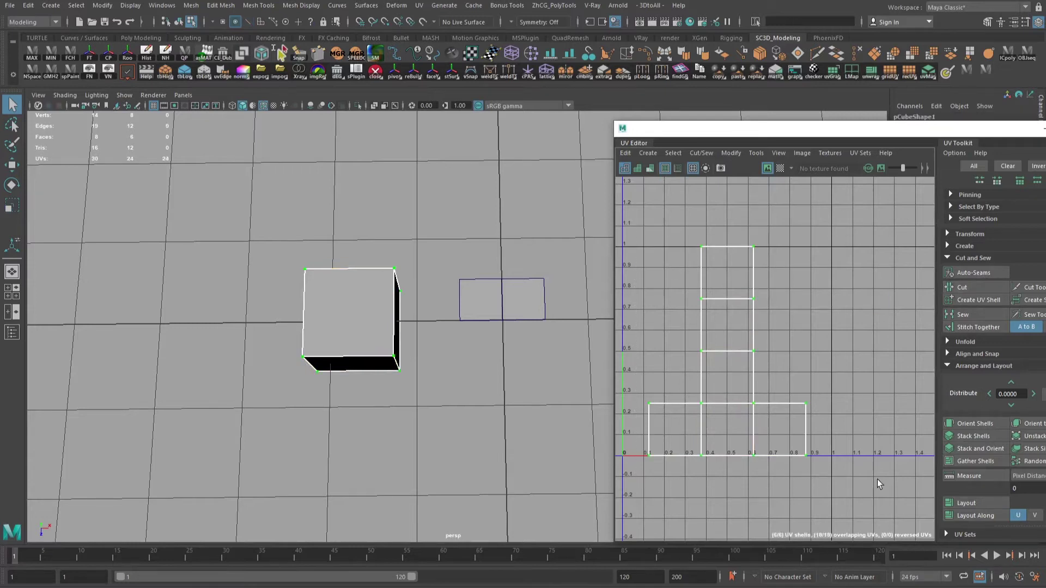
click(976, 436)
Enlarge the cube's stacked UV shells and move them to the lower-right area of the UV tile.
key(r)
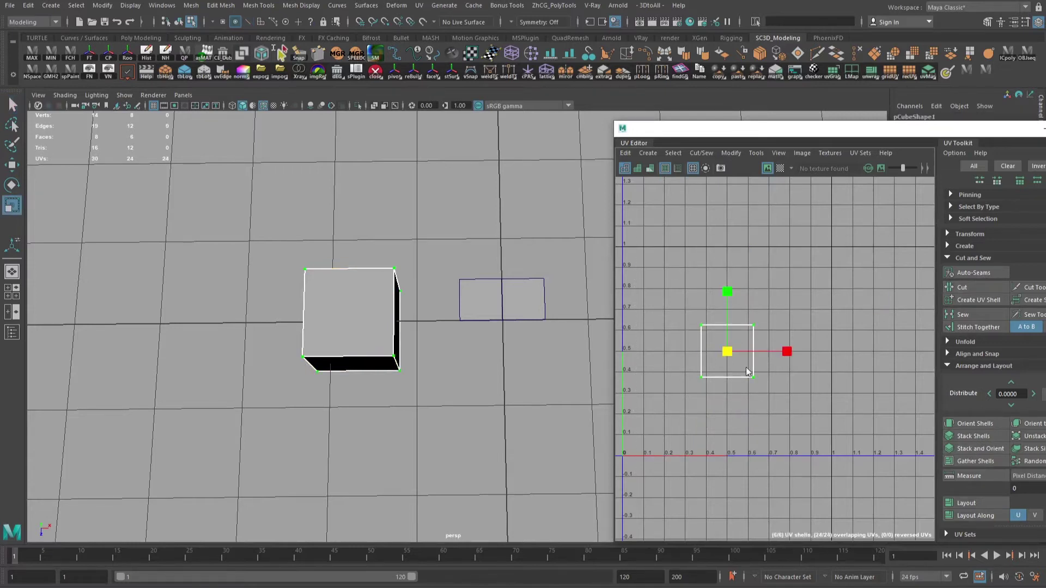
key(w)
drag(734, 355, 795, 409)
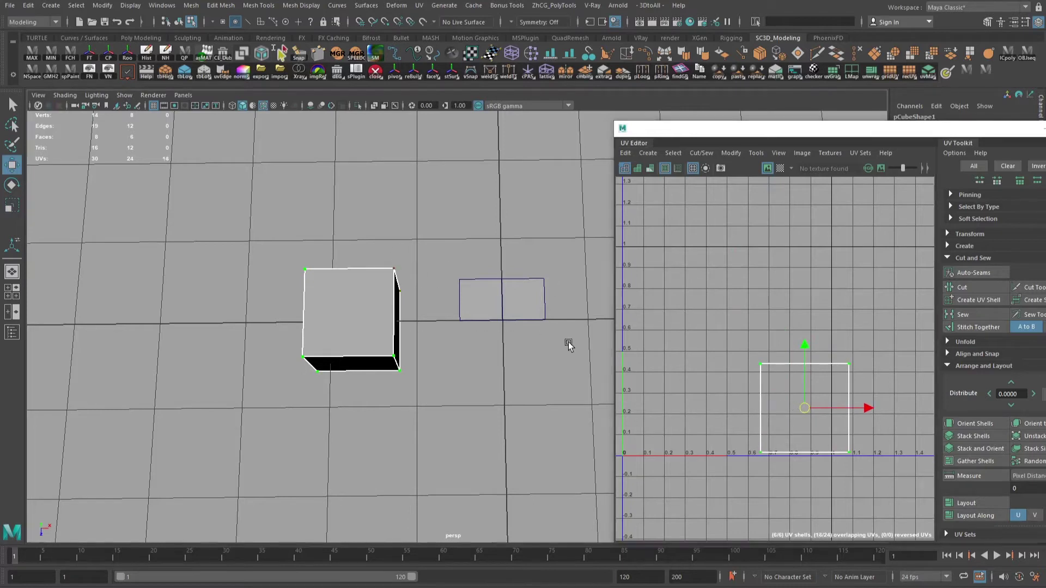
Show both objects' UVs together and enlarge the cube's stacked shells to about 0.57 wide, inside the tile's right edge.
right_drag(459, 303, 493, 274)
drag(235, 231, 556, 354)
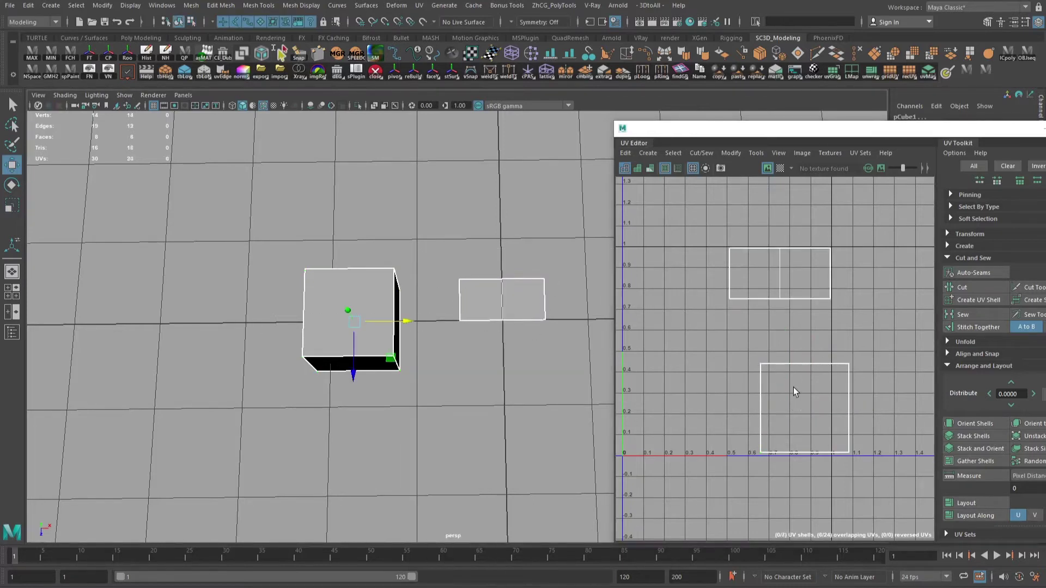
right_drag(793, 387, 834, 388)
drag(880, 480, 730, 346)
key(r)
drag(806, 407, 772, 392)
key(w)
key(r)
key(w)
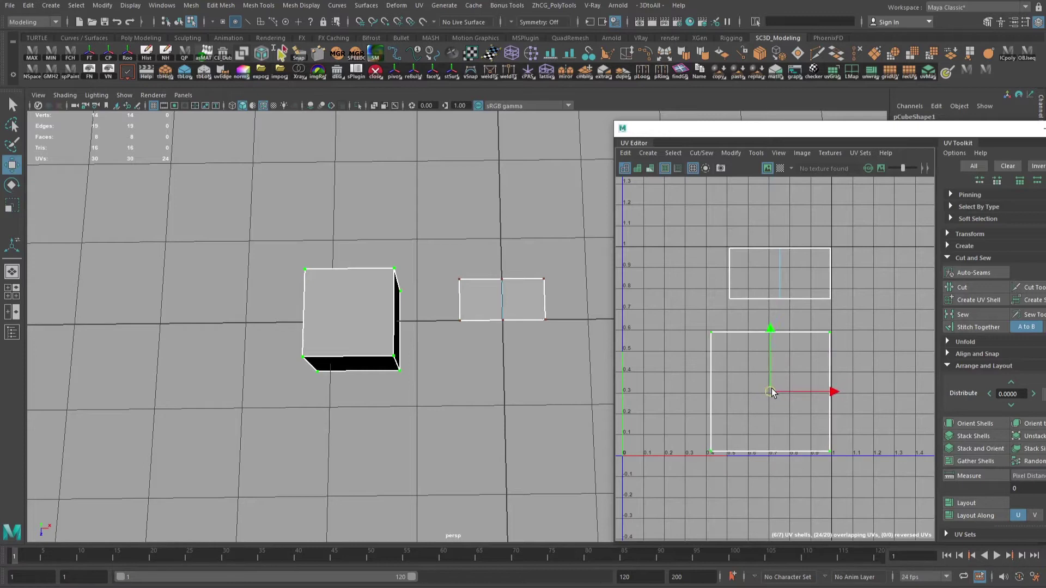
Display the checker map on the cube and the plane.
click(858, 372)
right_drag(770, 284, 808, 272)
click(781, 169)
alt+drag(504, 368, 448, 308)
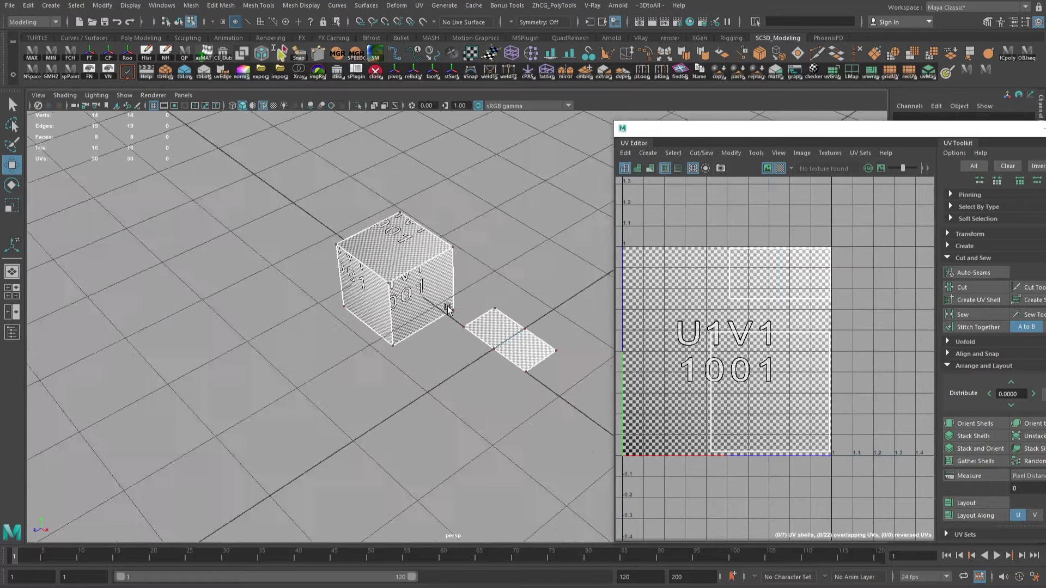
alt+right_drag(449, 309, 540, 378)
alt+drag(539, 378, 456, 402)
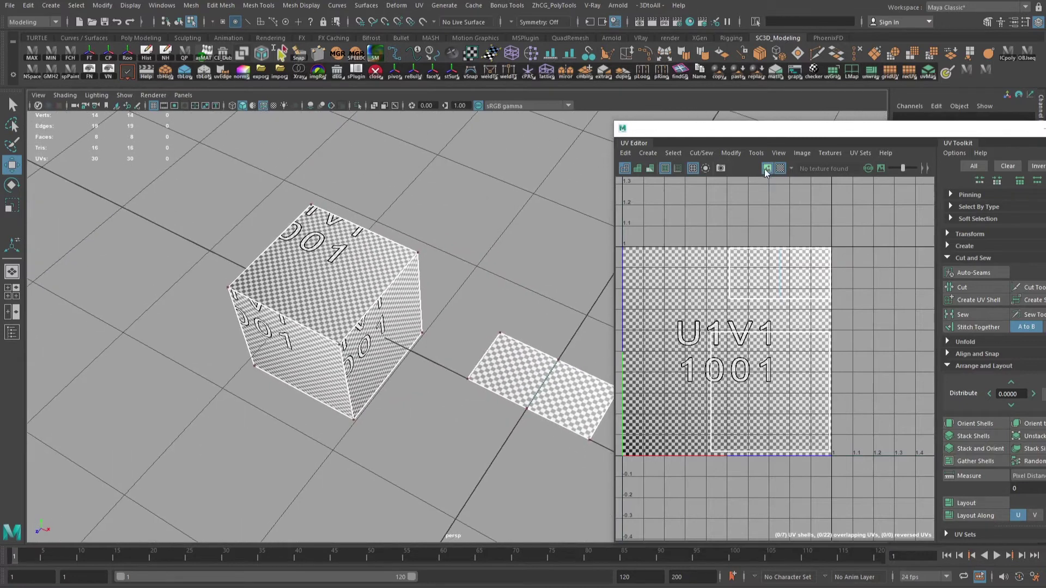
click(780, 169)
click(781, 168)
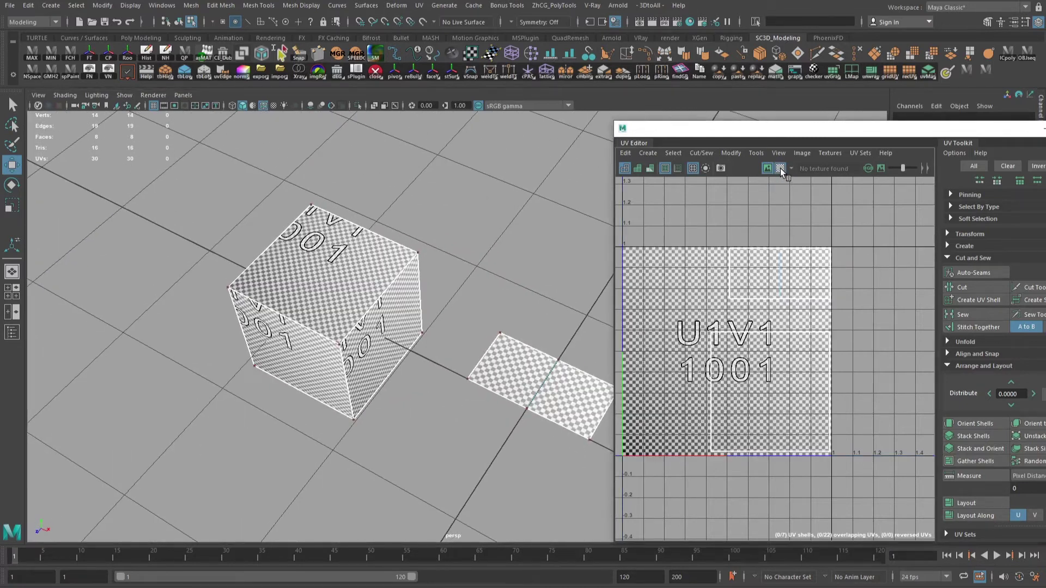
Compare the checker size on the cube and the plane from several angles and against their UV shells.
alt+drag(391, 406, 452, 385)
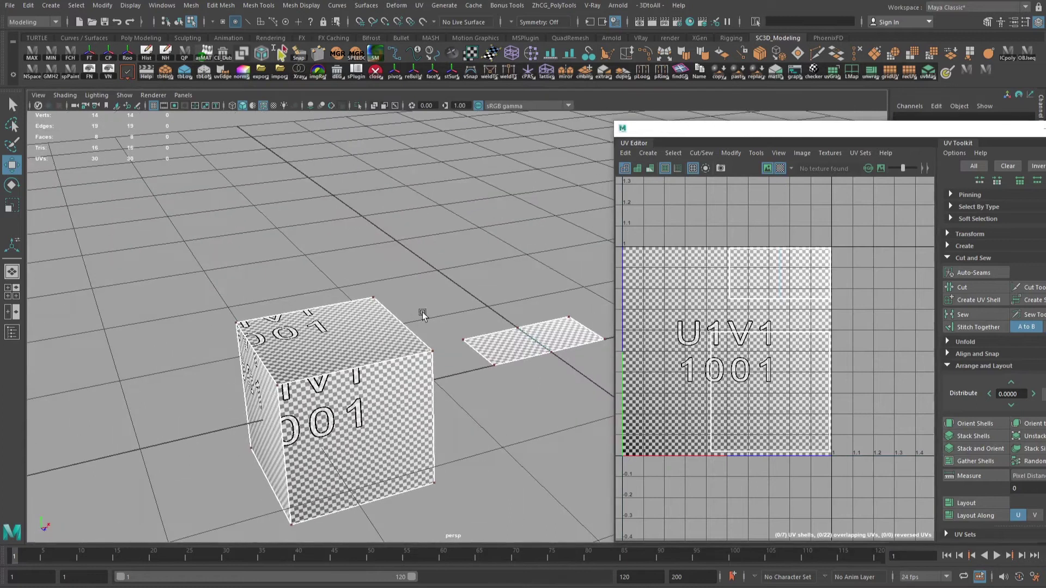
alt+drag(391, 346, 447, 349)
alt+middle_drag(446, 349, 445, 315)
alt+drag(446, 315, 415, 329)
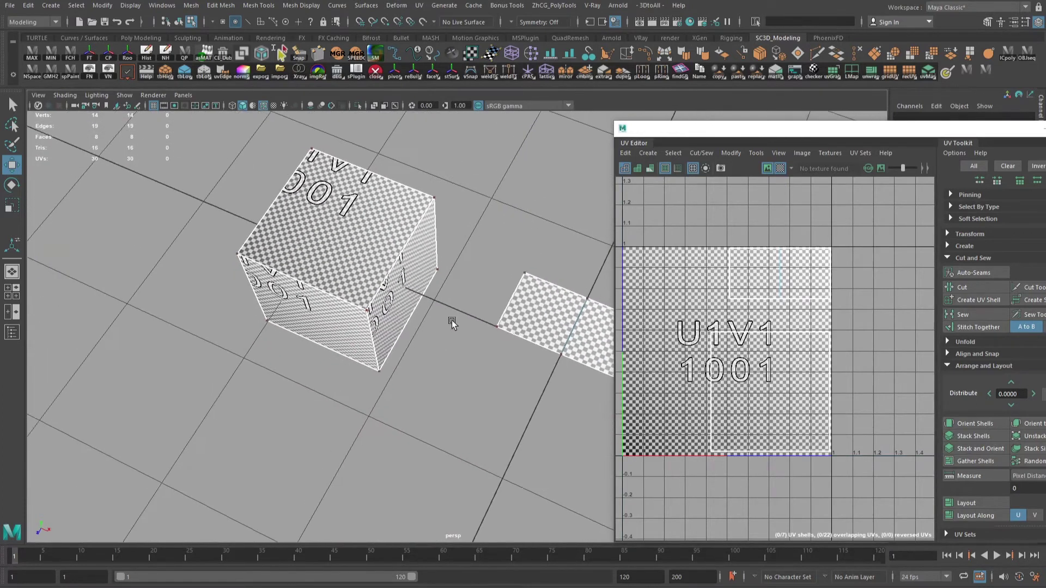
alt+middle_drag(452, 323, 449, 331)
alt+middle_drag(526, 333, 464, 331)
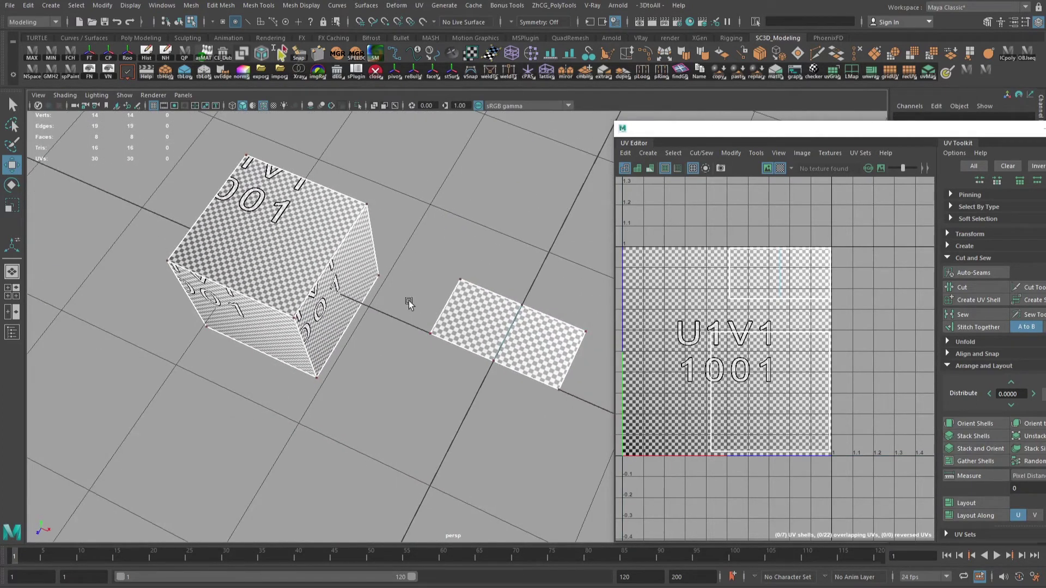
alt+drag(409, 303, 404, 353)
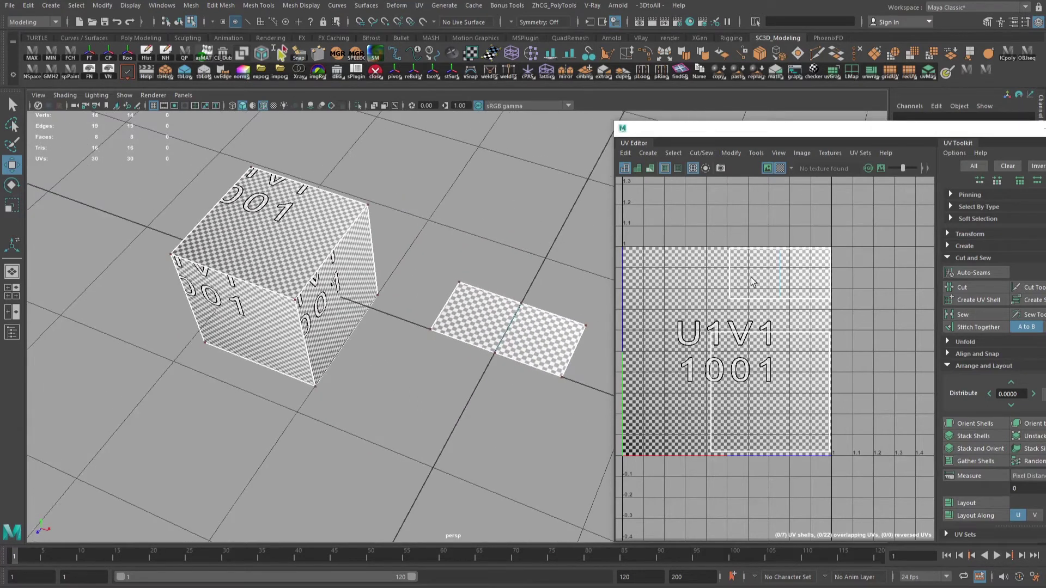
scroll(885, 257, up, 6)
scroll(854, 266, down, 5)
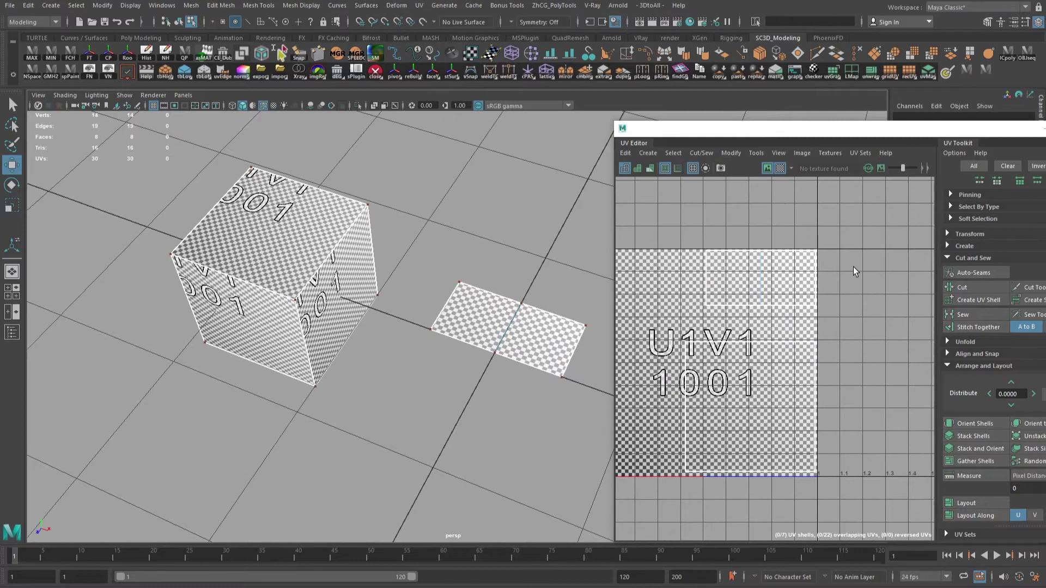
Bring the whole UV Toolkit into view and expand its Transform options to reach the texel density settings.
drag(875, 129, 669, 87)
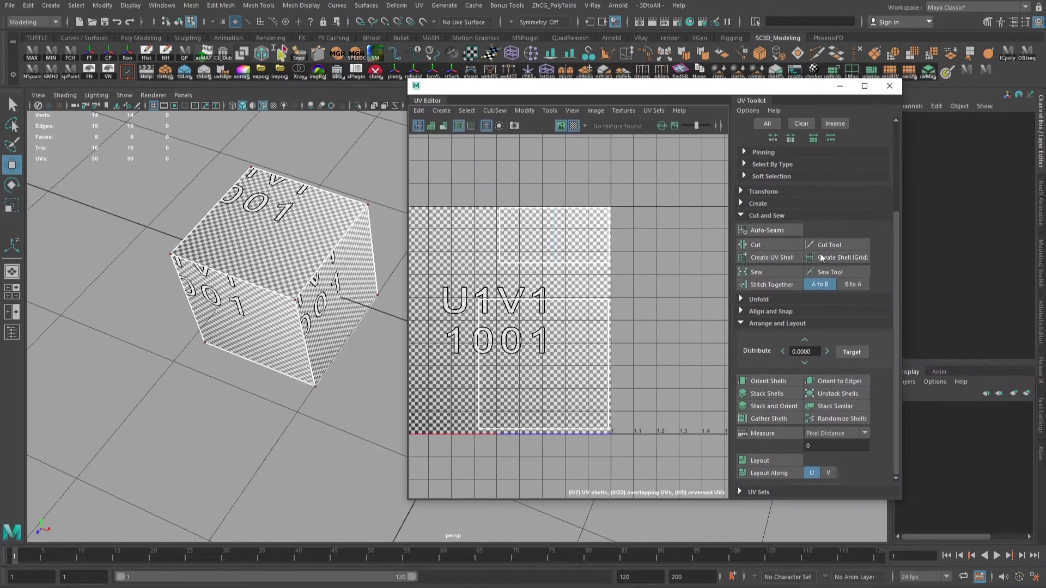
scroll(828, 260, up, 2)
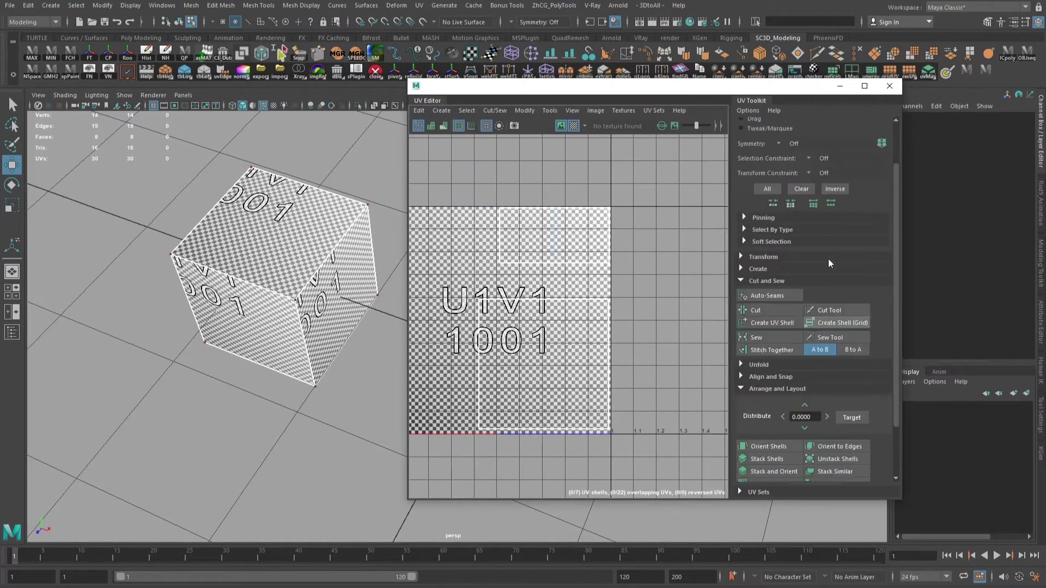
click(744, 256)
scroll(770, 364, down, 5)
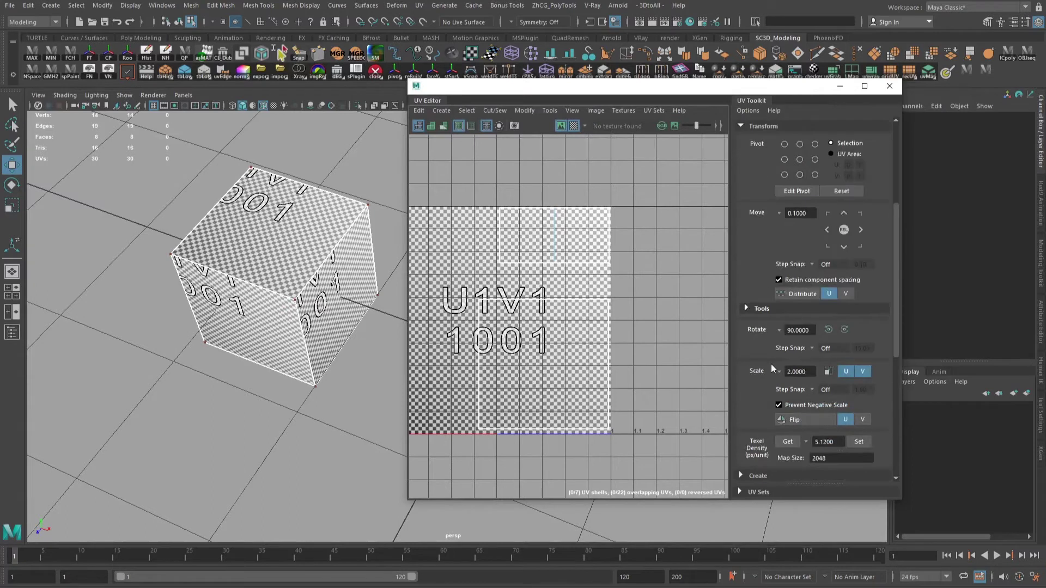
Select the plane's UV shell, set the texel density Map Size to 1024, and get the shell's texel density.
click(576, 300)
right_drag(523, 299, 571, 299)
drag(667, 263, 672, 267)
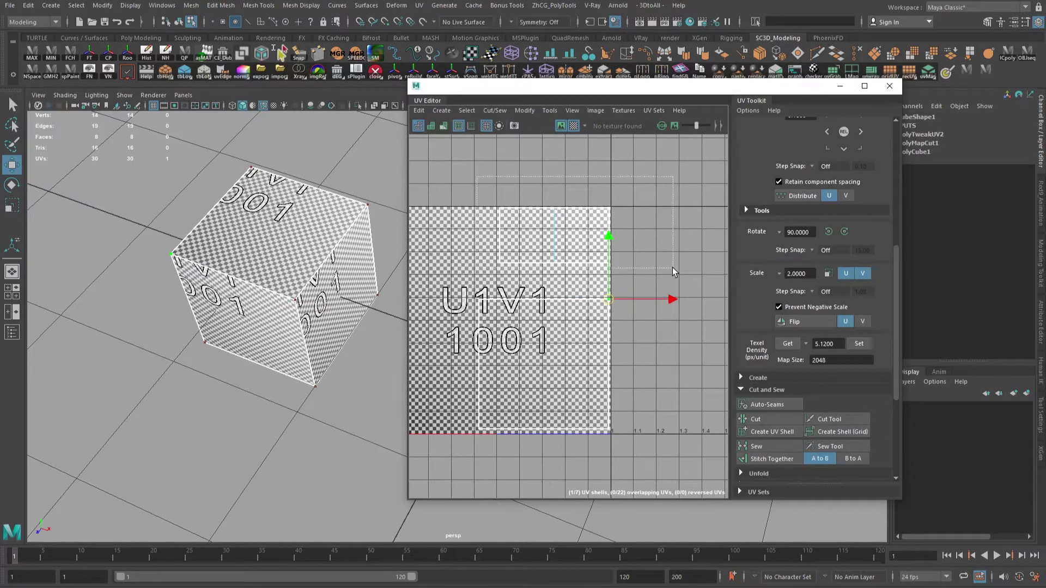
alt+middle_drag(673, 267, 732, 261)
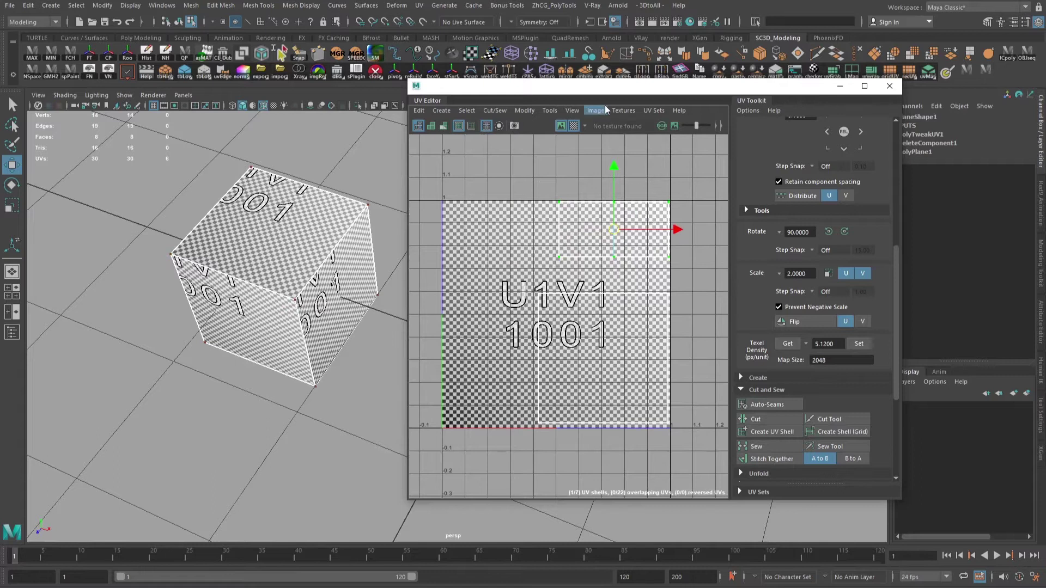
drag(600, 88, 747, 94)
mouse_move(378, 307)
alt+mouse_down()
mouse_move(451, 322)
mouse_move(436, 320)
mouse_move(443, 327)
alt+mouse_up()
drag(322, 249, 509, 367)
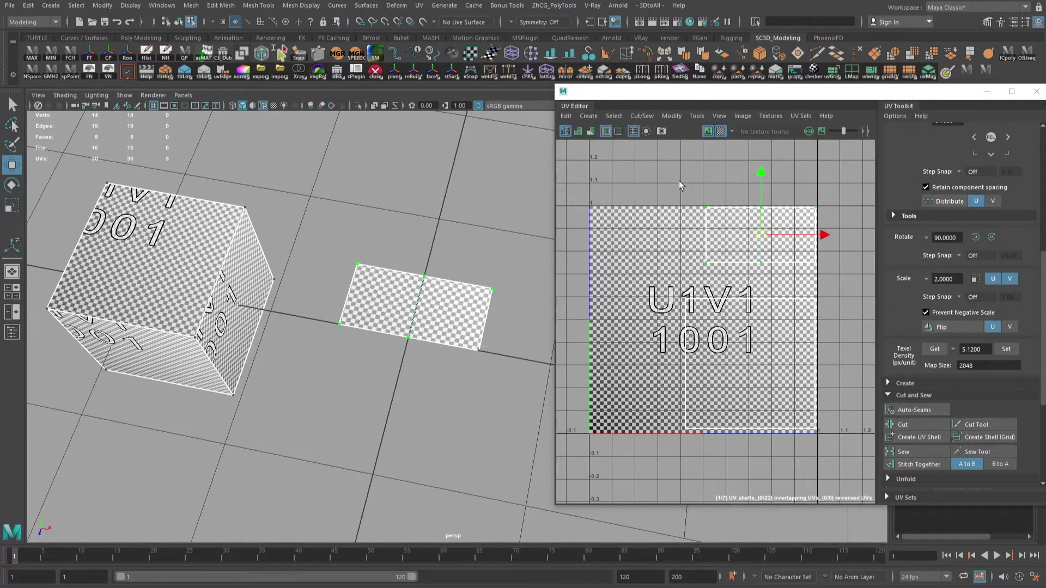
drag(679, 181, 826, 275)
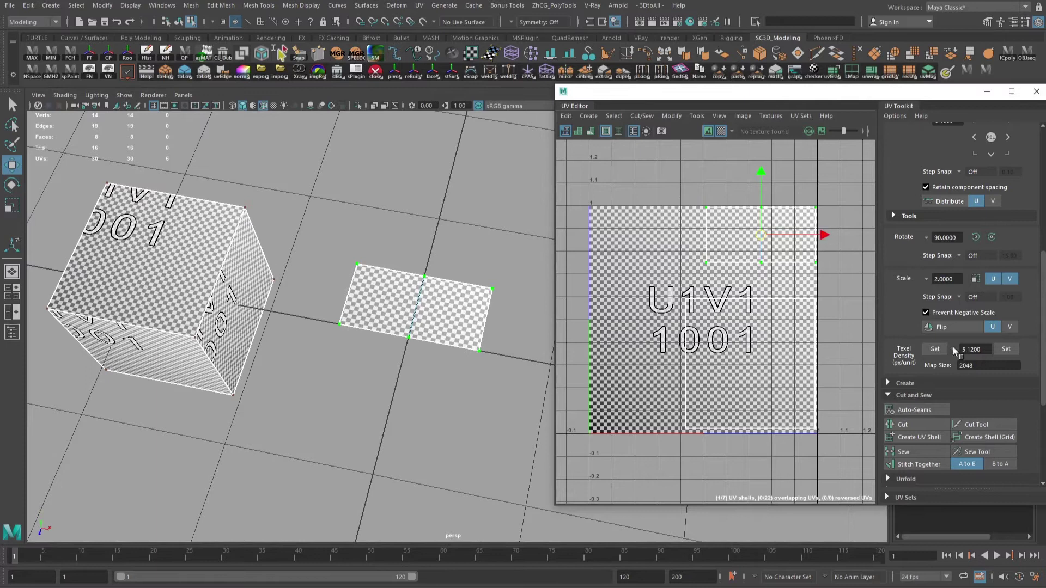
drag(981, 366, 923, 365)
text(1024)
click(934, 349)
Apply the plane's texel density to the cube's stacked UV shells and move them into the tile's lower-right corner.
drag(656, 277, 880, 462)
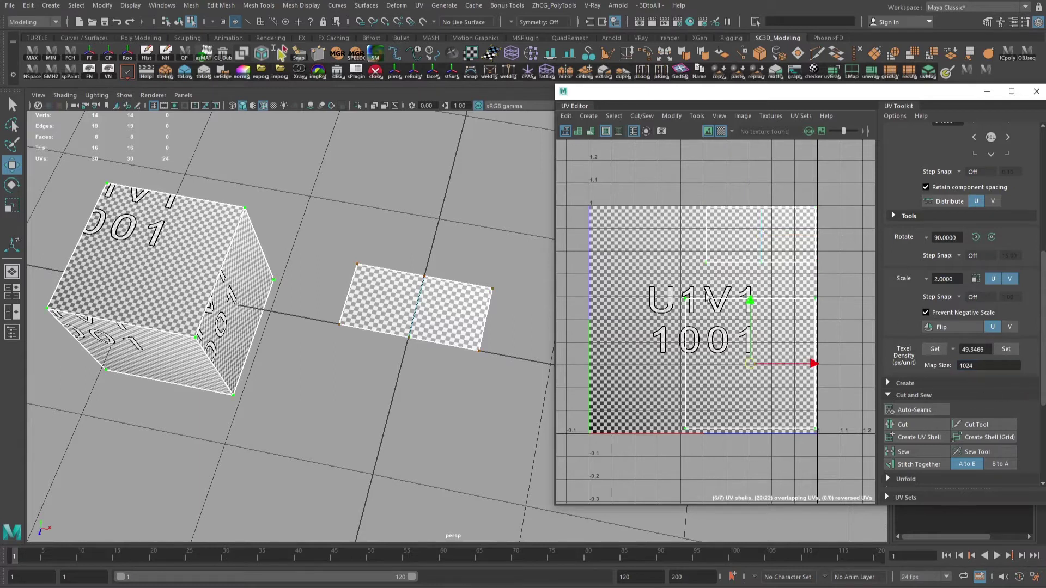
click(1007, 349)
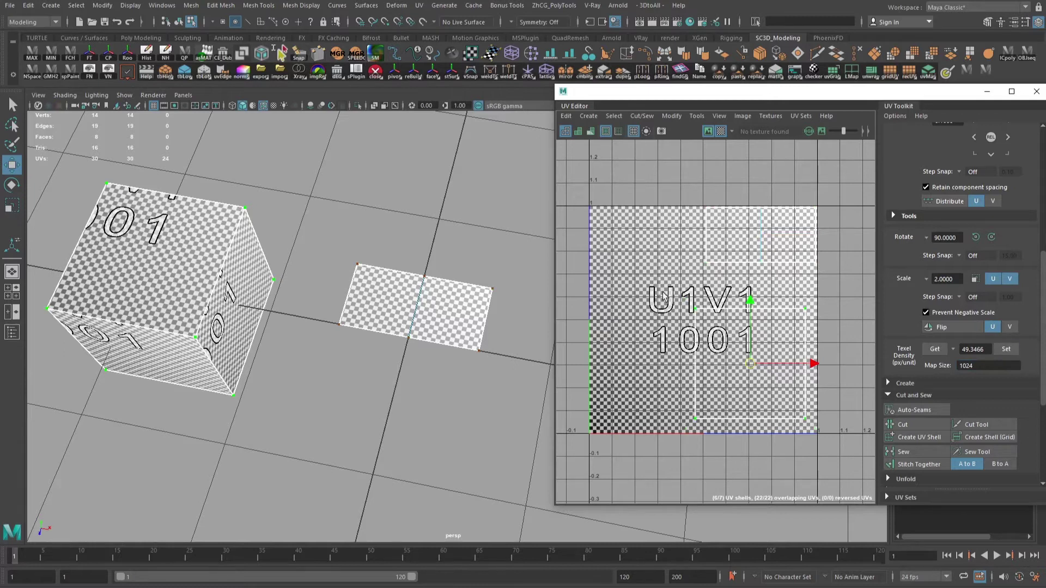
drag(750, 364, 763, 376)
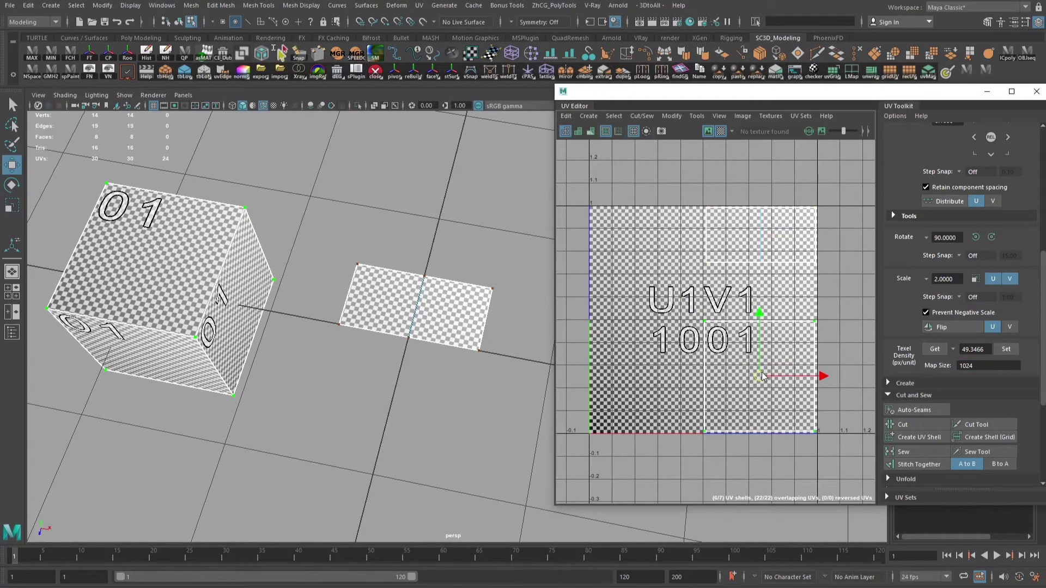
Inspect the matched checker scale, close the UV Editor, and return the cube to object mode.
alt+drag(356, 345, 389, 332)
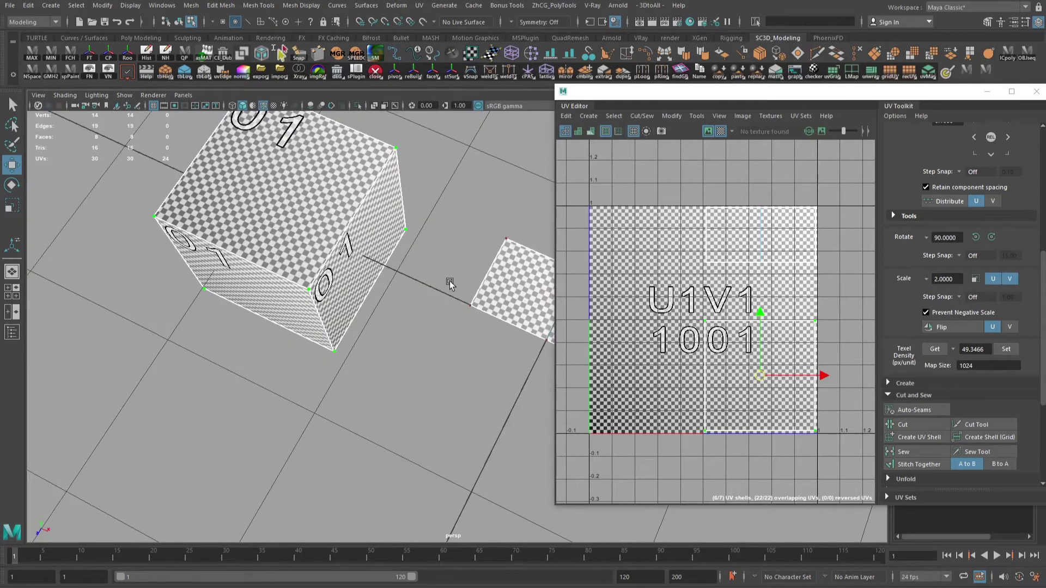
alt+middle_drag(450, 284, 412, 304)
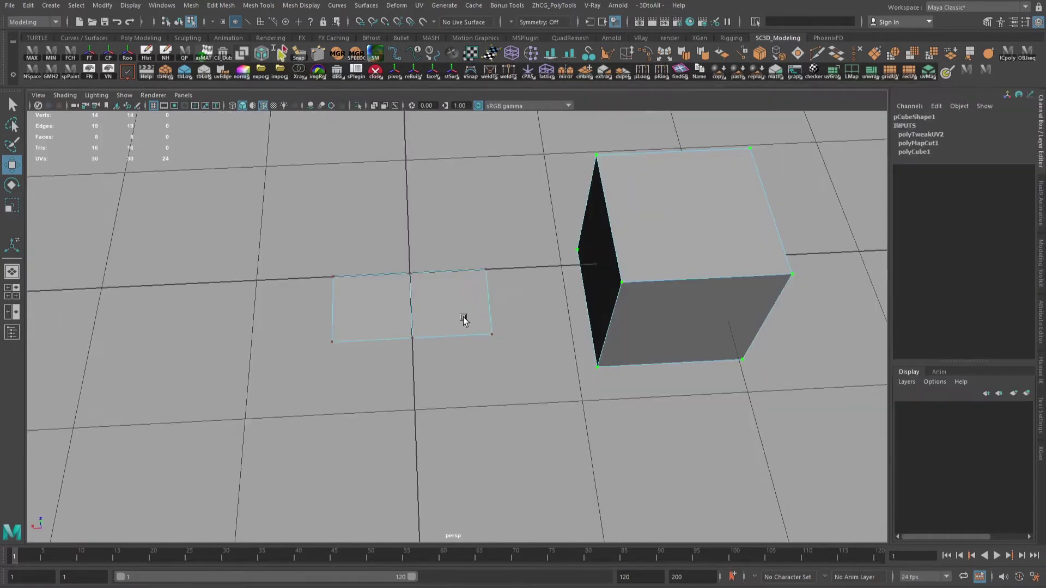
alt+middle_drag(464, 321, 438, 414)
right_drag(624, 288, 703, 235)
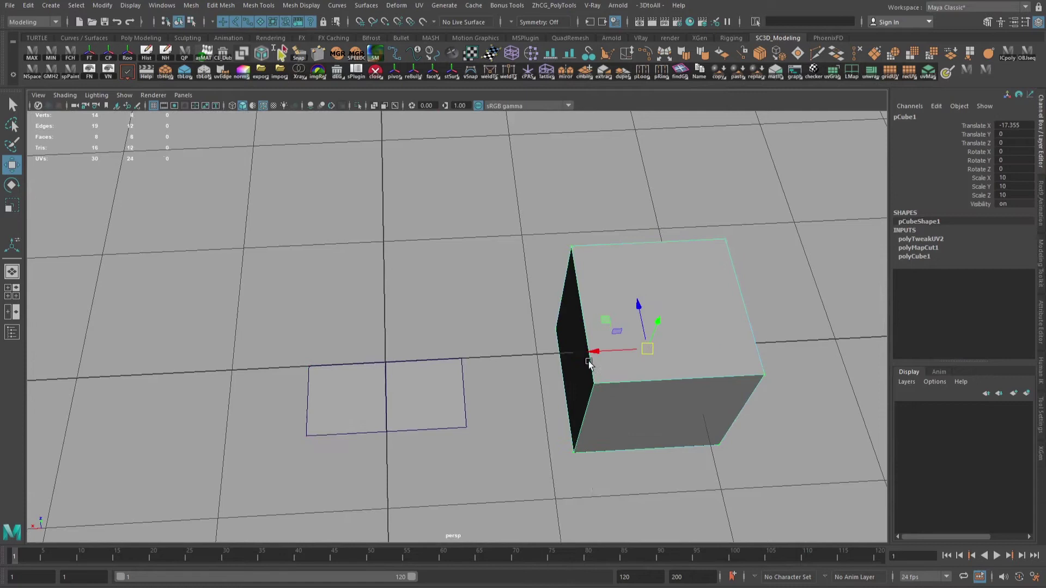
alt+drag(591, 357, 612, 315)
alt+drag(316, 244, 507, 272)
right_drag(397, 209, 429, 195)
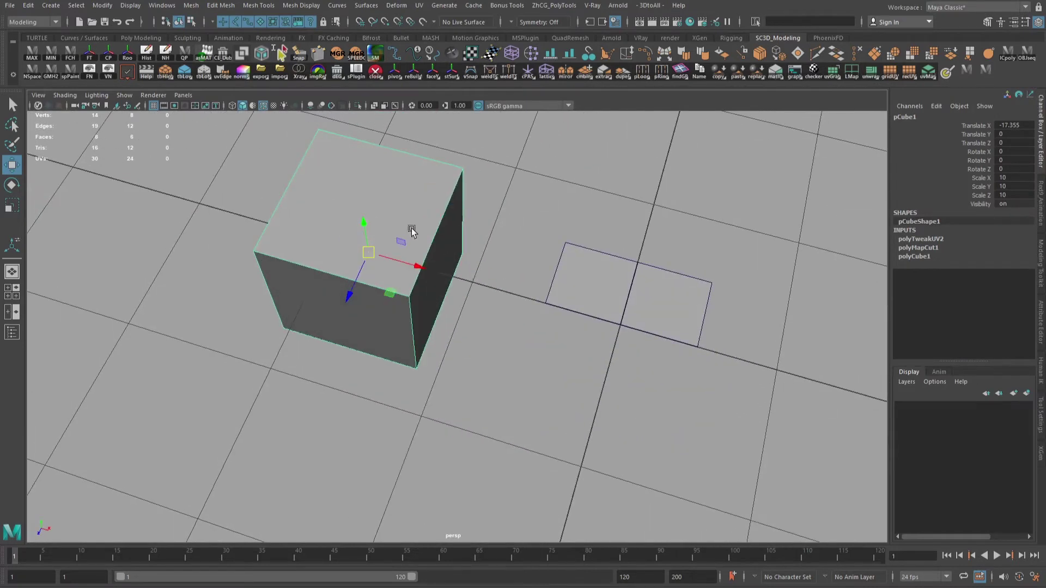
click(376, 105)
mouse_move(406, 300)
alt+mouse_down()
mouse_move(534, 310)
mouse_move(494, 321)
mouse_move(357, 233)
alt+mouse_up()
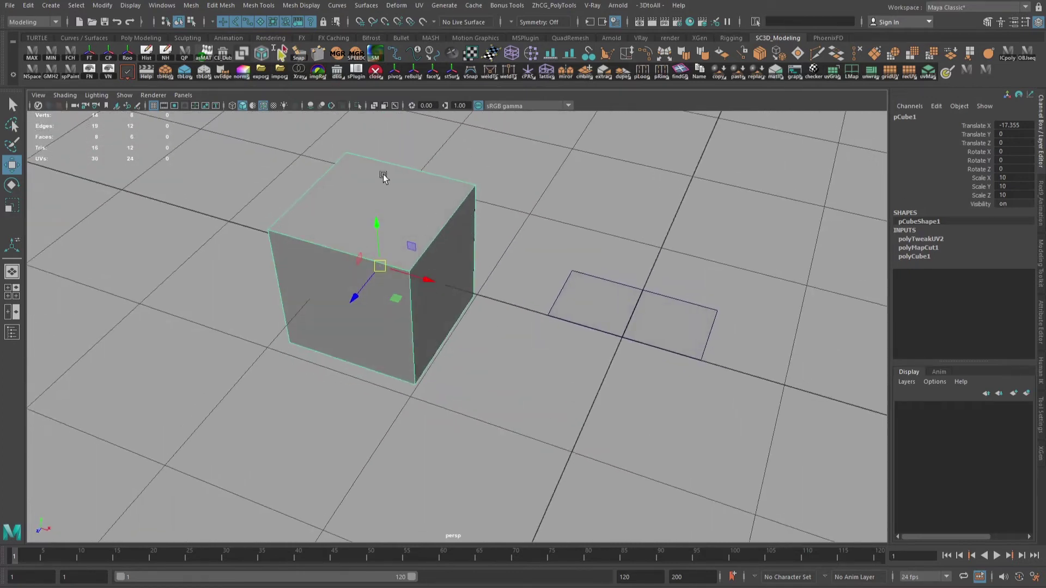
Duplicate the plane and set the copy's Rotate X to 90 so it stands upright along the shared edge.
click(631, 341)
key(e)
alt+drag(644, 351, 490, 383)
key(ctrl+d)
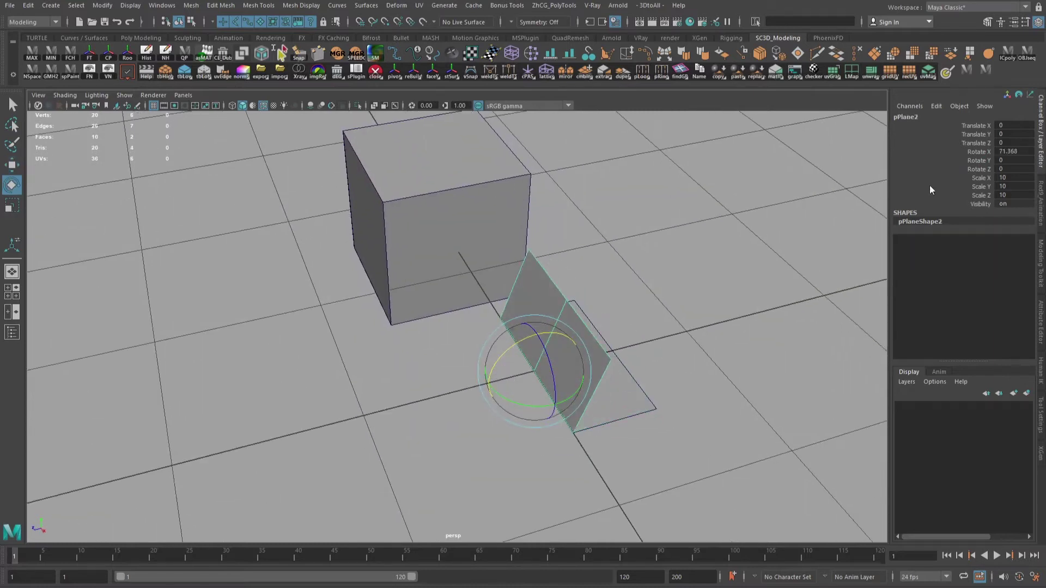
double_click(1014, 152)
text(90)
key(Return)
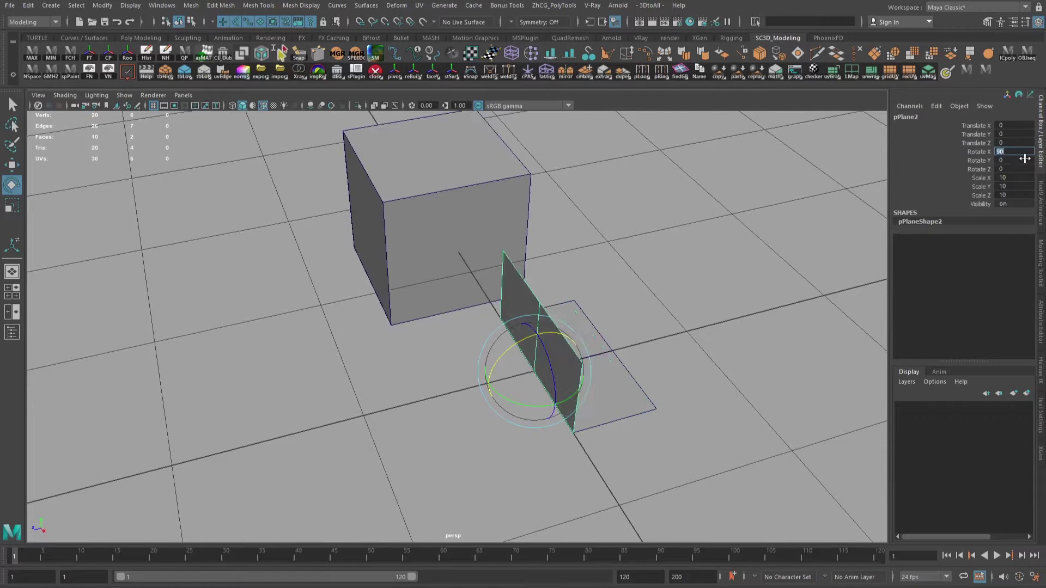
Duplicate the upright plane and set the copy's Rotate X and Rotate Z to 180 so it lies flat opposite the original.
key(ctrl+d)
alt+drag(840, 262, 782, 288)
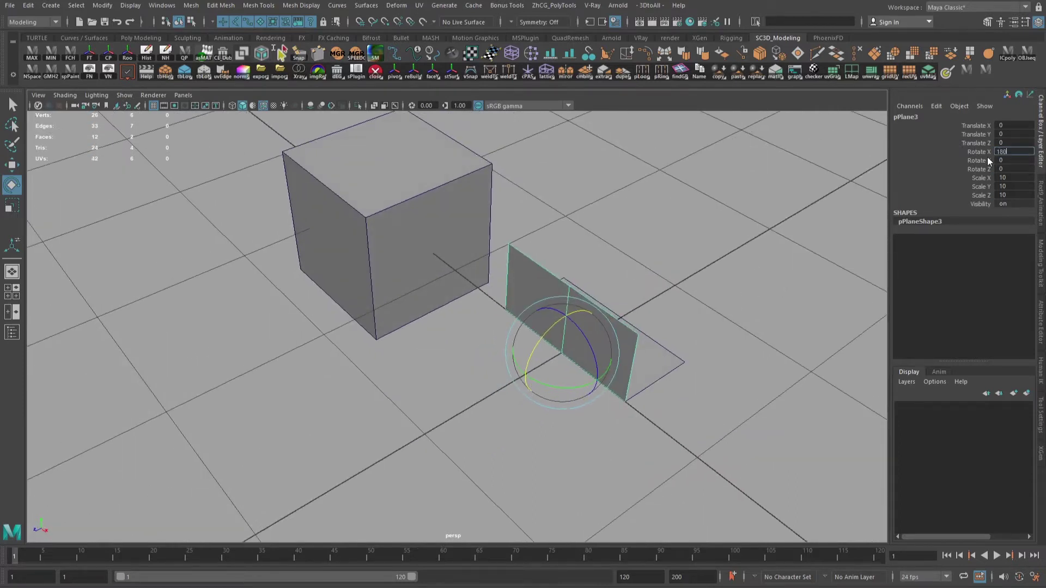
key(Return)
key(Tab)
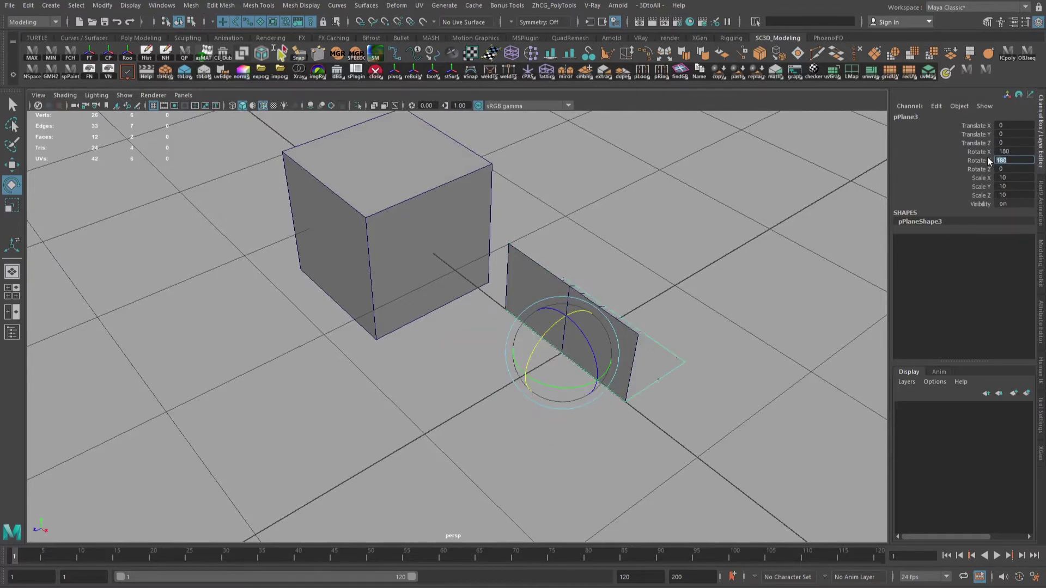
key(Return)
alt+drag(725, 260, 645, 278)
double_click(1012, 169)
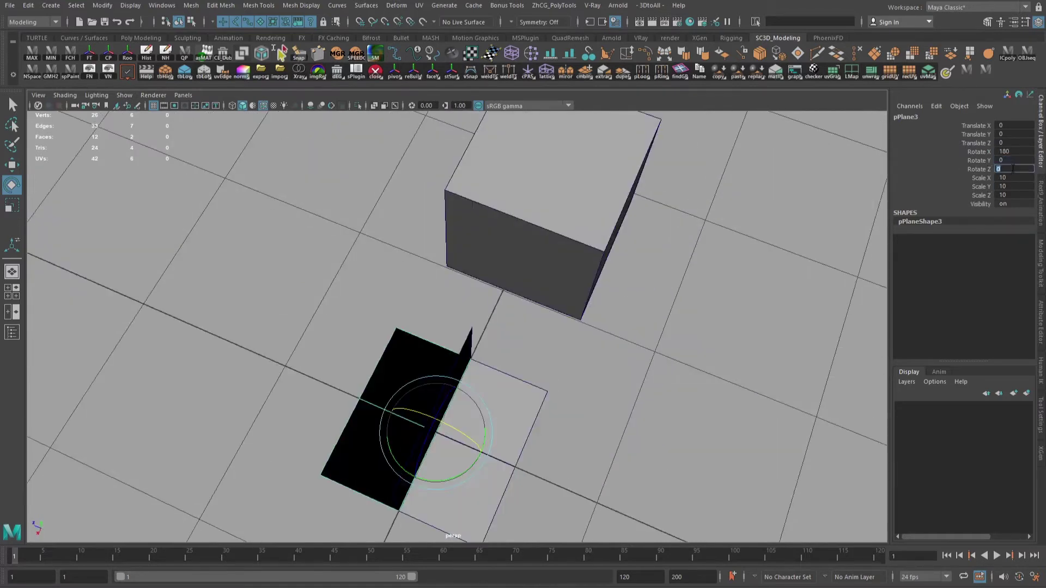
text(180)
key(Return)
Duplicate the upright plane and set the copy's Rotate Y to 90 so the two upright planes form a cross.
alt+drag(873, 179, 671, 316)
click(600, 355)
key(ctrl+d)
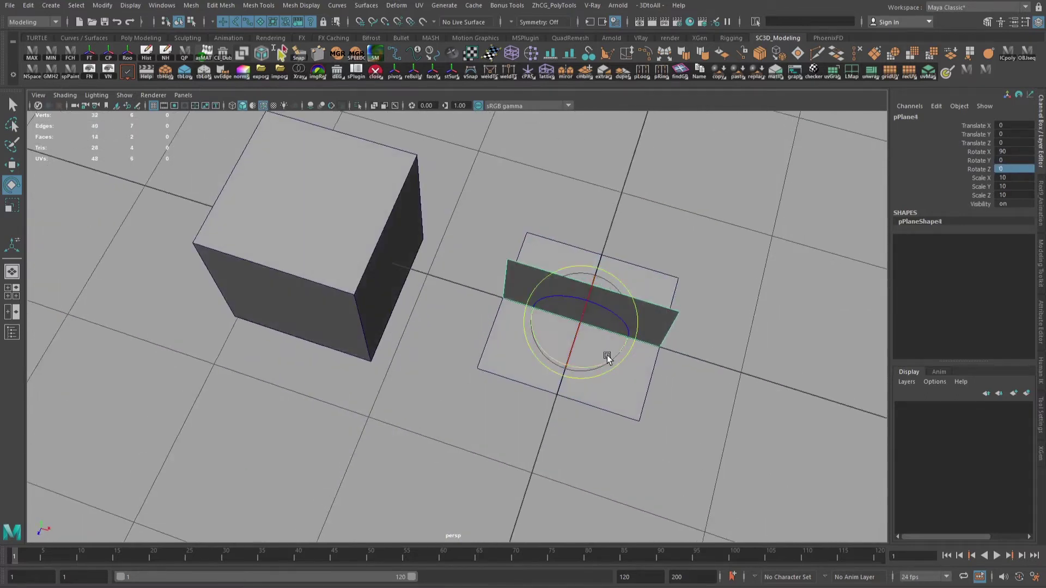
drag(600, 355, 523, 365)
double_click(1023, 161)
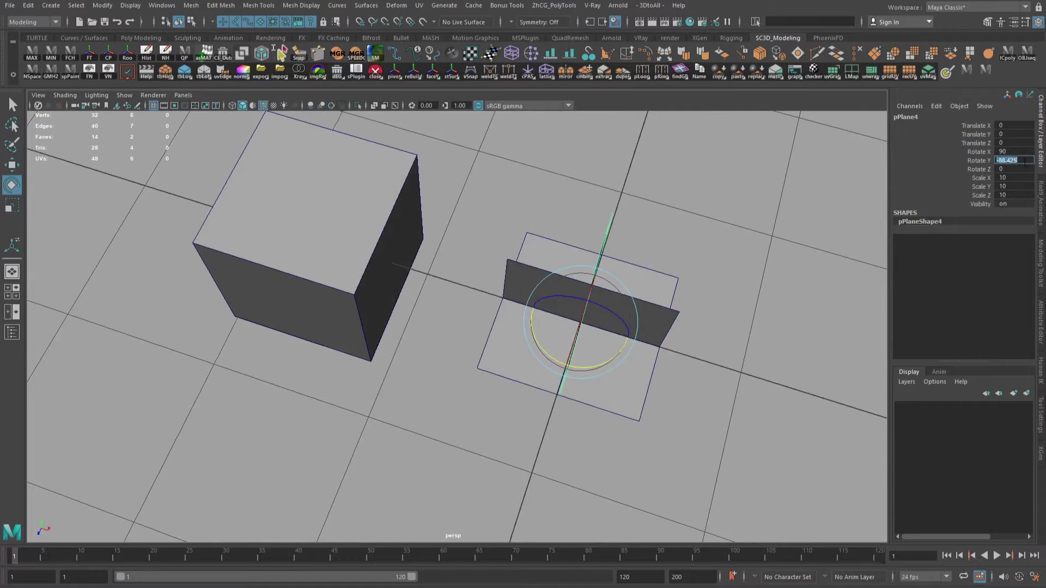
text(90)
key(Return)
Freeze the transformations of the flat copy and tilt it upward with Rotate X at -45.
alt+drag(829, 191, 273, 229)
click(562, 446)
click(88, 57)
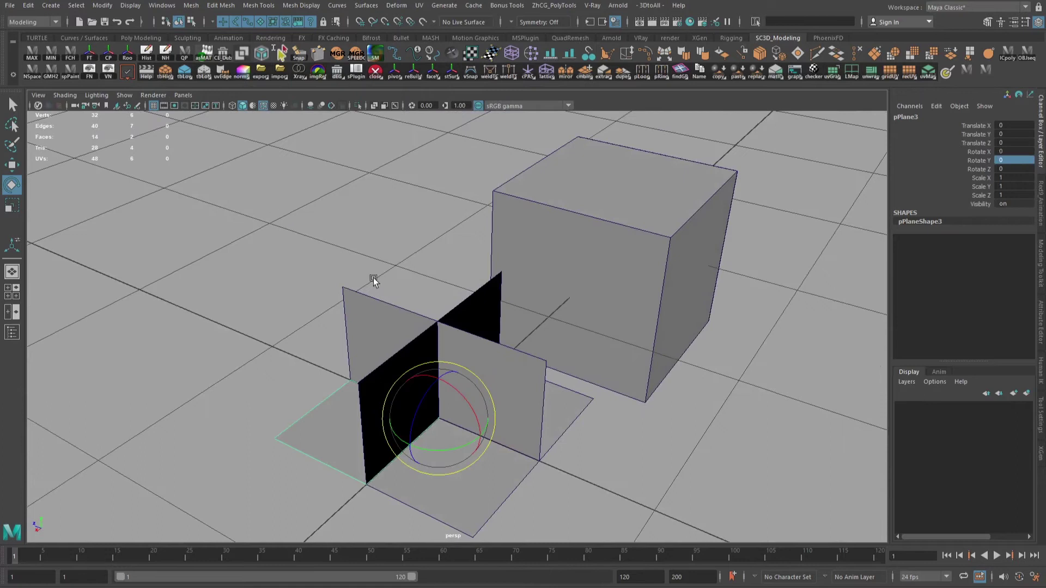
alt+drag(372, 278, 516, 364)
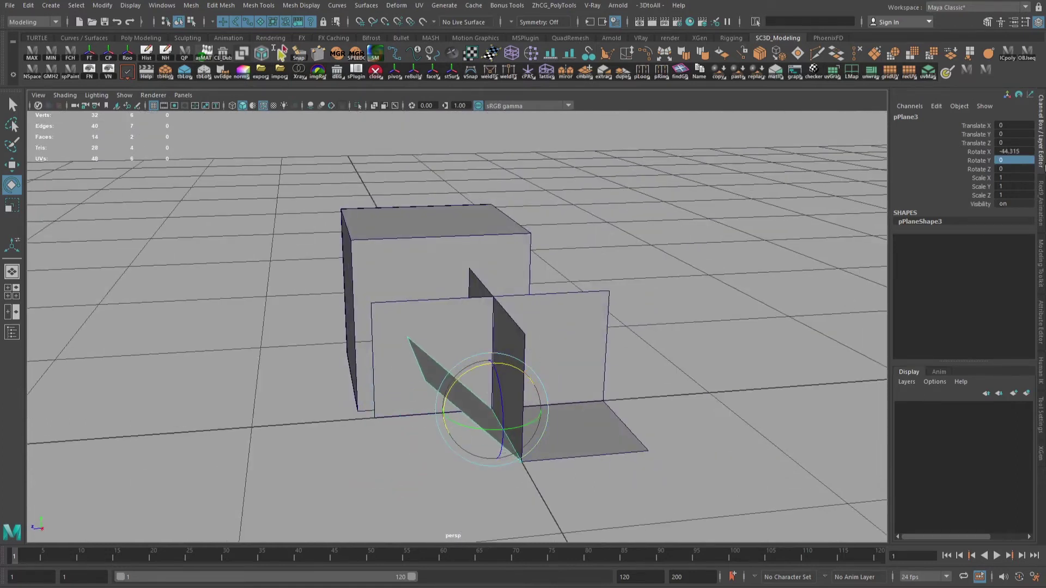
double_click(1013, 152)
text(-45)
key(Return)
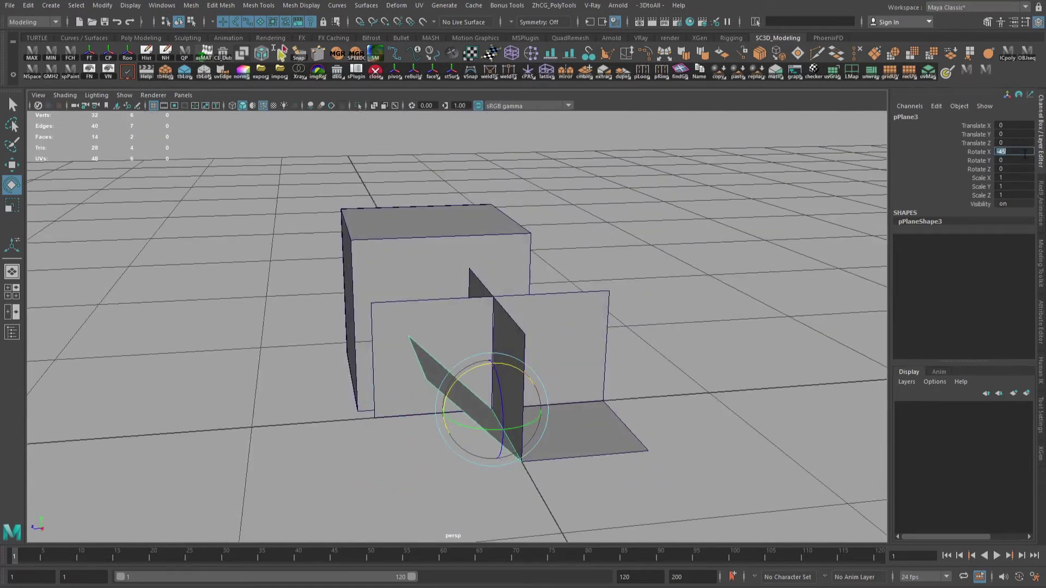
Tilt the original flat plane on the opposite side upward with Rotate X at 45.
alt+drag(718, 353, 680, 356)
click(545, 488)
alt+drag(646, 501, 736, 419)
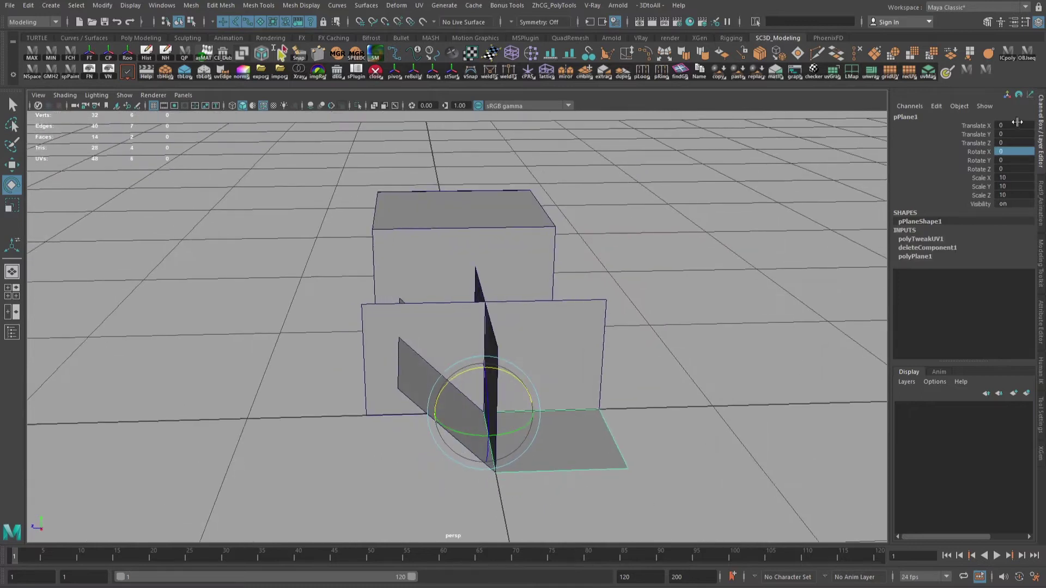
text(45)
key(Return)
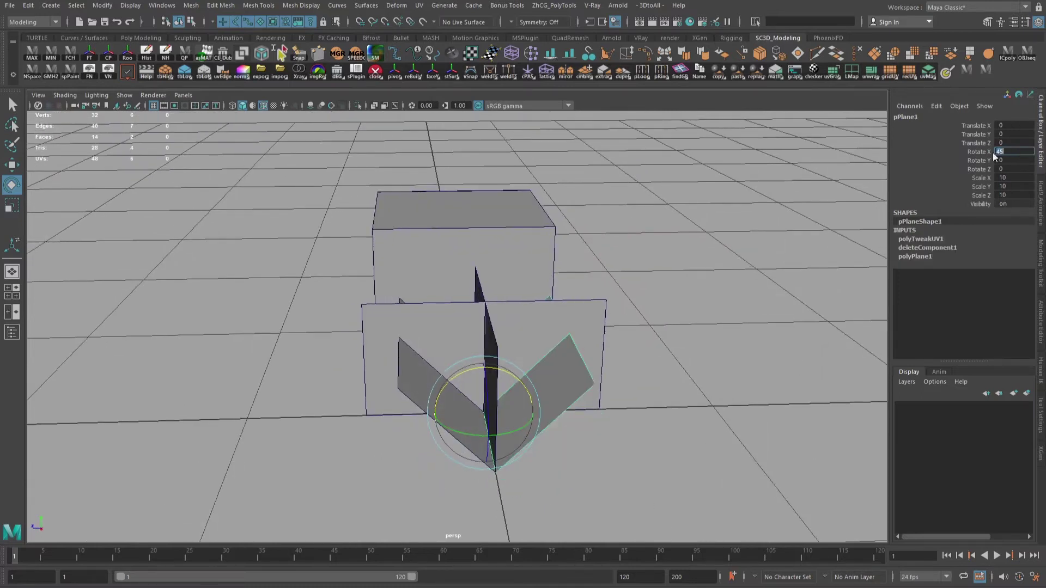
Select all four intersecting planes and combine them into one mesh.
alt+drag(436, 334, 547, 395)
key(q)
drag(465, 276, 616, 434)
alt+drag(640, 436, 633, 407)
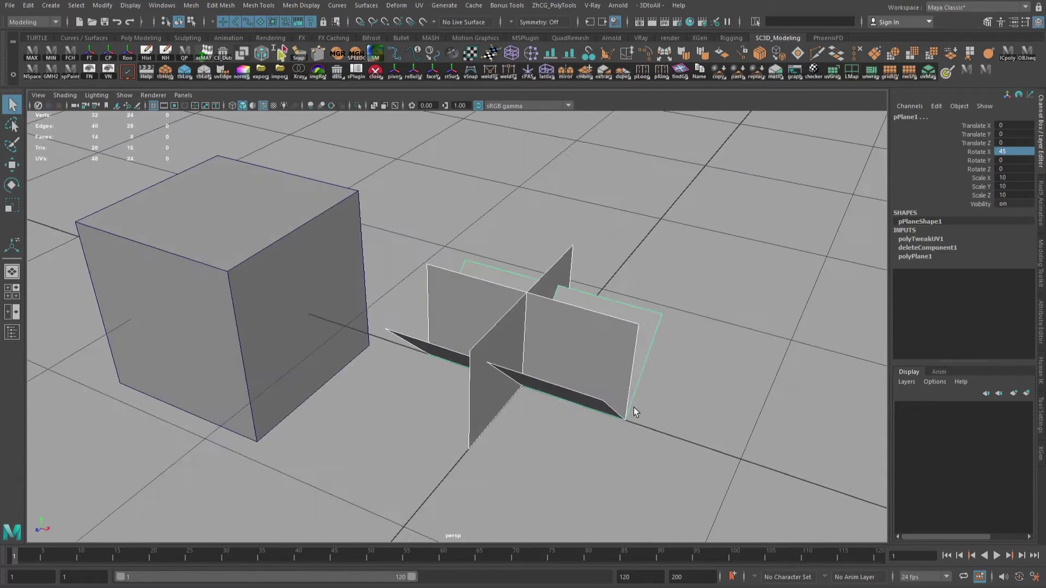
click(191, 5)
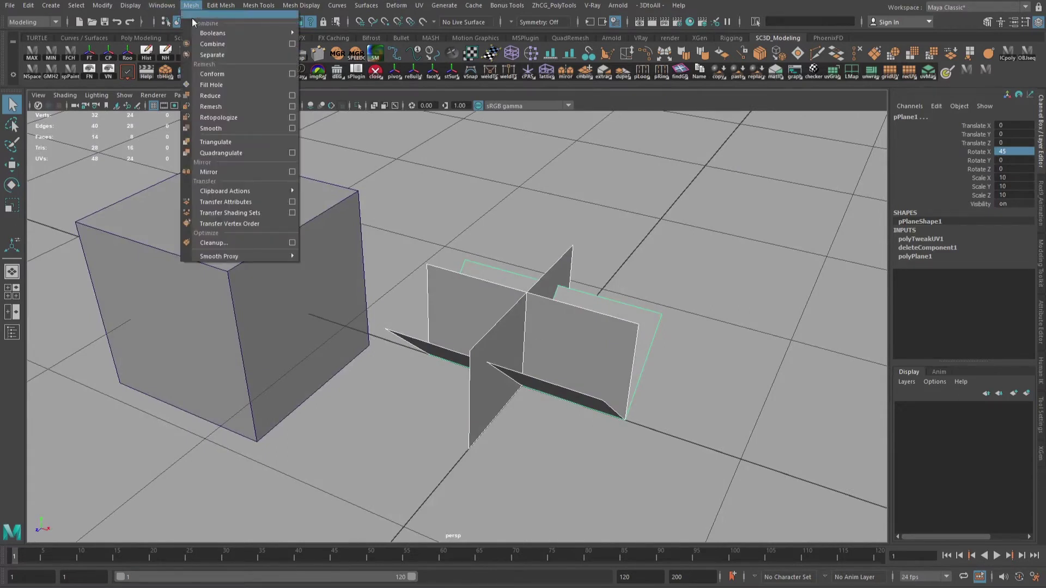
click(230, 42)
alt+drag(719, 308, 487, 438)
key(r)
key(w)
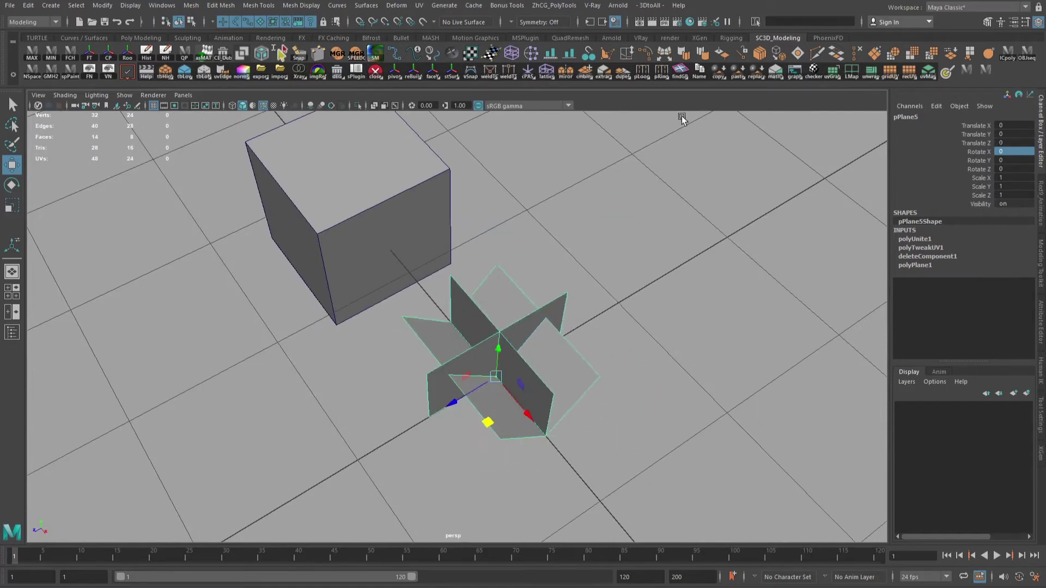
Examine the UV layouts of the combined planes and the cube in the UV Editor.
click(419, 5)
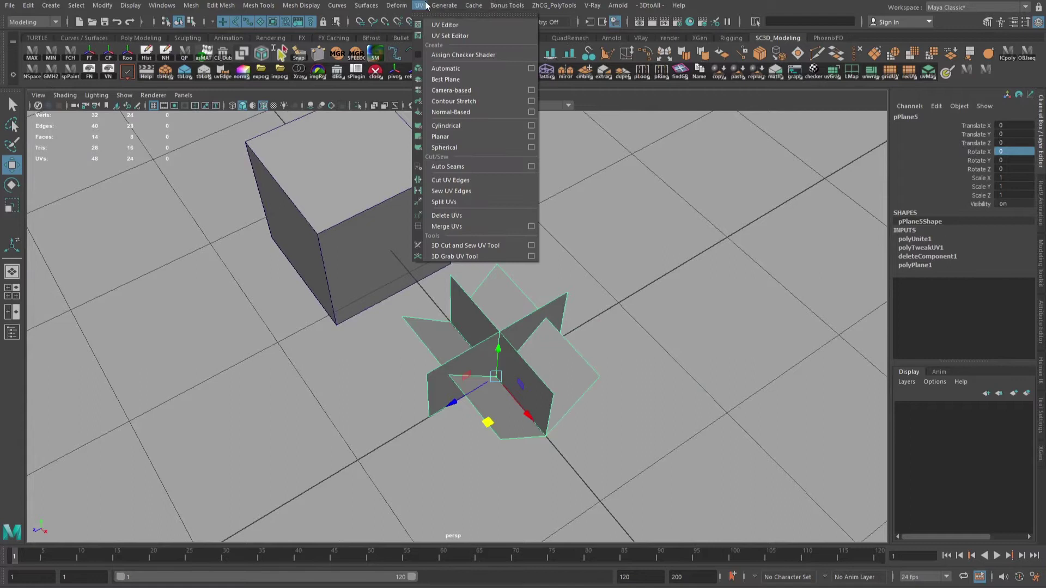
click(440, 24)
right_drag(657, 200, 699, 202)
drag(684, 189, 834, 284)
alt+drag(389, 319, 432, 303)
alt+middle_drag(431, 303, 475, 284)
right_drag(236, 329, 318, 303)
alt+drag(289, 328, 232, 343)
right_drag(267, 304, 302, 272)
click(302, 271)
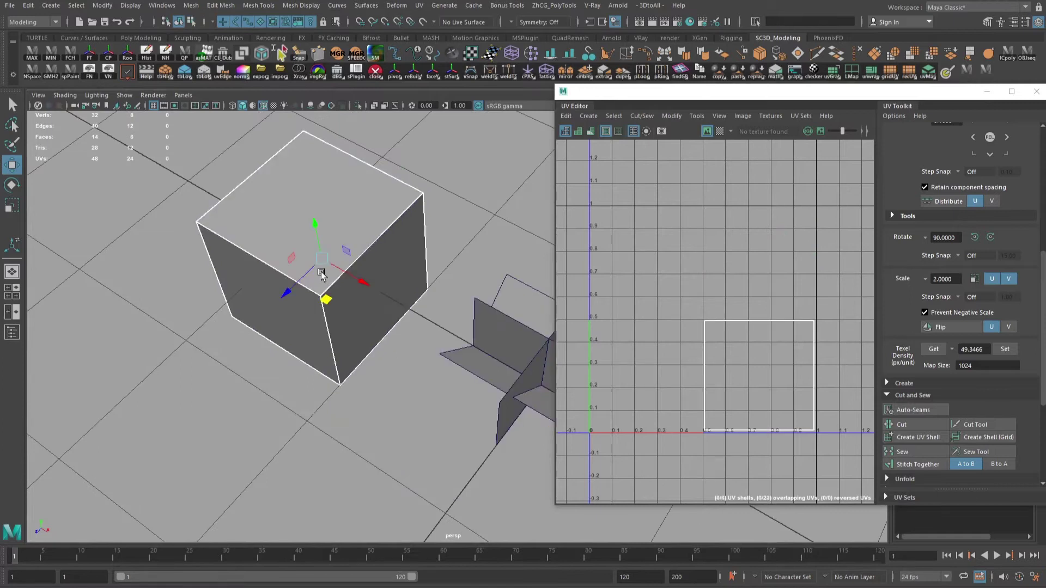
alt+middle_drag(319, 266, 342, 285)
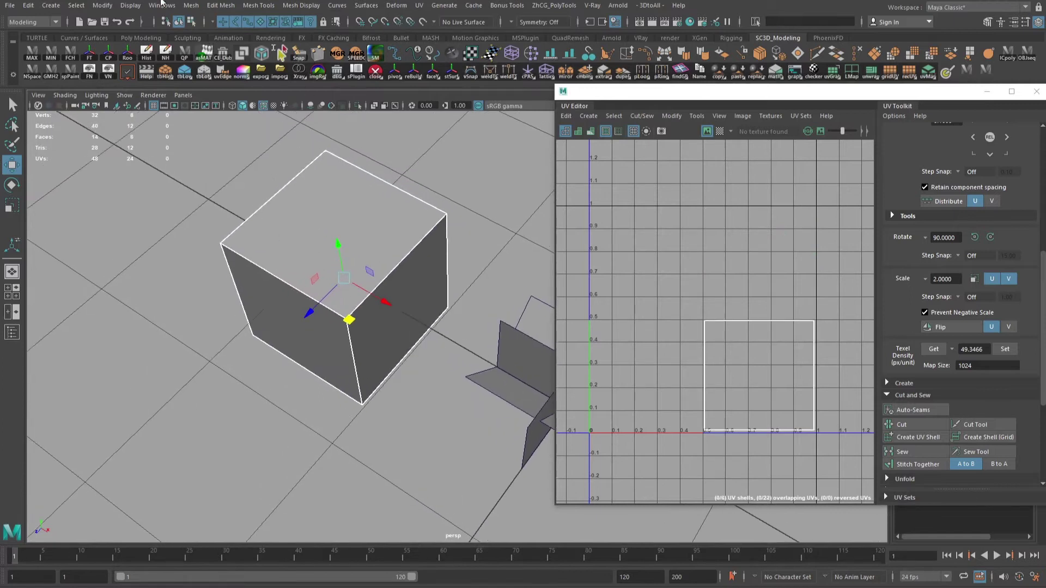
Smooth the cube with 2 divisions to turn it into a sphere.
click(190, 9)
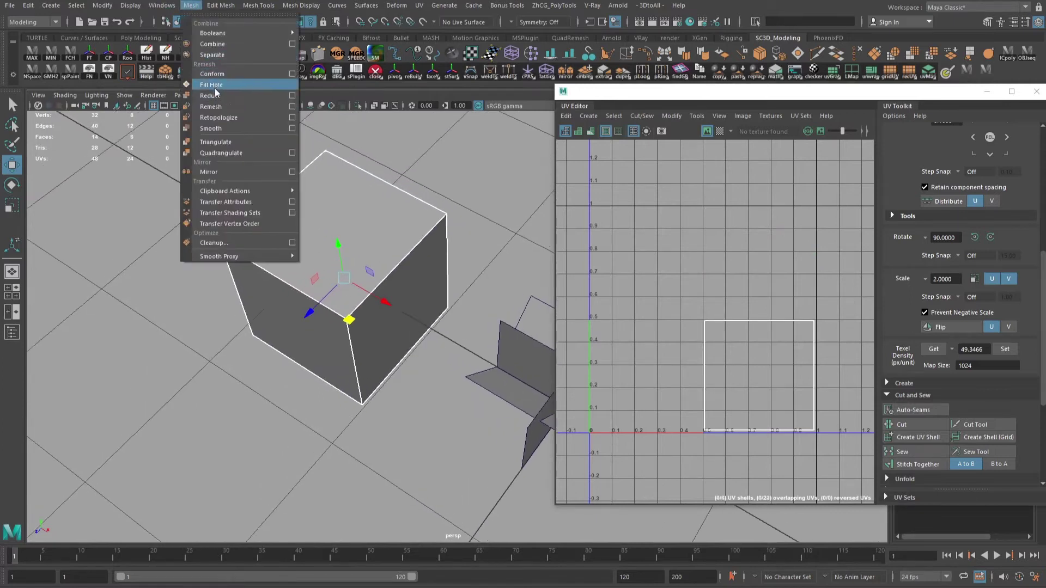
click(218, 128)
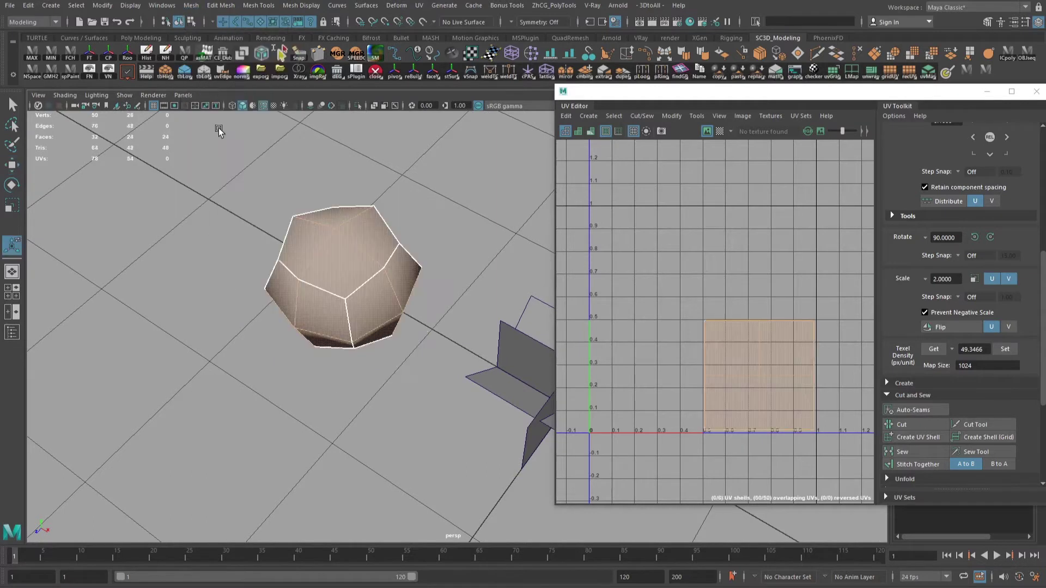
drag(770, 100, 207, 368)
click(696, 324)
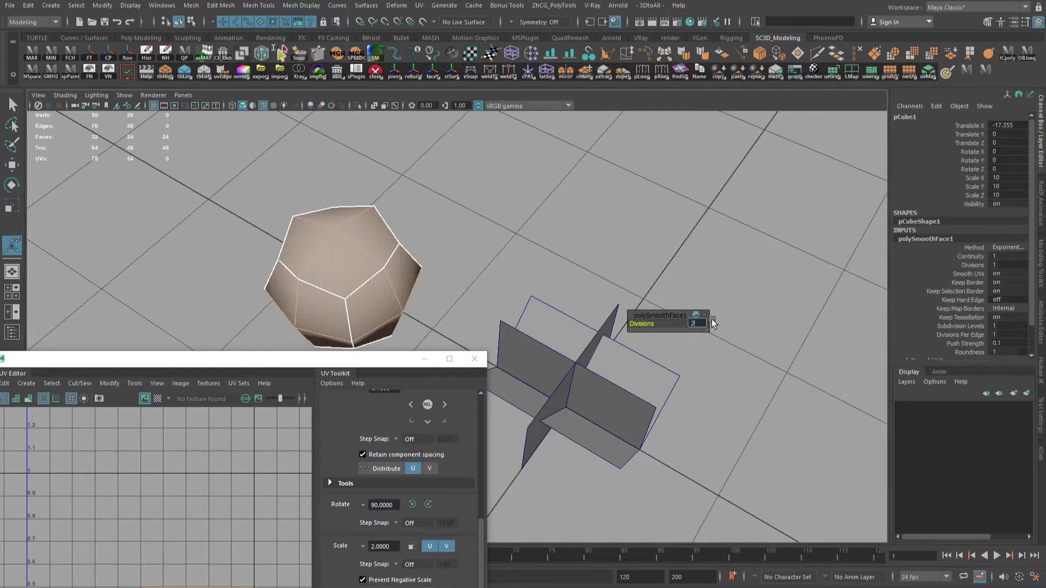
key(Return)
alt+drag(341, 336, 450, 267)
alt+middle_drag(451, 268, 628, 169)
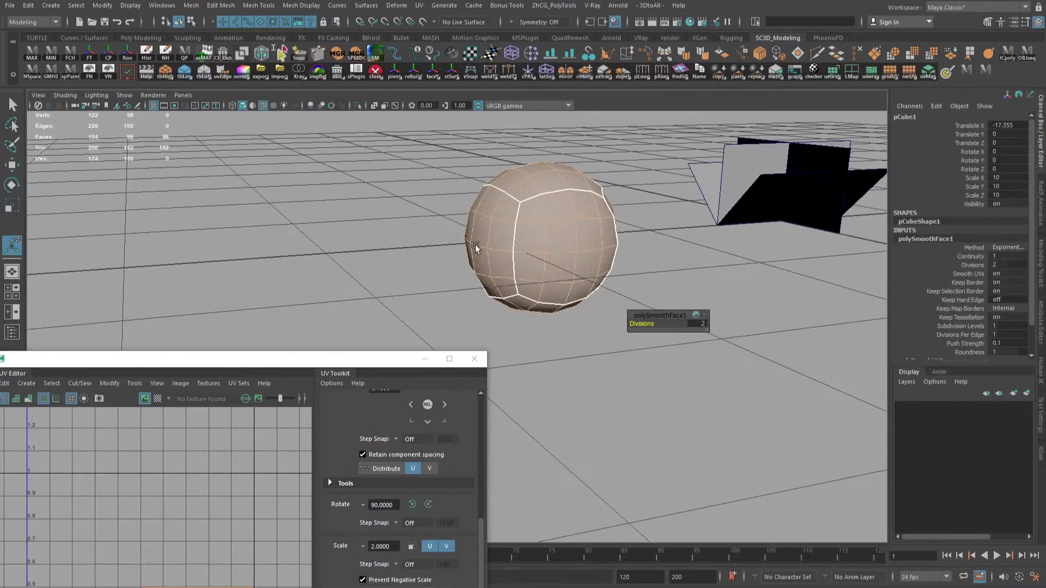
Return the smoothed sphere to object mode, review its UVs in the UV Editor, and close the editor.
right_drag(476, 247, 577, 220)
alt+drag(577, 219, 604, 247)
click(604, 249)
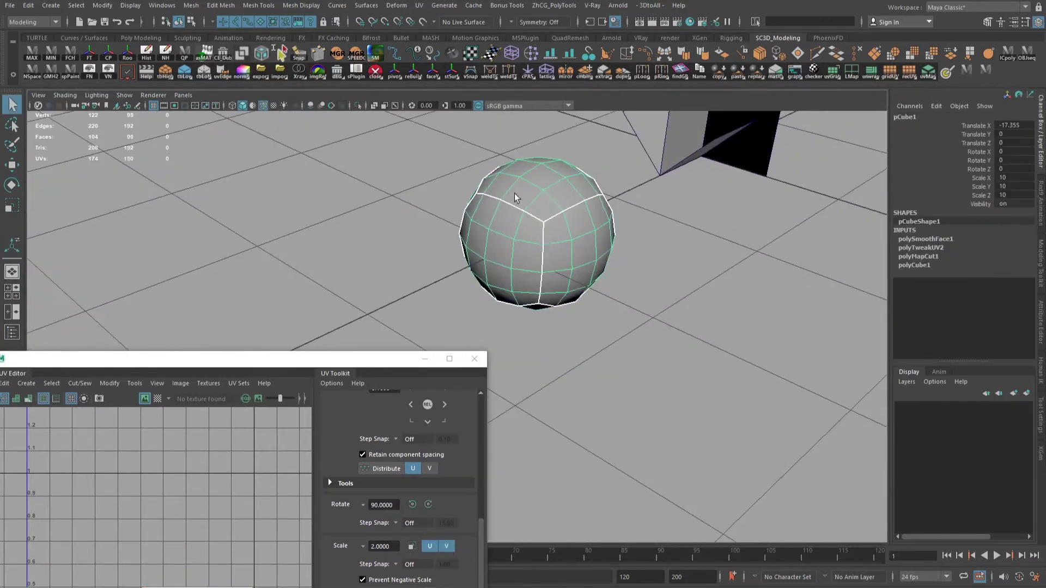
drag(284, 363, 771, 101)
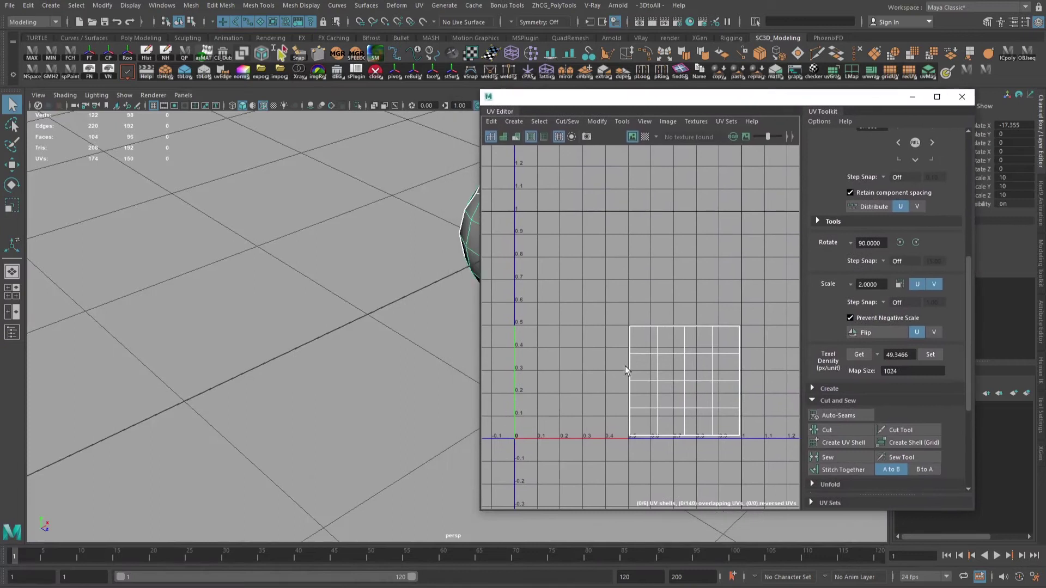
right_drag(628, 354, 662, 355)
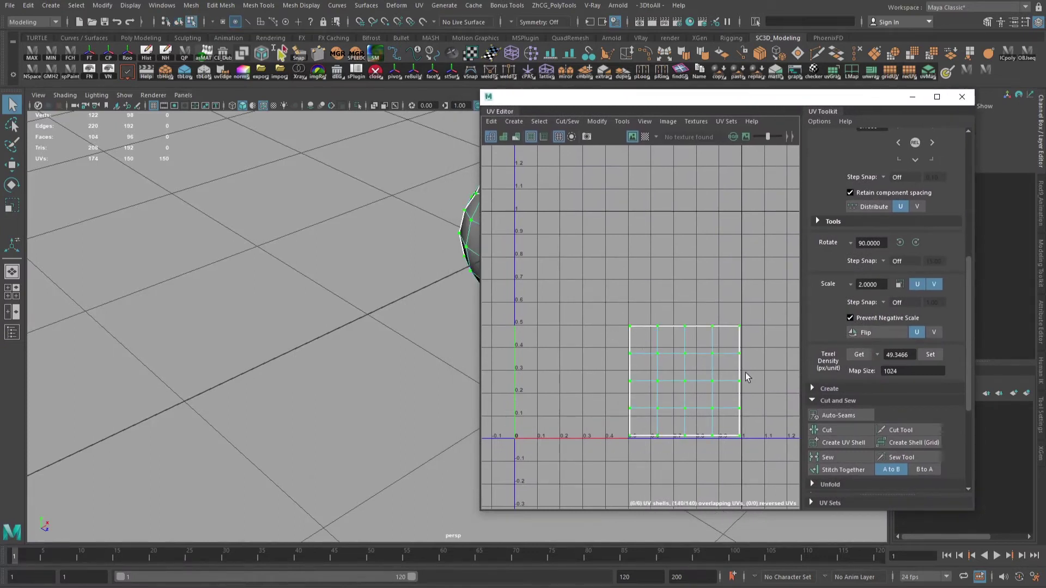
click(962, 97)
Select the sphere and set its Scale X, Y and Z to 25.
right_click(524, 219)
right_drag(525, 219, 577, 202)
alt+middle_drag(695, 179, 632, 246)
alt+drag(632, 245, 466, 381)
drag(224, 294, 781, 480)
mouse_move(780, 480)
alt+mouse_down()
mouse_move(524, 426)
mouse_move(640, 385)
mouse_move(443, 334)
mouse_move(484, 327)
mouse_move(473, 371)
alt+mouse_up()
key(w)
key(r)
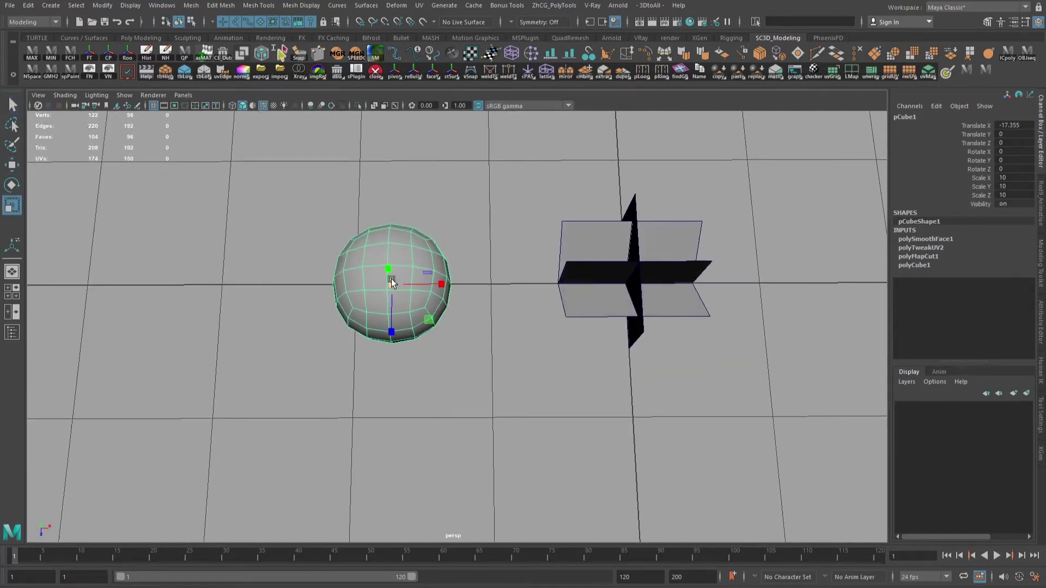
drag(392, 284, 543, 293)
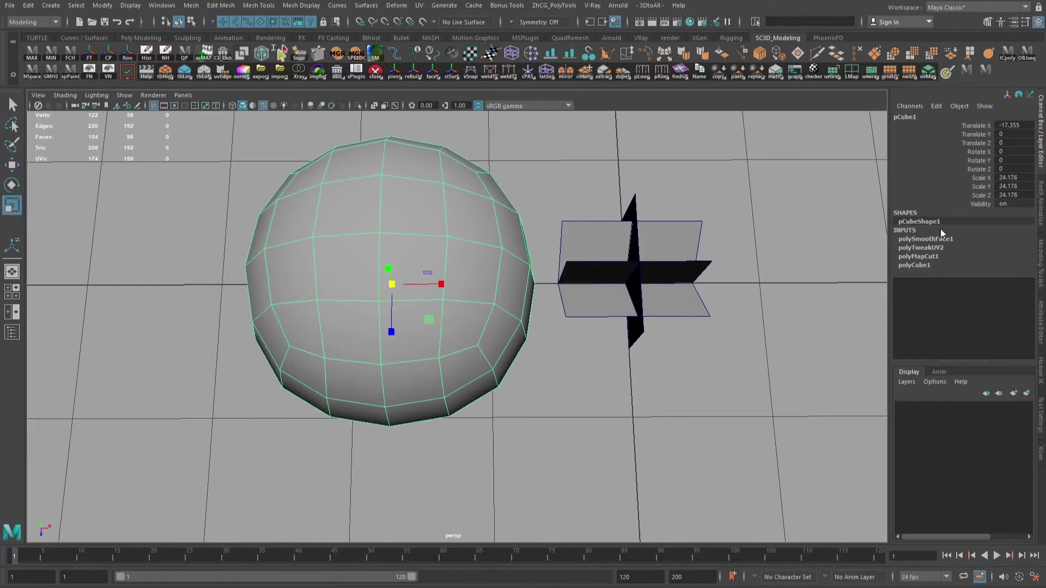
drag(1020, 176, 1019, 194)
text(25)
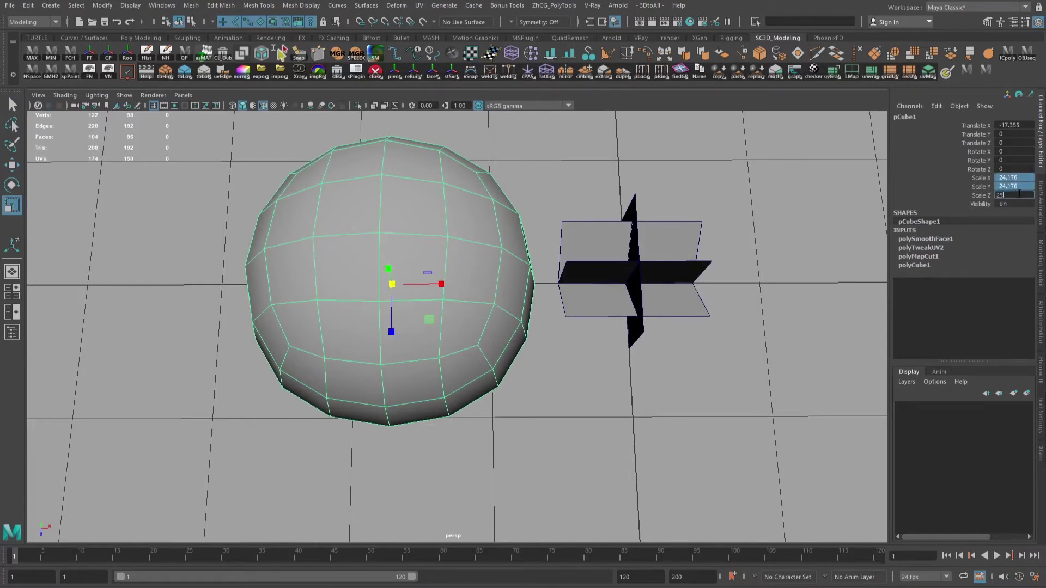
key(Return)
Snap the sphere to the grid origin so it encloses the combined planes.
alt+drag(453, 409, 491, 322)
key(w)
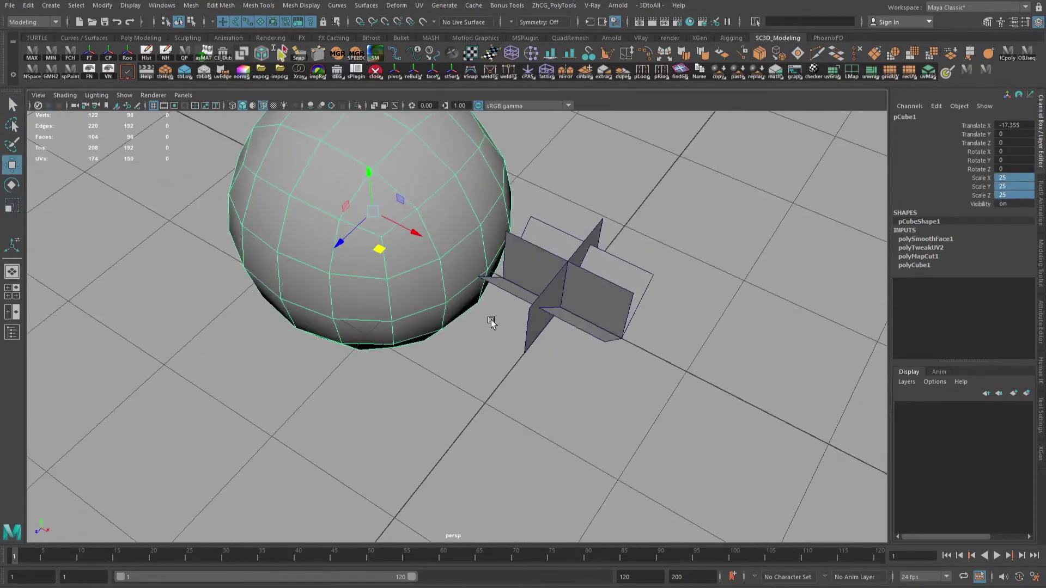
key(x)
middle_click(556, 307)
Freeze the sphere's transformations and delete its construction history.
alt+right_drag(589, 234, 463, 311)
alt+drag(463, 311, 305, 327)
click(90, 54)
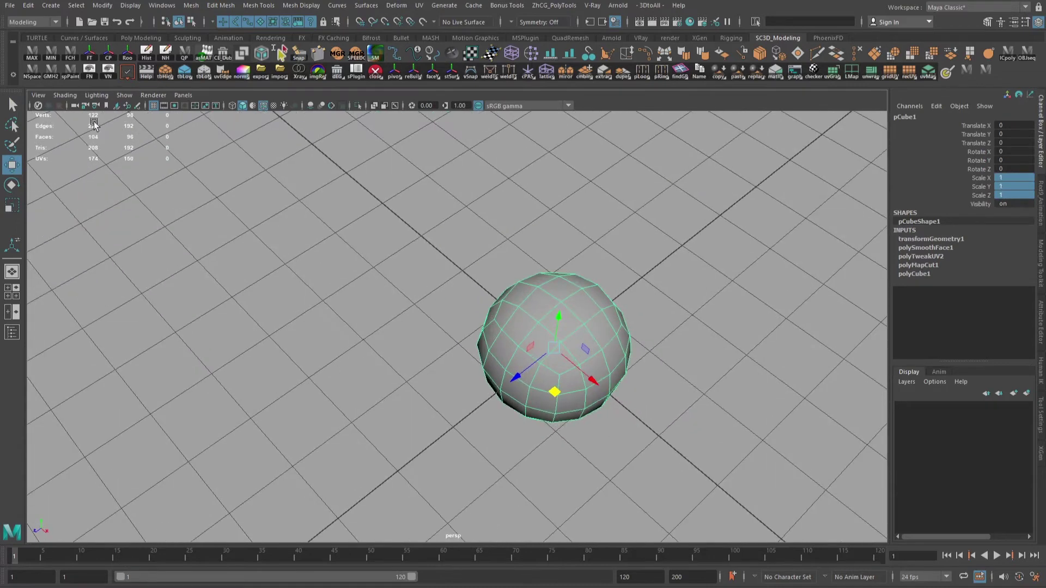
click(146, 53)
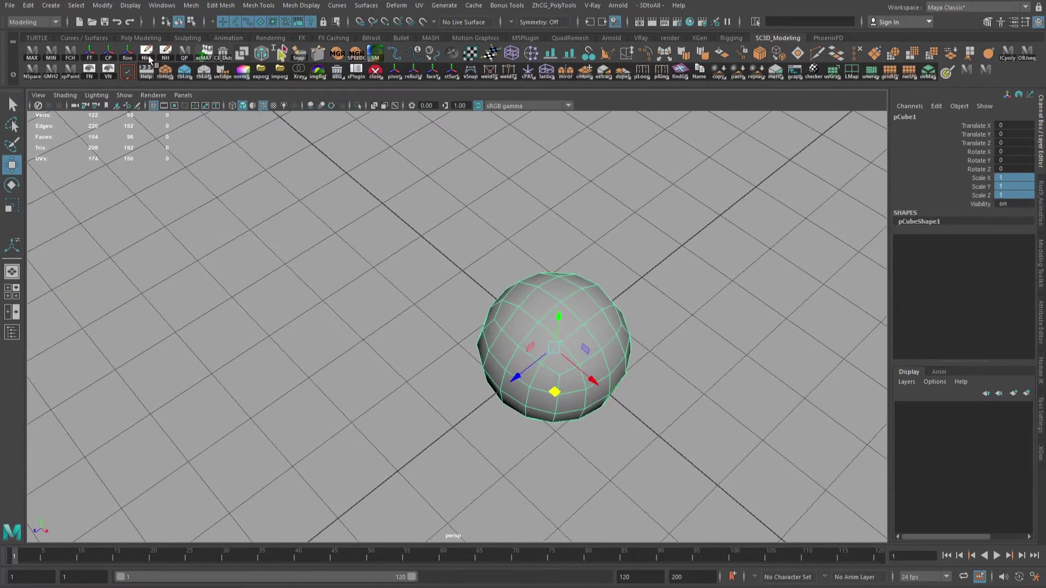
click(29, 6)
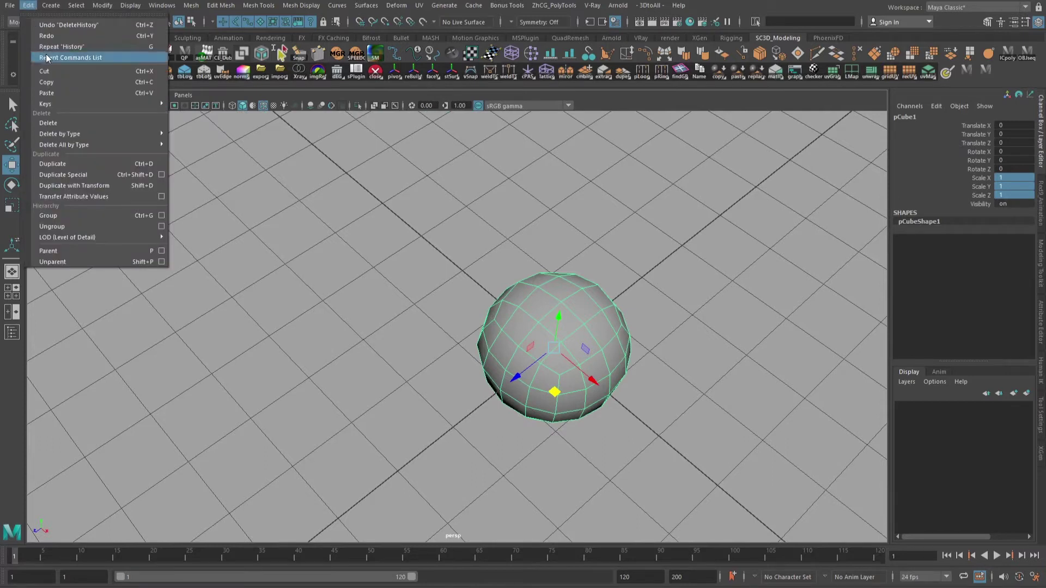
mouse_move(86, 133)
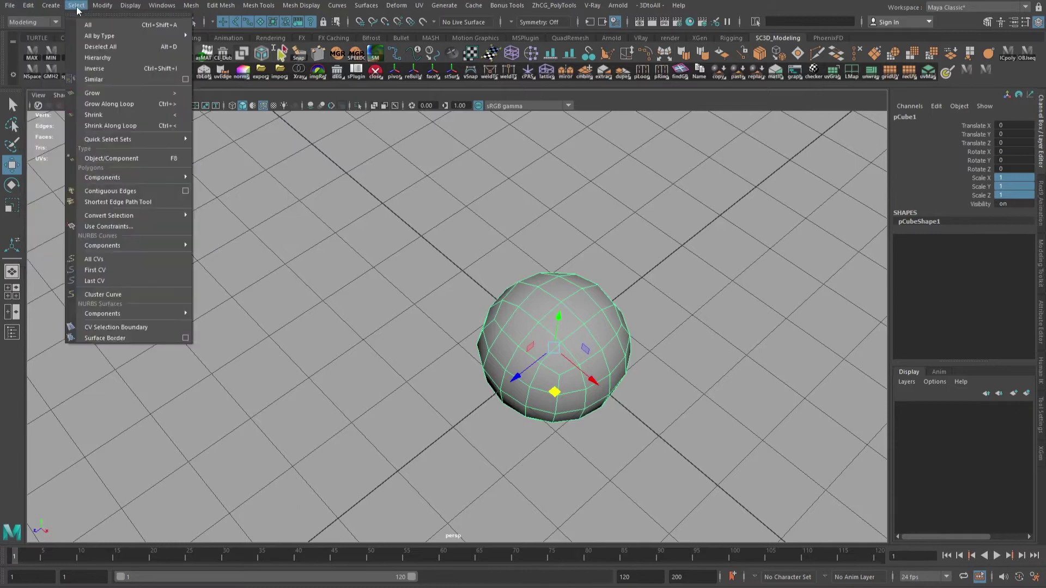
mouse_move(103, 6)
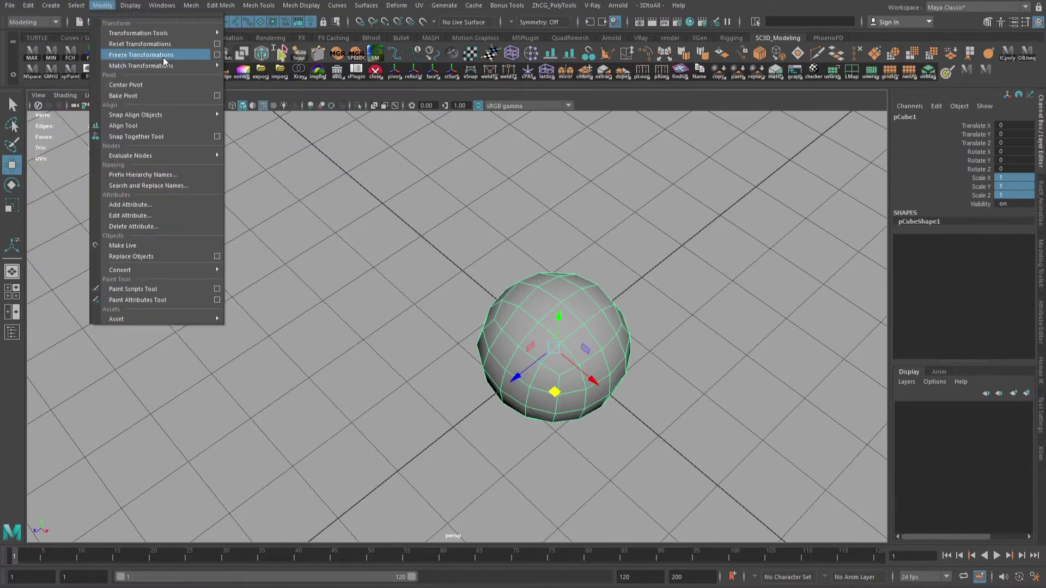
click(676, 448)
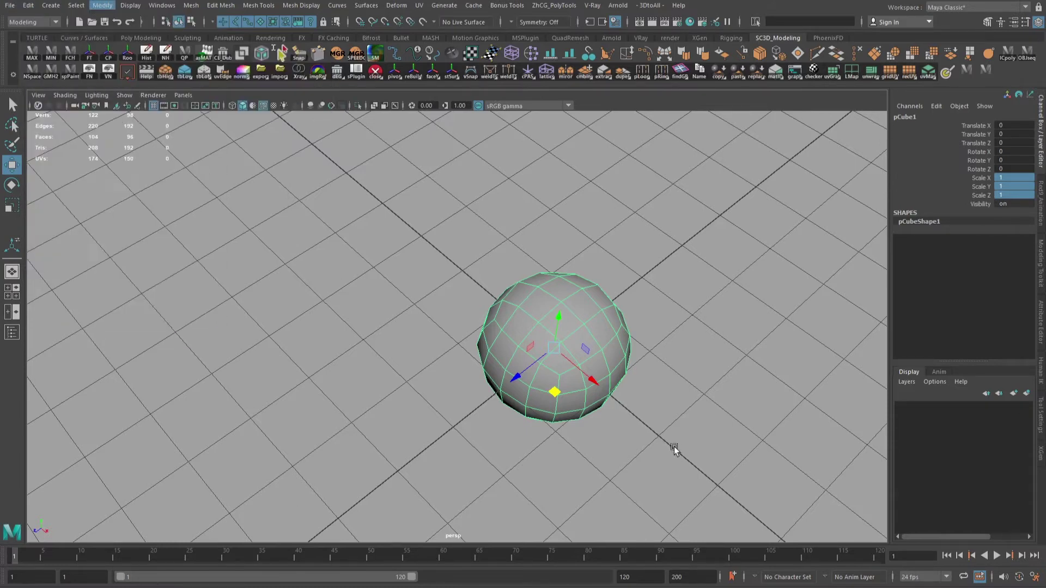
Deselect the sphere and show the Outliner beside the viewport.
alt+middle_drag(648, 436, 631, 388)
alt+drag(631, 388, 640, 392)
click(640, 396)
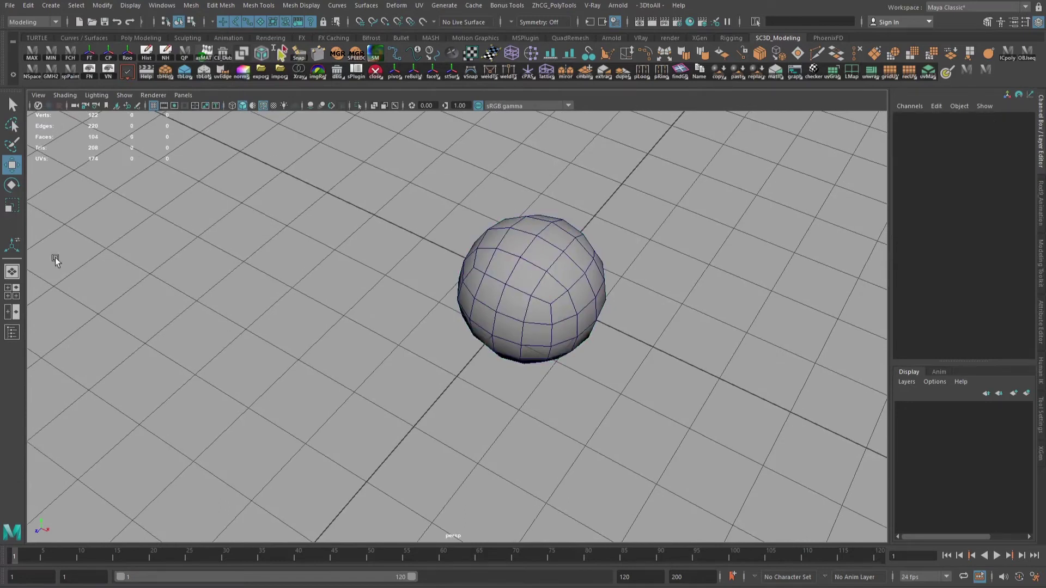
click(12, 333)
alt+drag(619, 354, 567, 354)
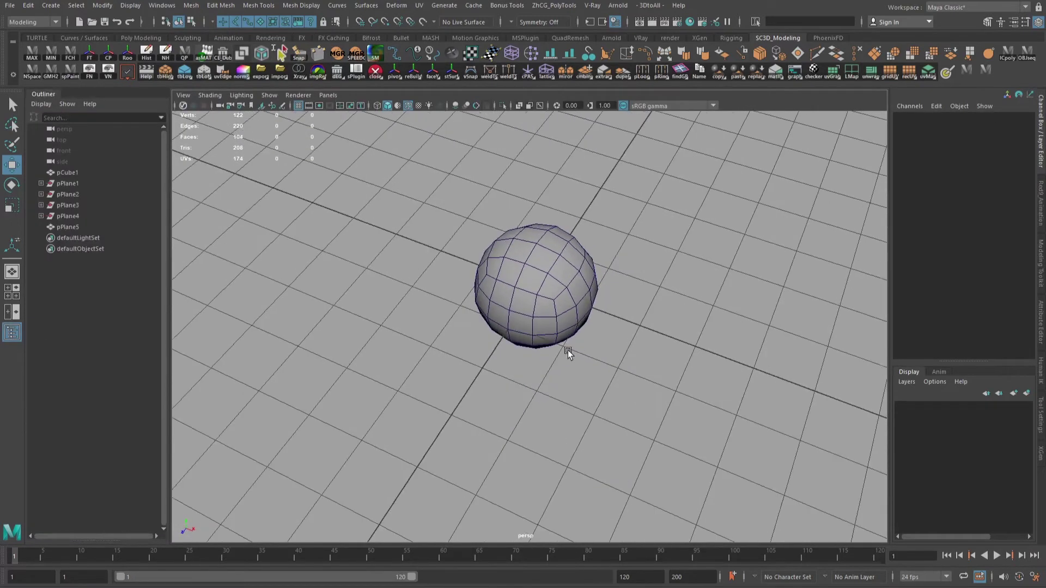
Delete the leftover pPlane1 to pPlane4 groups from the scene, keeping the sphere and the combined planes.
click(502, 292)
drag(393, 203, 703, 366)
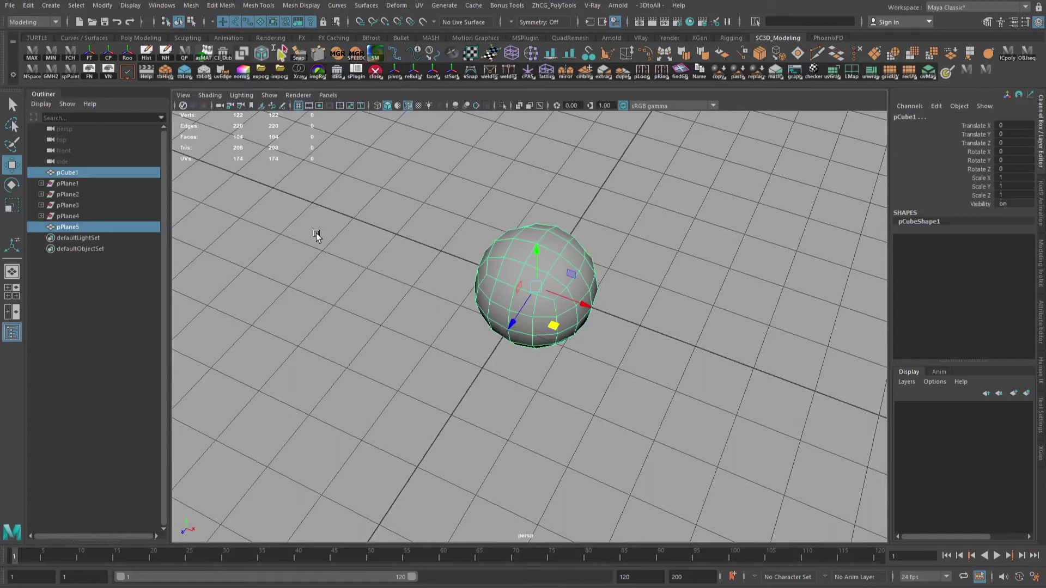
click(62, 184)
shift+click(66, 216)
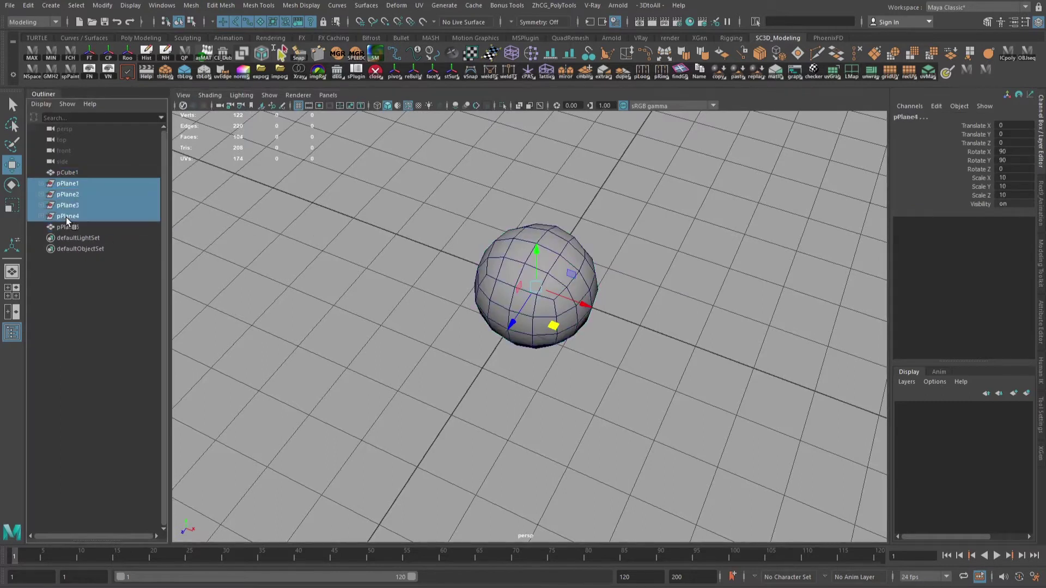
key(Delete)
Rename pCube1 as sphere and the combined mesh pPlane5 as plane.
click(70, 175)
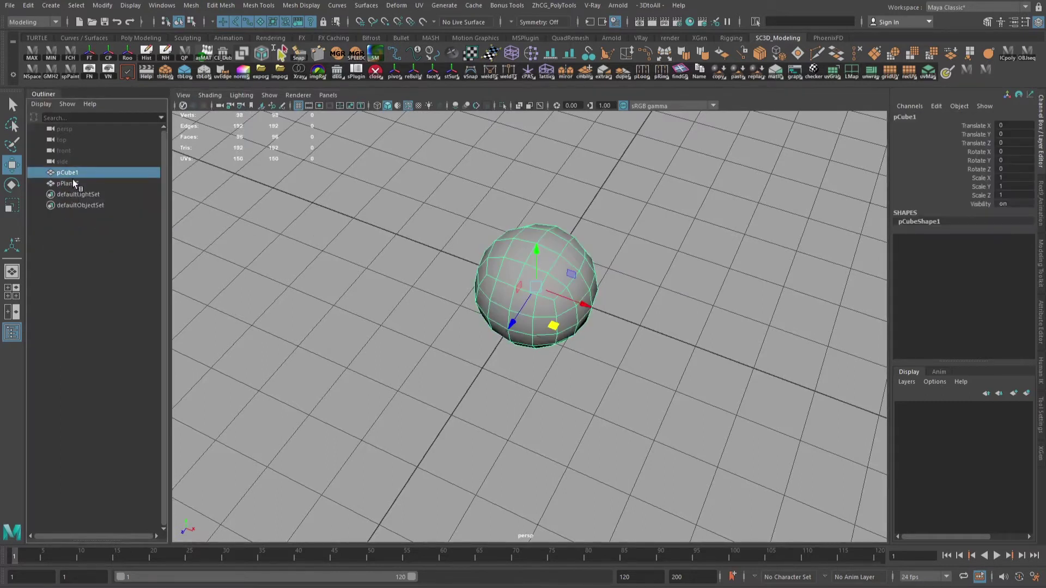
alt+drag(575, 321, 593, 340)
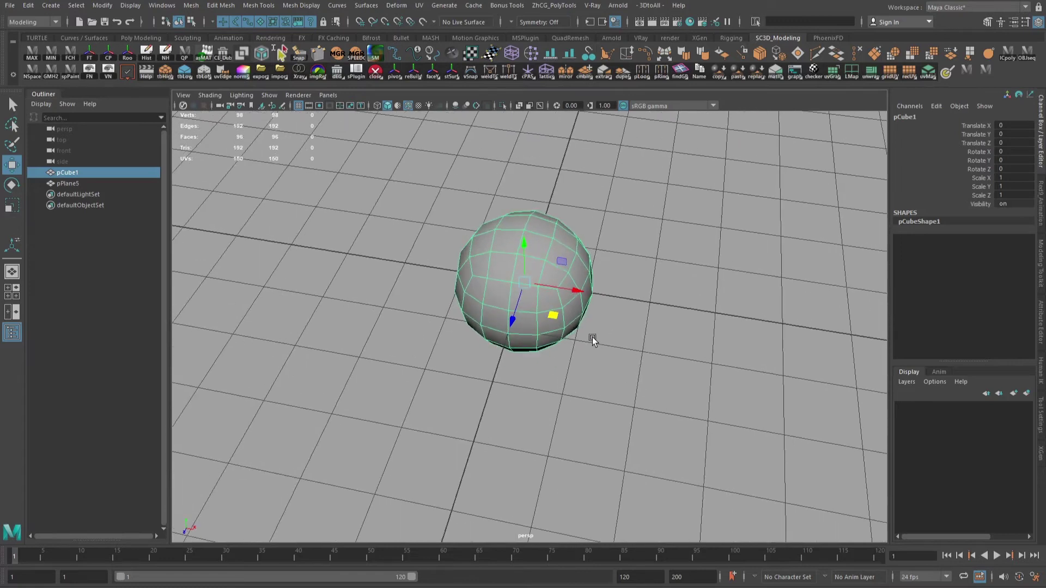
double_click(93, 173)
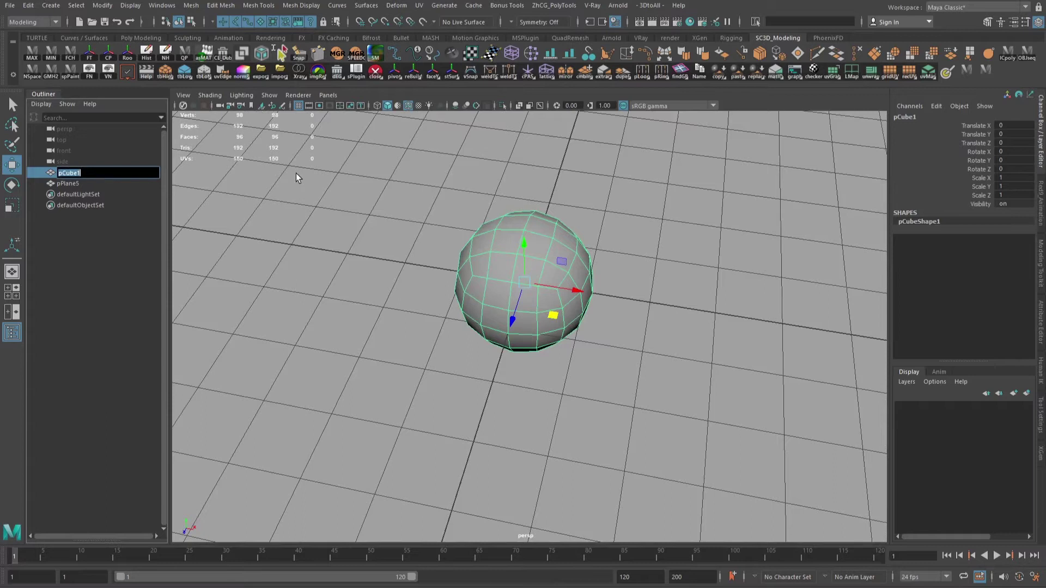
text(sphere)
key(Return)
double_click(67, 183)
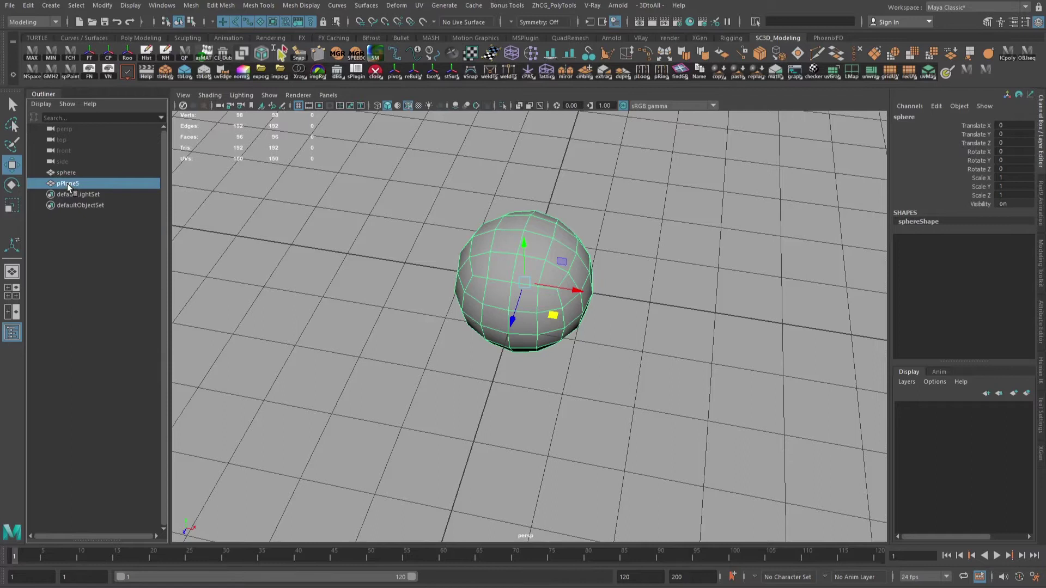
text(p)
key(Return)
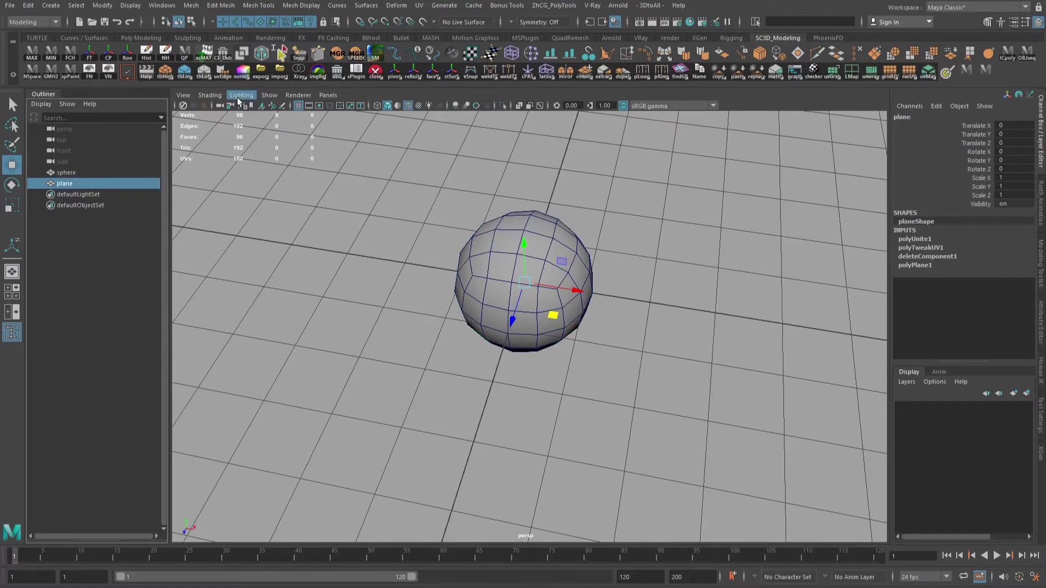
alt+drag(400, 196, 472, 286)
alt+right_drag(472, 286, 550, 364)
alt+drag(493, 409, 497, 361)
key(q)
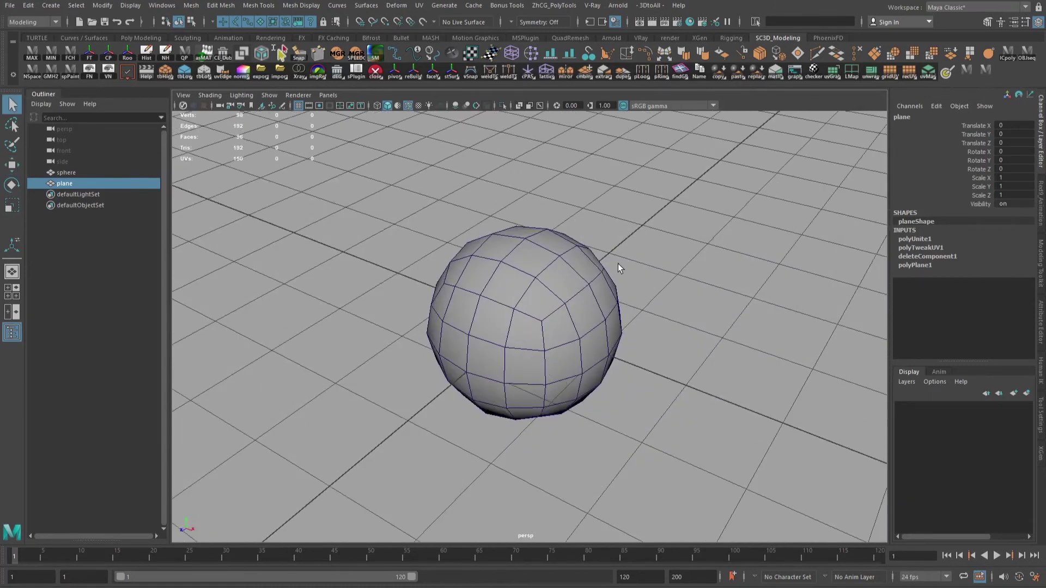
alt+drag(619, 268, 537, 295)
alt+drag(455, 370, 600, 393)
alt+drag(512, 406, 540, 406)
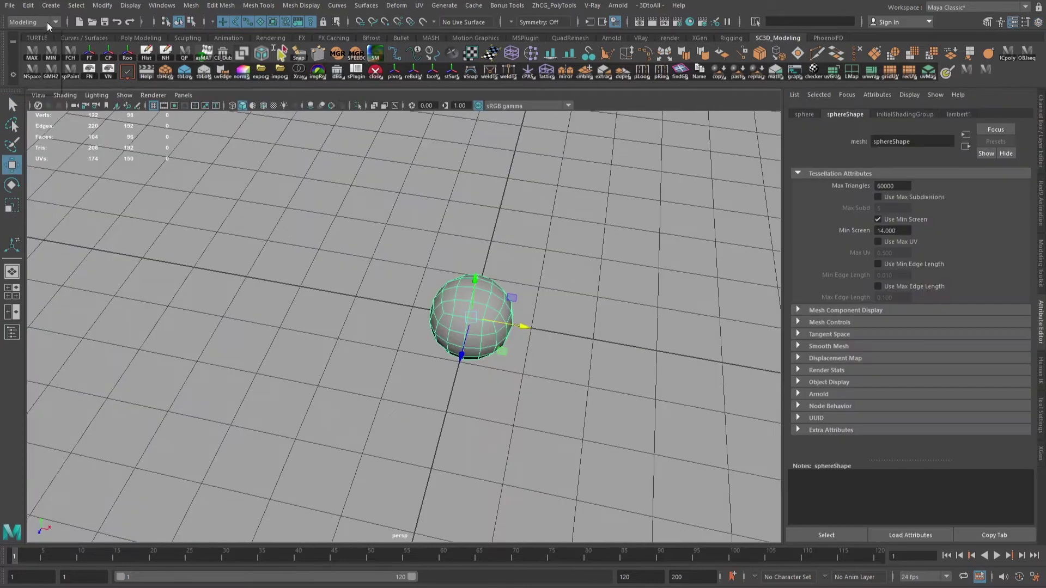
Switch to the FX menu set and open the MASH Editor.
click(32, 22)
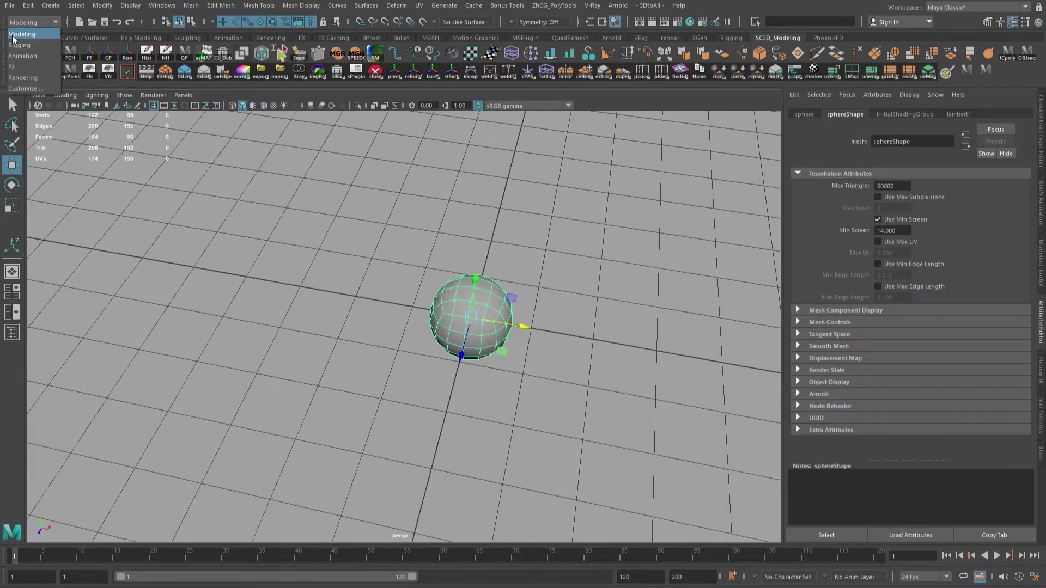
click(12, 66)
key(ctrl+a)
click(493, 6)
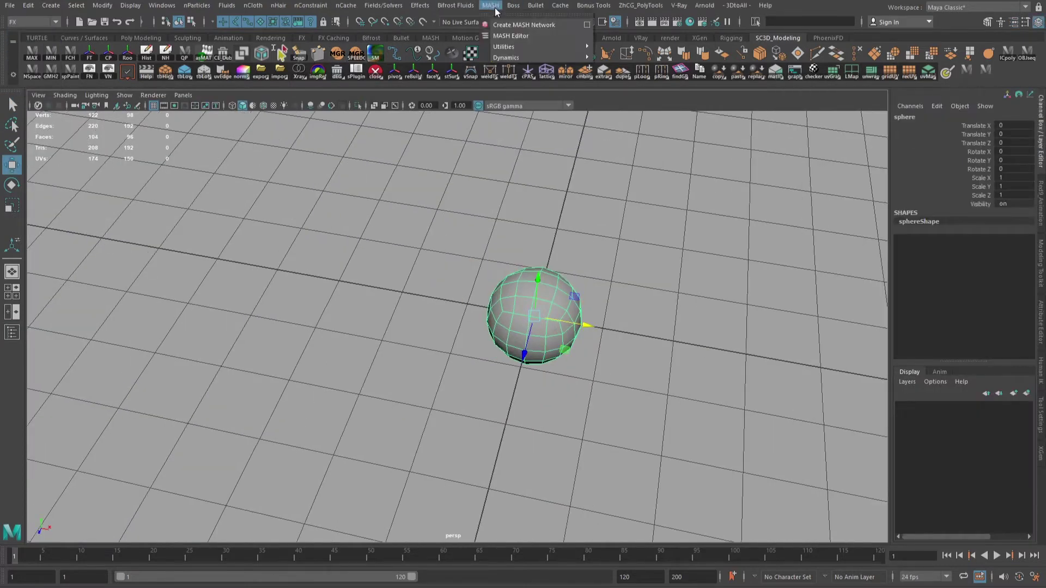
click(512, 36)
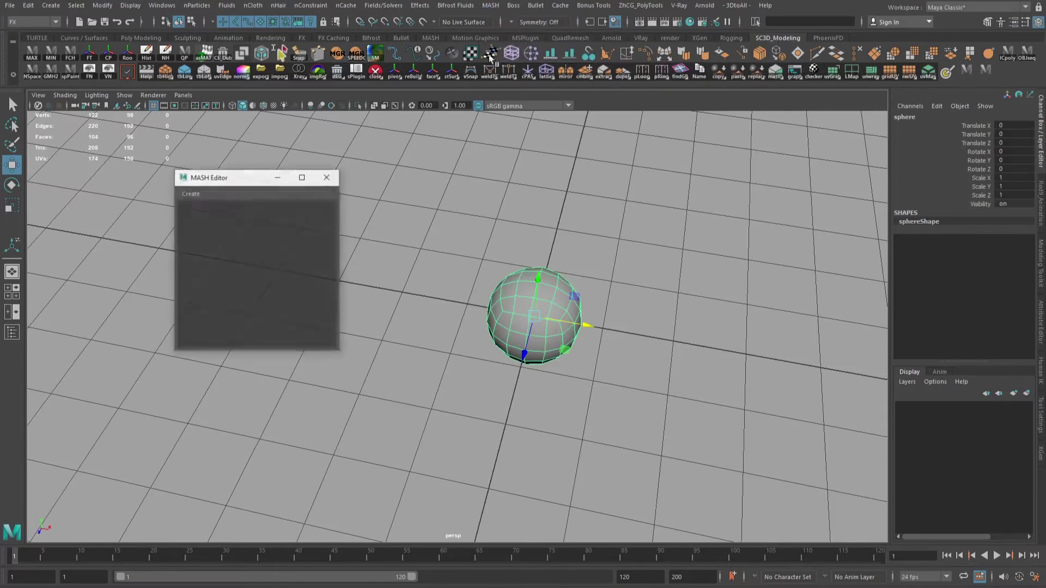
Show the Outliner beside the viewport and select plane1 to inspect how it fits inside the sphere.
click(12, 332)
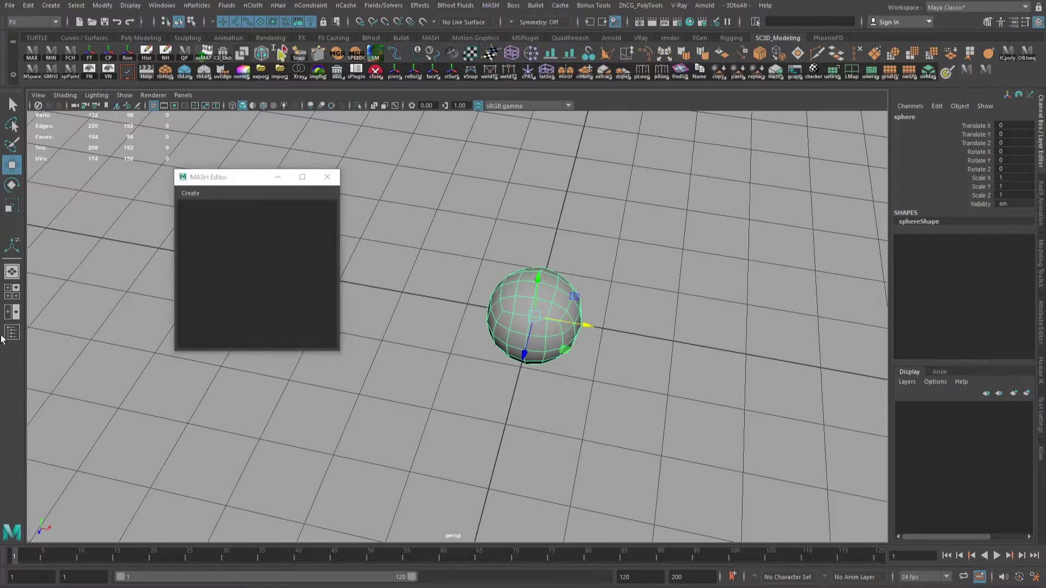
drag(222, 179, 230, 177)
click(89, 187)
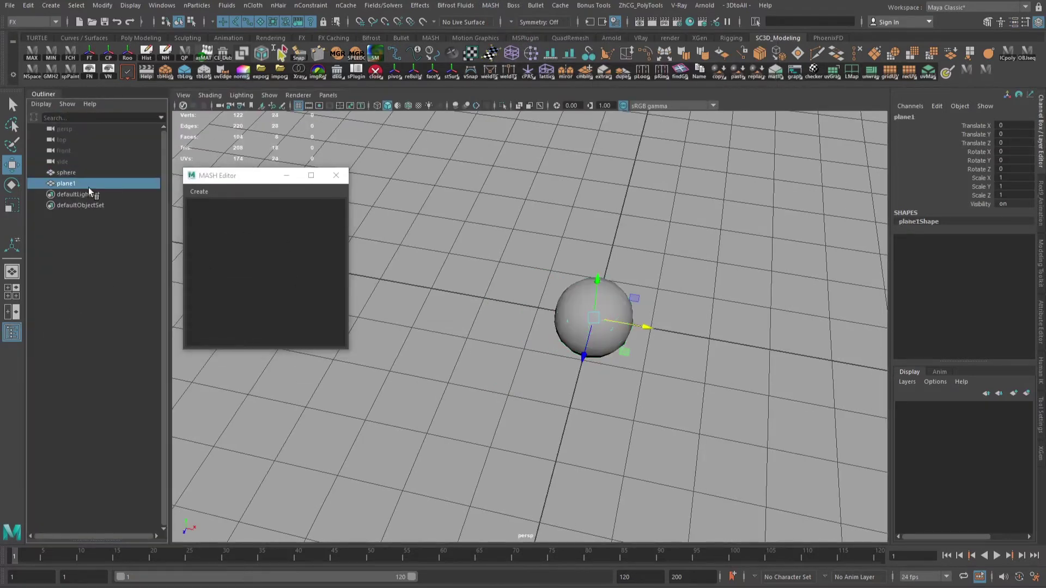
alt+middle_drag(588, 227, 536, 198)
alt+right_drag(536, 198, 637, 237)
alt+drag(638, 237, 649, 271)
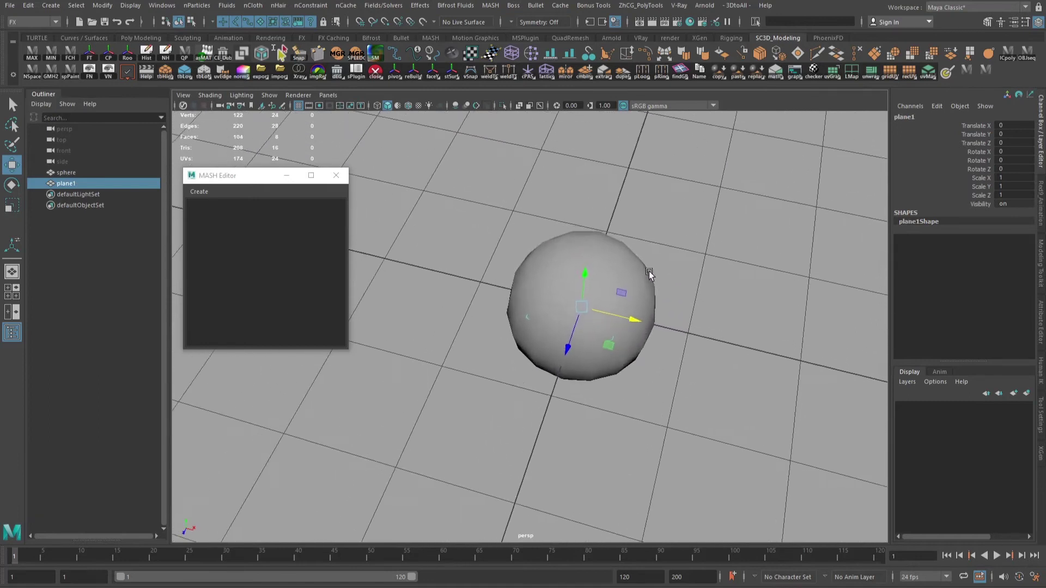
alt+drag(582, 261, 522, 280)
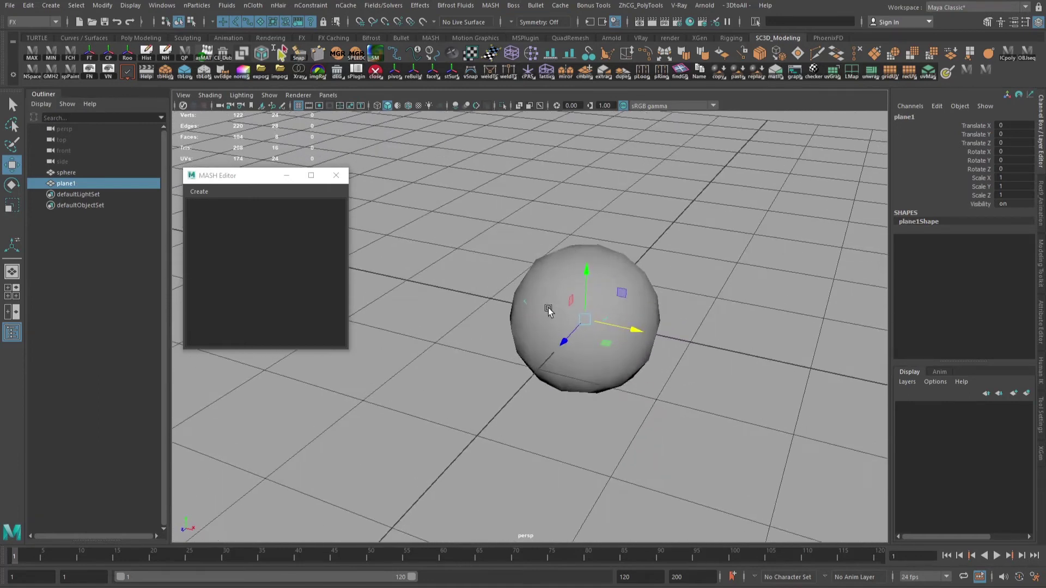
Scale the sphere up uniformly to about 1.187 and freeze its transformations.
click(593, 320)
key(r)
drag(594, 320, 609, 323)
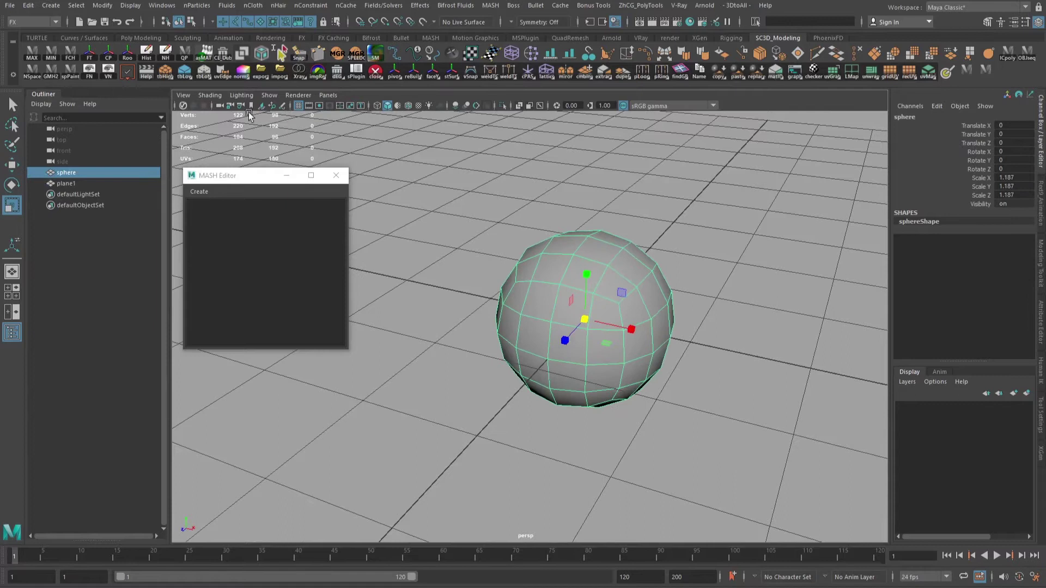
click(88, 54)
alt+drag(528, 236, 540, 269)
Create a MASH network from plane1.
click(64, 184)
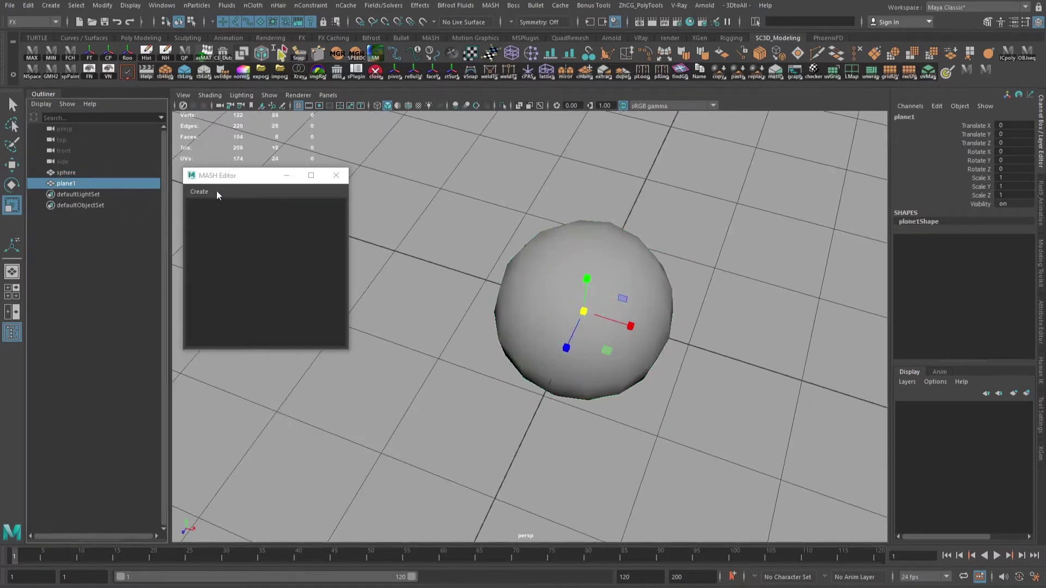
click(200, 192)
click(234, 204)
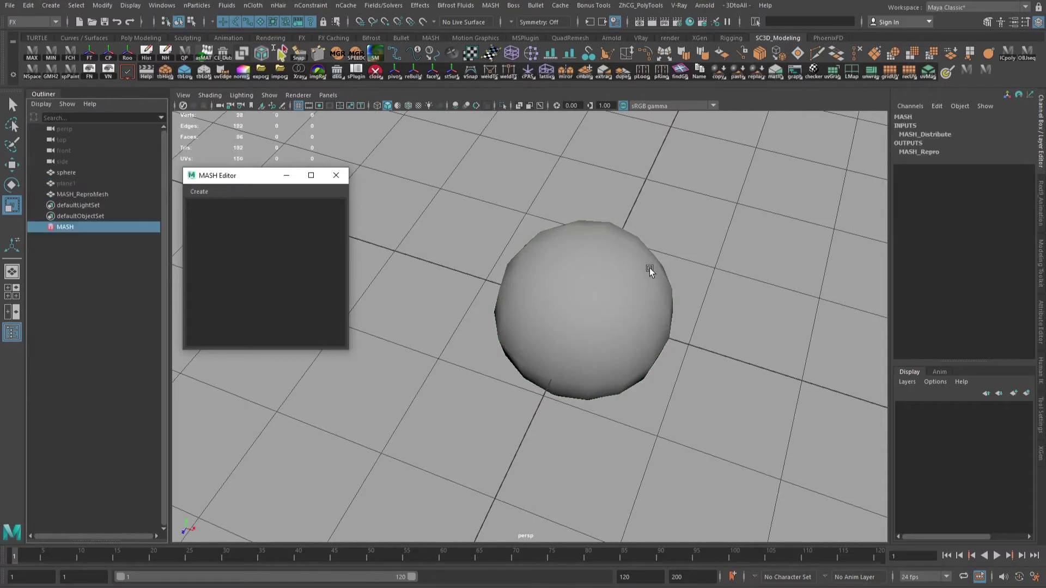
alt+drag(737, 297, 787, 168)
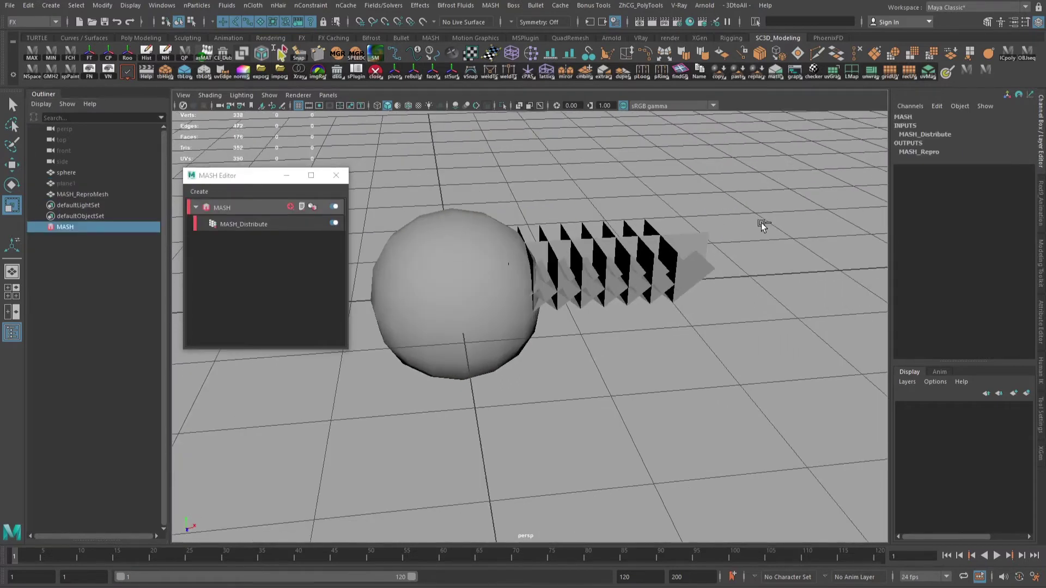
Show the MASH_Distribute attributes and set the distribution type to Mesh, keeping the Scatter method.
key(ctrl+a)
alt+drag(763, 225, 720, 227)
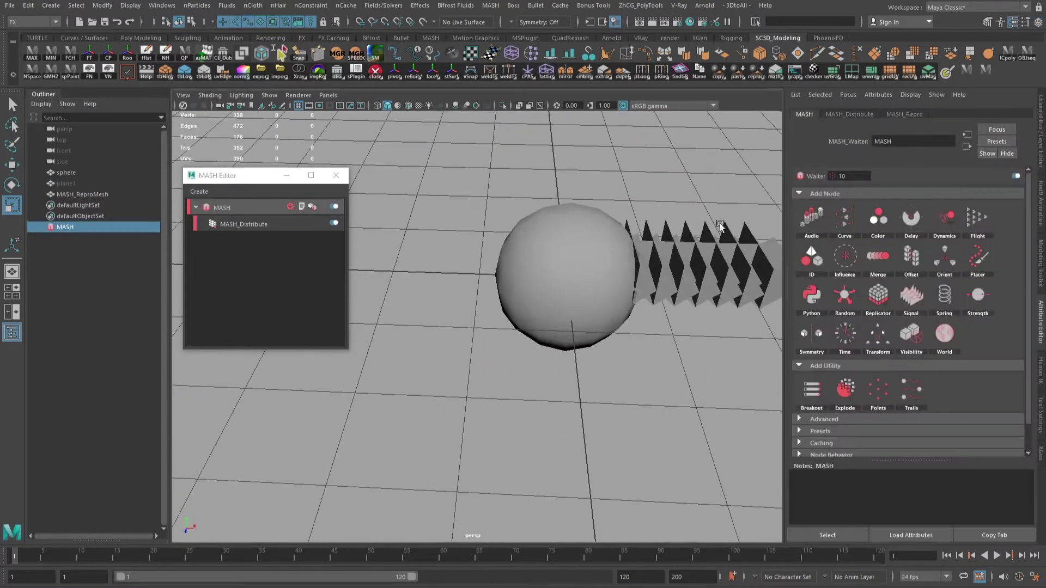
click(851, 115)
alt+drag(776, 169, 755, 181)
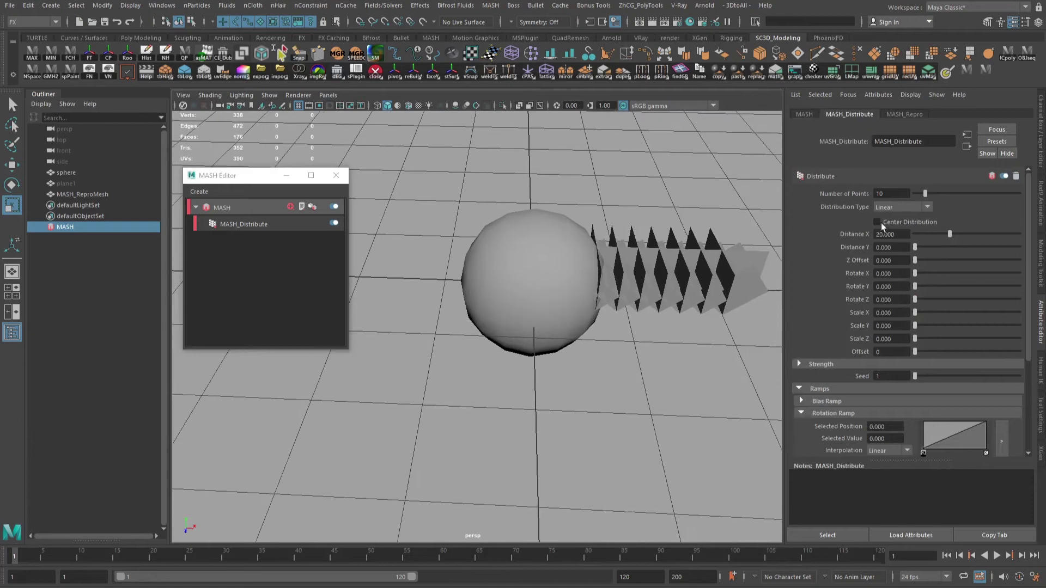
click(897, 207)
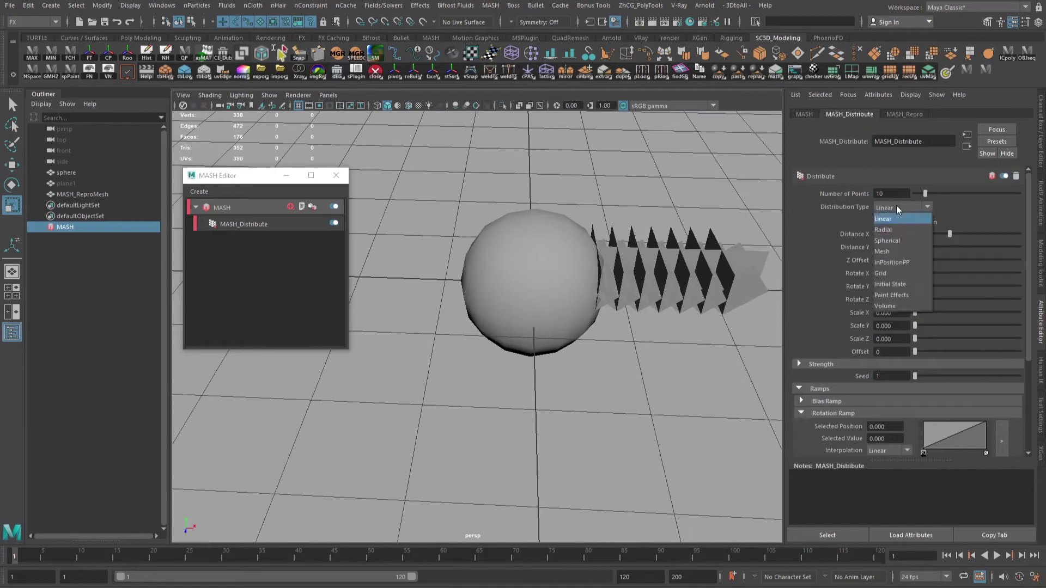
click(886, 250)
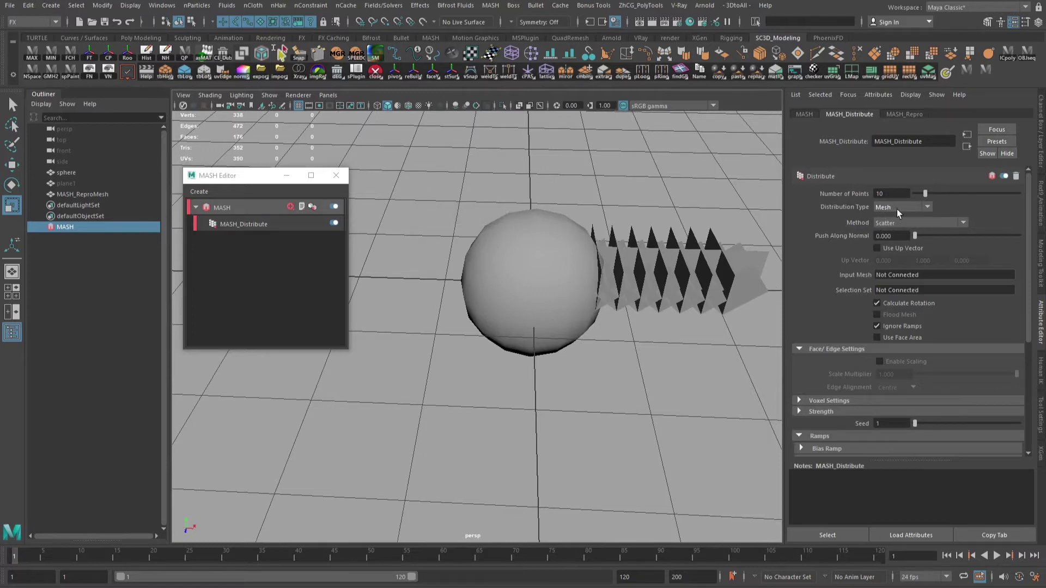
click(896, 224)
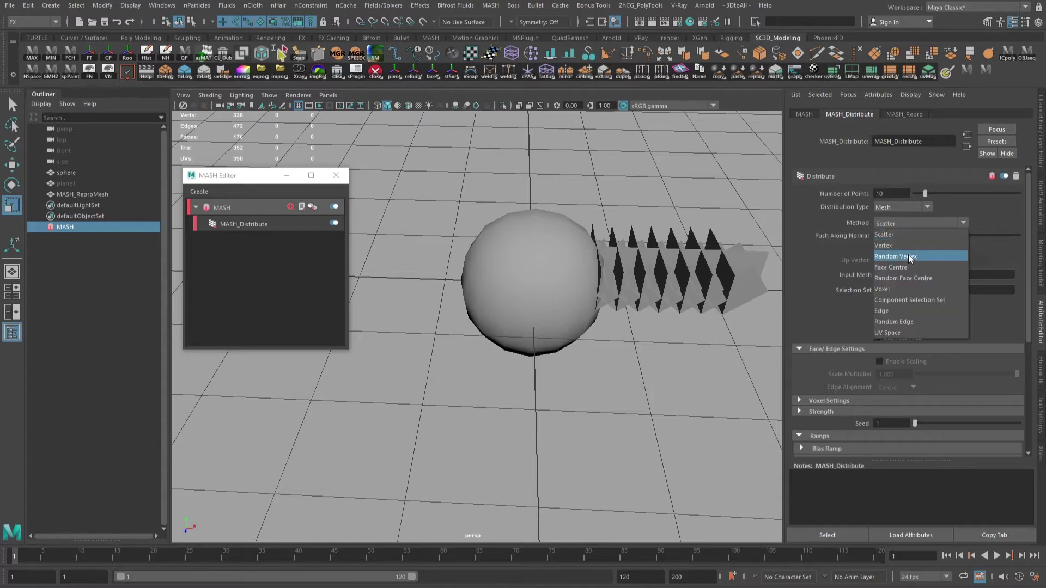
click(845, 224)
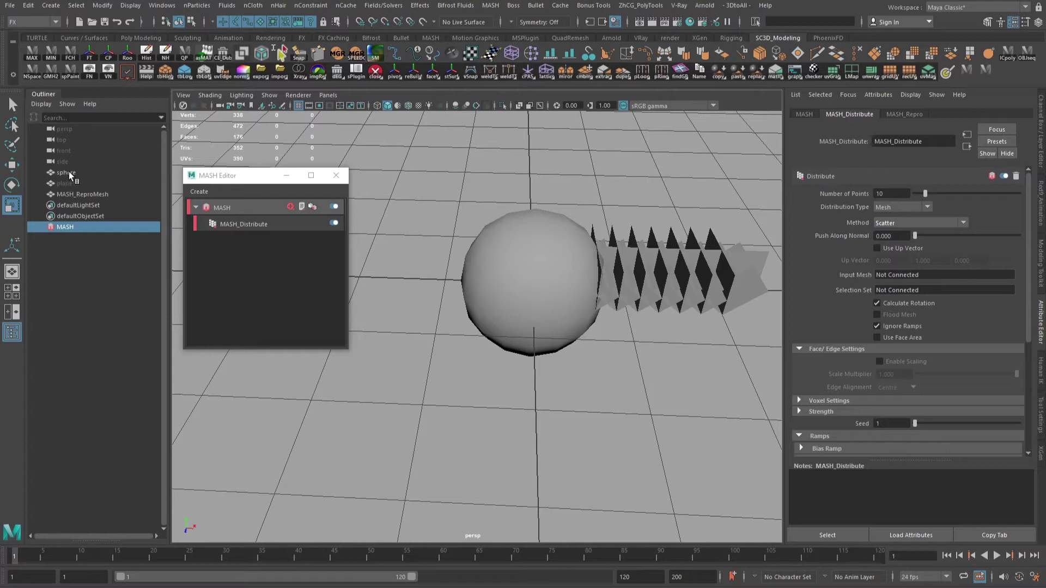
Connect the sphere as the input mesh of MASH_Distribute and inspect the scattered planes around it.
middle_drag(68, 174, 908, 273)
alt+drag(630, 247, 572, 254)
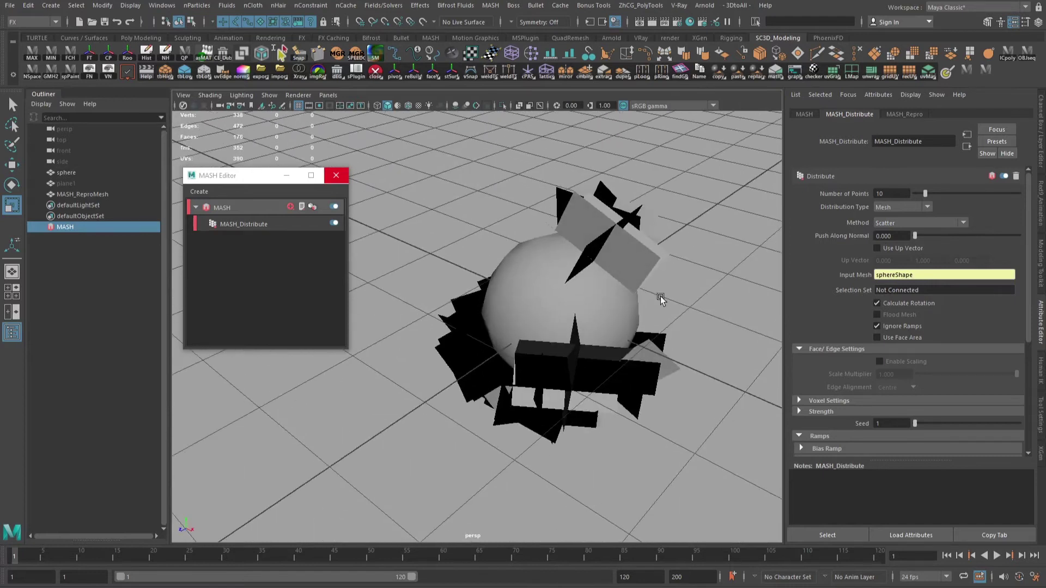
alt+drag(589, 325, 622, 320)
alt+drag(695, 272, 671, 283)
alt+drag(633, 244, 586, 266)
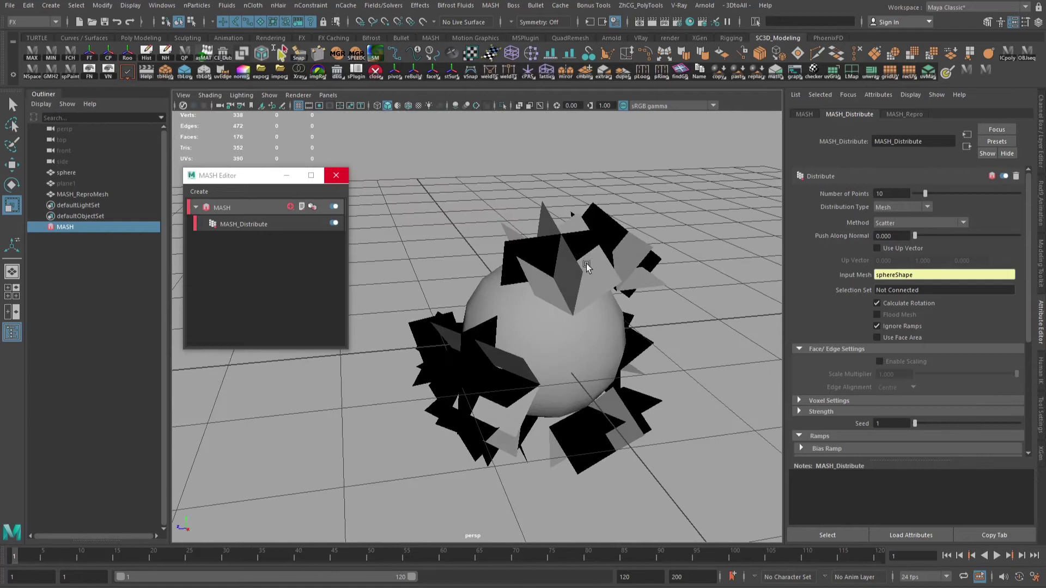
Raise the number of distributed points to 100.
alt+drag(458, 264, 532, 270)
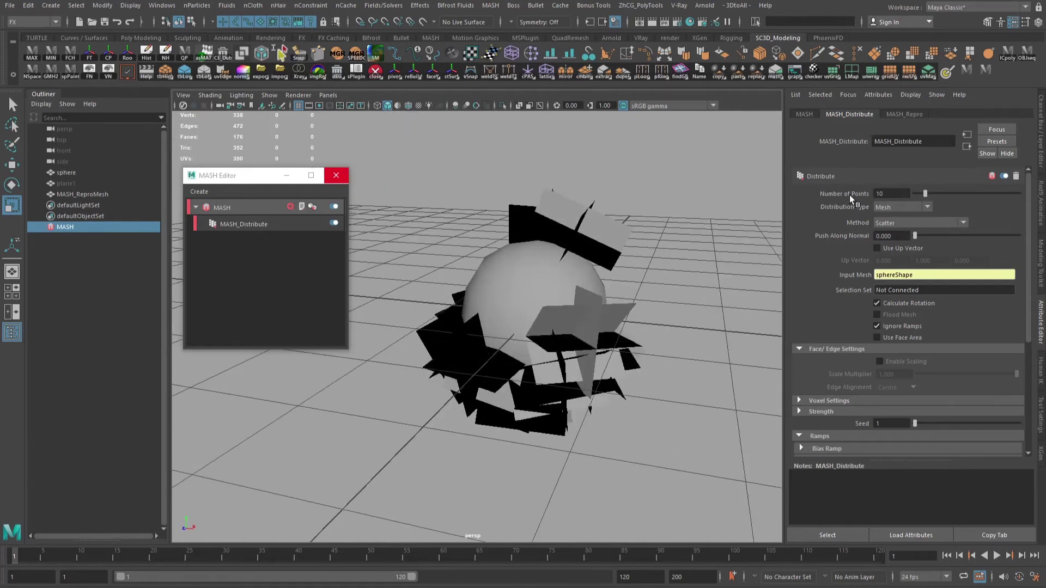
drag(928, 196, 1020, 205)
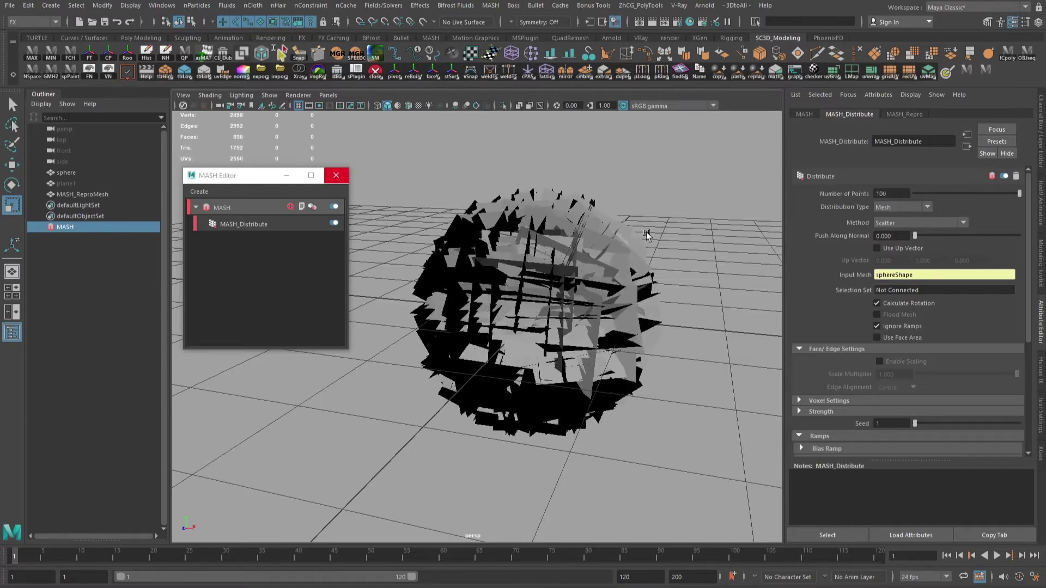
alt+drag(647, 235, 524, 252)
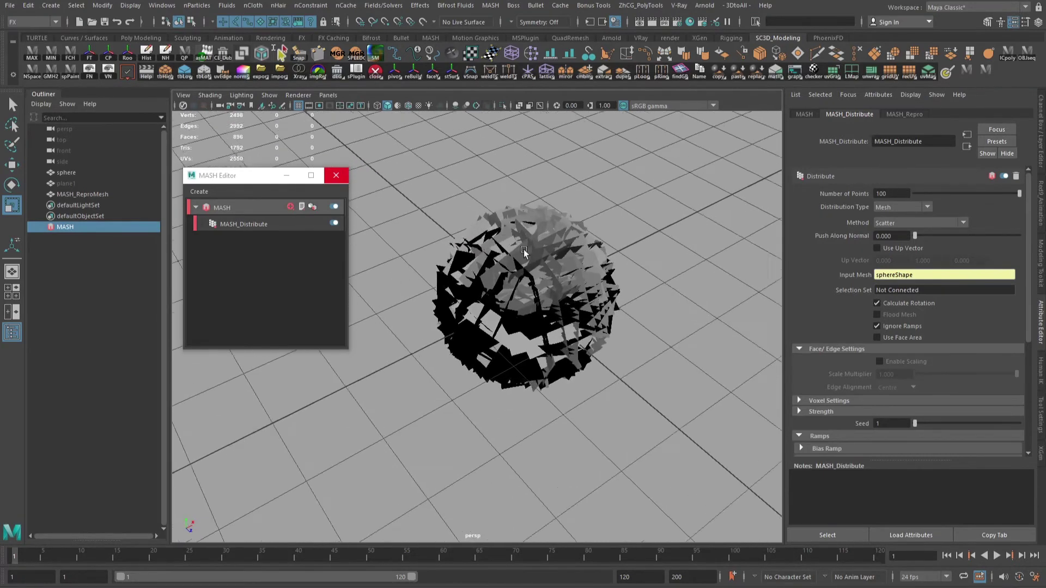
Try the Vertex and Random Vertex distribution methods on the sphere and return the method to Scatter.
click(888, 224)
click(901, 242)
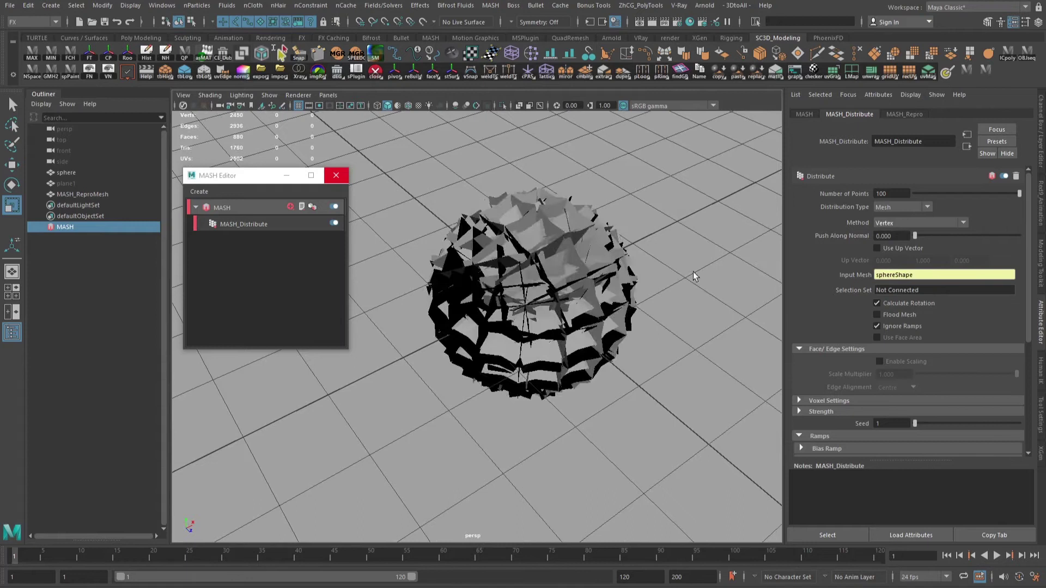
alt+drag(693, 273, 723, 242)
click(896, 224)
click(898, 254)
click(894, 212)
click(895, 210)
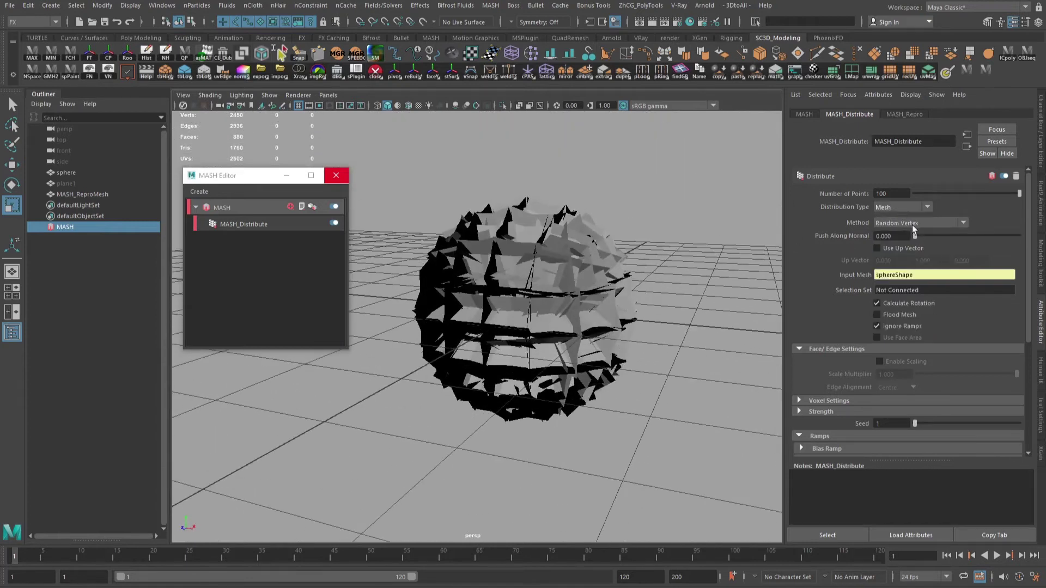
click(899, 223)
click(885, 235)
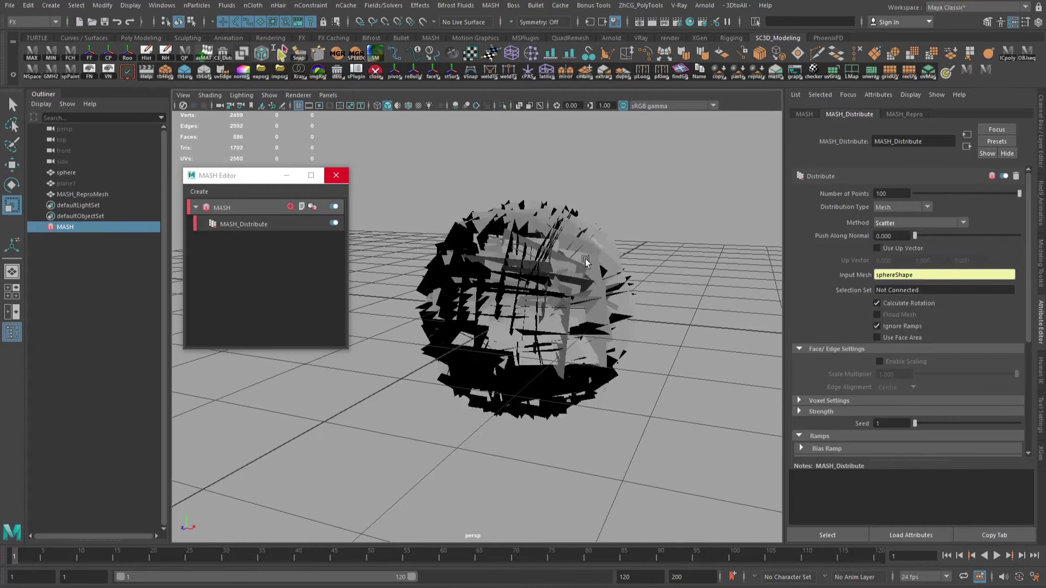
alt+drag(586, 259, 542, 268)
alt+middle_drag(583, 269, 587, 239)
scroll(586, 238, down, 3)
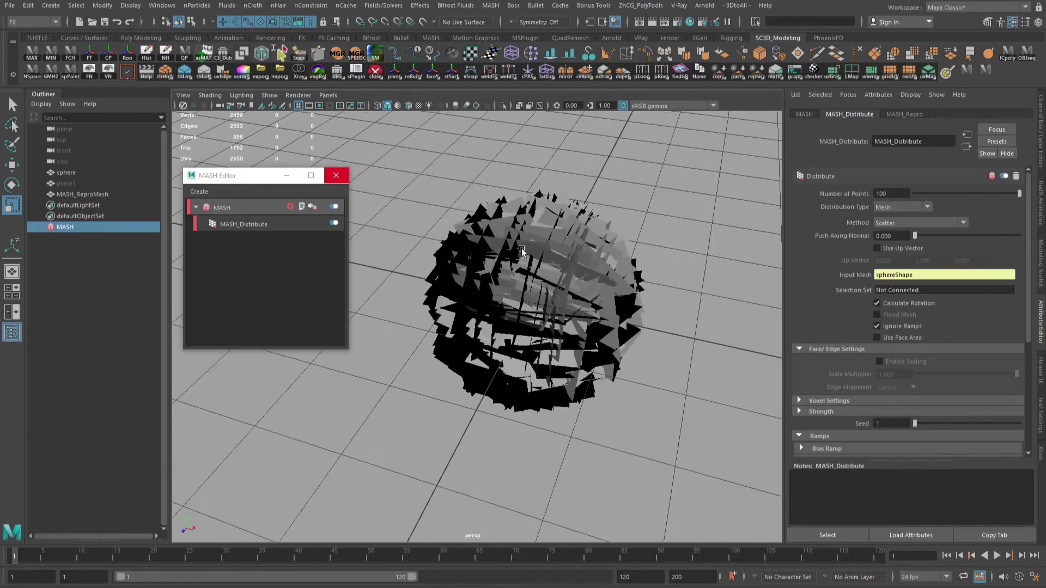
Combine the sphere and MASH_ReproMesh into one mesh and start exporting it as a selection.
drag(385, 179, 712, 403)
mouse_move(532, 250)
alt+mouse_down()
mouse_move(594, 164)
mouse_move(524, 256)
alt+mouse_up()
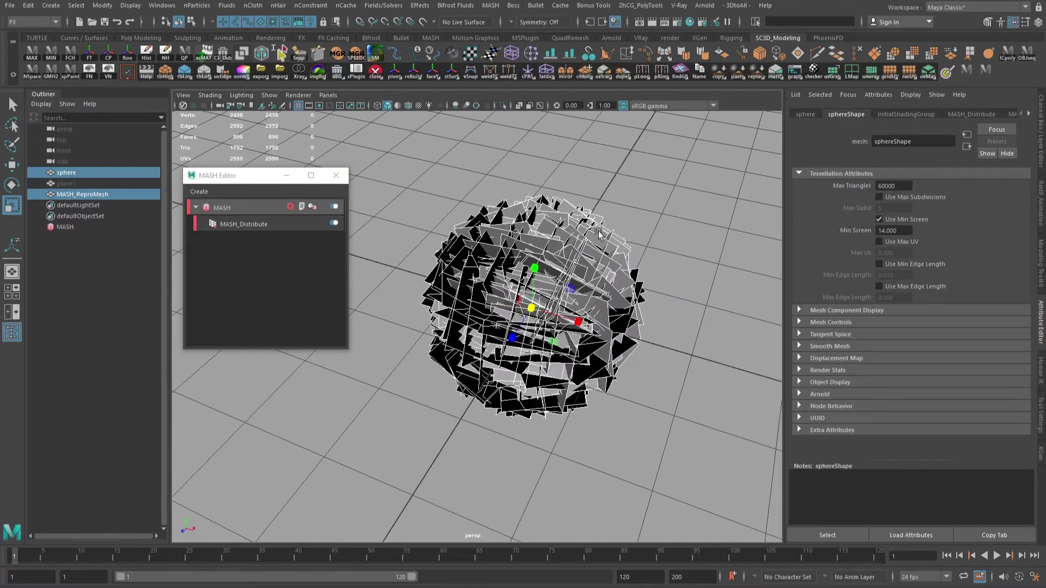
alt+drag(599, 234, 488, 229)
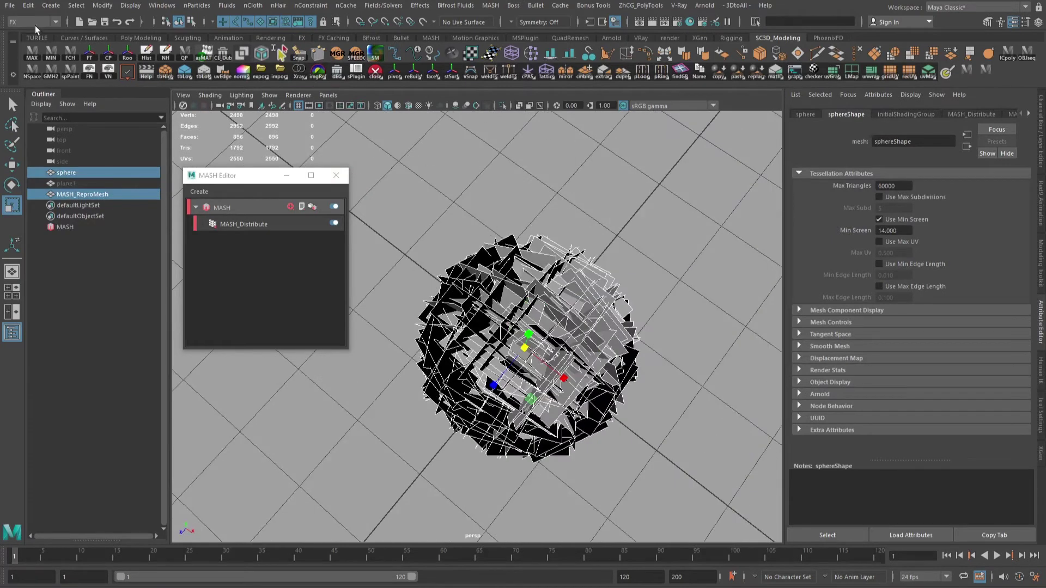
click(33, 23)
click(25, 33)
click(191, 7)
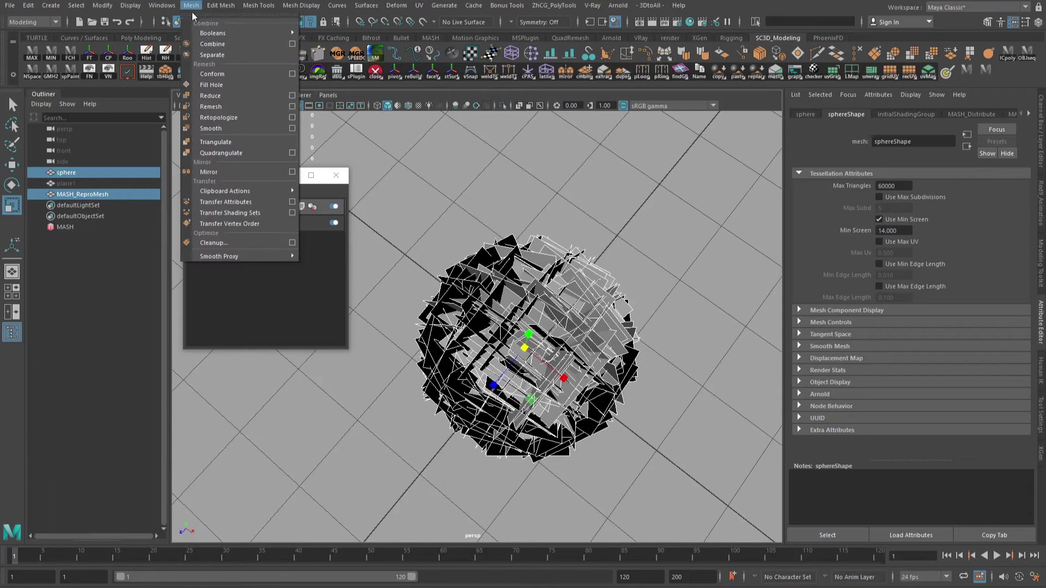
click(227, 46)
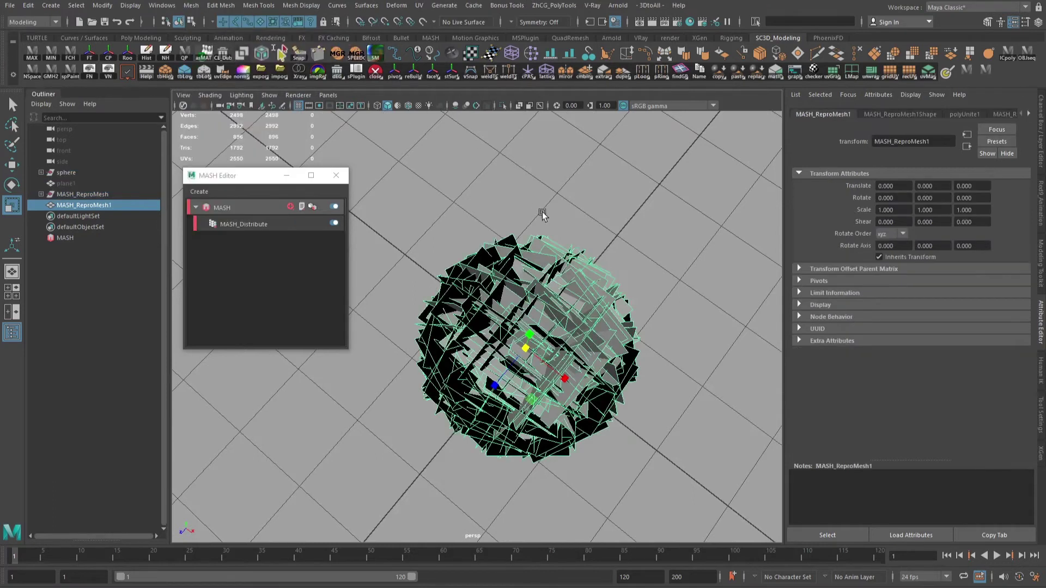
click(10, 6)
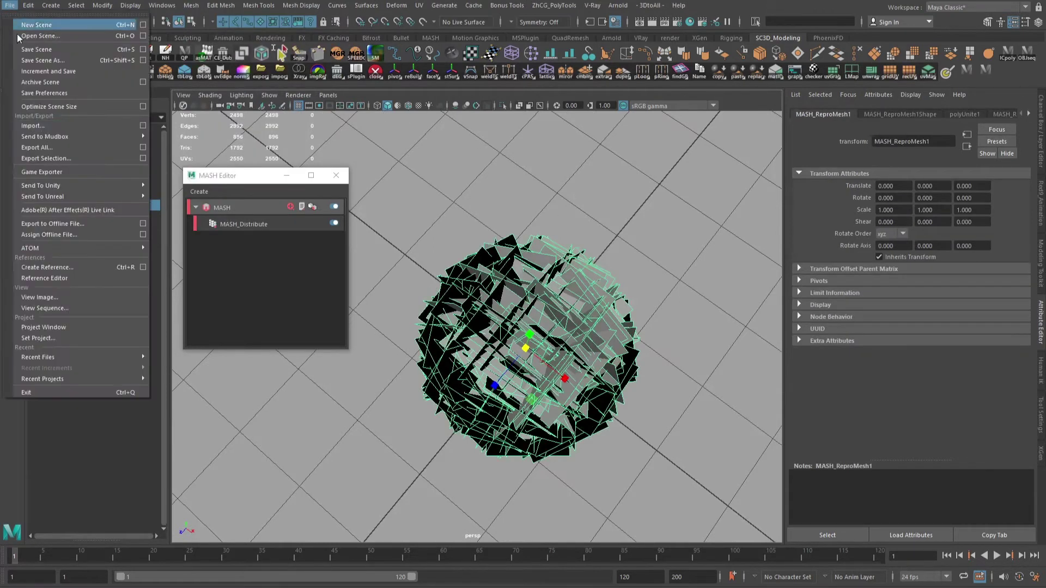
click(68, 158)
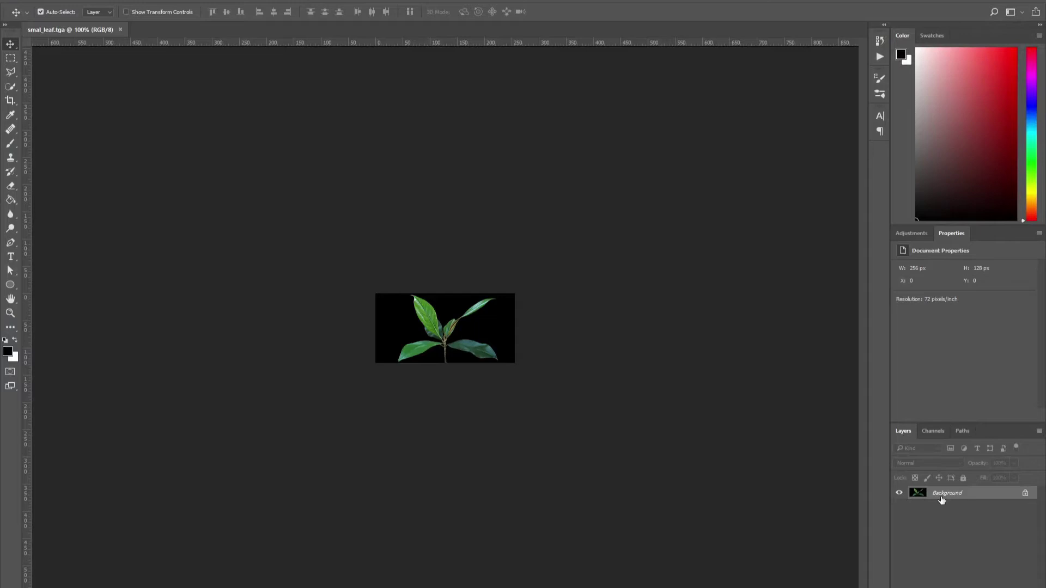
Switch to Photoshop and convert the locked background of smal_leaf.tga into a regular layer.
double_click(941, 500)
key(Return)
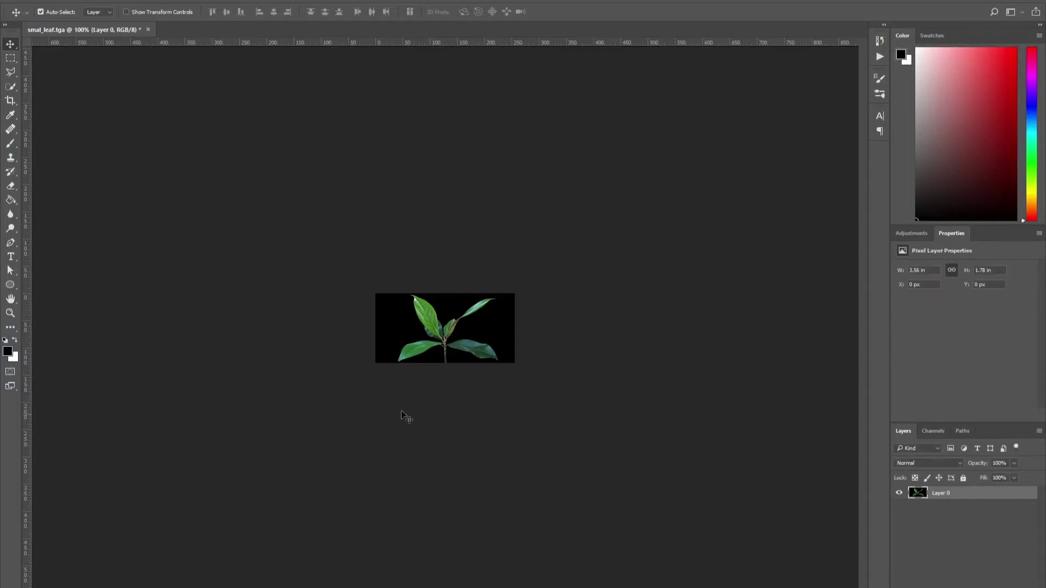
alt+scroll(434, 383, up, 5)
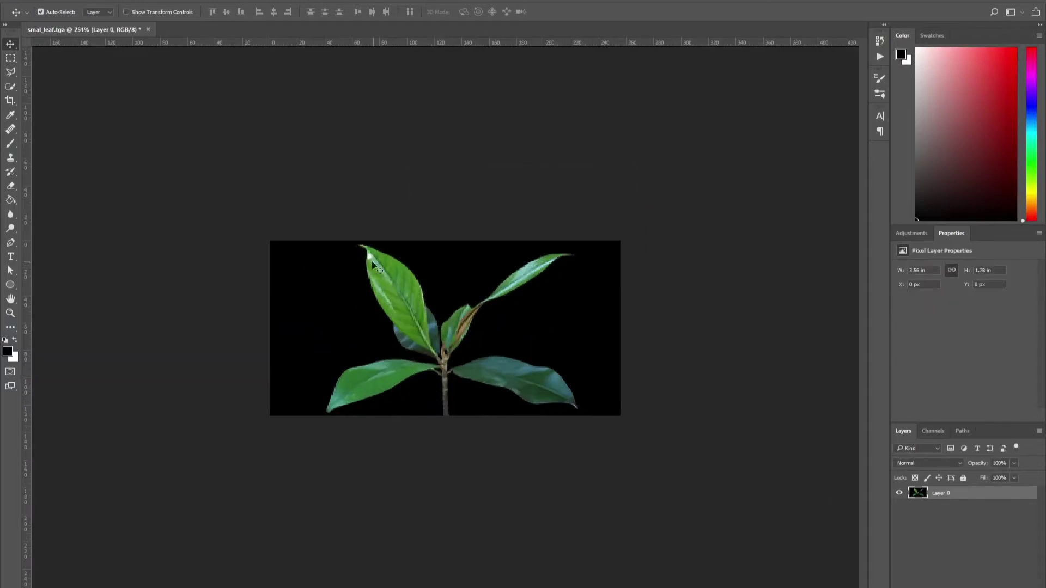
Load the Alpha 1 channel as a selection around the leaves, inspect its outline and clear it.
click(933, 431)
ctrl+click(913, 497)
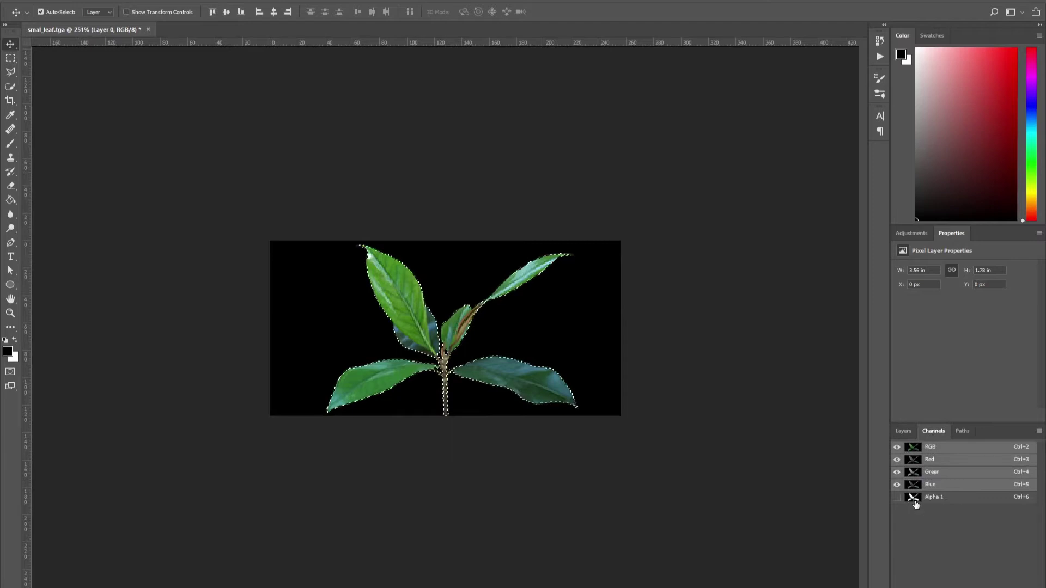
click(903, 431)
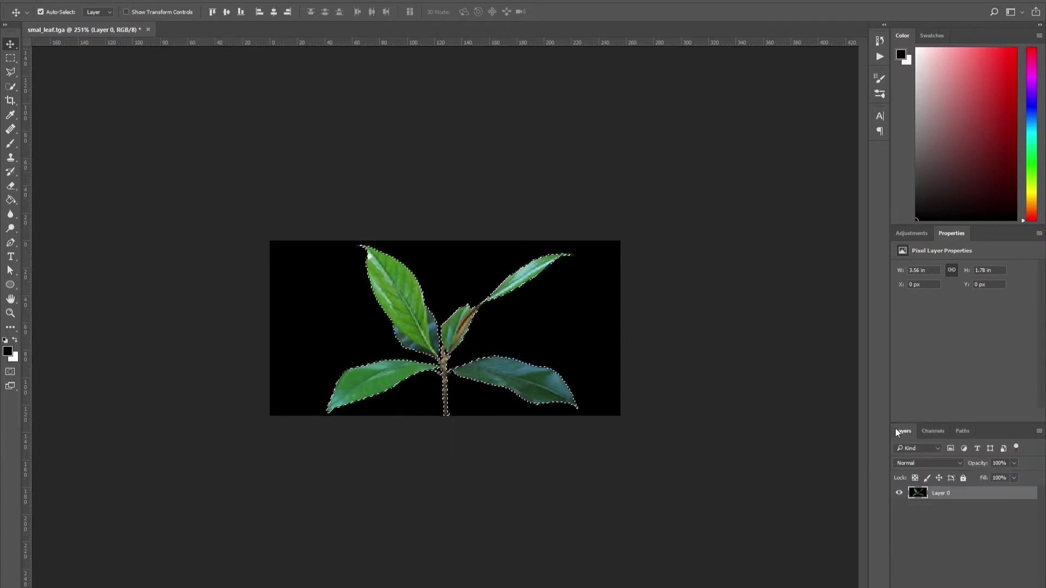
alt+scroll(448, 328, up, 5)
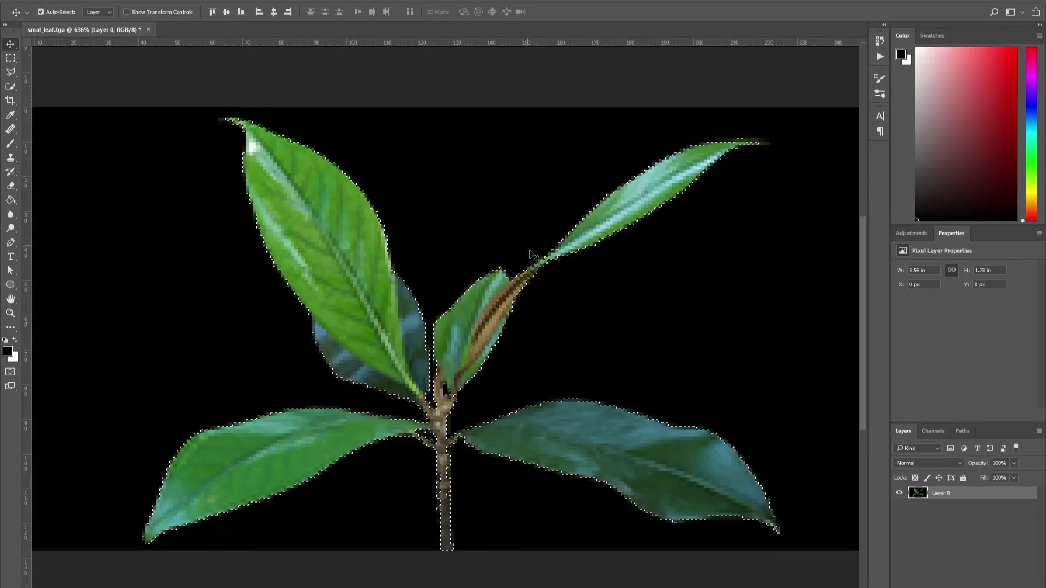
key(ctrl+d)
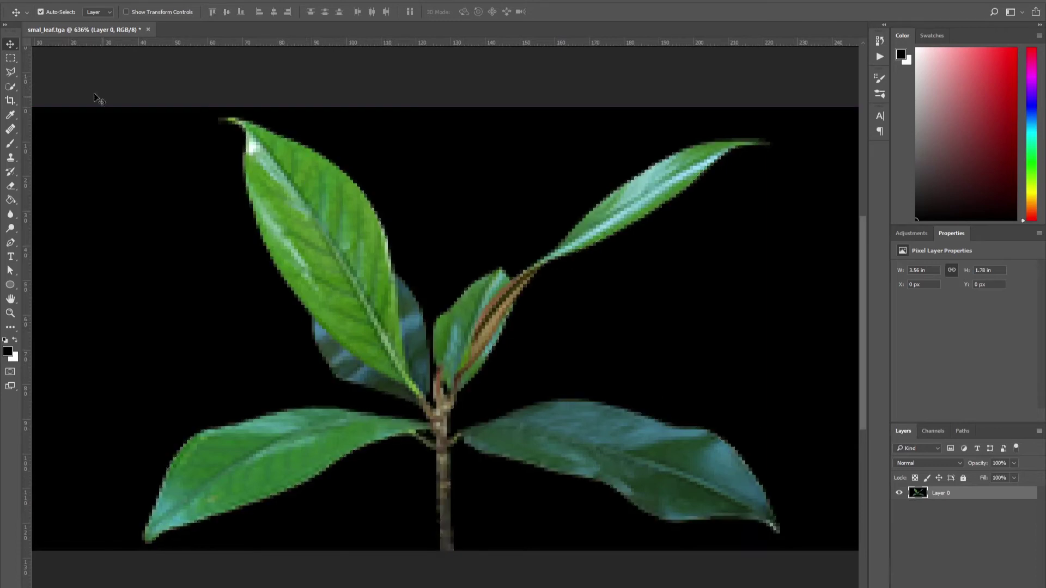
Select the black background around the leaves and the stem with the Quick Selection tool.
click(15, 93)
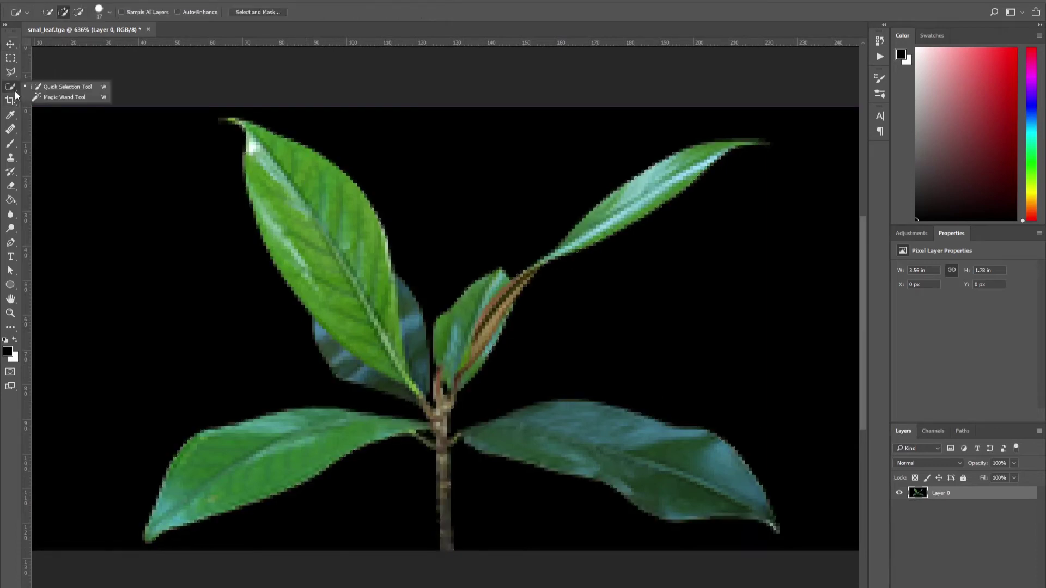
click(78, 89)
click(169, 306)
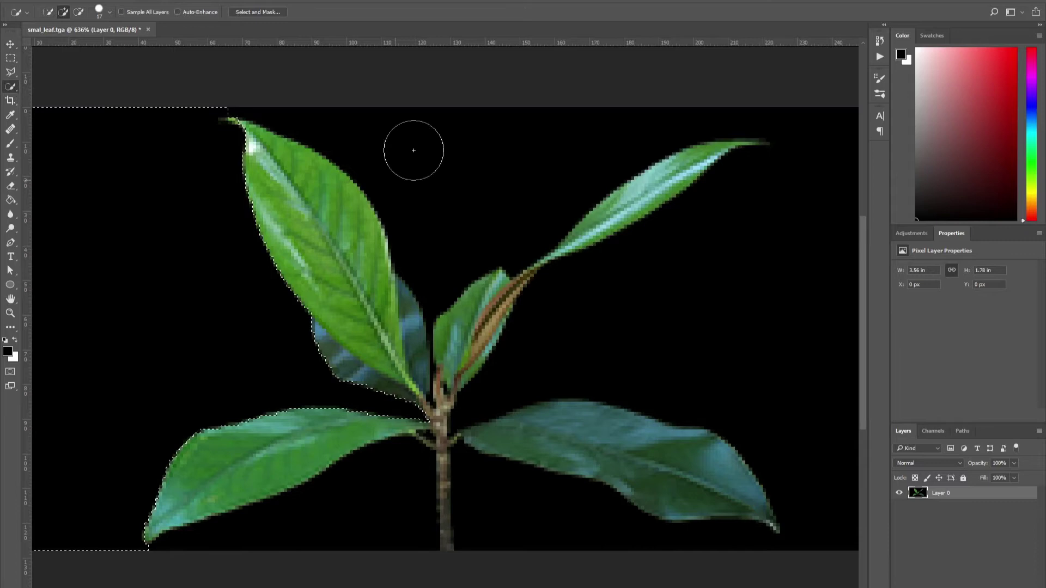
mouse_move(413, 151)
mouse_down()
mouse_move(534, 158)
mouse_move(806, 312)
mouse_move(680, 327)
mouse_move(518, 509)
mouse_up()
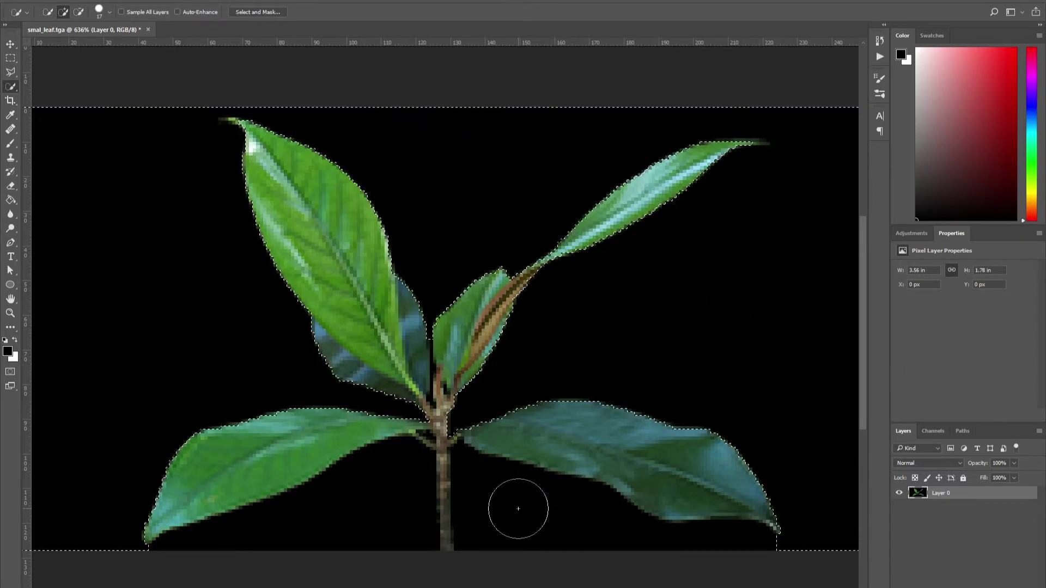
drag(366, 516, 528, 479)
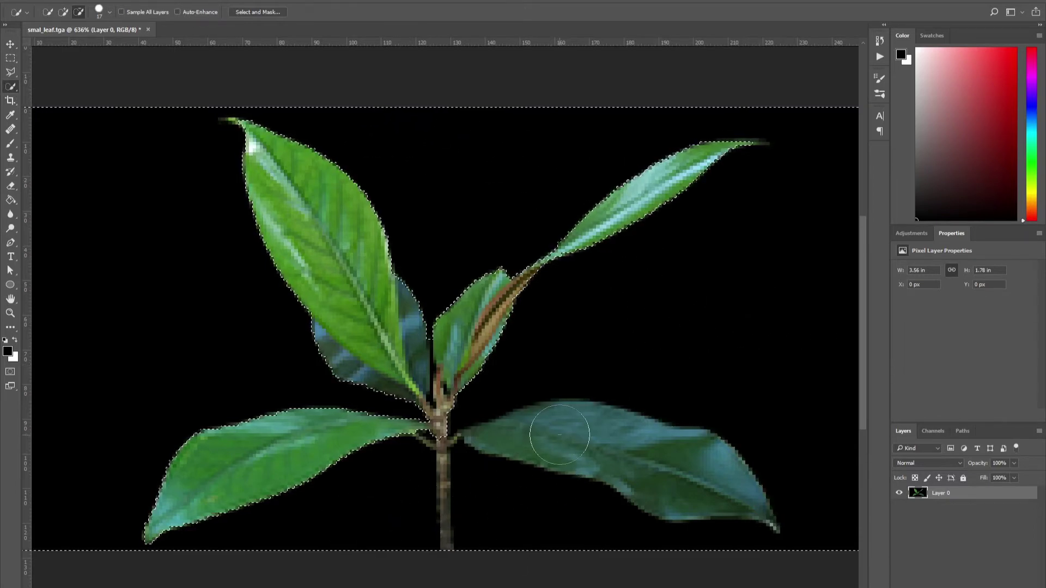
Subtract the lower-right leaf and the stem from the background selection, refining the stem edge with a smaller brush.
mouse_move(559, 434)
alt+mouse_down()
mouse_move(631, 432)
mouse_move(661, 451)
alt+mouse_up()
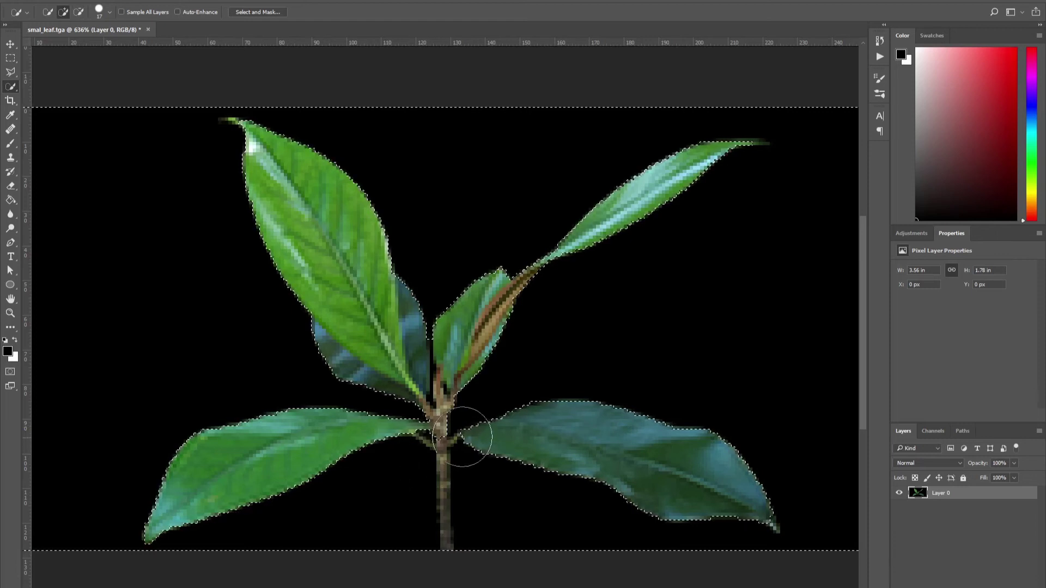
alt+right_drag(458, 434, 444, 433)
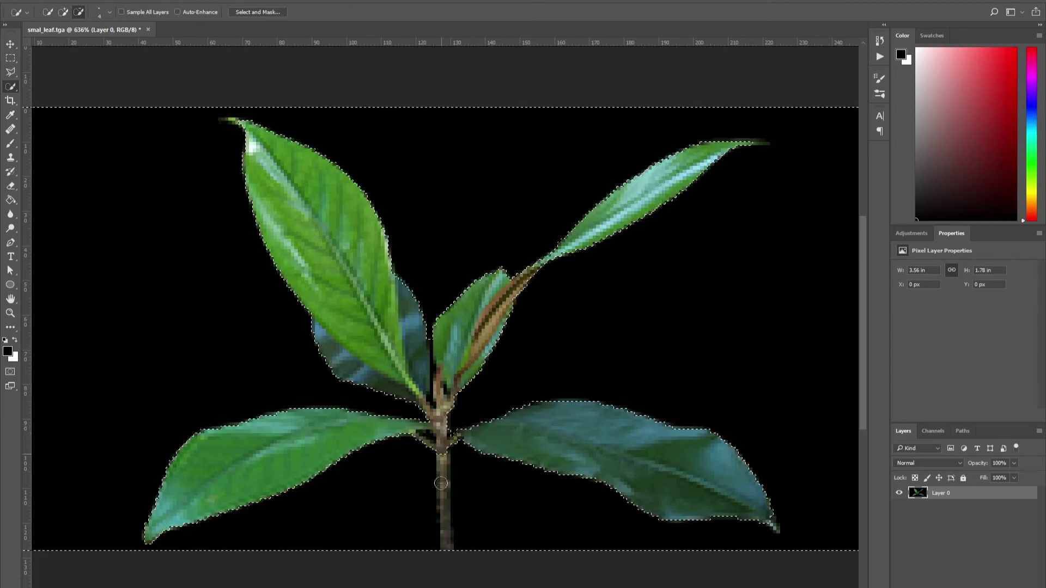
alt+drag(443, 440, 447, 536)
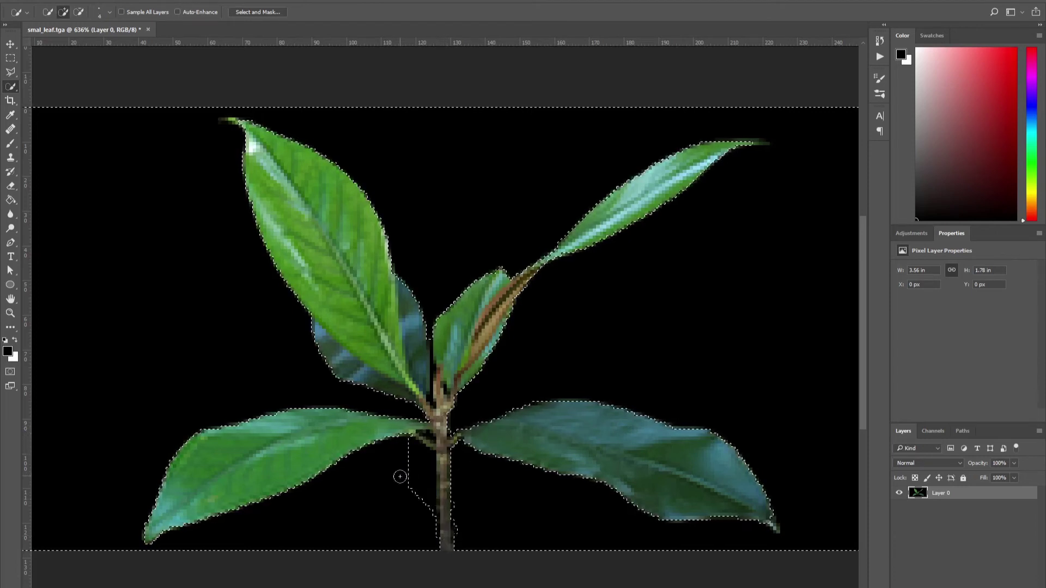
drag(416, 467, 410, 475)
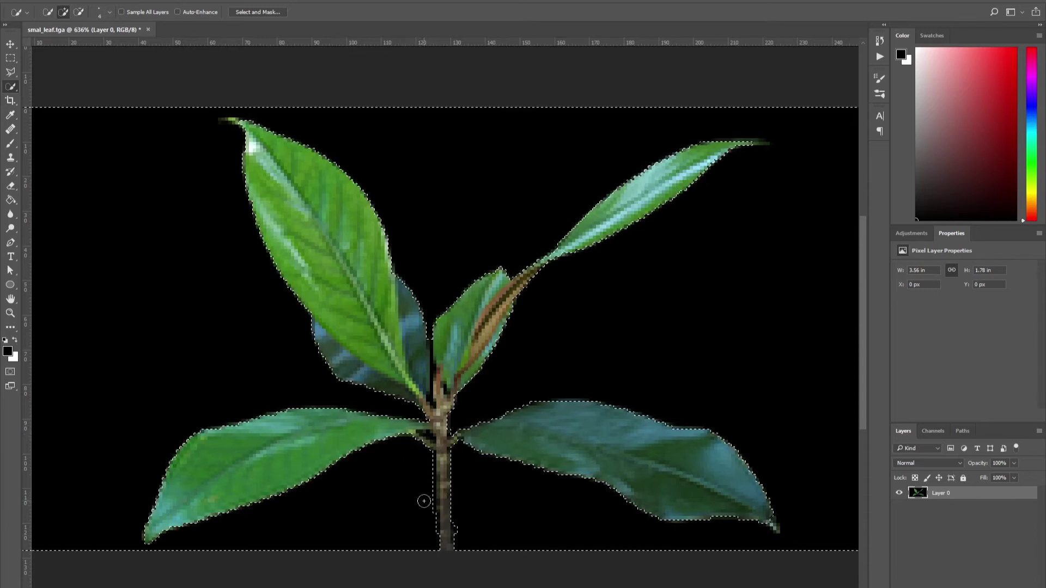
alt+scroll(501, 434, down, 3)
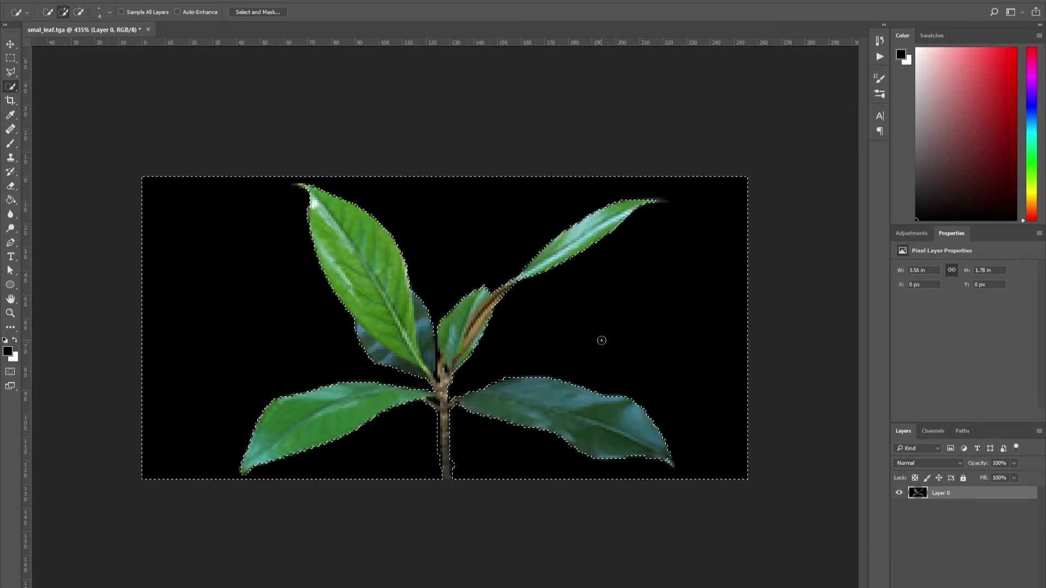
Try deleting the selected background, undo the deletion and clear the selection.
key(Delete)
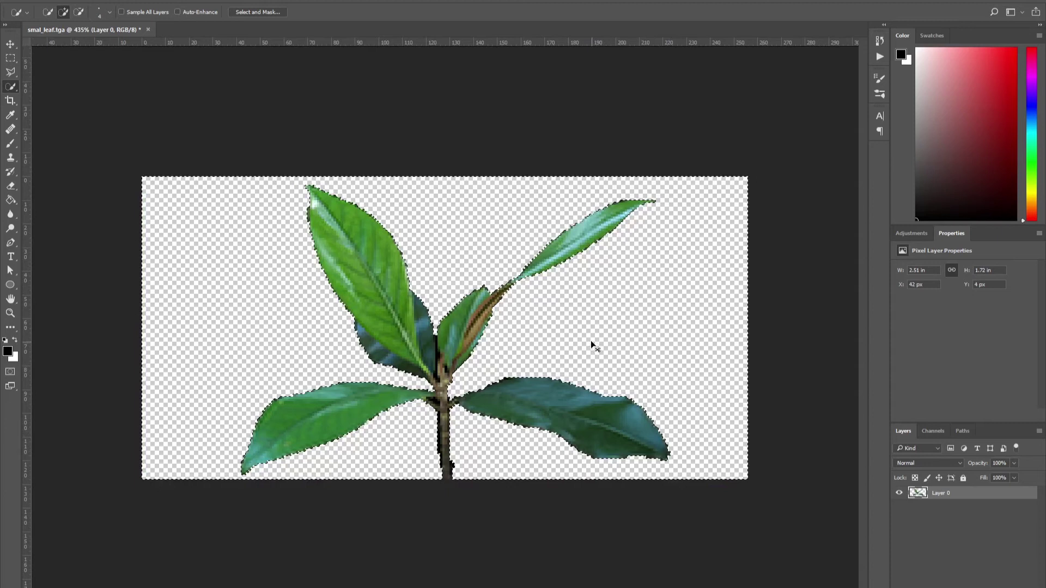
key(ctrl+z)
key(ctrl+d)
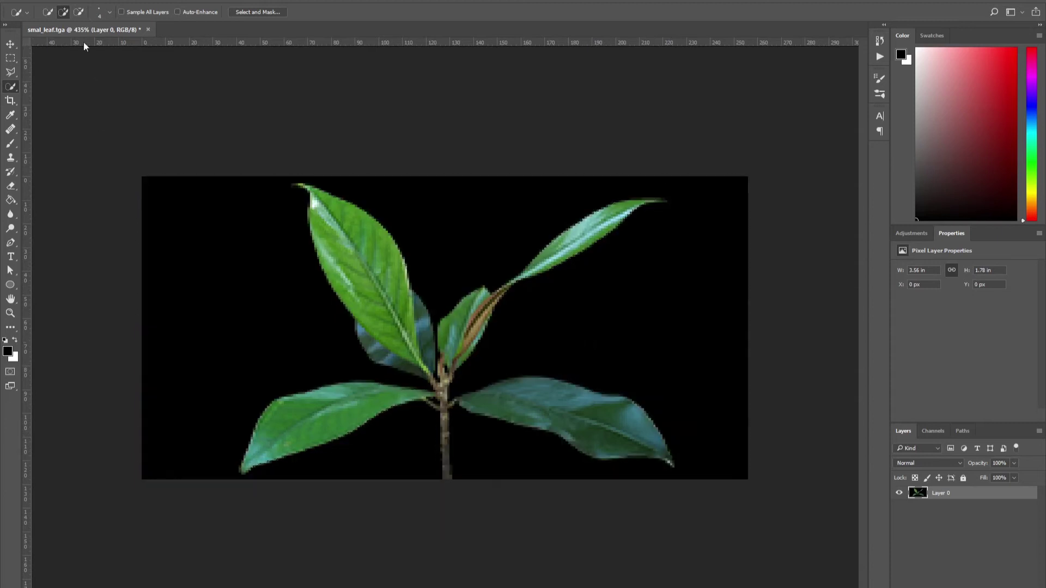
Remove the black background with a Color Range selection using Sampled Colors and fuzziness 0, and deselect.
click(130, 1)
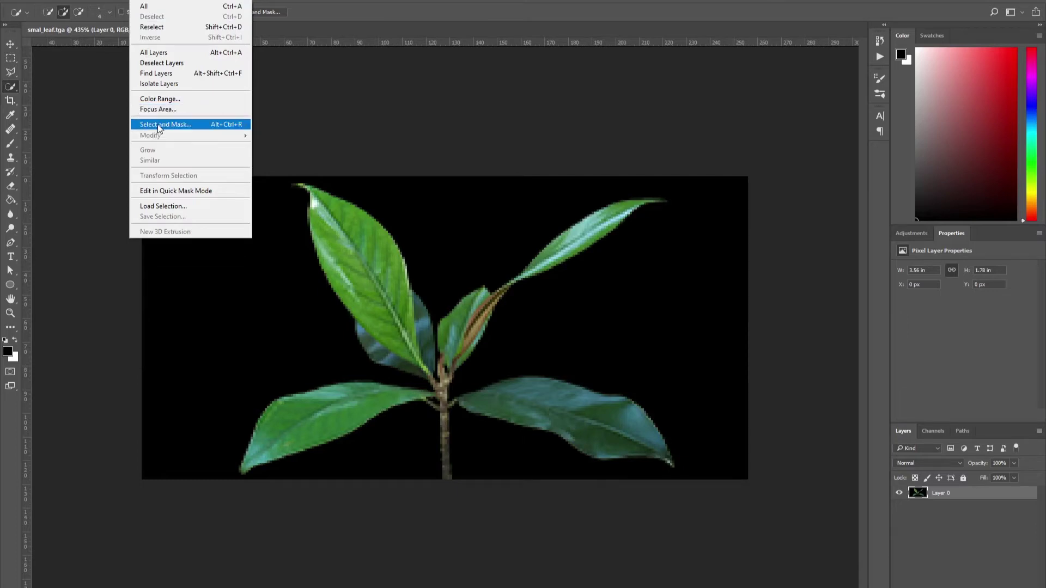
click(156, 98)
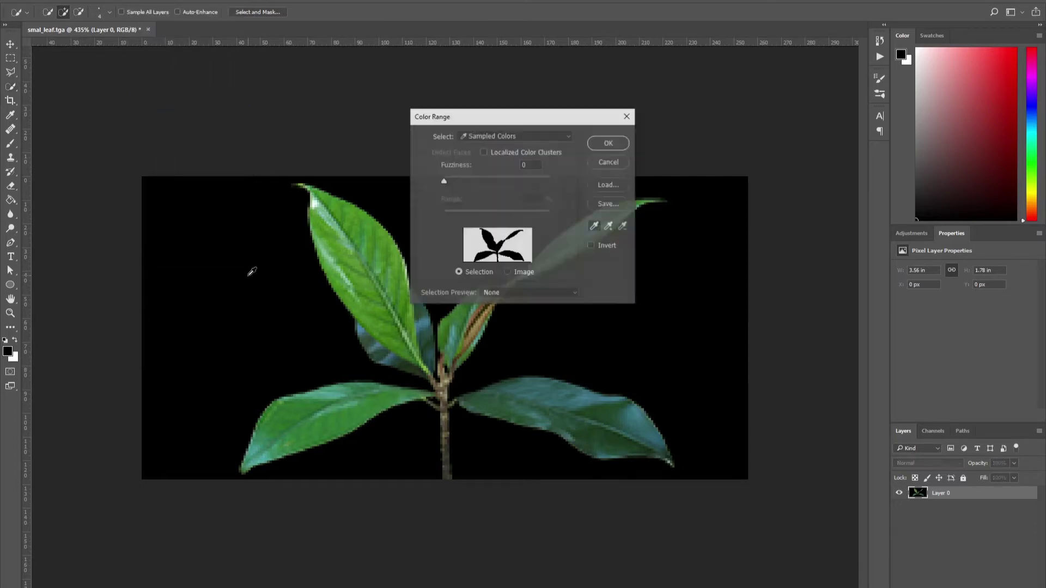
click(609, 143)
key(Delete)
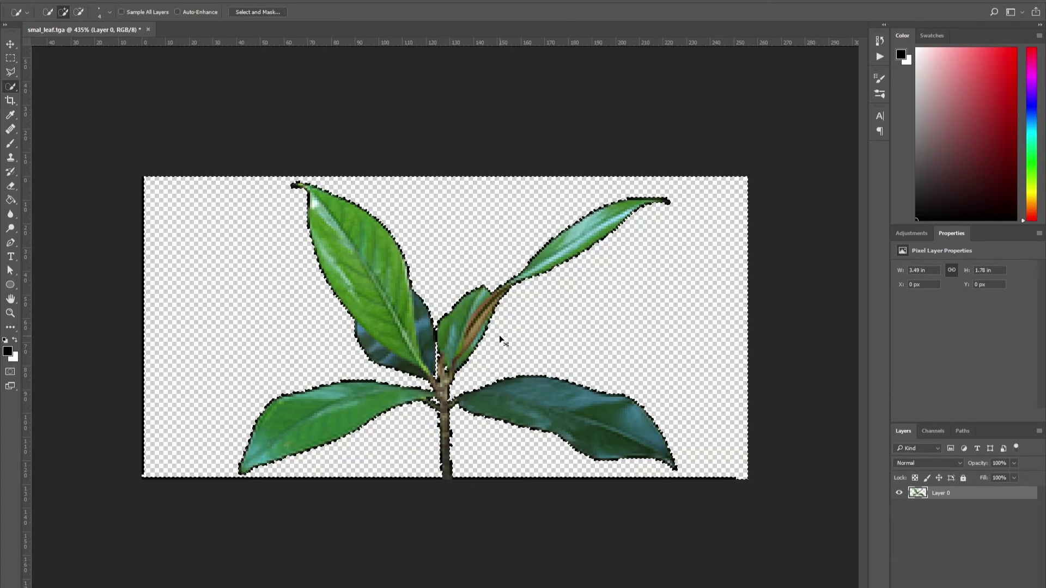
key(ctrl+d)
key(q)
key(q)
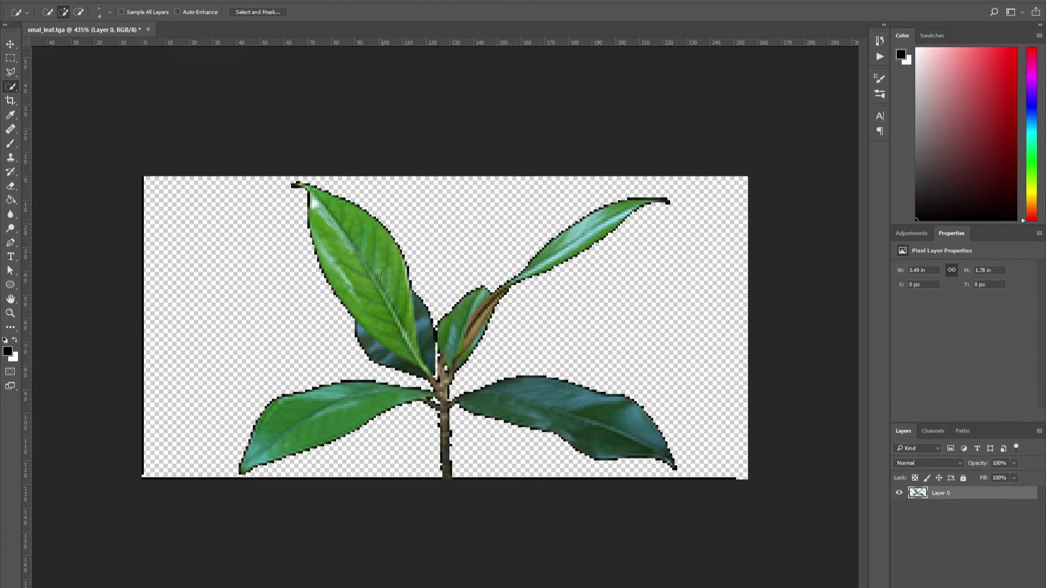
Load the opaque pixels of the leaf layer as a selection.
alt+scroll(382, 274, up, 2)
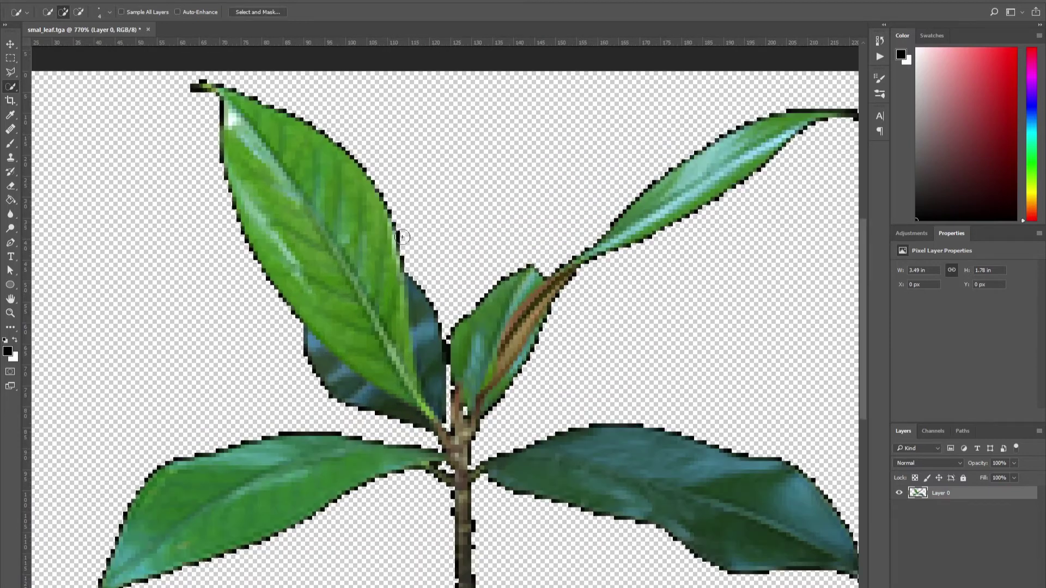
click(121, 1)
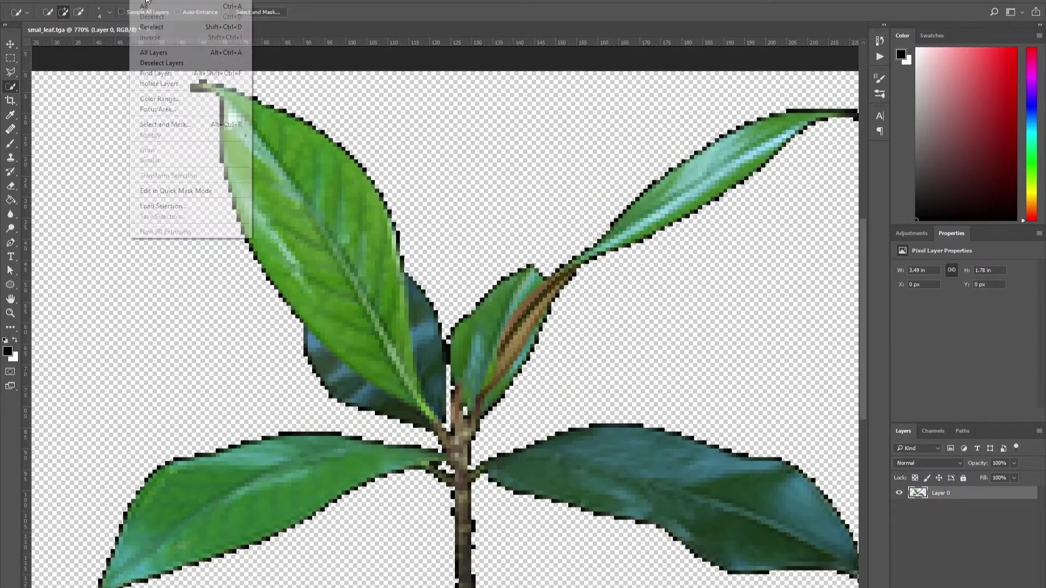
ctrl+click(944, 497)
ctrl+click(918, 493)
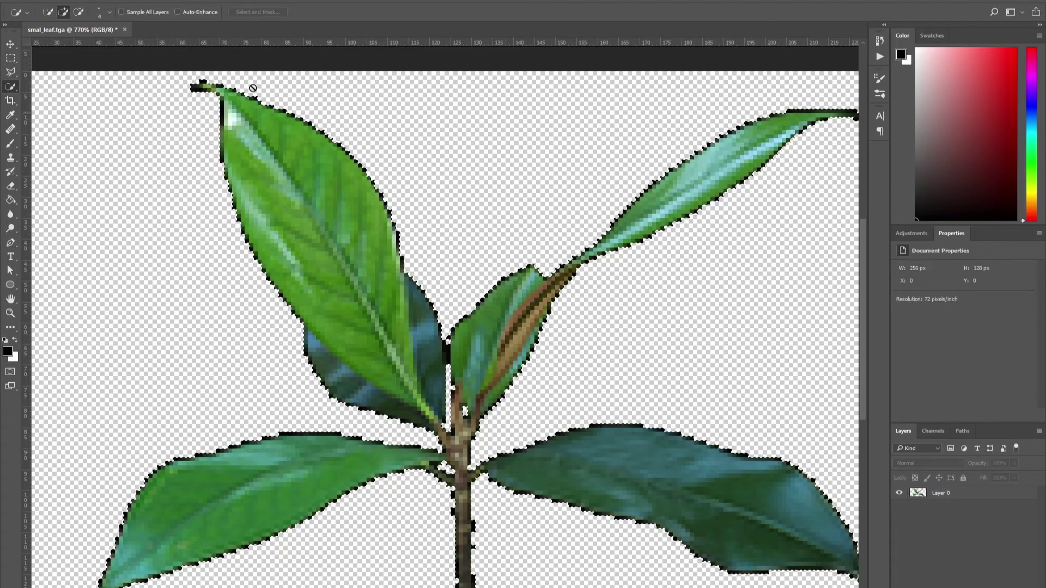
Contract the leaf selection by 1 pixel and delete the dark fringe outside it.
click(165, 2)
mouse_move(149, 1)
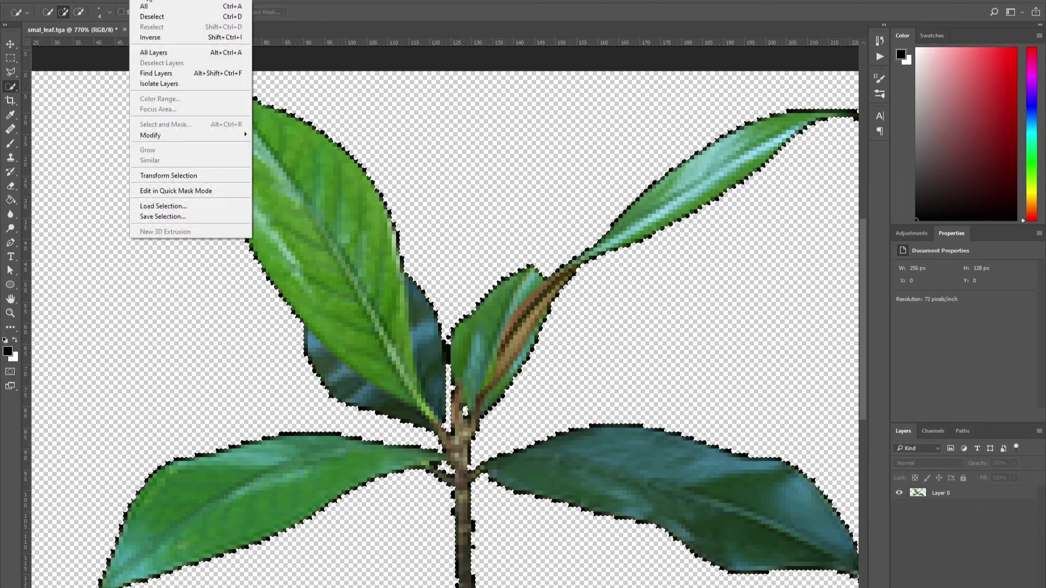
mouse_move(180, 135)
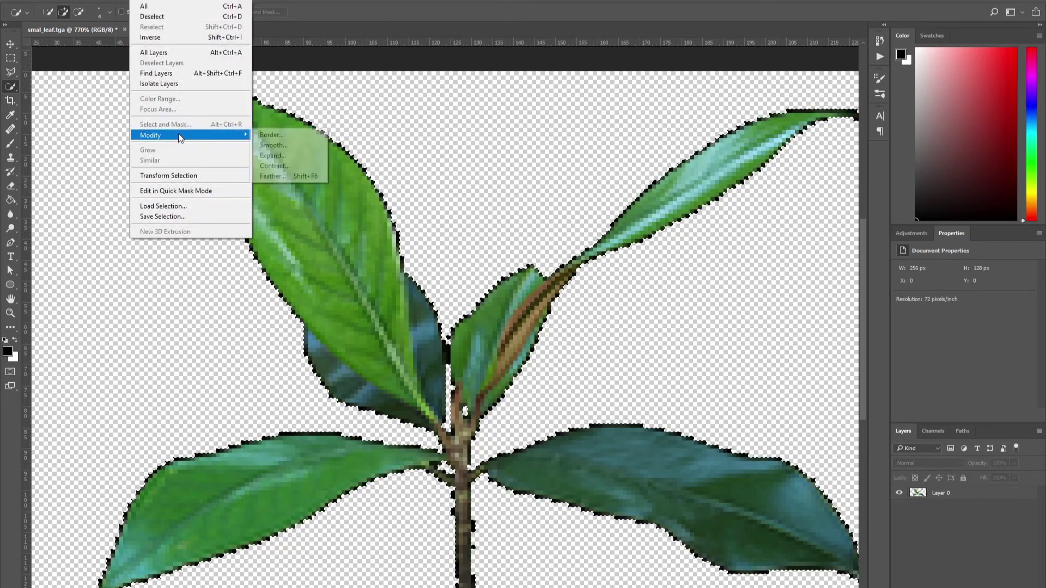
click(297, 167)
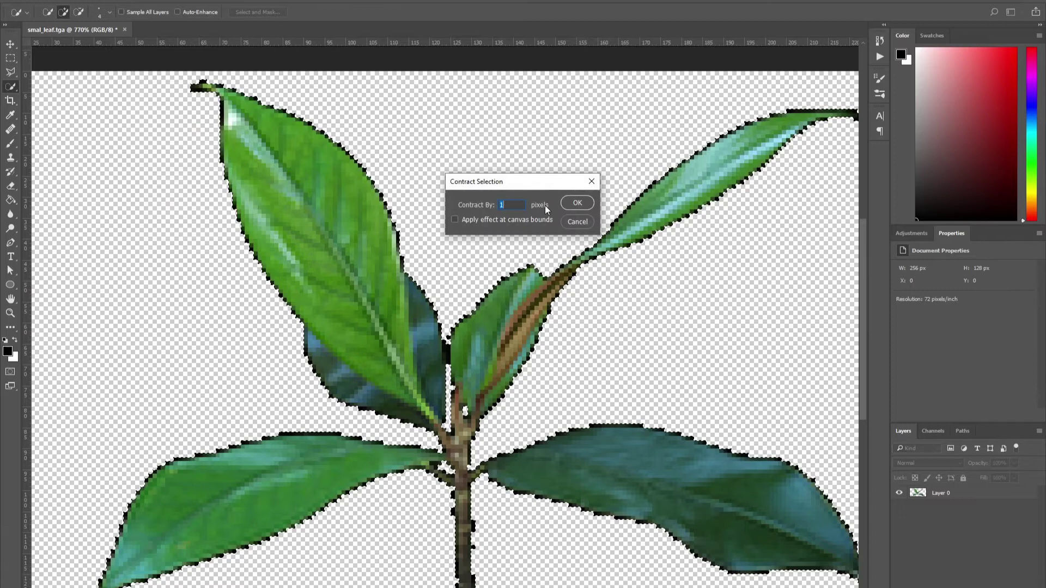
click(572, 205)
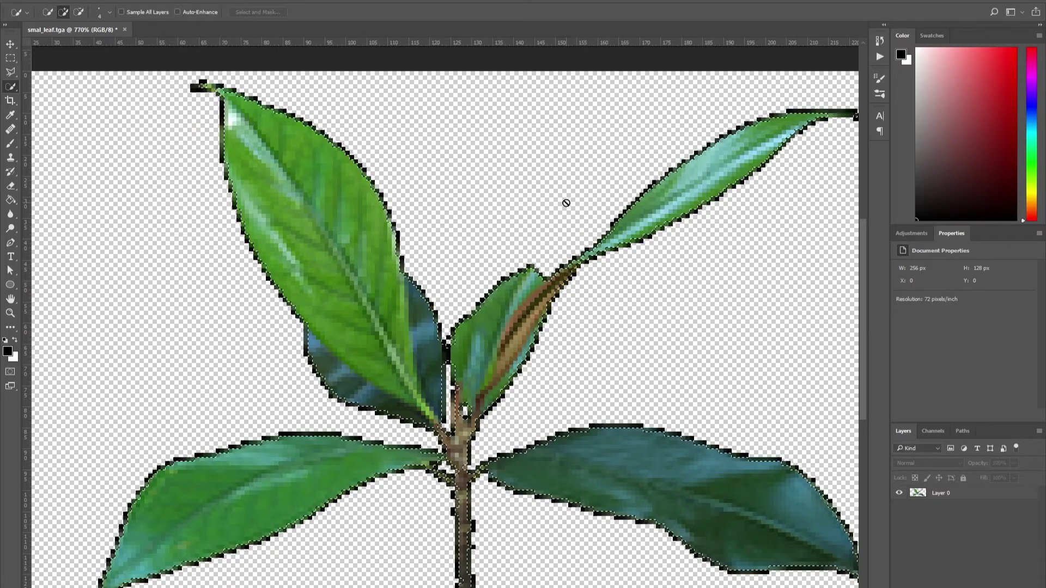
key(ctrl+shift+i)
key(Delete)
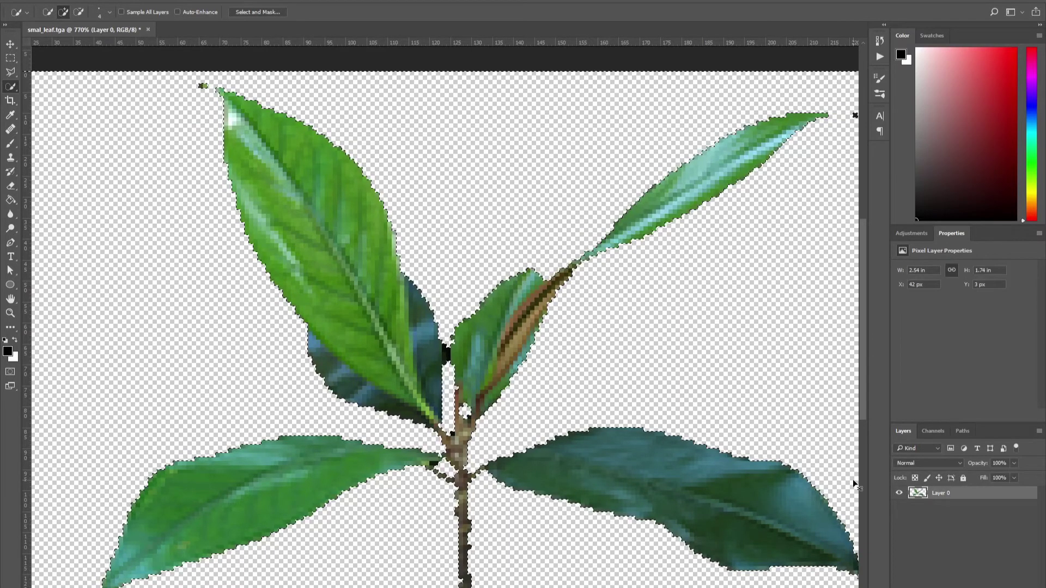
Clear the selection and create a new white RGB document of 1024 by 1024 pixels at 72 pixels/inch.
key(ctrl+d)
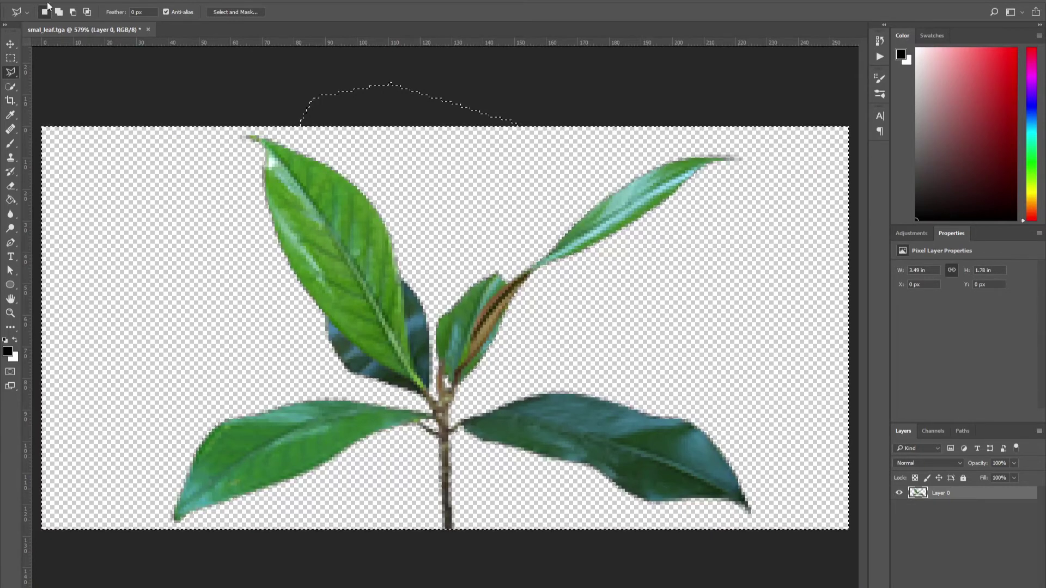
click(28, 1)
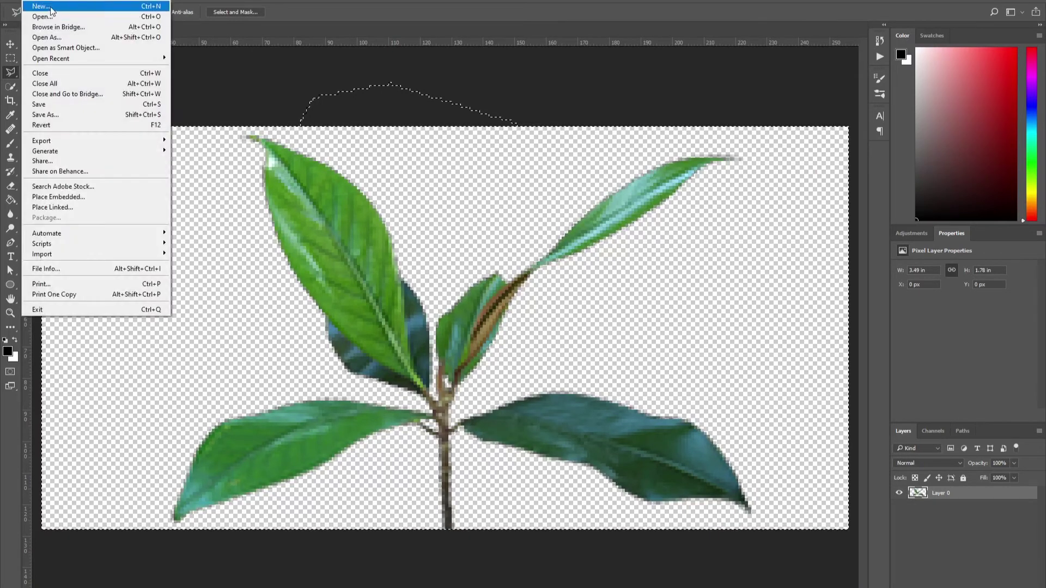
click(50, 7)
key(ctrl+n)
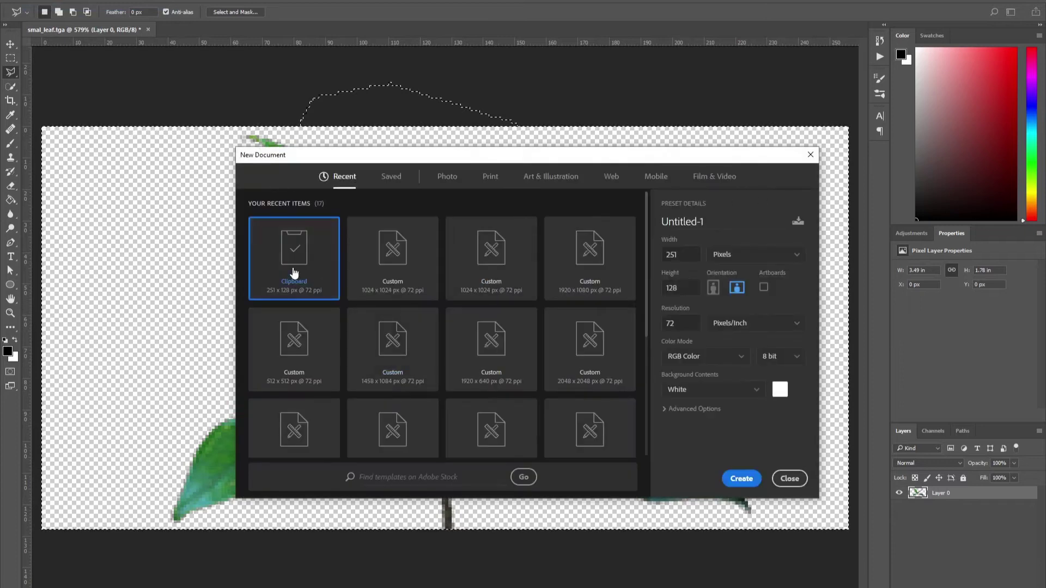
drag(684, 255, 658, 256)
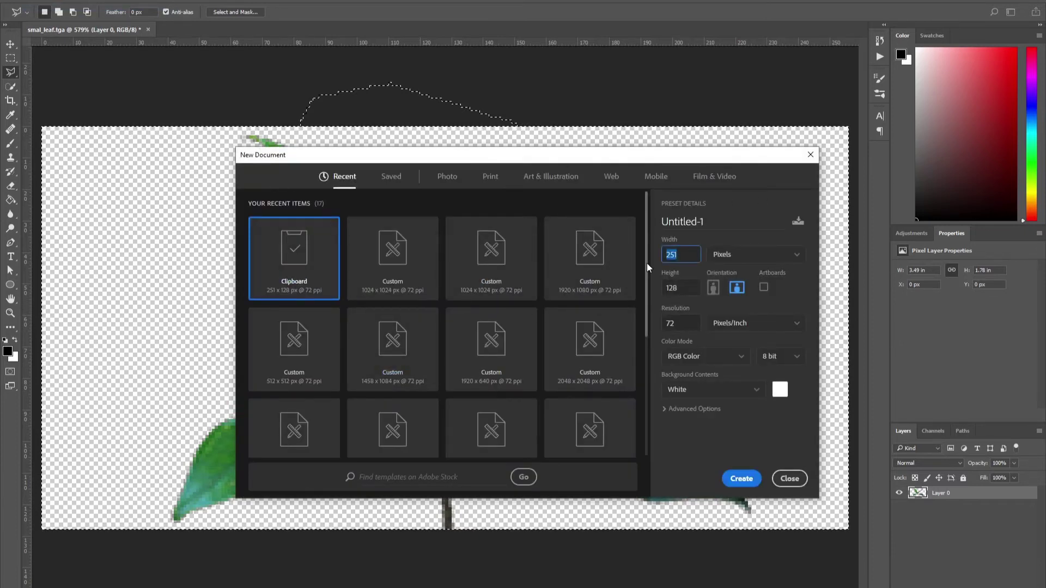
text(1024)
key(Tab)
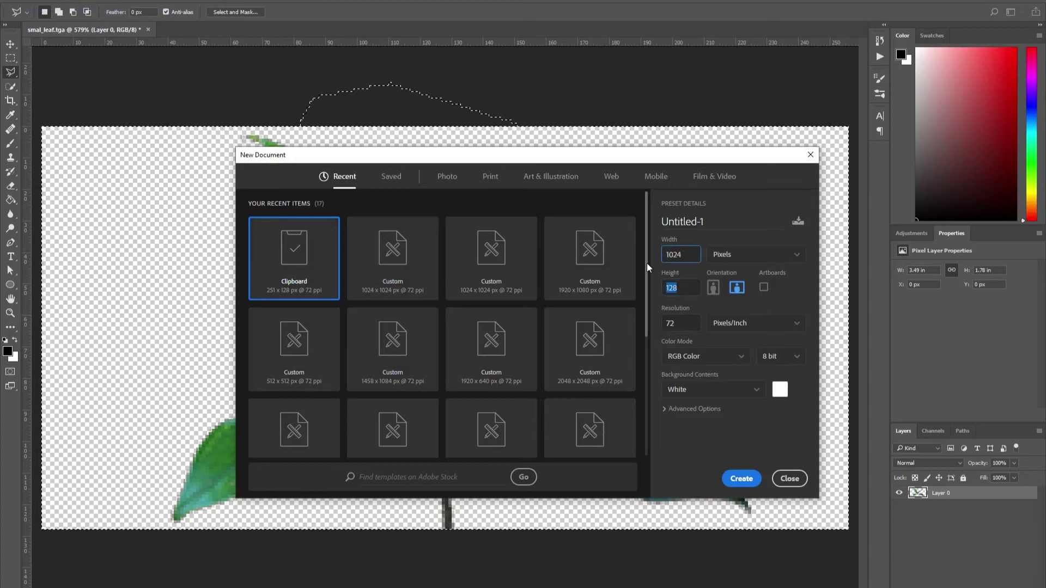
text(1024)
key(Return)
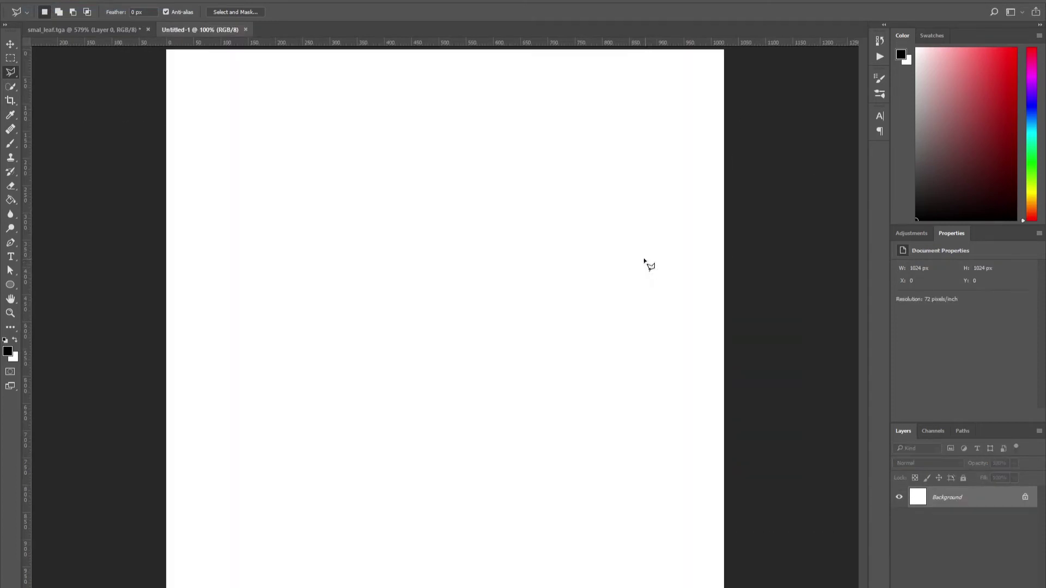
Paste the copied leaf sprig as two layers into the new document and delete the white Background layer.
key(ctrl+v)
key(ctrl+z)
key(ctrl+v)
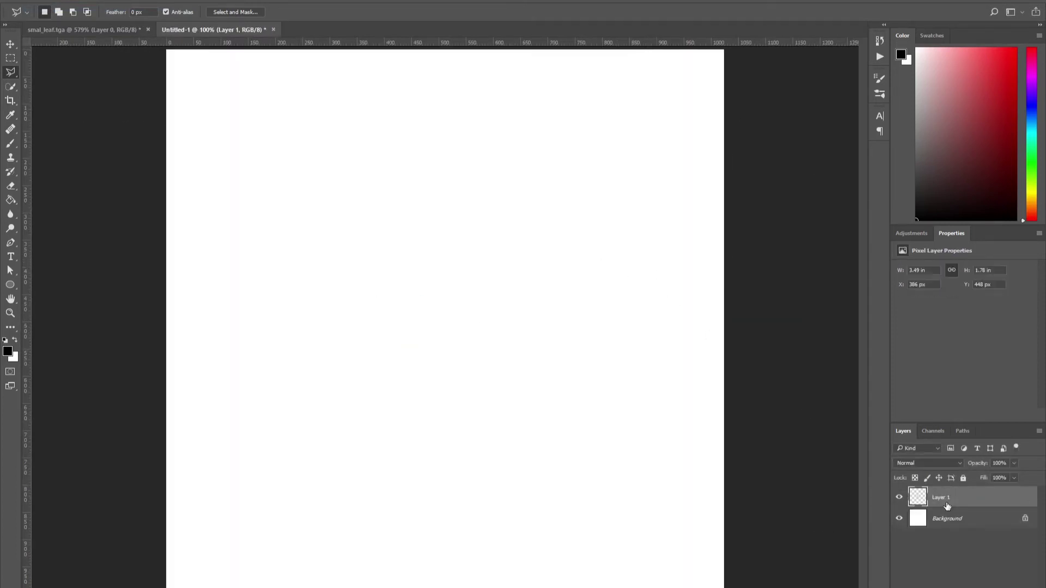
key(ctrl+v)
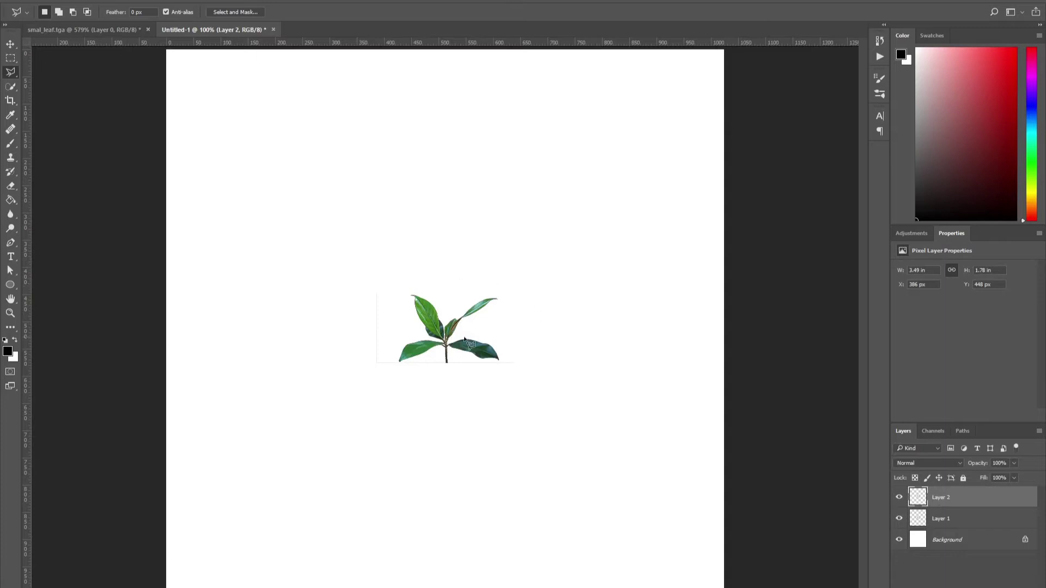
click(947, 548)
drag(938, 538, 1028, 587)
alt+scroll(420, 336, up, 5)
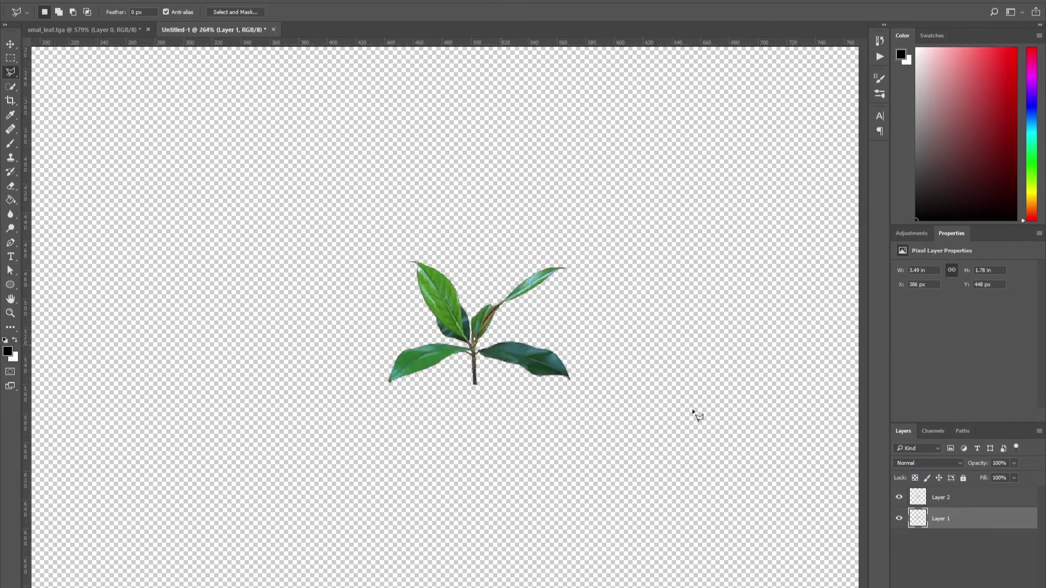
Add an empty layer beneath both sprig layers, hide Layer 1, and fill the new layer with teal-green sampled from the dark leaf.
click(1016, 587)
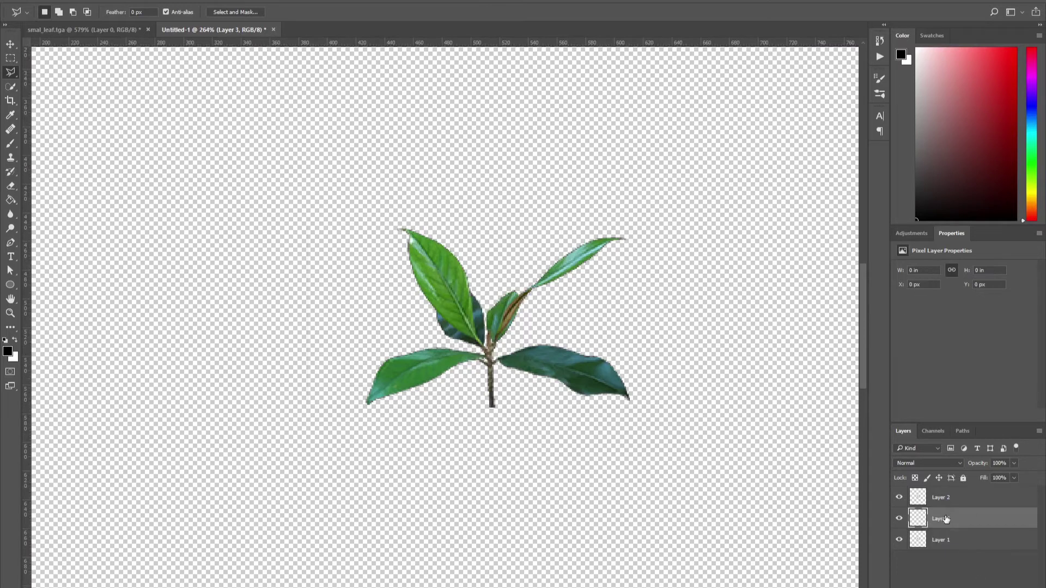
drag(946, 519, 931, 541)
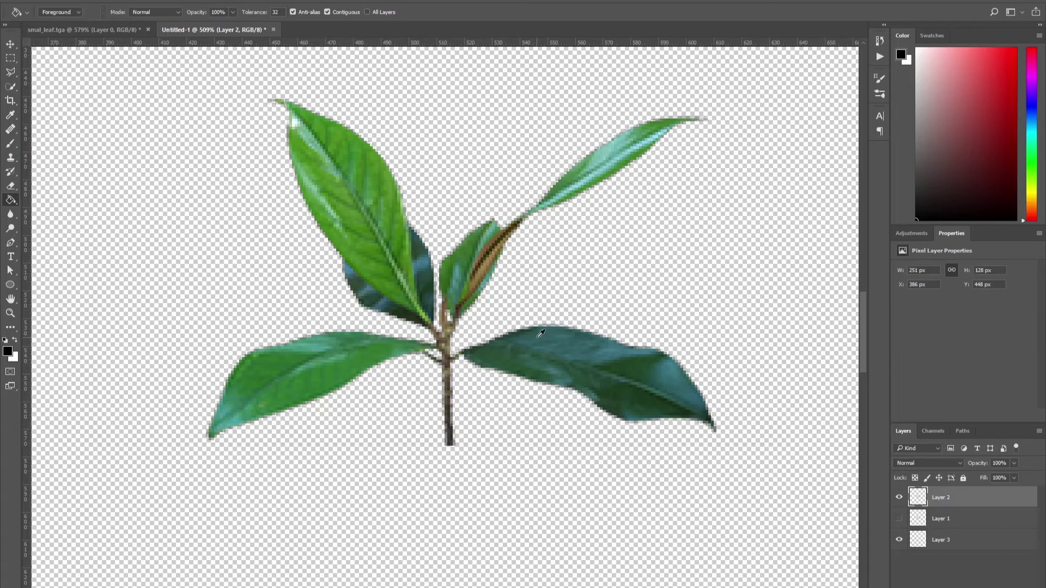
alt+click(541, 334)
alt+scroll(541, 335, down, 5)
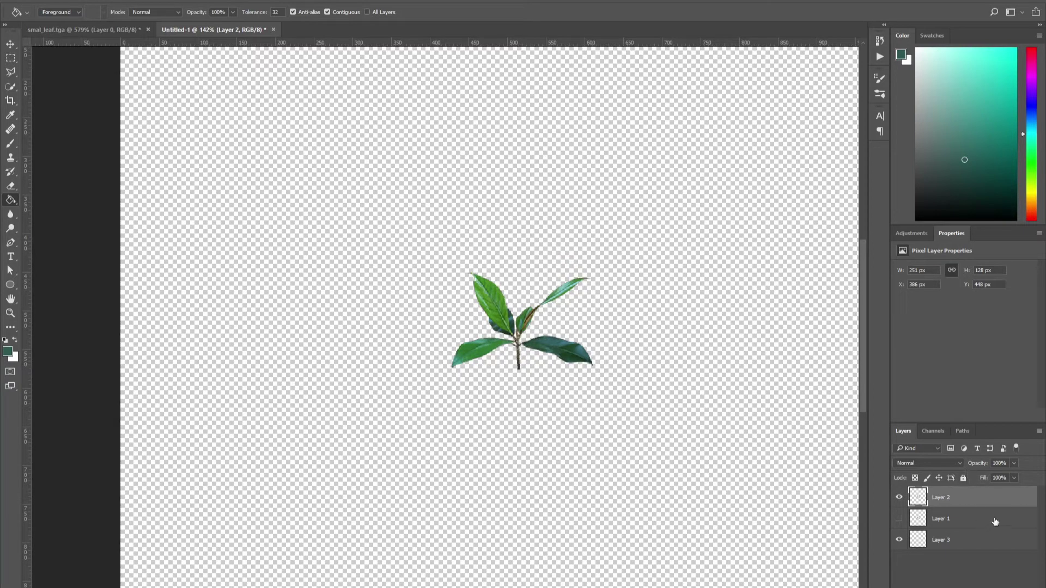
click(929, 542)
key(alt+BackSpace)
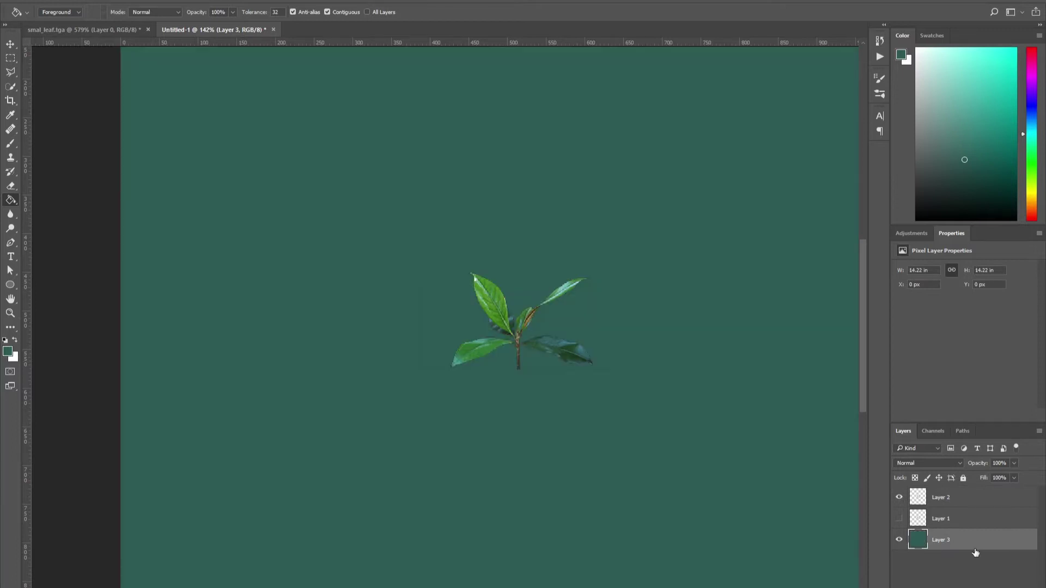
Refill the bottom background layer with a darker green sampled from the shadowed part of the sprig's darkest leaf.
alt+scroll(548, 357, up, 5)
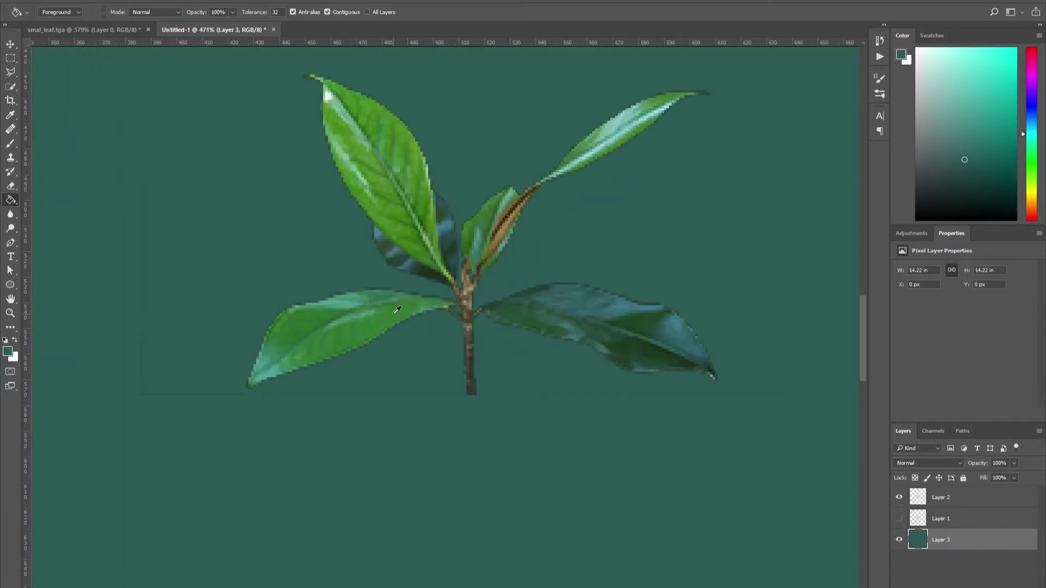
alt+scroll(591, 302, up, 2)
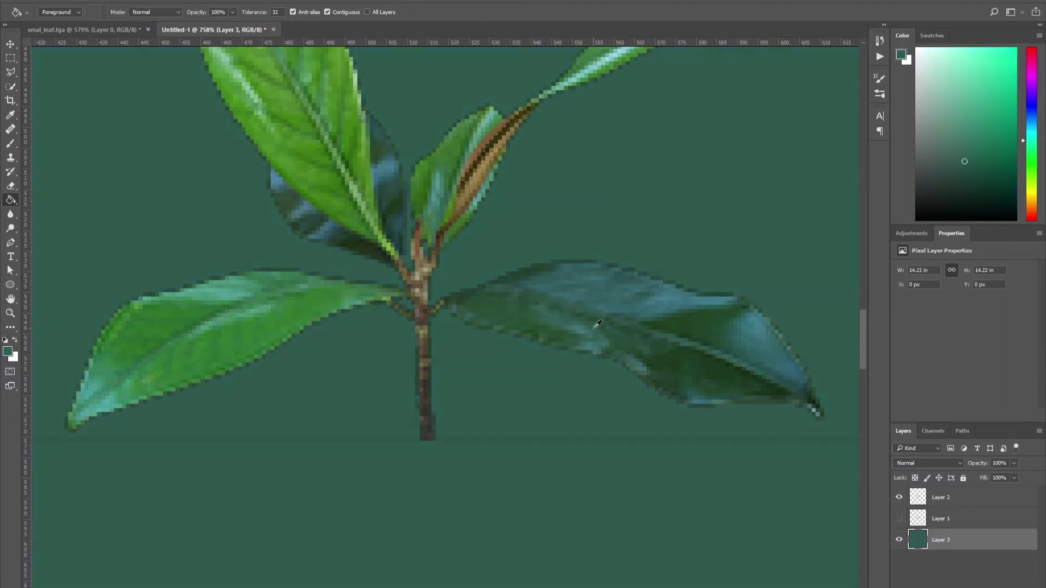
click(781, 386)
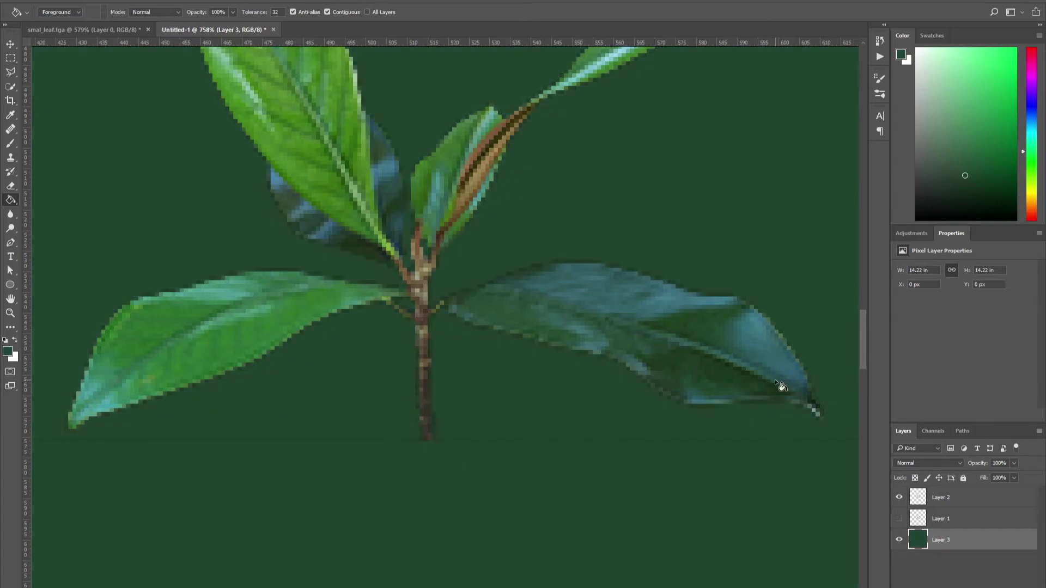
alt+scroll(456, 393, down, 3)
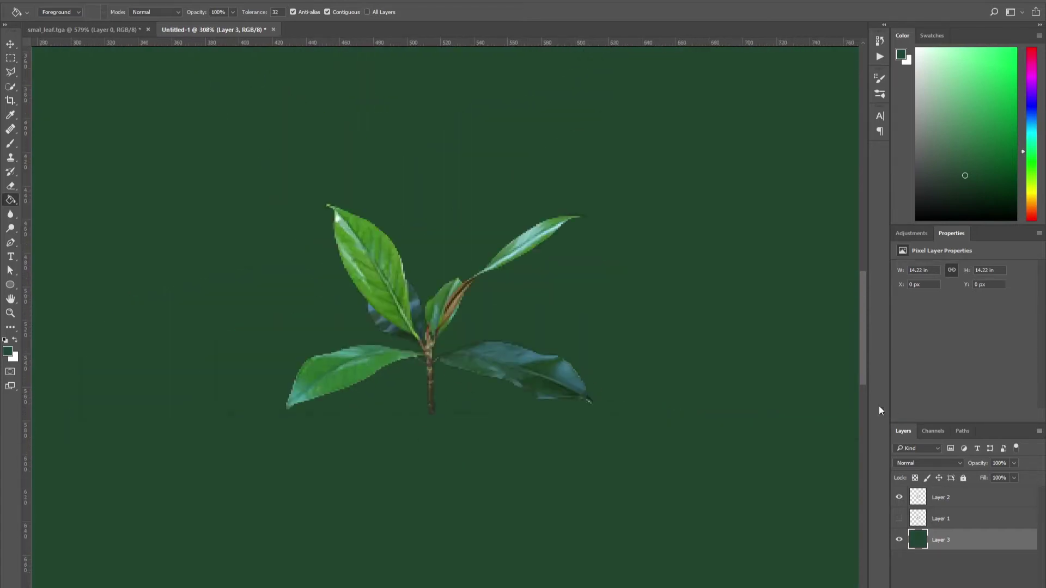
Erase the faint leftover border lines around the leaf sprig on Layer 2, and reduce the eraser size to 1.
click(899, 498)
click(899, 498)
click(924, 501)
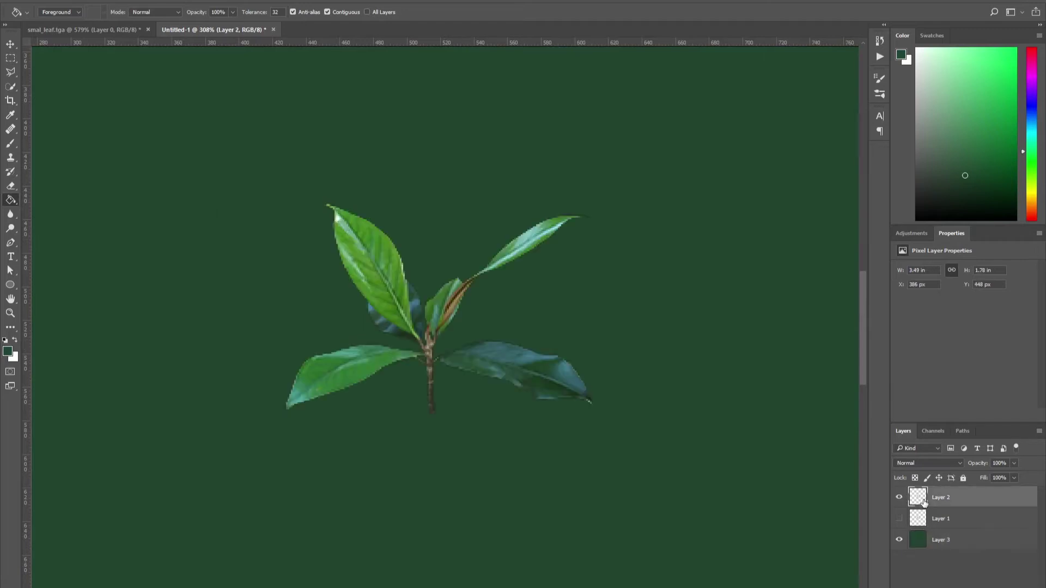
alt+scroll(287, 337, up, 2)
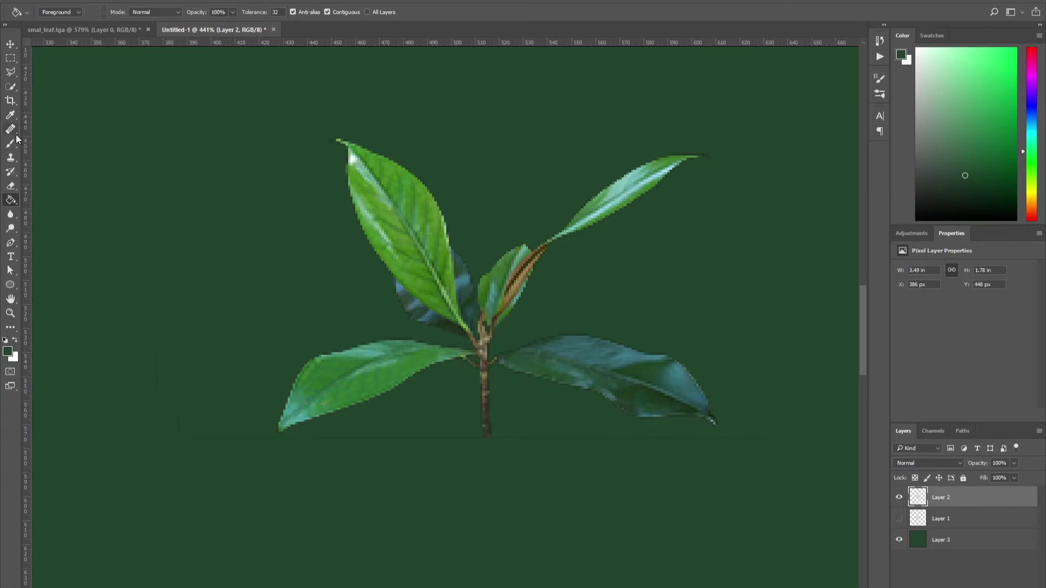
key(e)
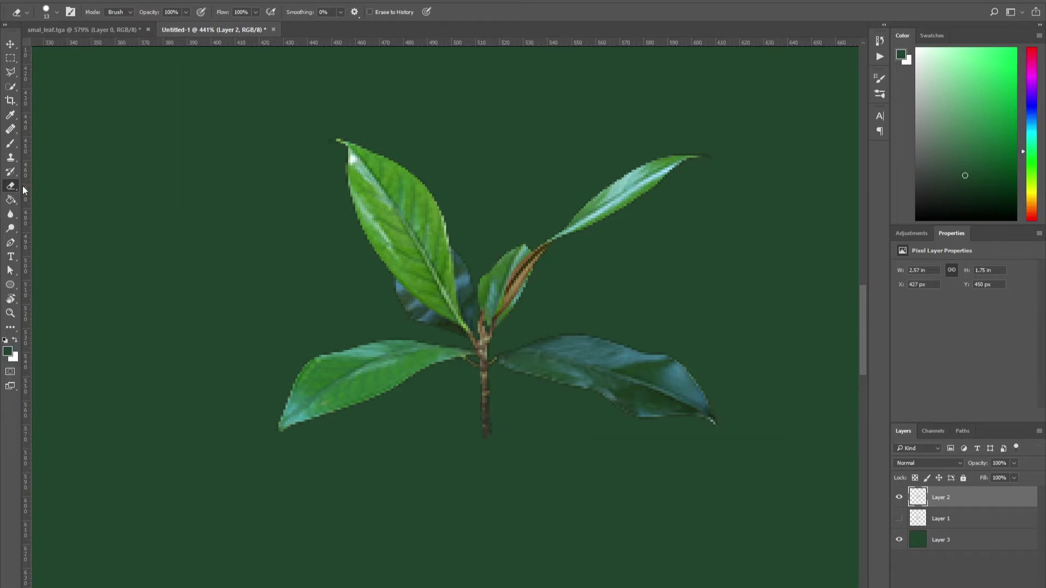
alt+right_drag(689, 276, 564, 274)
alt+scroll(564, 270, down, 3)
alt+scroll(564, 269, down, 4)
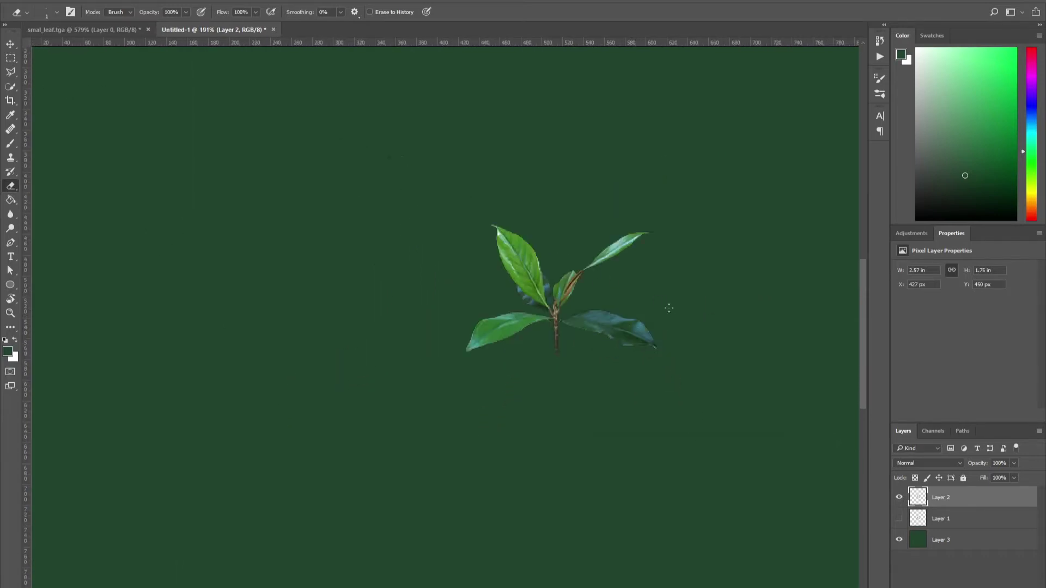
Duplicate the leaf sprig with the Move tool, rotate the copy about -66.7°, and overlap its stem with the original's.
key(v)
alt+scroll(525, 319, down, 1)
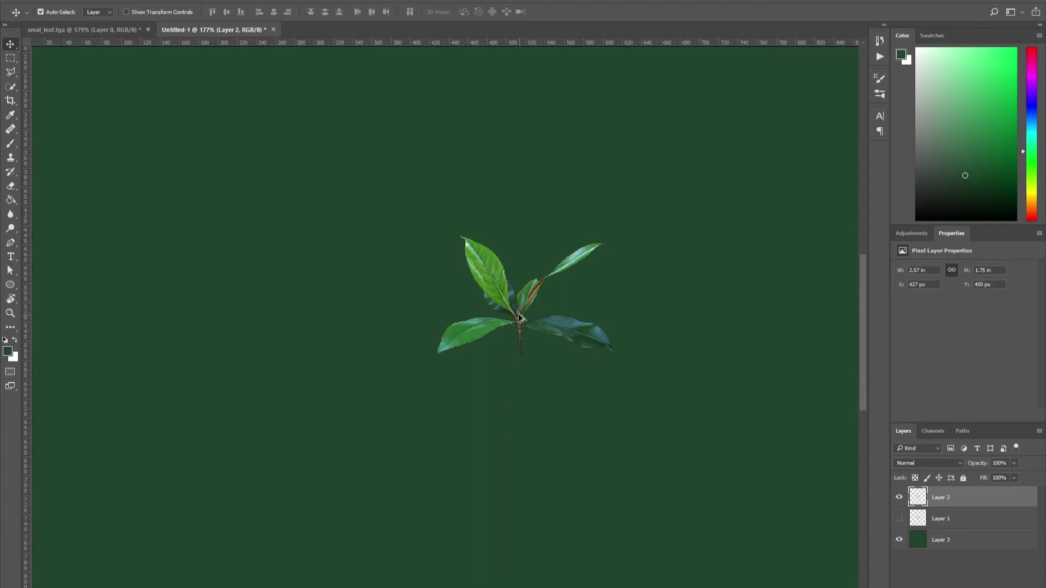
drag(519, 317, 458, 308)
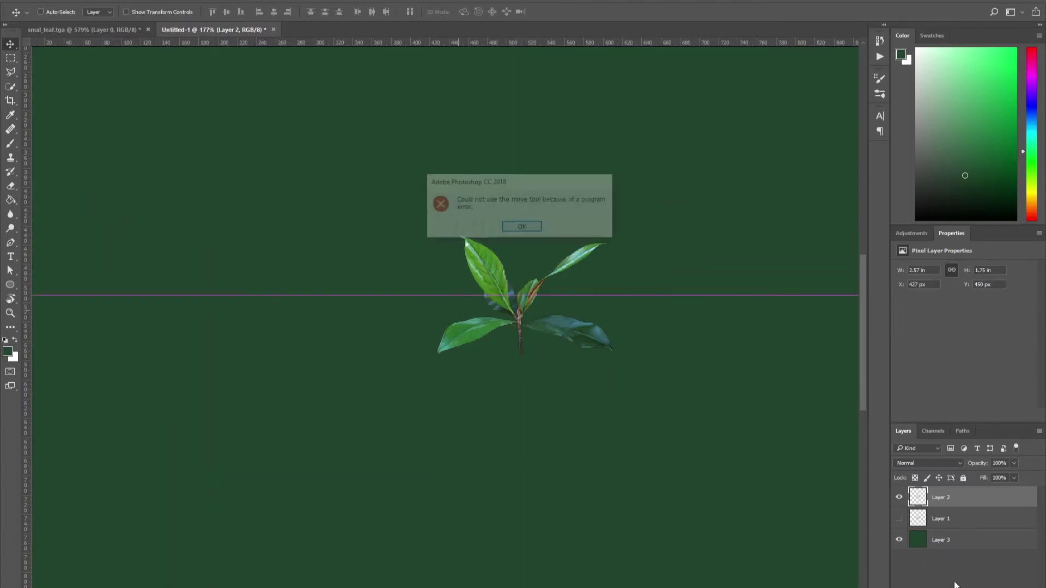
click(520, 228)
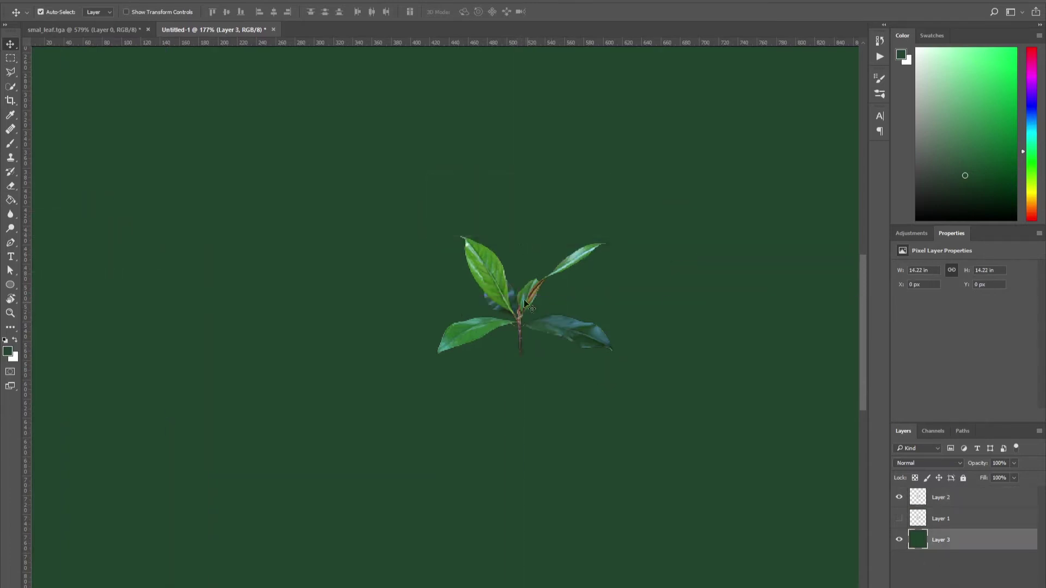
alt+drag(487, 277, 410, 302)
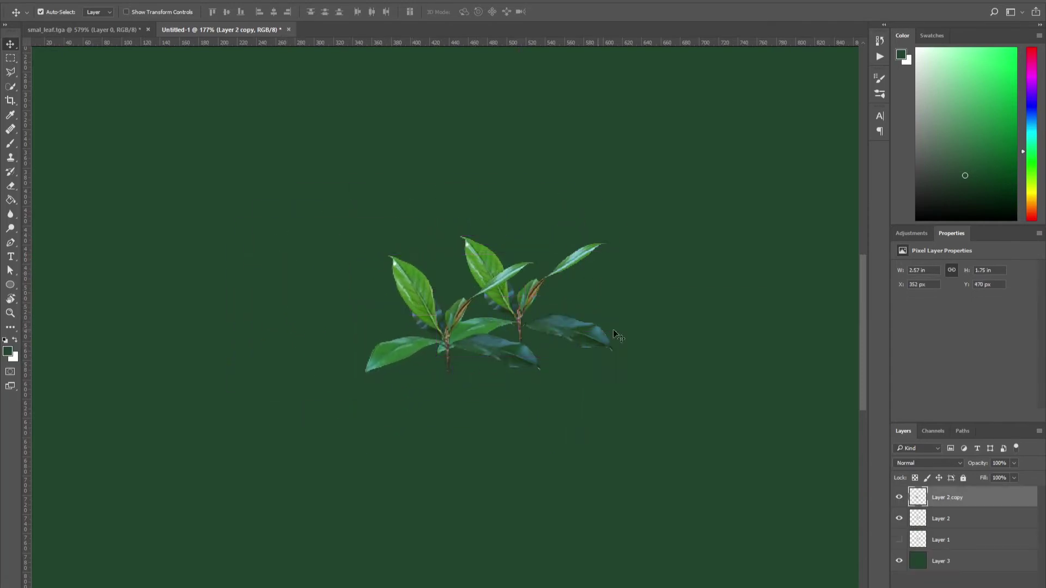
key(ctrl+t)
drag(556, 245, 458, 198)
drag(460, 348, 485, 354)
drag(602, 279, 581, 257)
drag(502, 344, 492, 335)
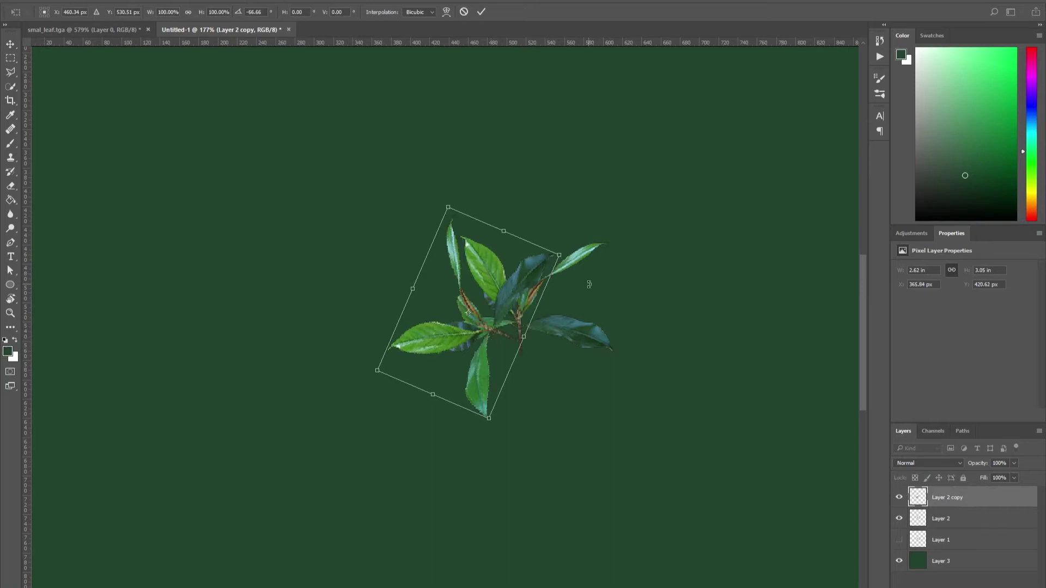
click(481, 12)
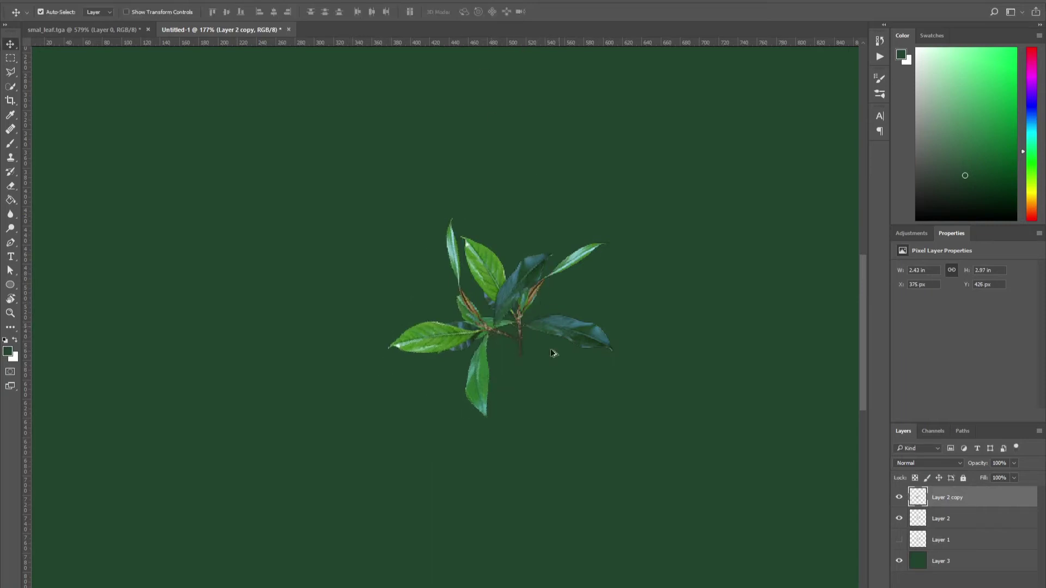
Duplicate the rotated sprig, turn this second copy about -89.3°, and place it below the original stem with its large leaf pointing down.
alt+drag(485, 379, 504, 420)
key(ctrl+t)
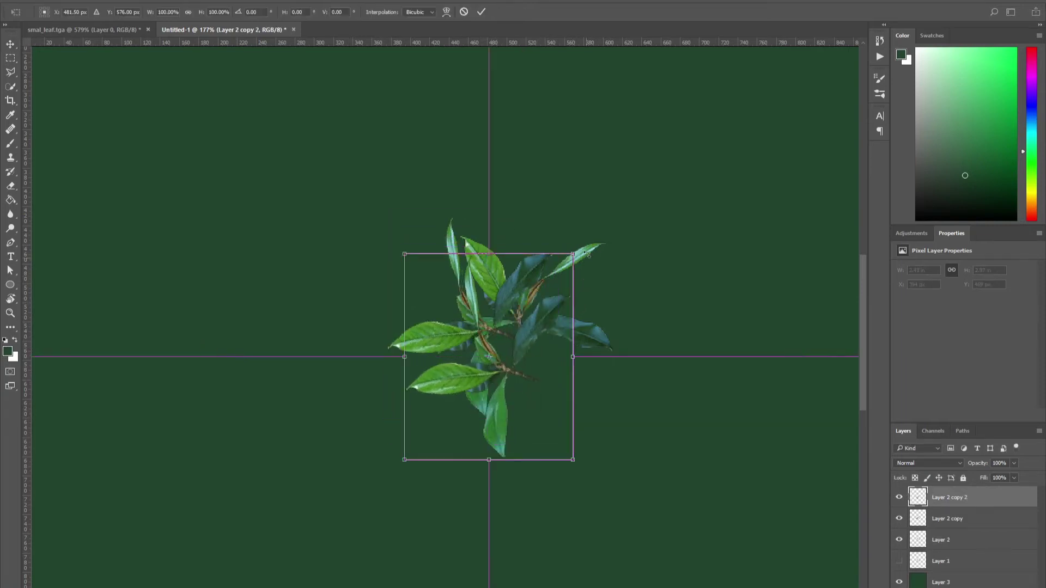
drag(577, 240, 390, 246)
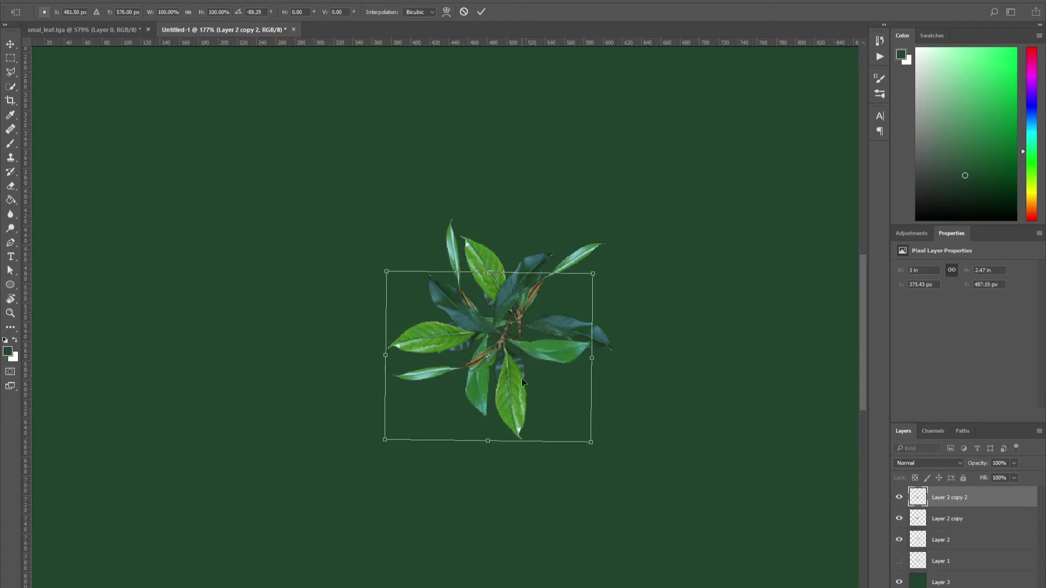
drag(507, 362, 515, 371)
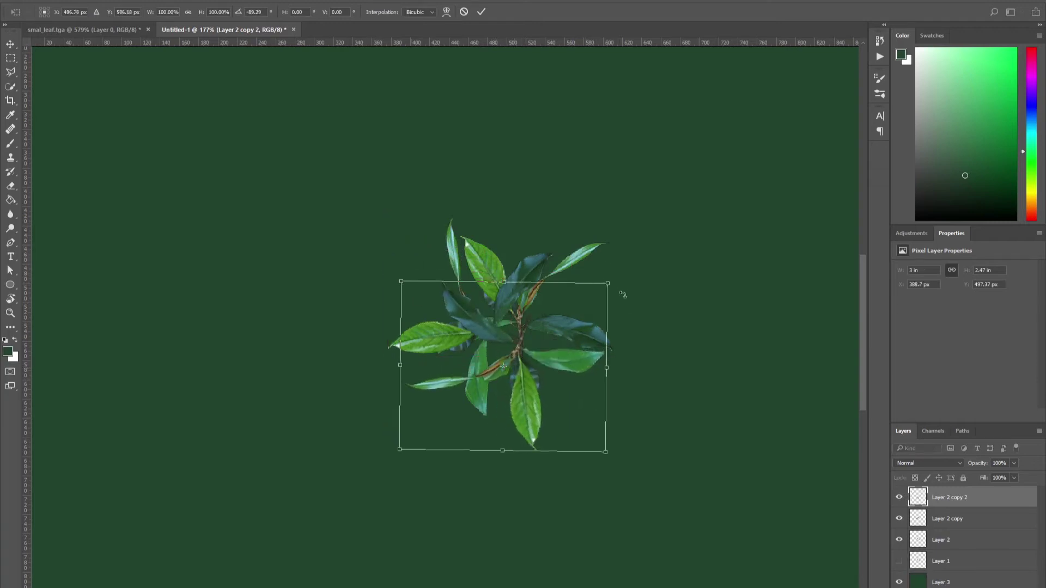
click(481, 12)
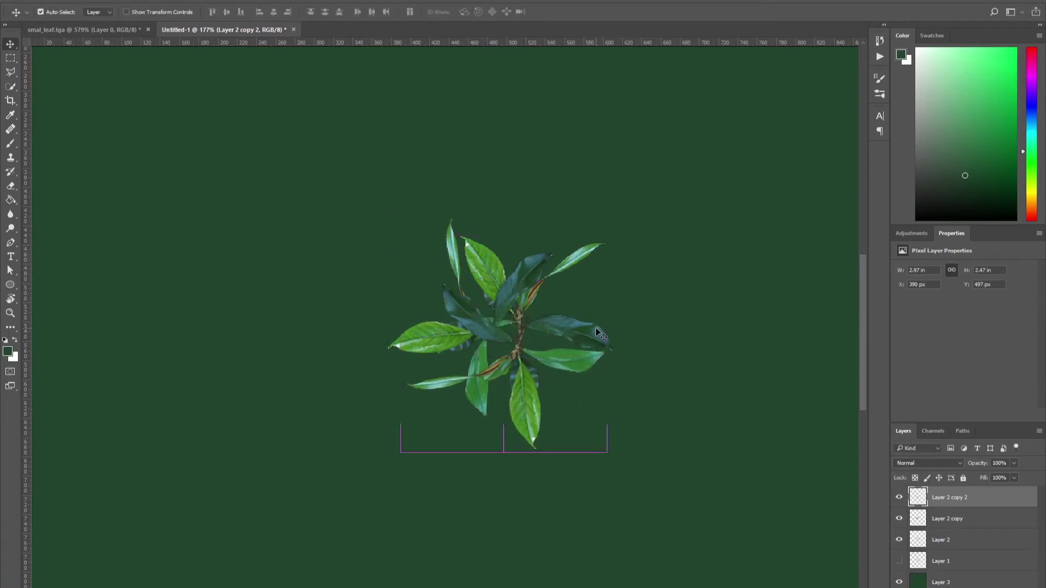
Duplicate the lower sprig, rotate this third copy about -106.3°, and position it to fill the right side of the leaf cluster.
alt+drag(537, 400, 560, 390)
key(ctrl+t)
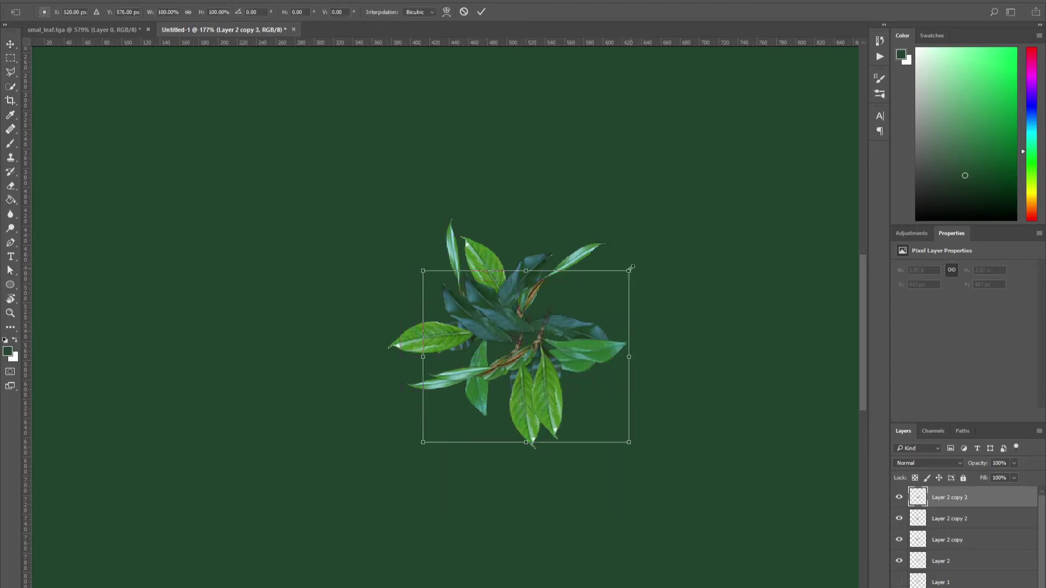
drag(636, 264, 364, 249)
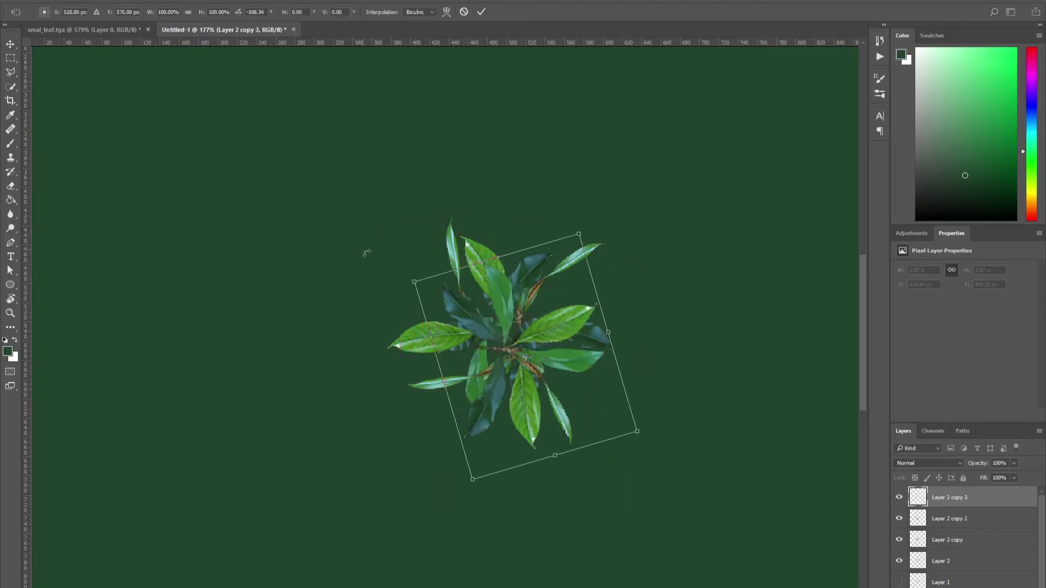
drag(520, 349, 556, 336)
click(482, 12)
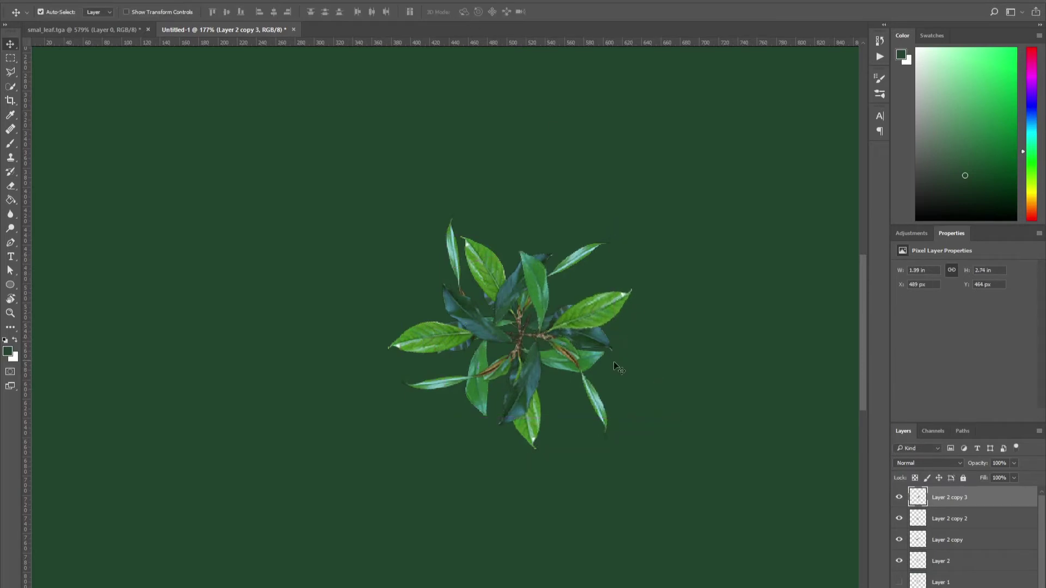
alt+scroll(614, 371, down, 3)
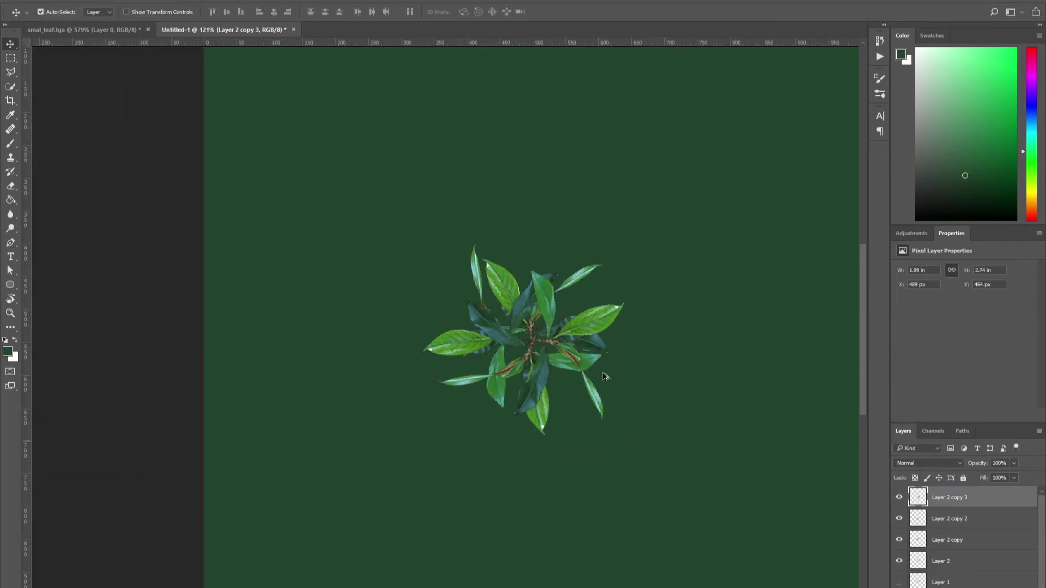
Merge the three rotated leaf sprig copies into a single layer, keeping the original Layer 2 separate.
shift+click(941, 539)
right_click(944, 525)
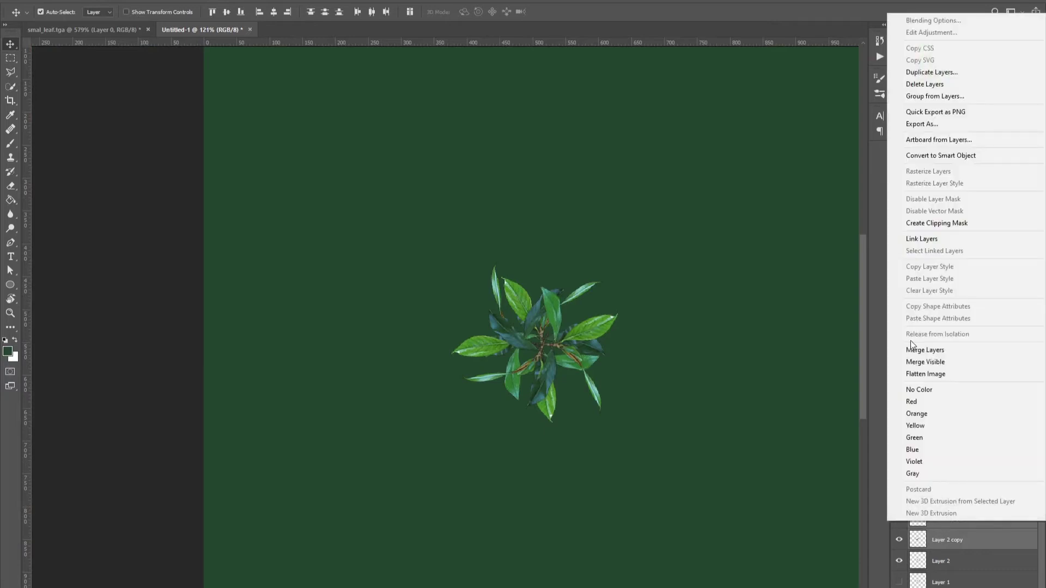
click(926, 348)
Duplicate the merged leaf cluster into overlapping copies above, left and below it, and rotate the lowest copy about 52.2°.
alt+drag(541, 342, 589, 276)
alt+drag(572, 315, 469, 352)
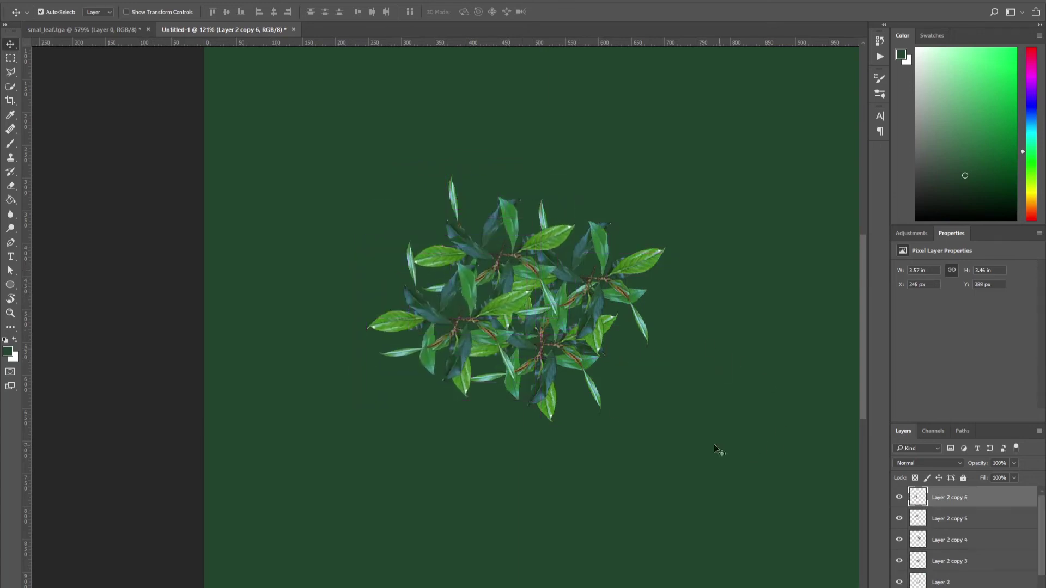
alt+drag(483, 310, 518, 393)
key(ctrl+t)
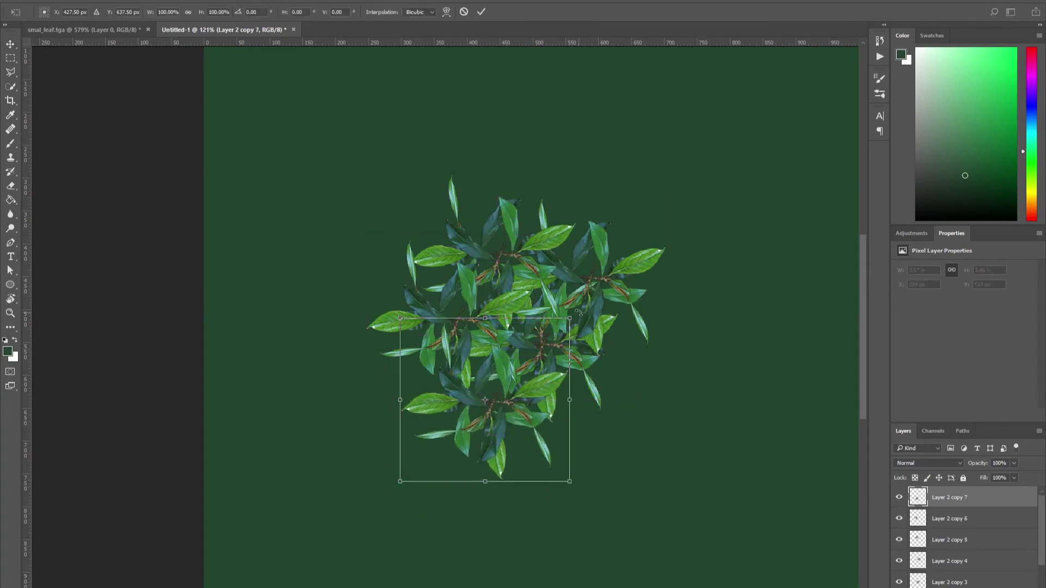
drag(582, 314, 622, 421)
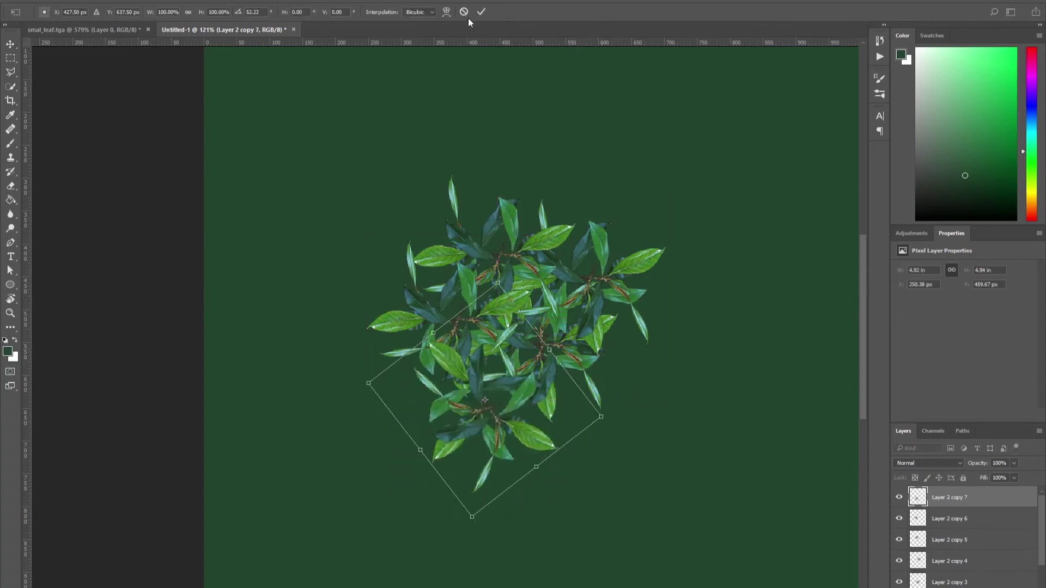
click(481, 12)
Place two more leaf cluster copies on the foliage's lower right side, rotating the second one about 70°.
drag(466, 370, 524, 344)
alt+drag(527, 389, 735, 373)
key(ctrl+t)
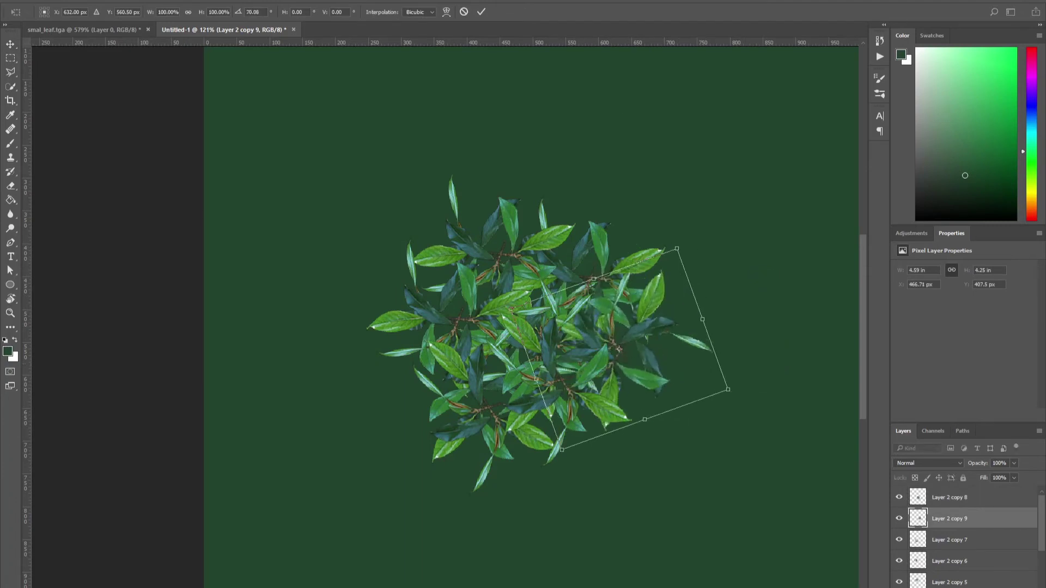
click(481, 12)
Duplicate a leaf cluster to the top of the foliage and rotate it clockwise so its leaves vary from the neighbours.
alt+drag(587, 363, 602, 203)
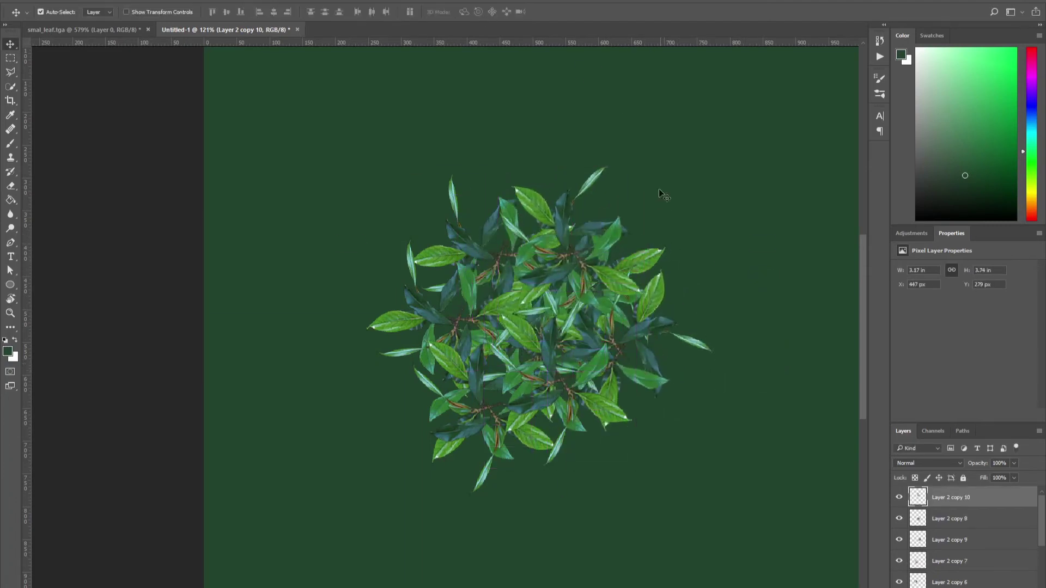
key(ctrl+t)
drag(665, 162, 676, 338)
click(481, 12)
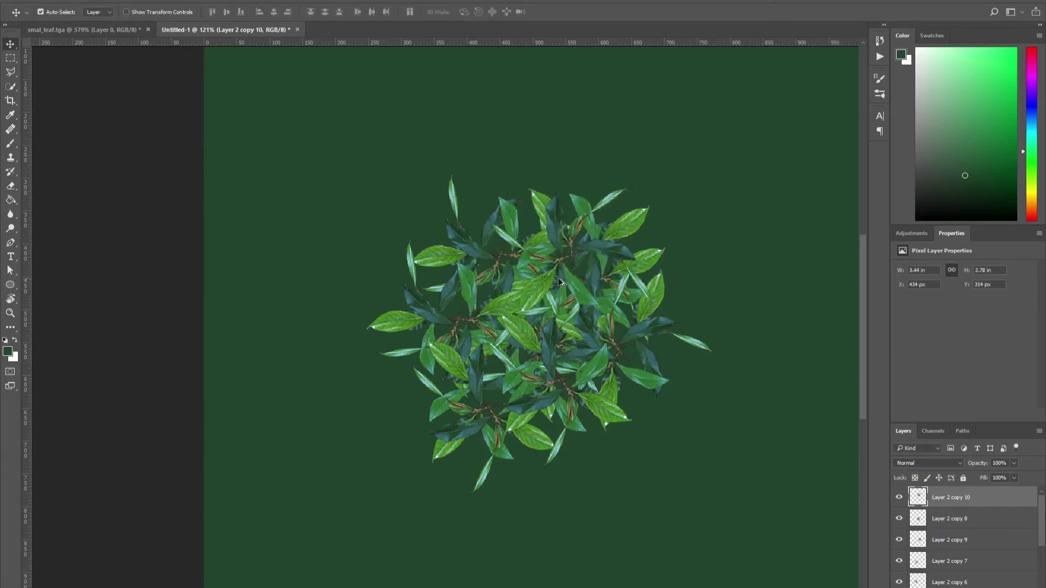
Duplicate the top leaf cluster to the left side of the foliage and rotate the copy about -73.4°.
alt+drag(560, 282, 437, 268)
key(ctrl+t)
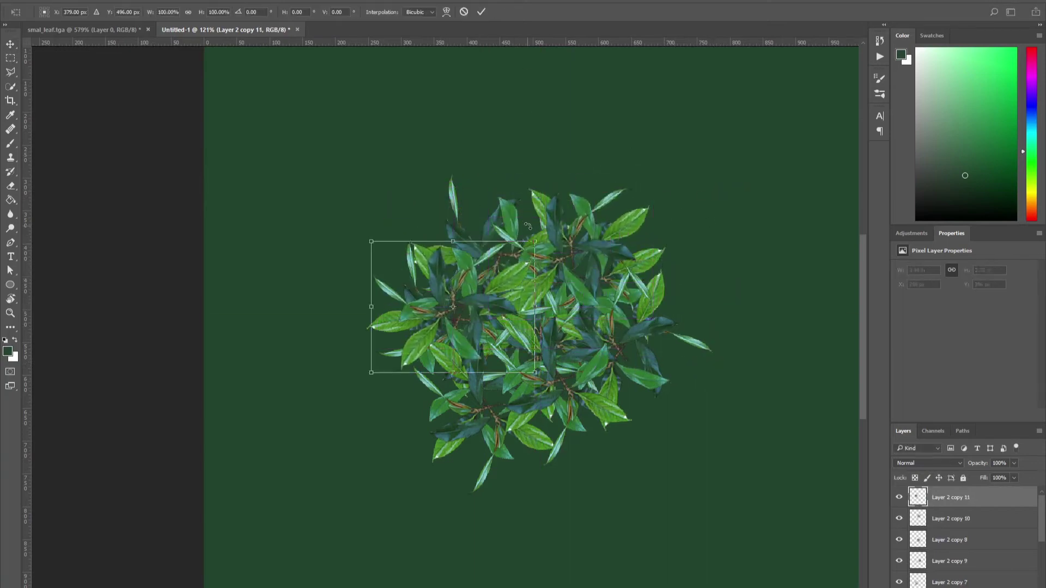
drag(528, 226, 398, 192)
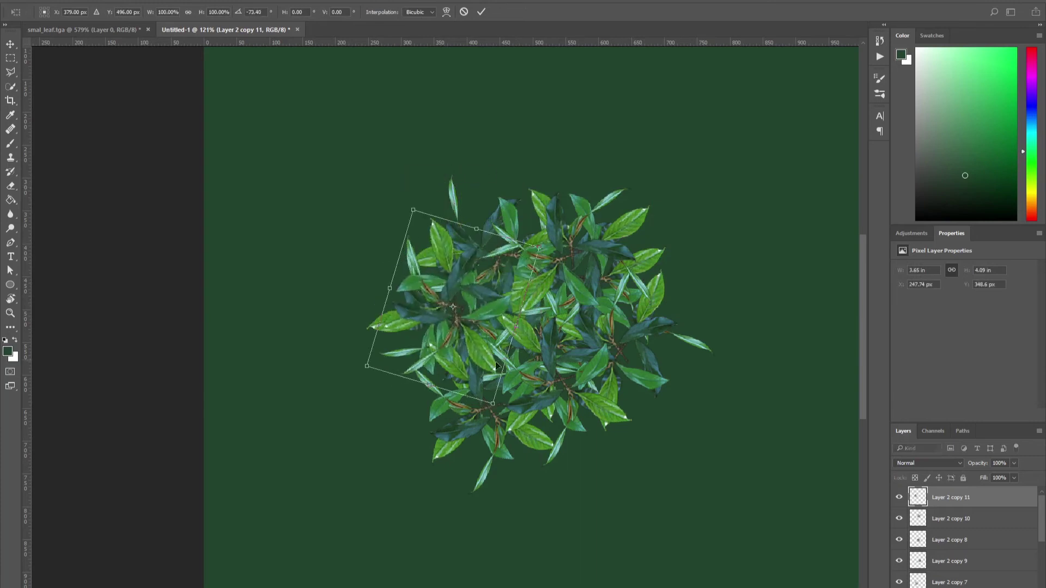
Merge all cluster layers from Layer 2 copy 3 up to Layer 2 copy 11 into one foliage patch layer.
scroll(982, 542, down, 3)
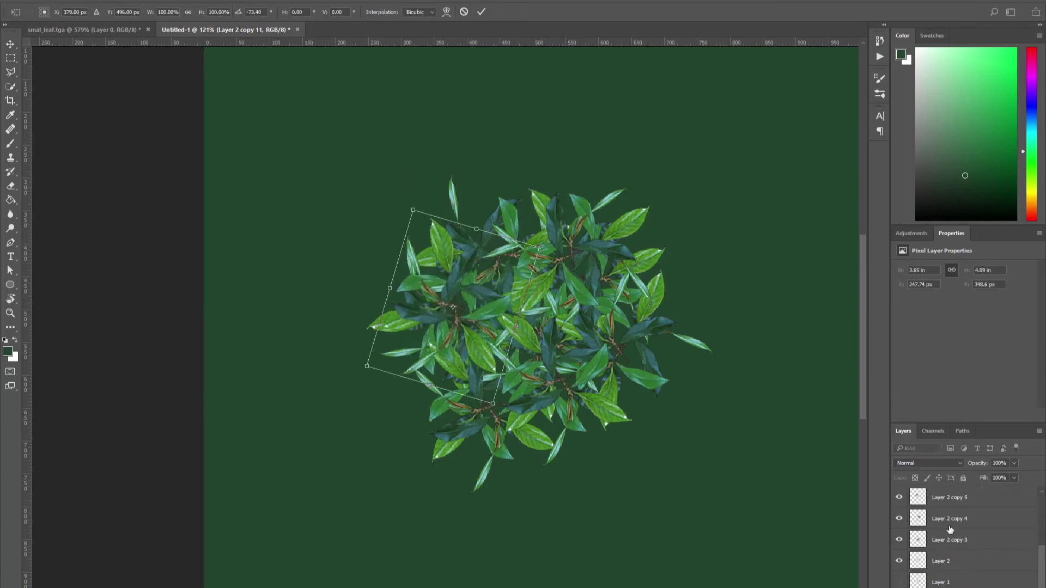
click(948, 541)
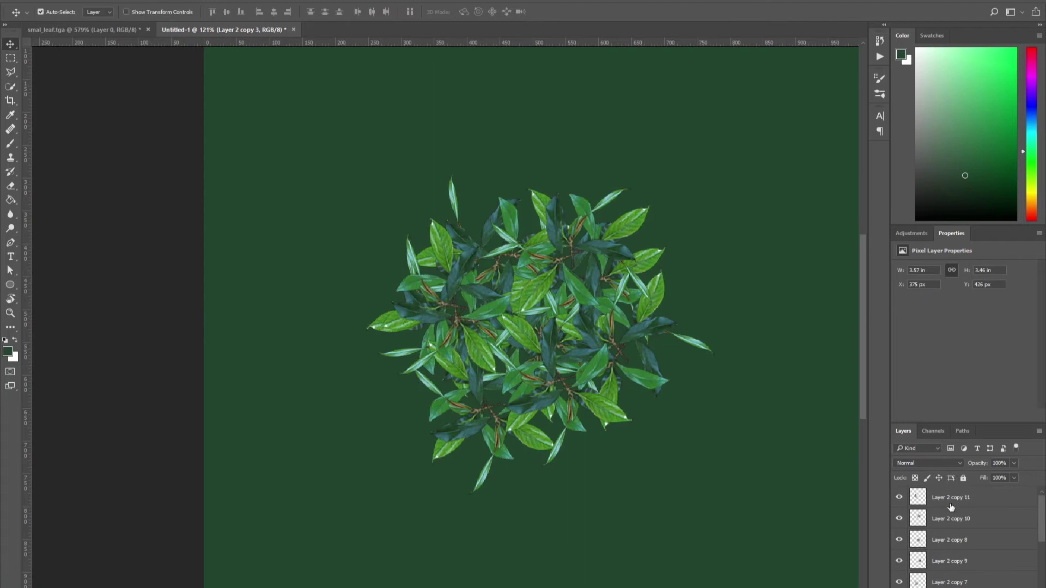
shift+click(951, 504)
right_click(951, 504)
click(927, 328)
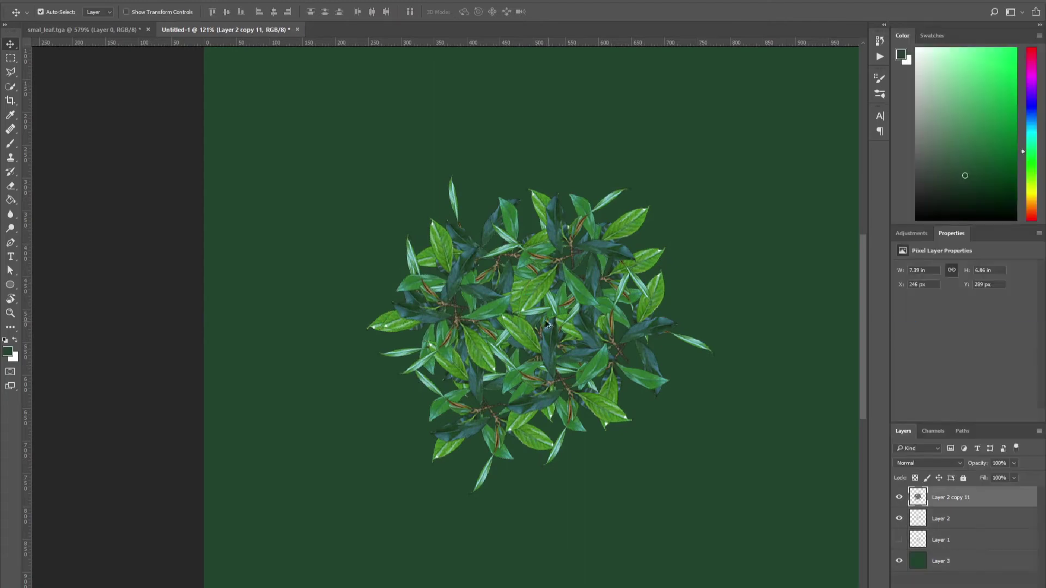
Duplicate the merged foliage patch repeatedly and arrange the overlapping copies until leaves fill the whole canvas, including its upper edge.
alt+drag(546, 324, 517, 139)
drag(601, 227, 553, 355)
alt+drag(567, 240, 219, 174)
drag(374, 367, 445, 282)
alt+drag(332, 119, 348, 503)
drag(584, 419, 722, 408)
alt+drag(684, 354, 766, 212)
drag(717, 267, 507, 403)
alt+drag(555, 379, 682, 309)
drag(686, 347, 315, 371)
drag(497, 256, 605, 556)
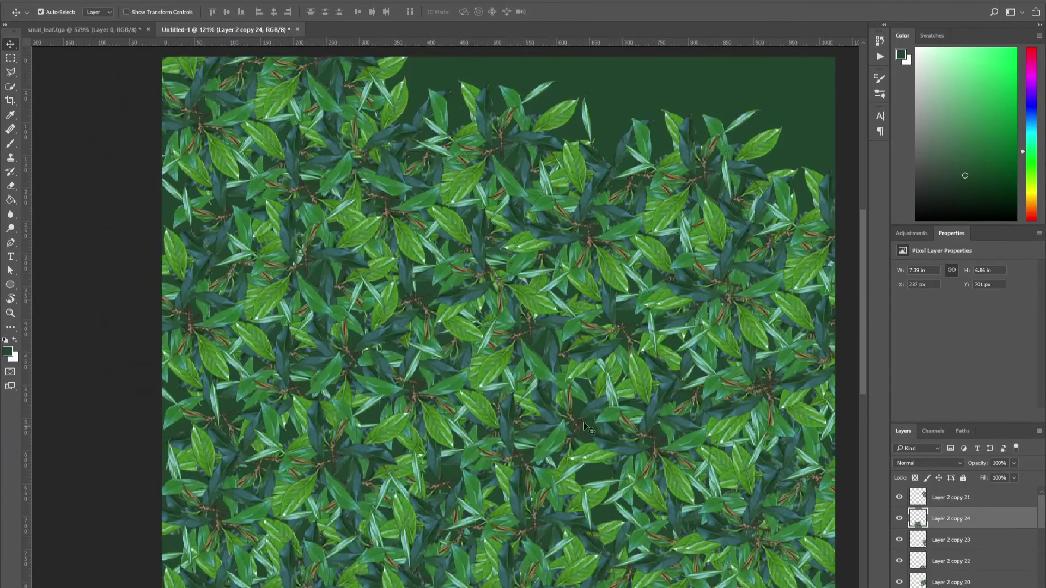
alt+drag(522, 394, 474, 111)
alt+drag(459, 167, 713, 110)
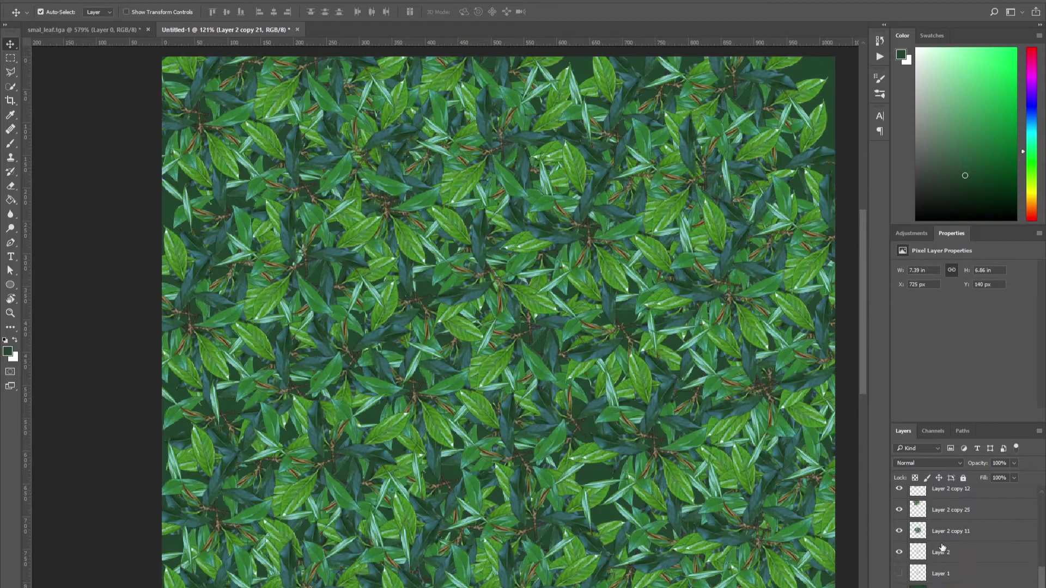
Merge all the foliage patch layers down to Layer 2 copy 11 into one layer, and hide it.
shift+click(947, 530)
right_click(947, 527)
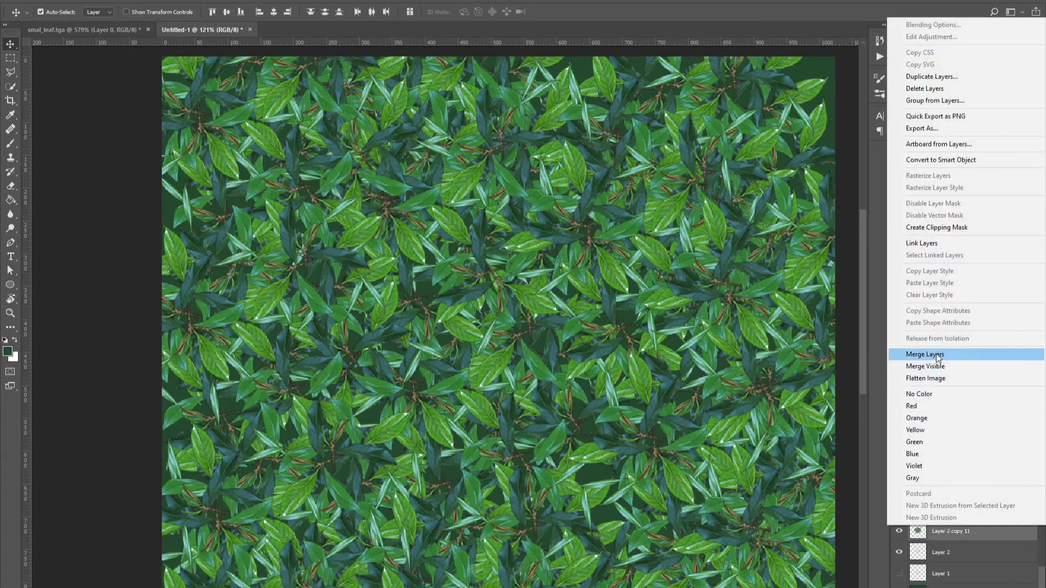
click(937, 352)
click(900, 498)
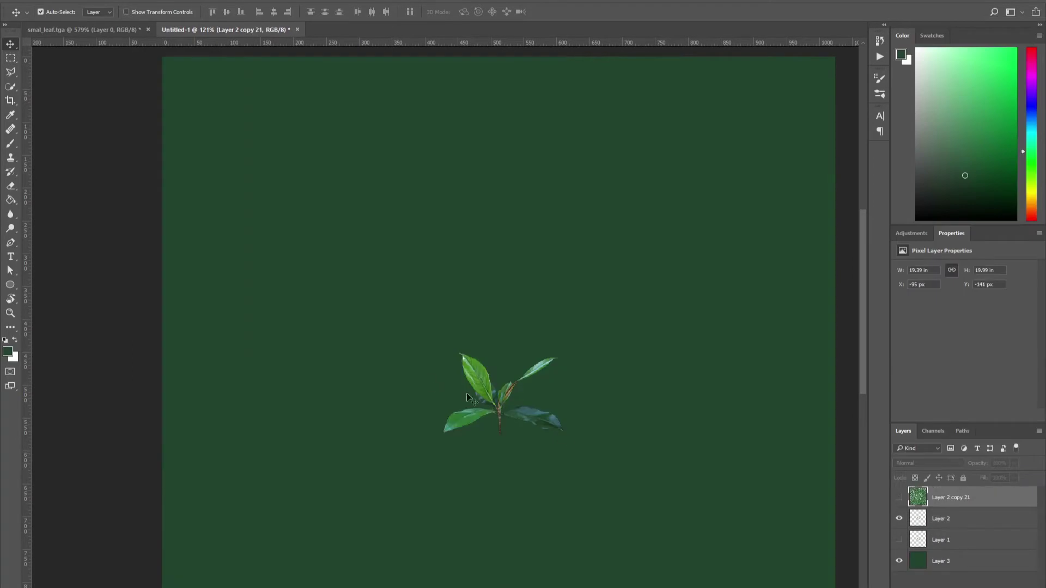
Move the single leaf sprig to the canvas's upper-right corner and reorder Layer 2 above the foliage layer.
drag(406, 315, 757, 115)
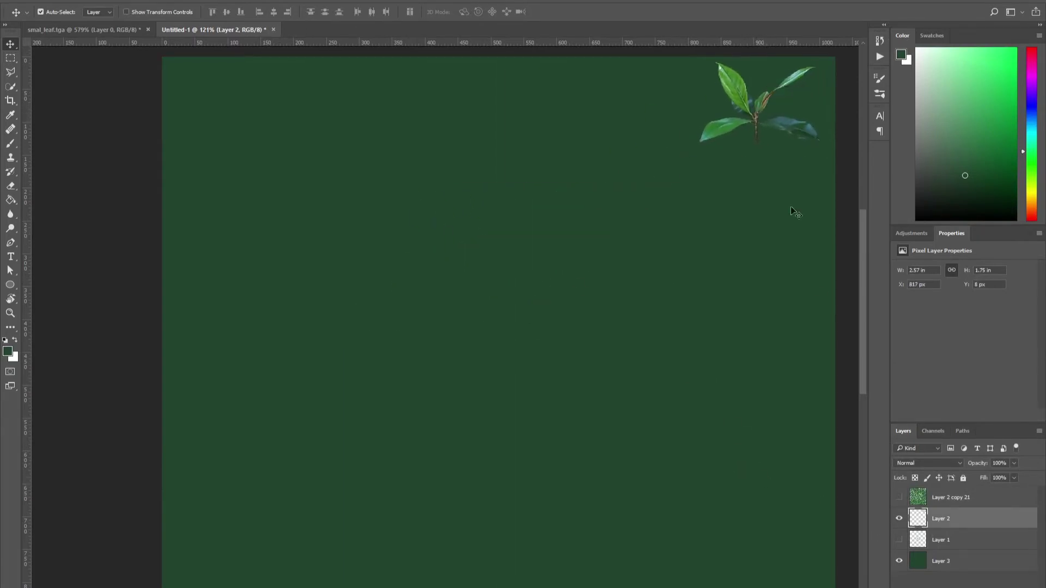
drag(925, 517, 919, 490)
click(919, 541)
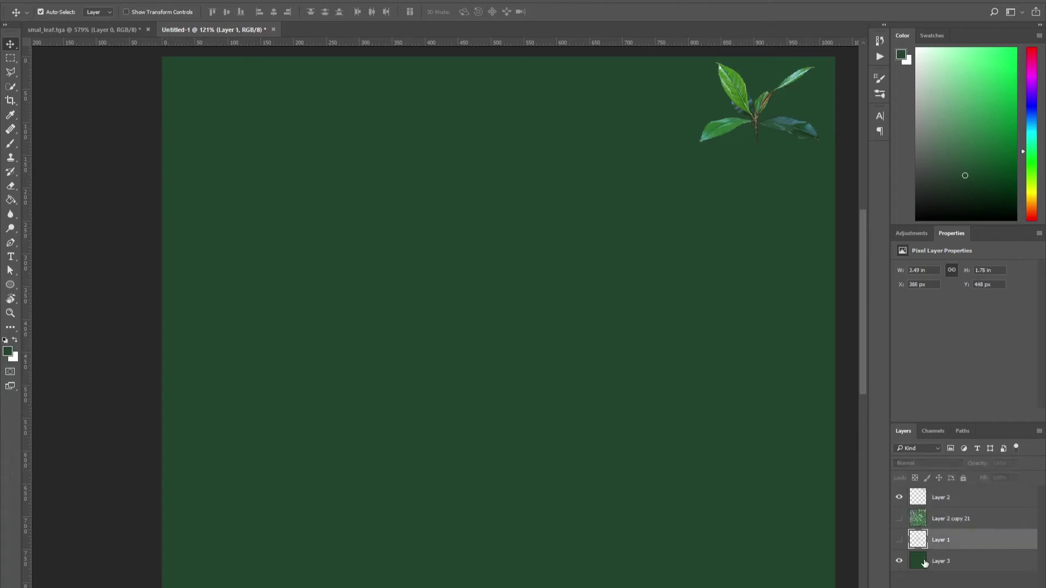
click(911, 498)
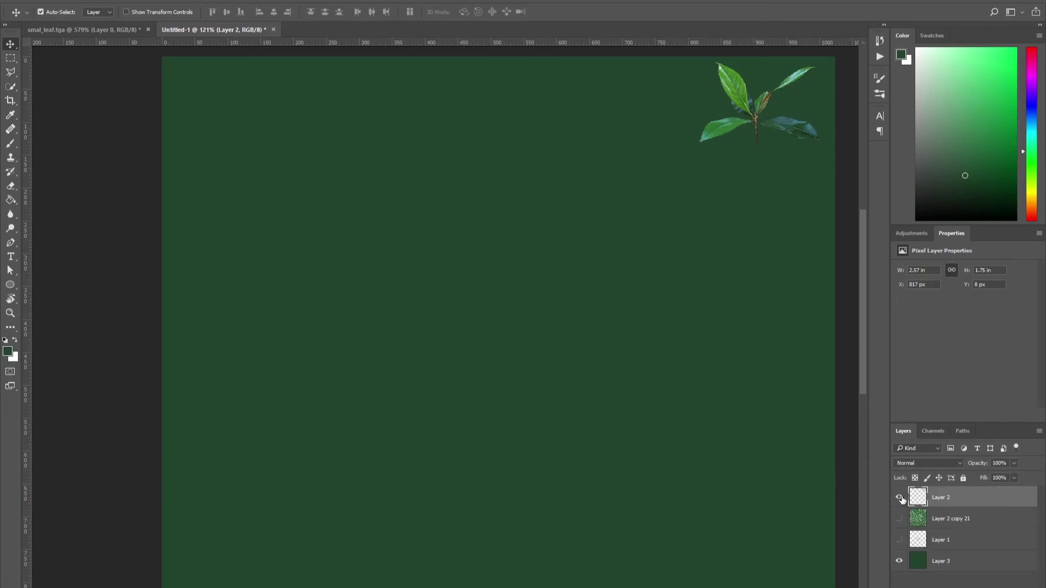
click(899, 497)
click(899, 498)
click(916, 522)
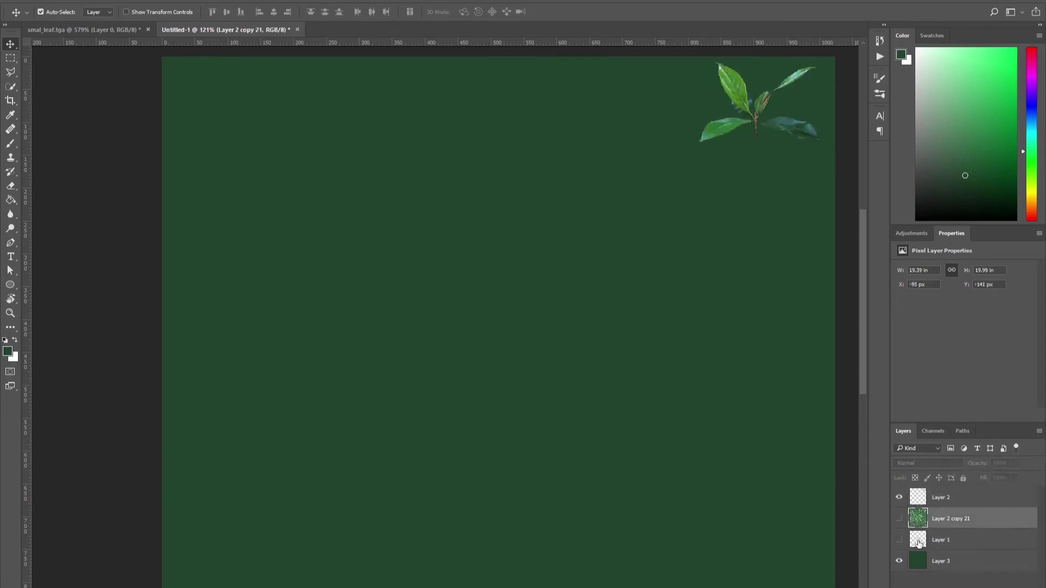
click(919, 541)
click(926, 564)
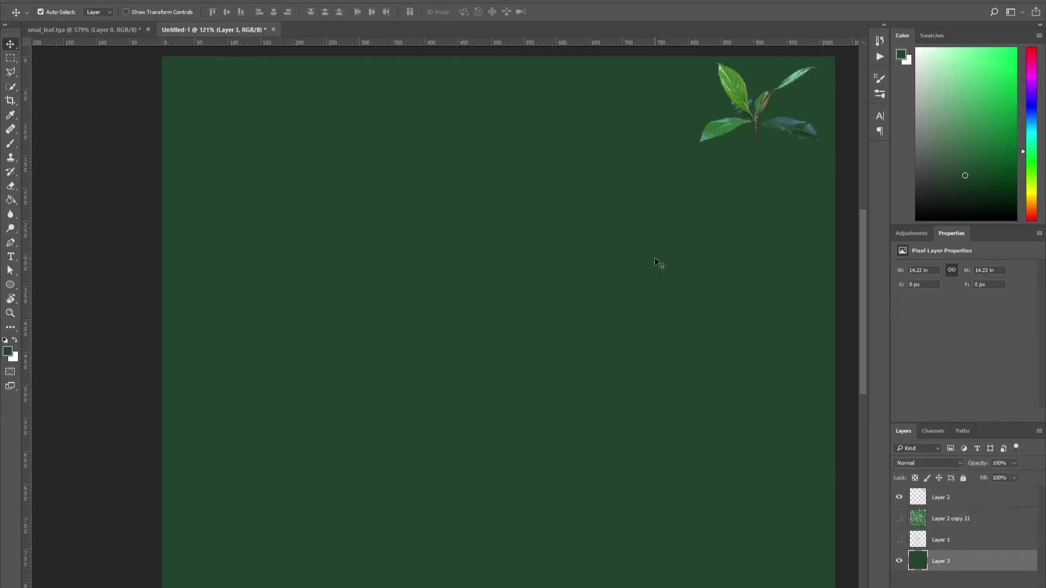
Scale the leaf sprig up to about 6.86 × 4.67 in, keeping it in the canvas's upper-right corner.
click(759, 111)
key(ctrl+t)
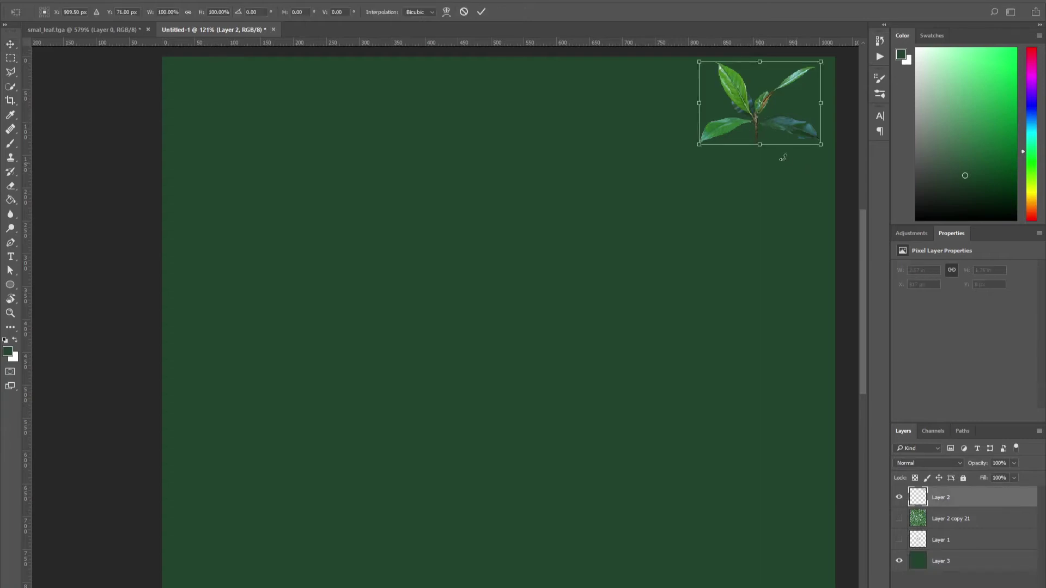
drag(697, 149, 567, 238)
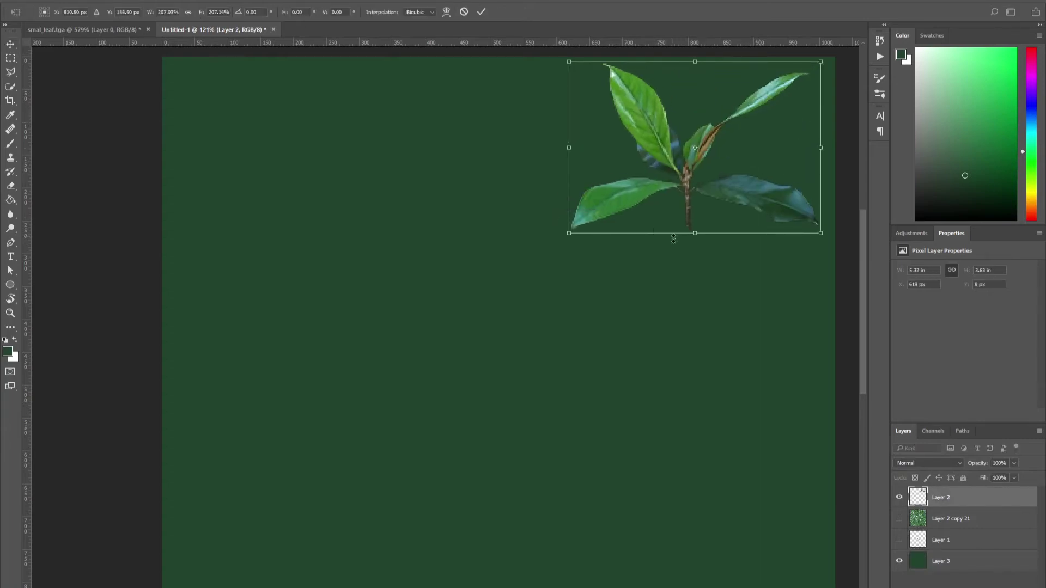
mouse_move(696, 166)
mouse_down()
mouse_move(703, 161)
mouse_move(698, 169)
mouse_up()
alt+scroll(508, 229, down, 1)
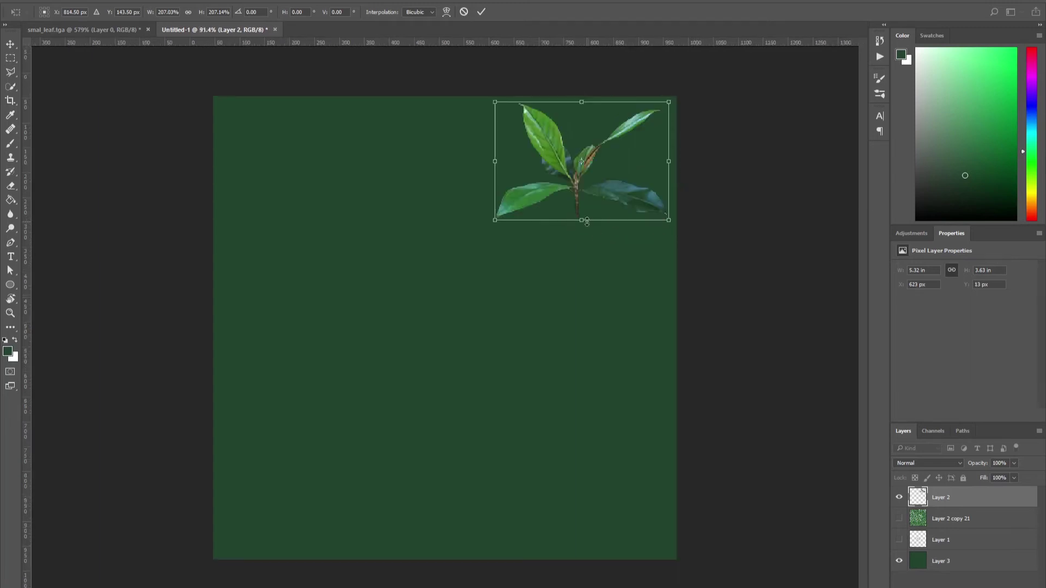
drag(502, 200, 423, 228)
mouse_move(560, 187)
mouse_down()
mouse_move(568, 180)
mouse_move(562, 187)
mouse_up()
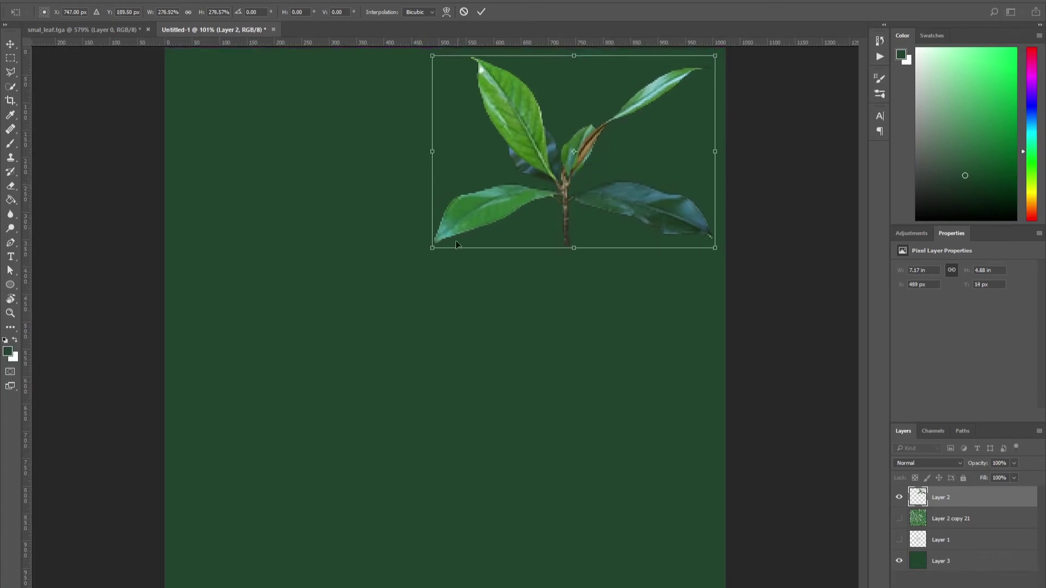
drag(432, 248, 445, 239)
click(481, 12)
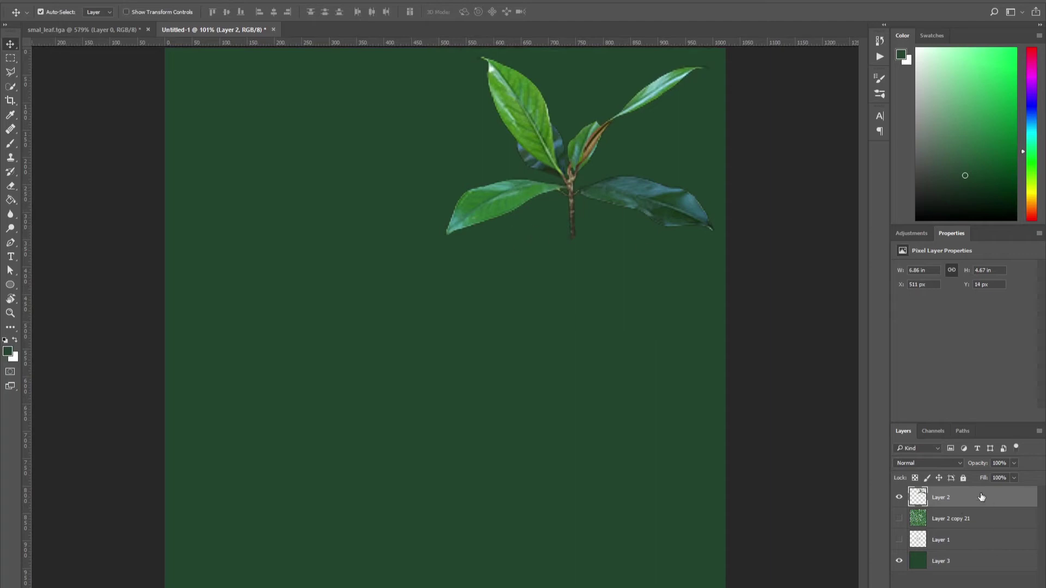
Copy a rectangle of about 7.49 × 5.01 in around the sprig from Layer 3, paste it above the foliage layer, and show the foliage.
click(920, 560)
click(10, 58)
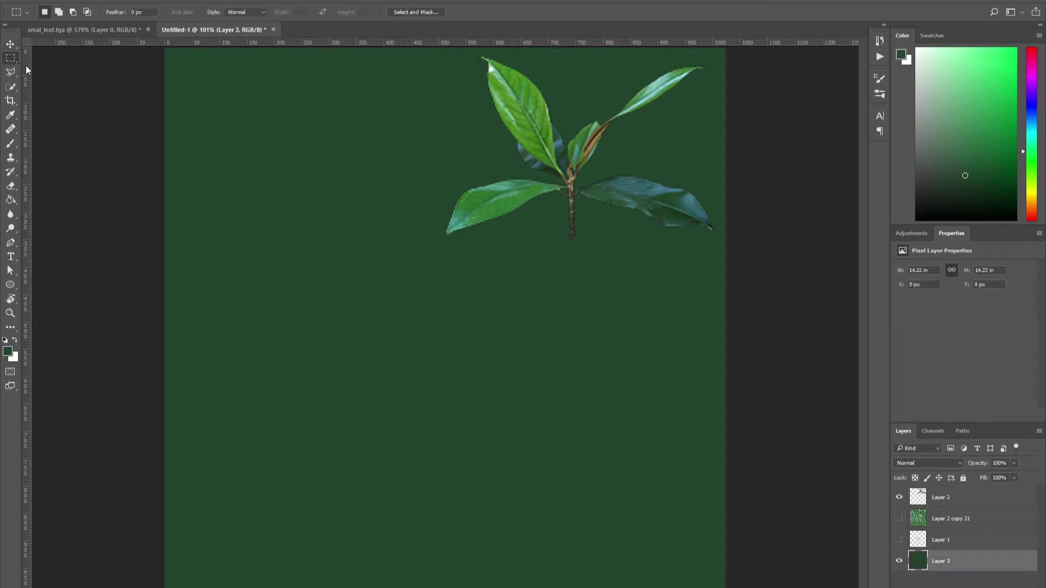
drag(728, 244, 430, 40)
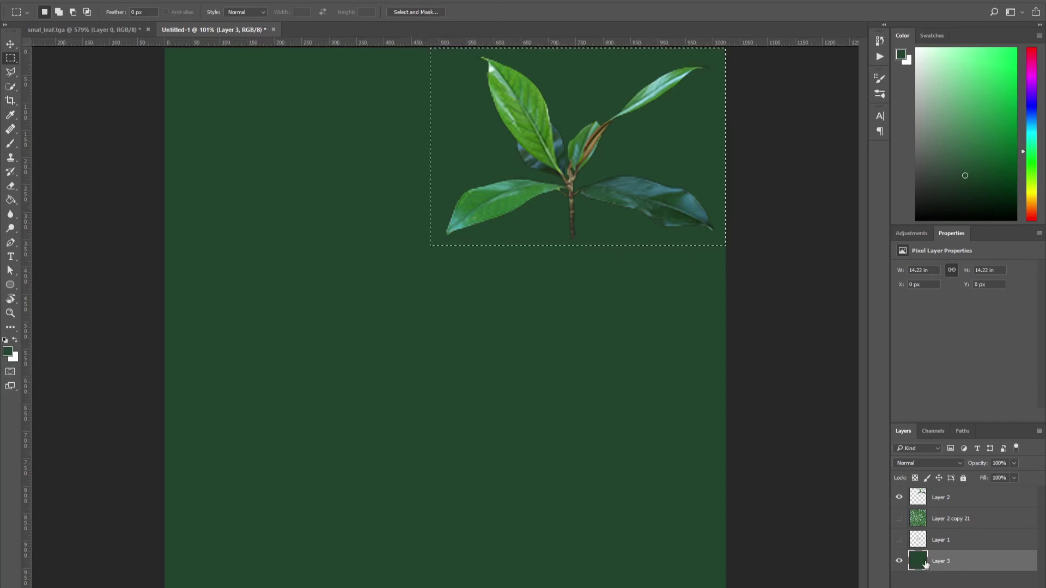
key(ctrl+c)
click(925, 525)
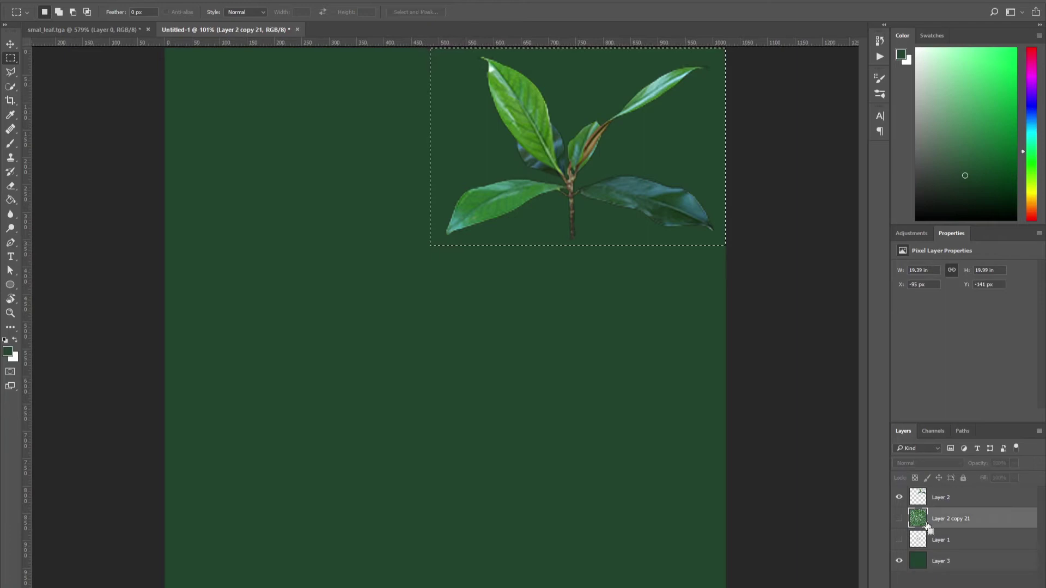
key(ctrl+v)
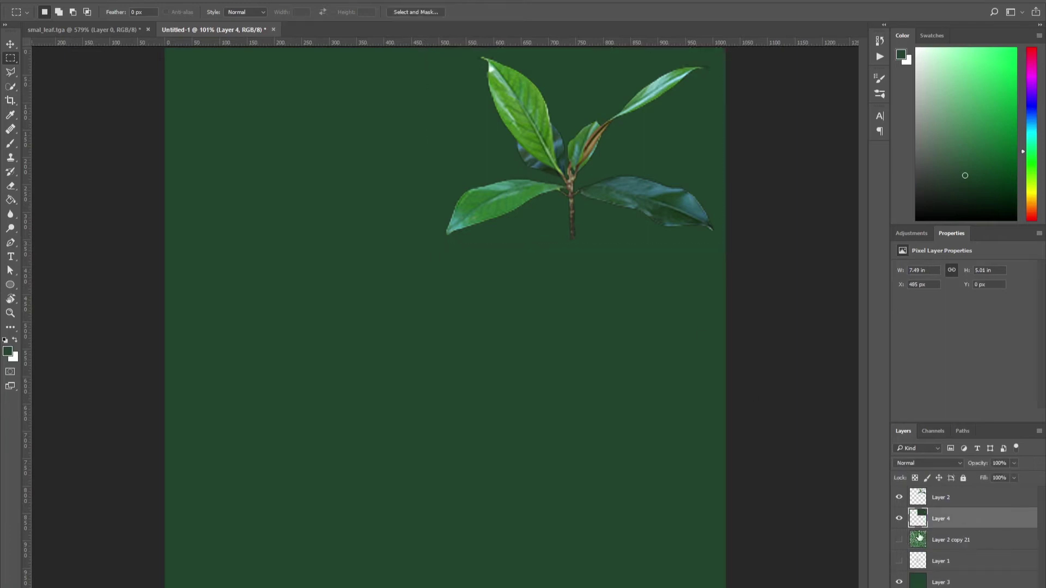
click(899, 540)
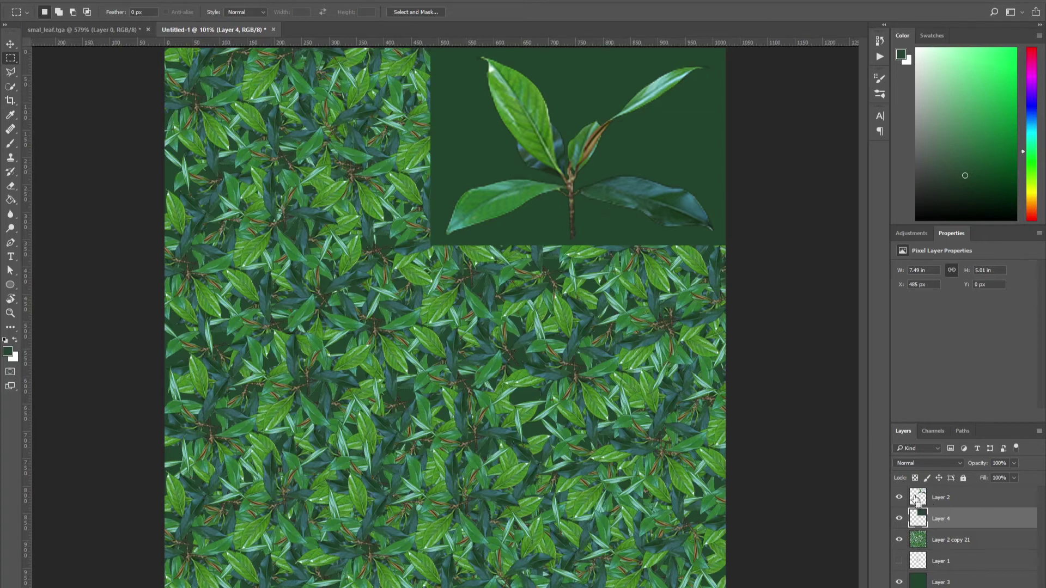
Load the sprig's outline as a selection, cut that shape out of the green rectangle on Layer 4, and hide Layer 2.
ctrl+click(919, 498)
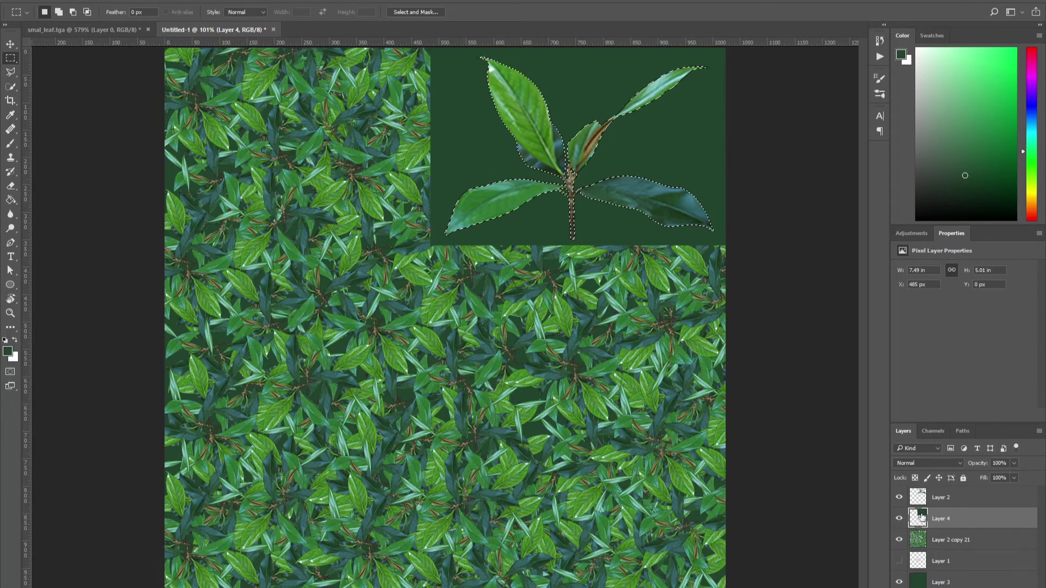
click(935, 501)
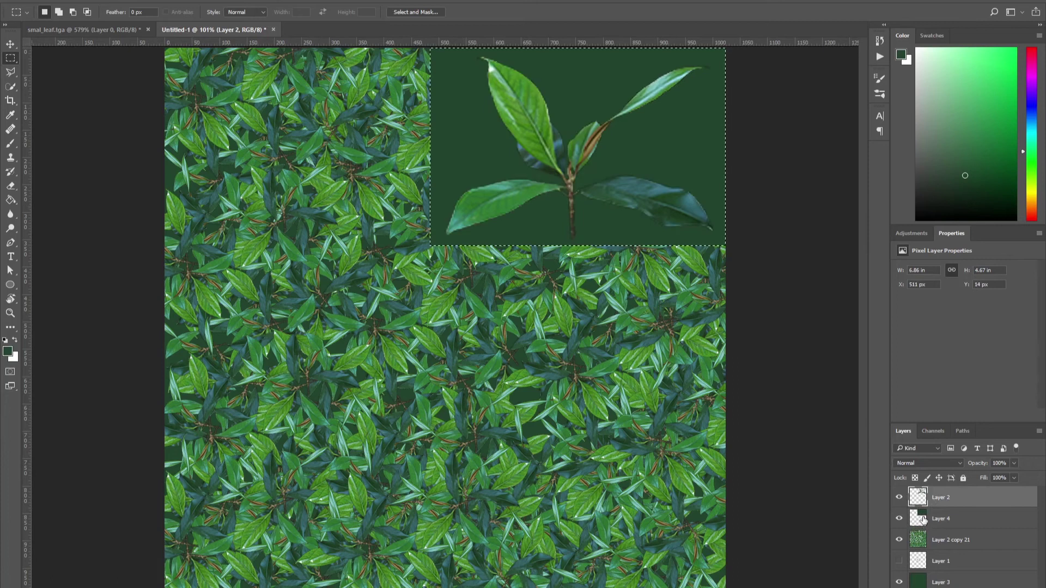
click(921, 514)
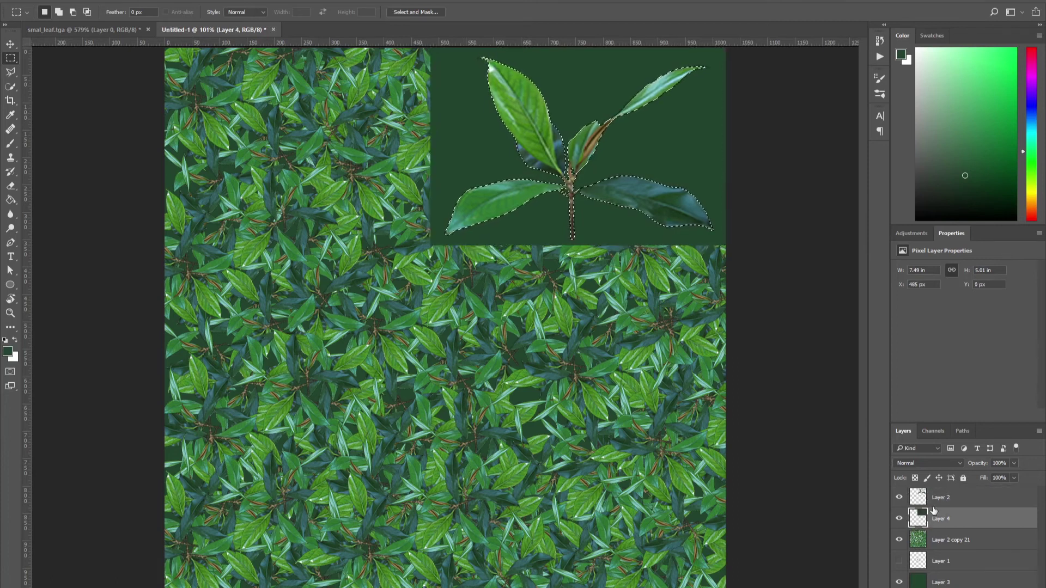
click(900, 498)
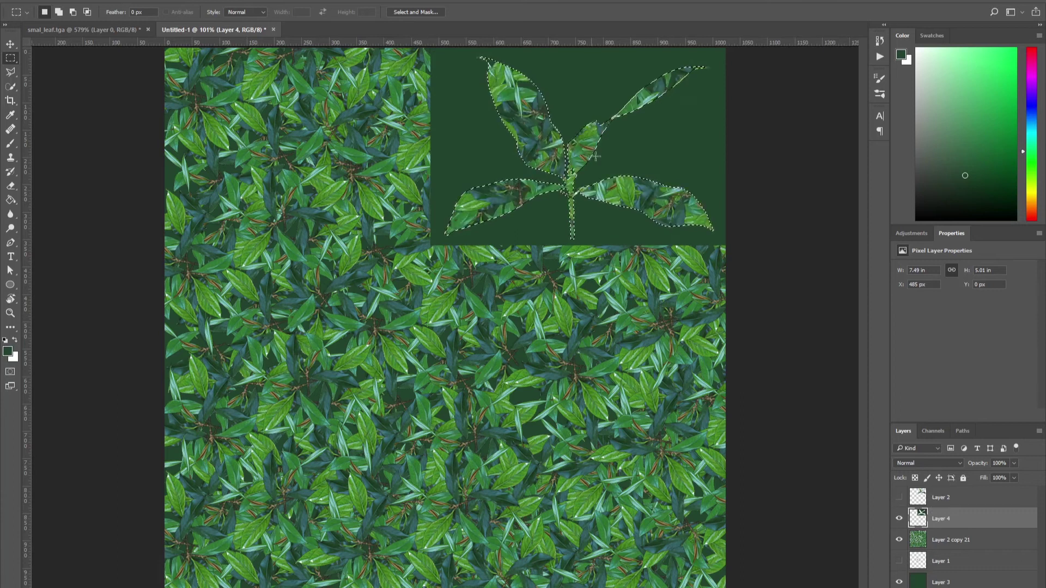
Load Layer 4's cut-out rectangle as a selection, show Layer 2, and save the selection as an alpha channel.
key(ctrl+d)
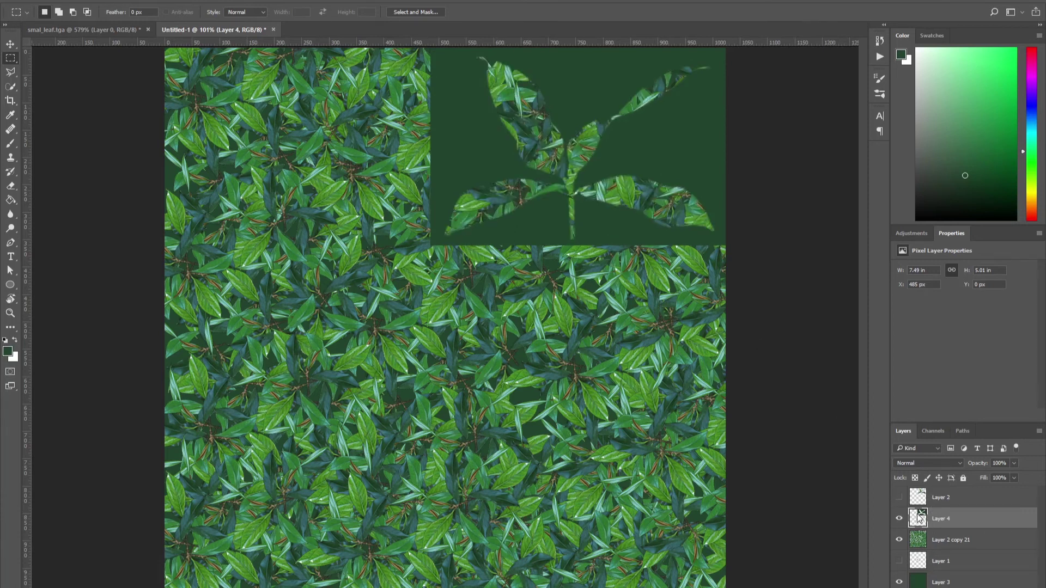
ctrl+click(920, 519)
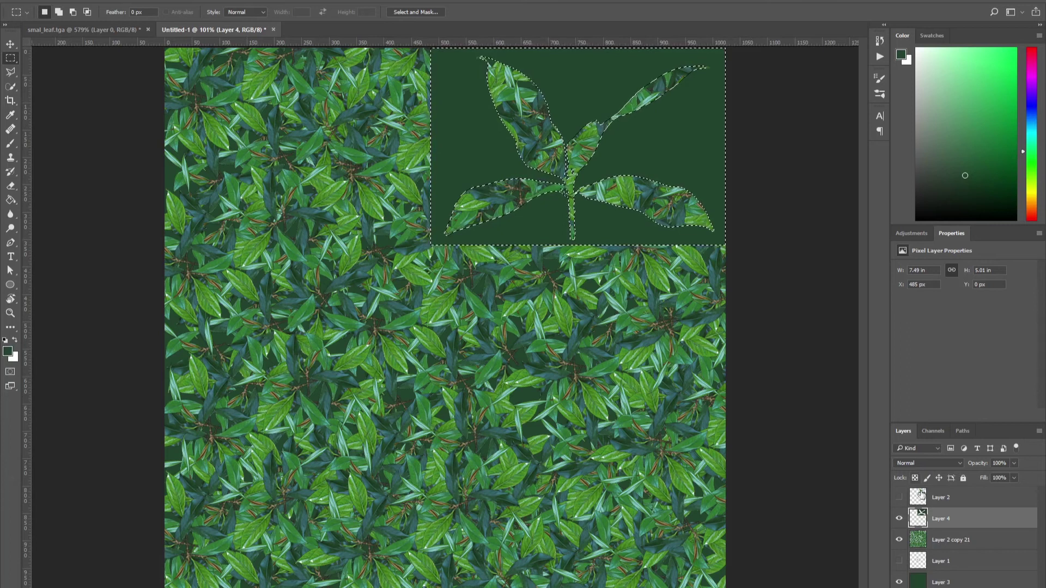
click(899, 496)
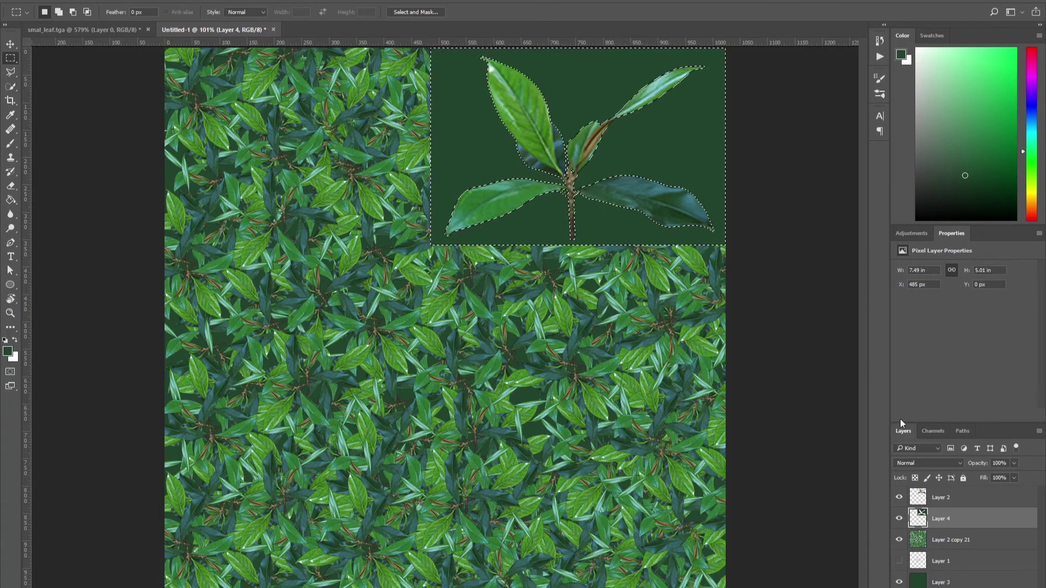
click(938, 430)
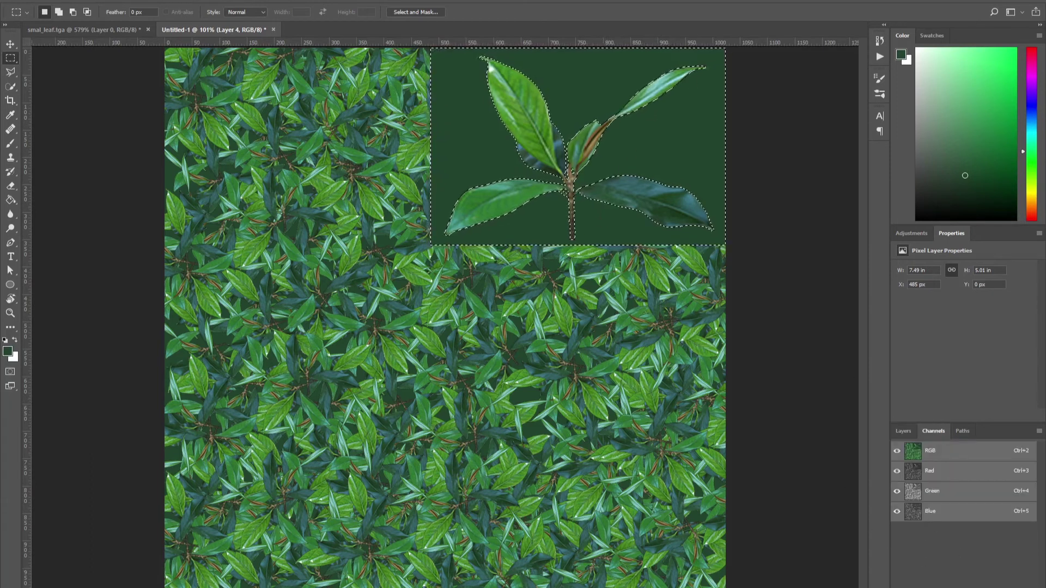
click(991, 587)
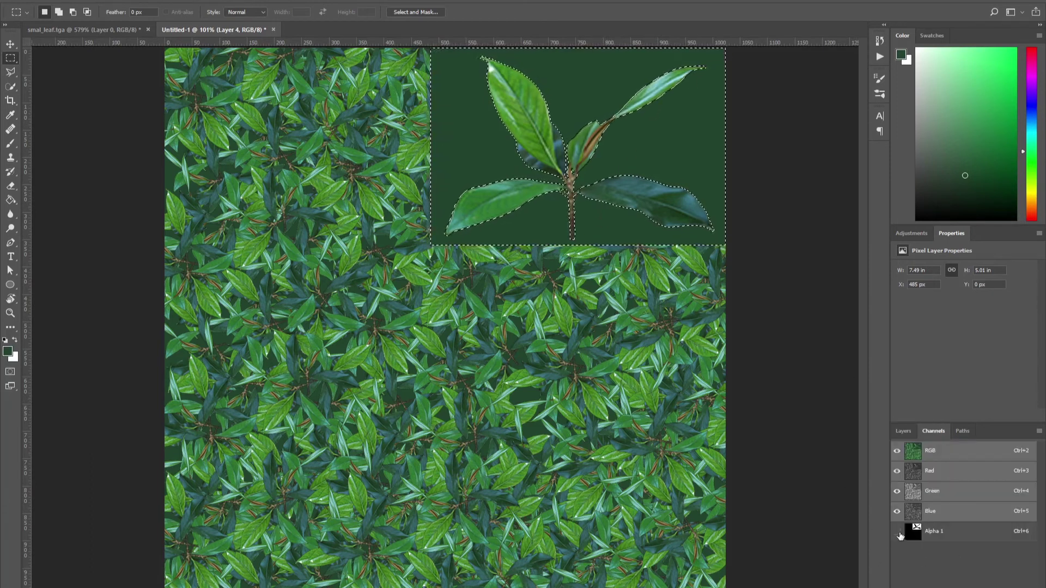
Show and target the Alpha 1 channel, clear the selection, and invert the channel.
click(897, 531)
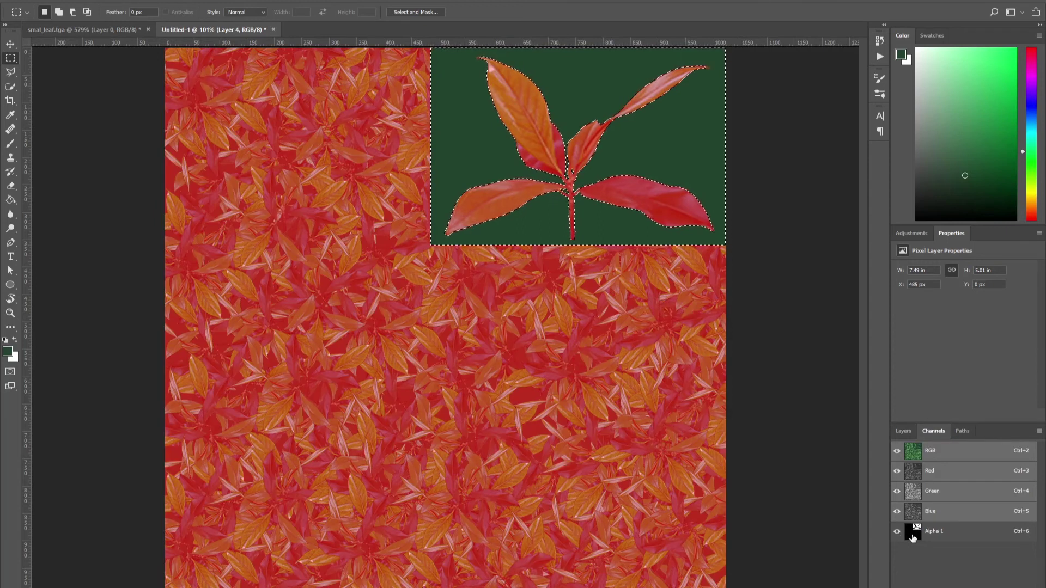
click(913, 537)
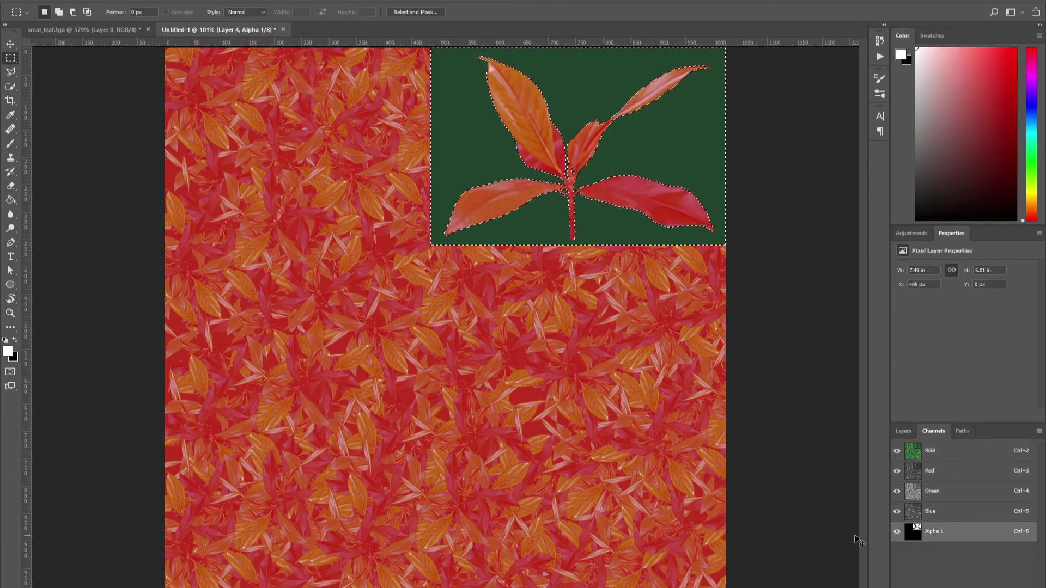
key(ctrl+d)
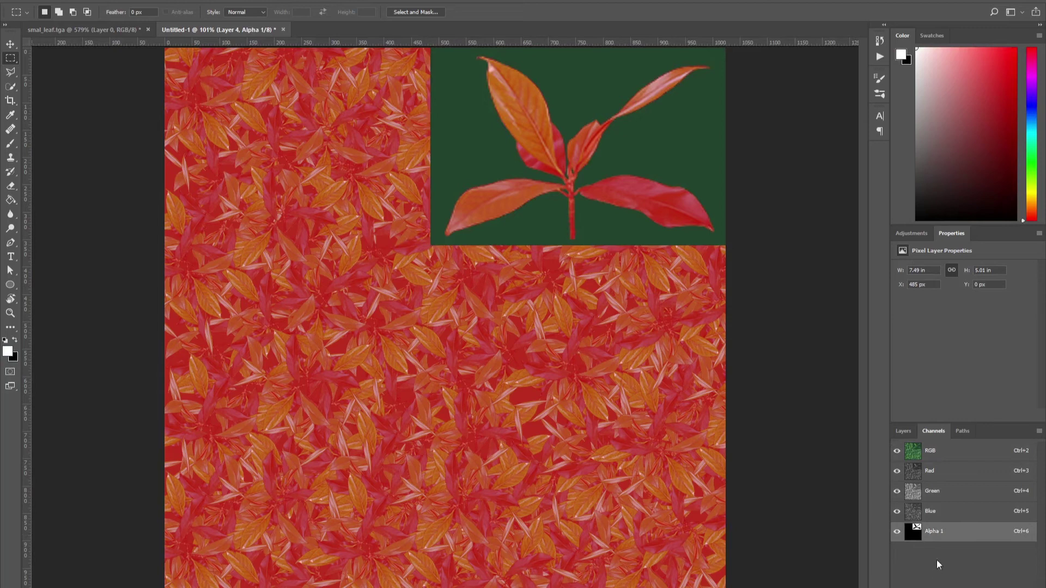
key(ctrl+i)
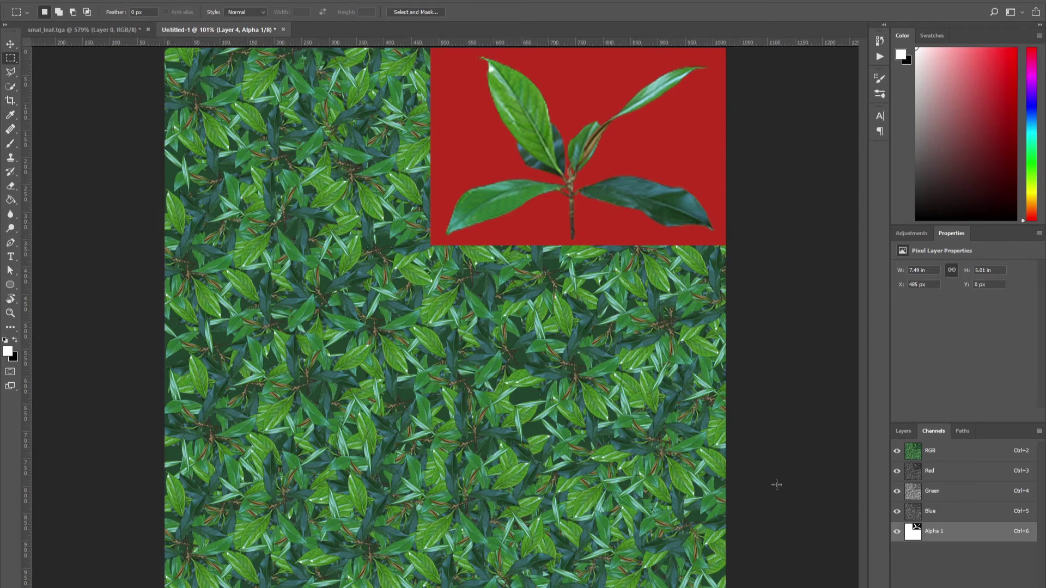
Save the texture as a 32 bits/pixel Targa with alpha channels, named leaves, in V:\SC3D_tutorials\Foliage_tut.
key(alt+f)
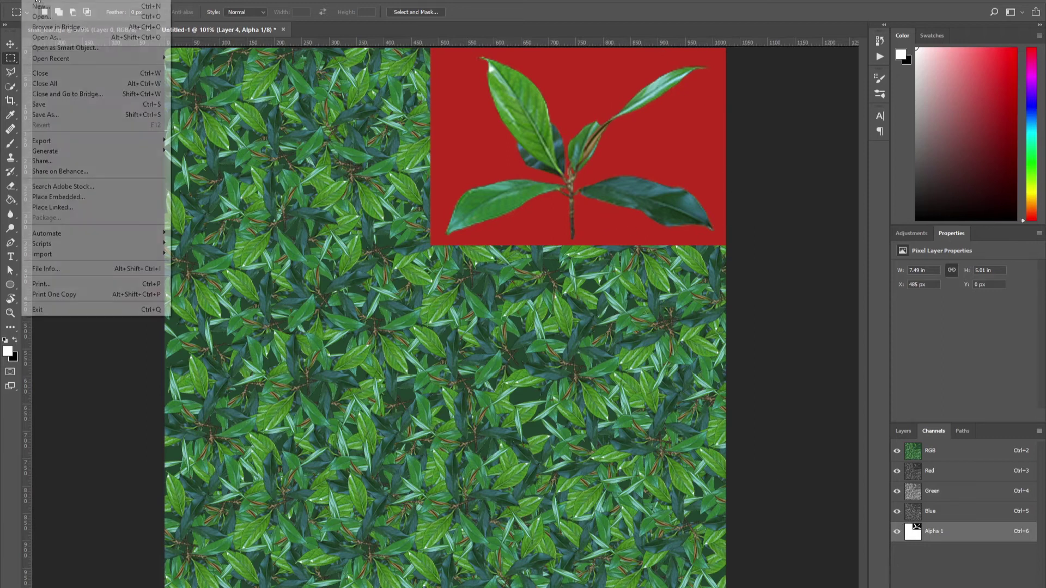
click(67, 115)
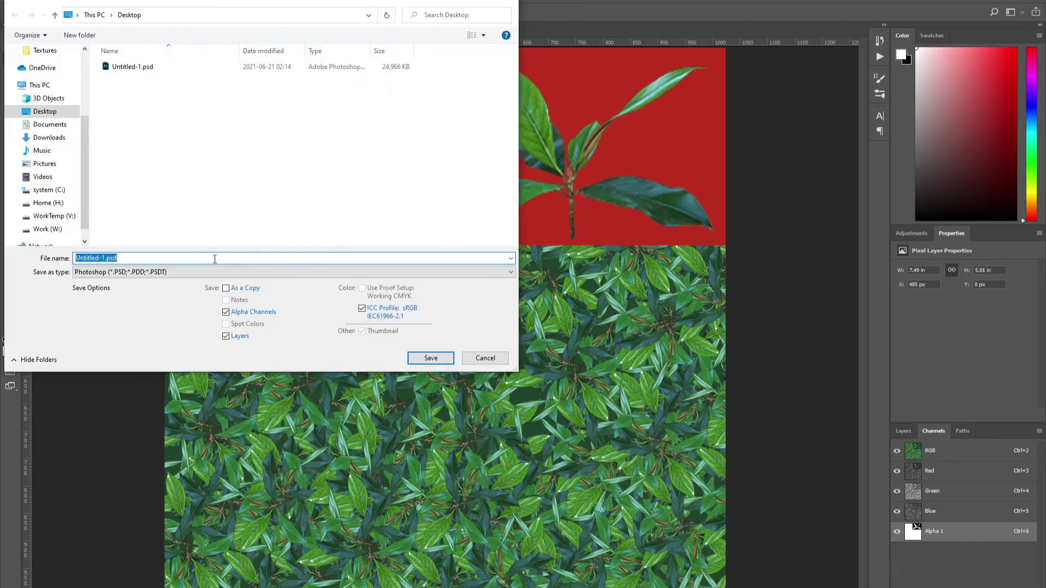
click(199, 272)
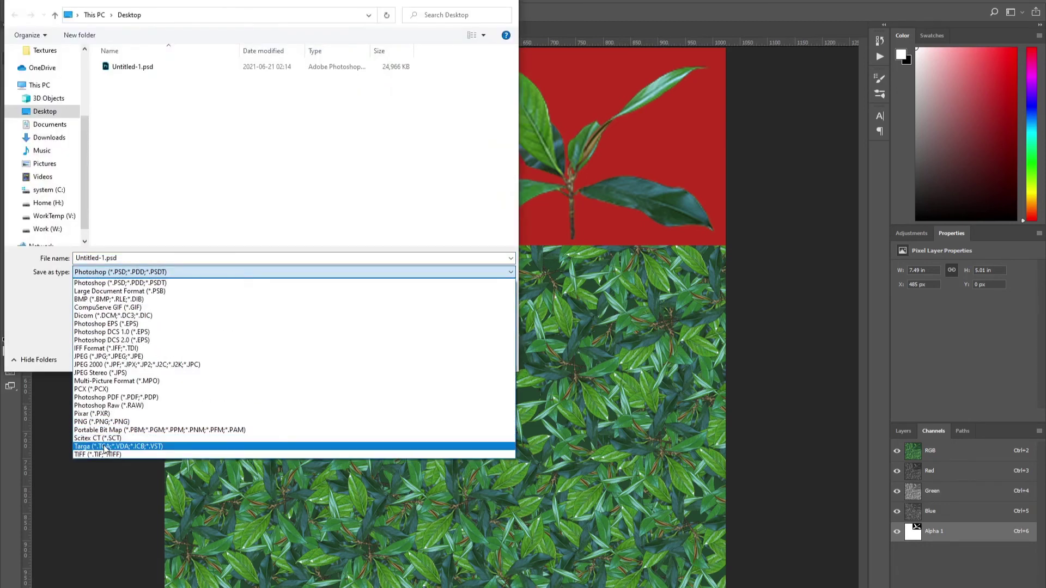
click(102, 447)
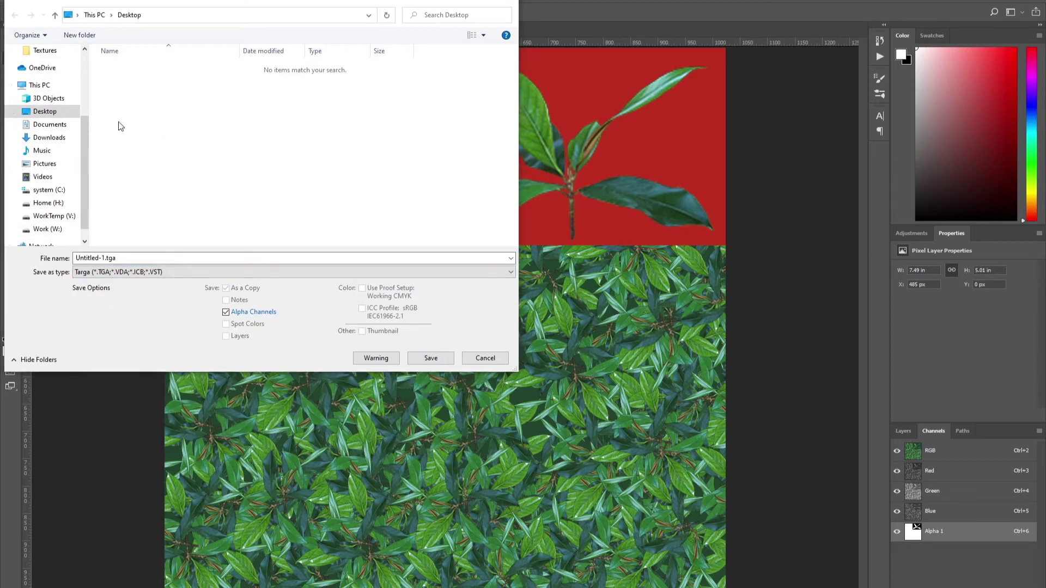
click(223, 14)
text(V:\SC3D_tutorials\Foliage_tut)
key(Return)
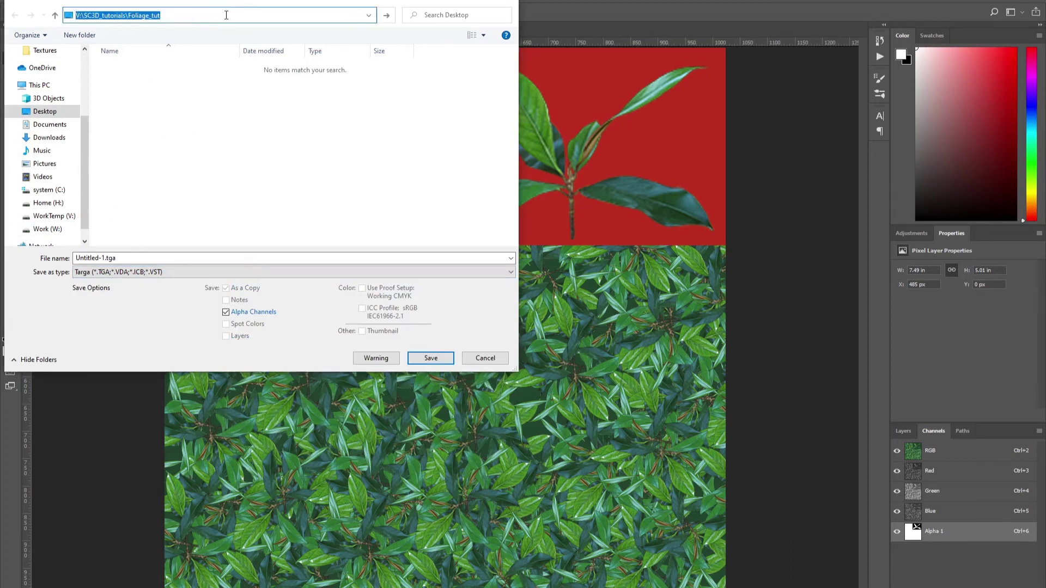
click(171, 258)
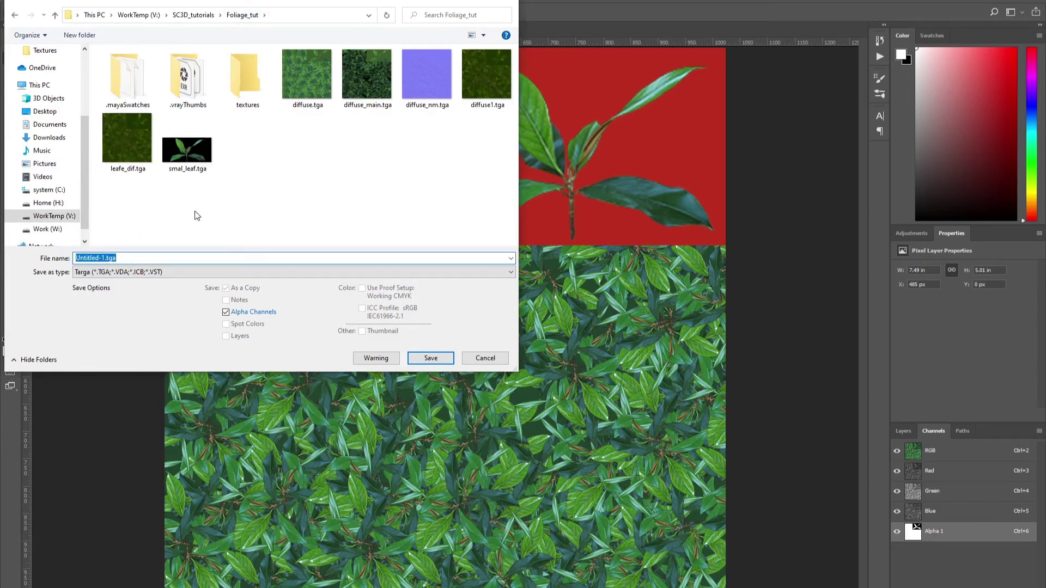
text(leaves)
click(439, 359)
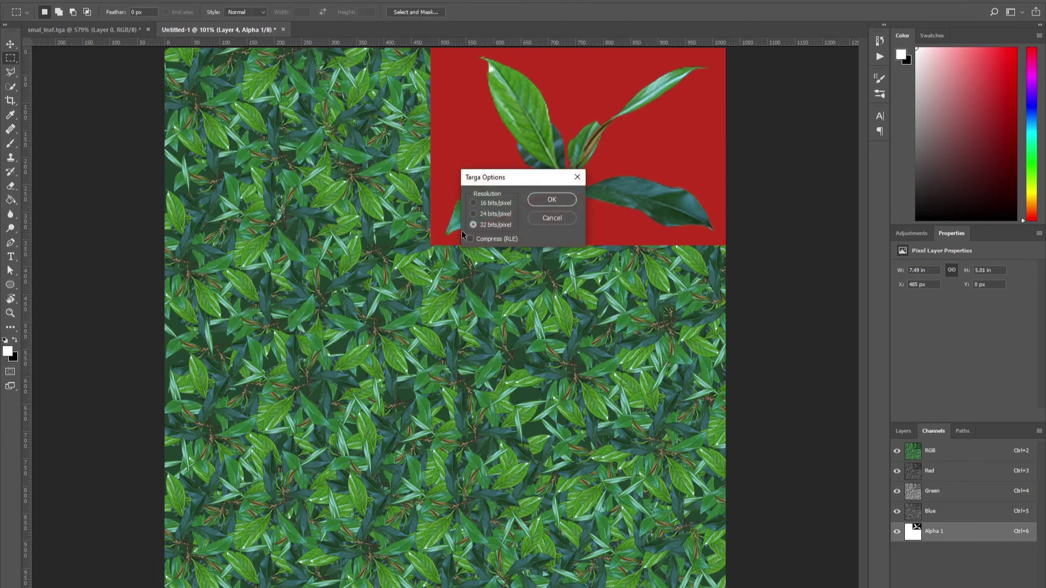
click(550, 203)
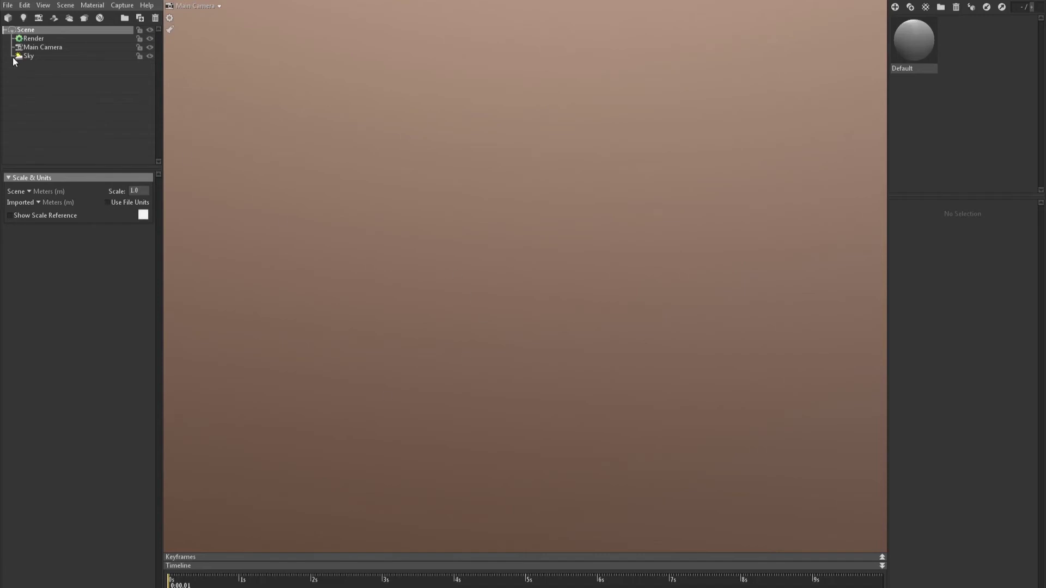
Switch to Marmoset Toolbag and light the scene's sky with the Forest Path preset.
click(41, 48)
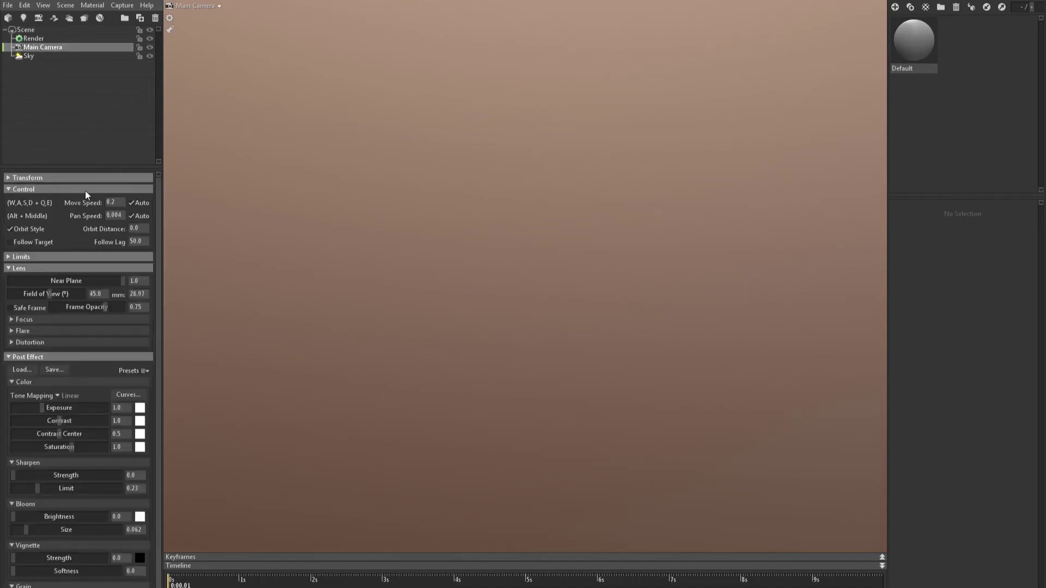
click(24, 56)
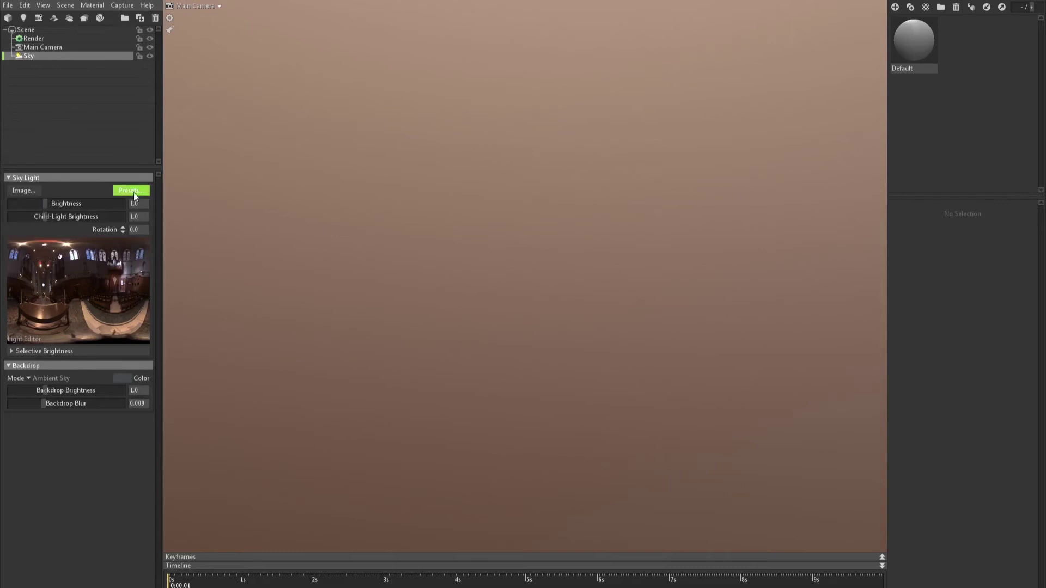
click(132, 191)
click(368, 529)
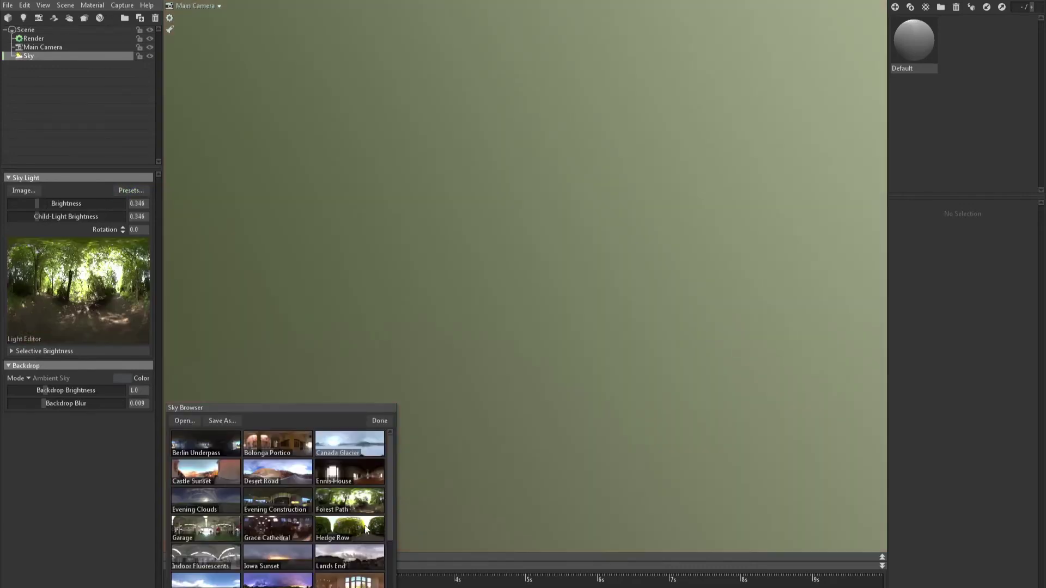
click(363, 523)
click(358, 502)
click(380, 421)
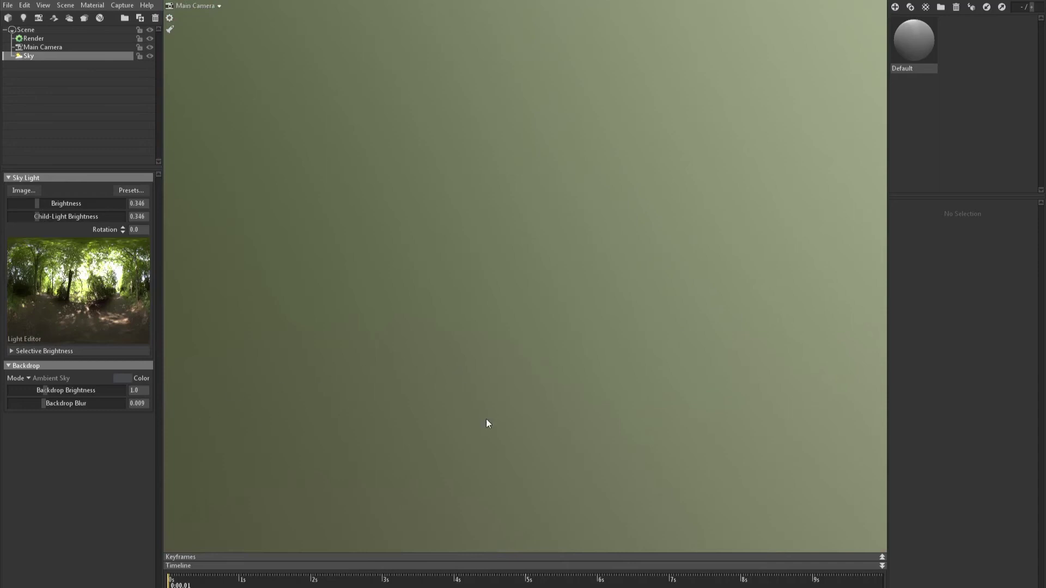
Set the sky's backdrop mode to Color and choose a very dark green for it.
mouse_move(472, 386)
mouse_down()
mouse_move(555, 382)
mouse_move(476, 389)
mouse_up()
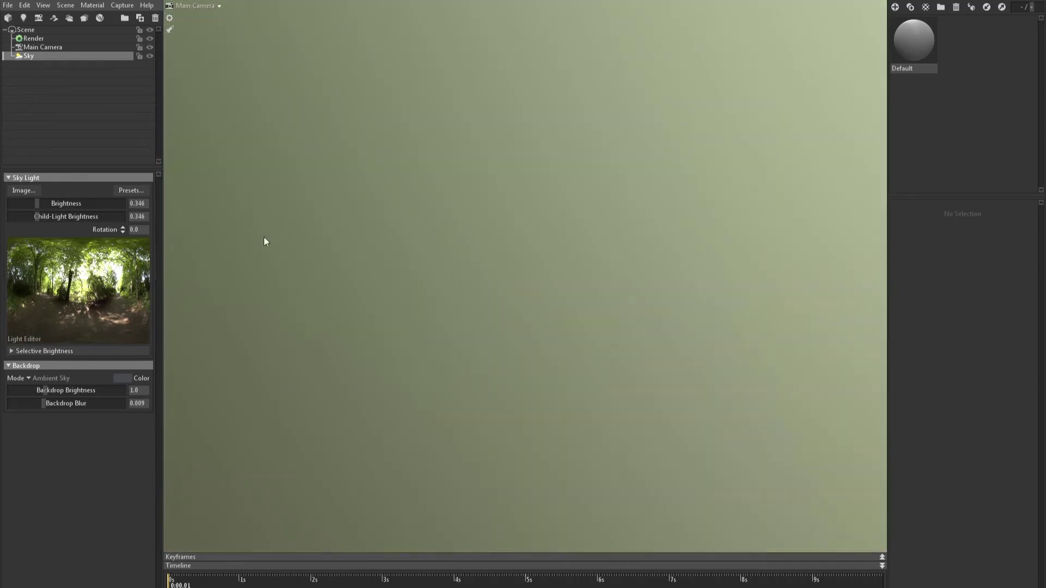
drag(265, 242, 568, 294)
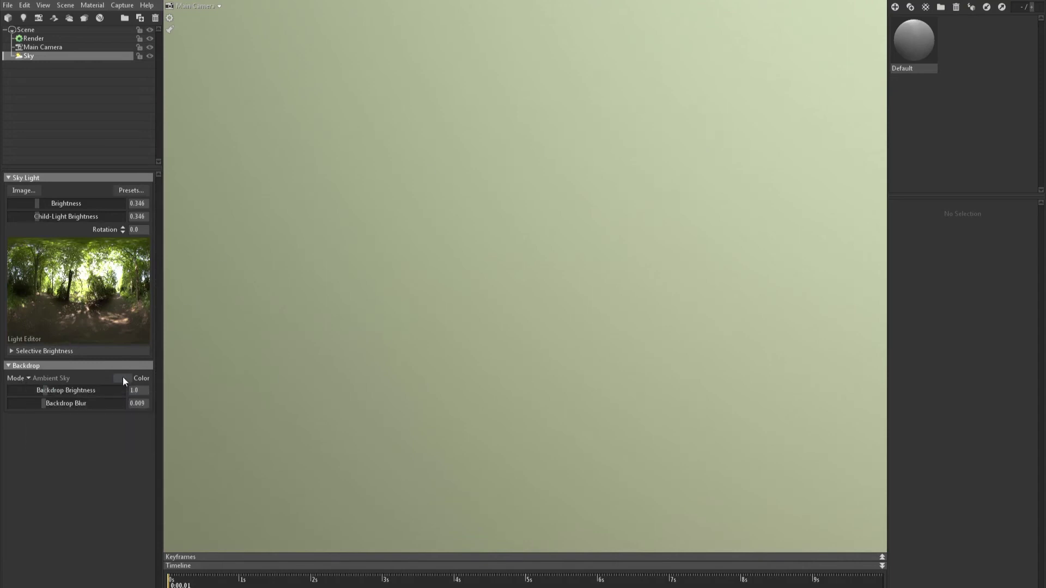
click(26, 379)
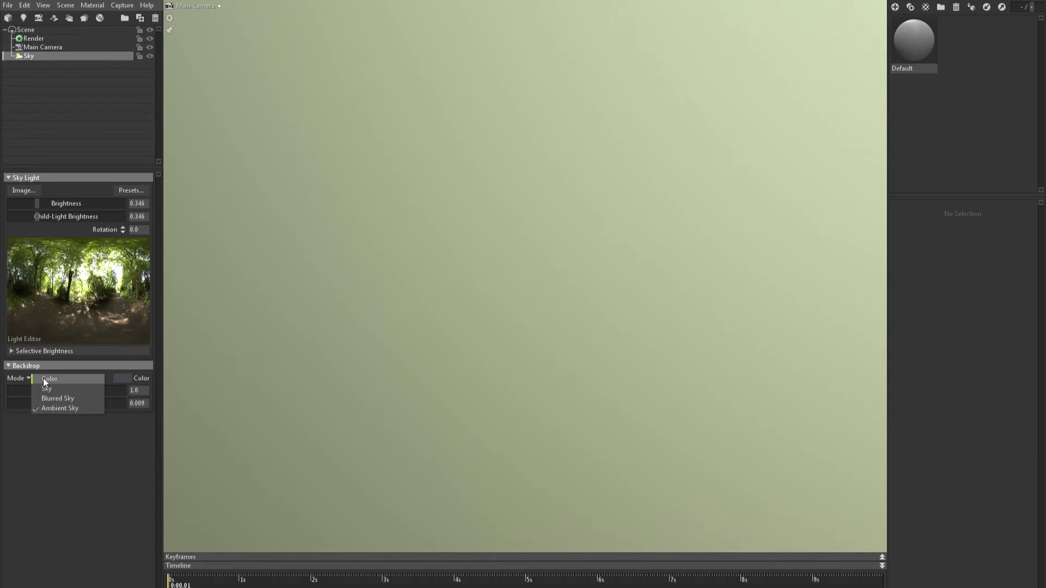
click(81, 381)
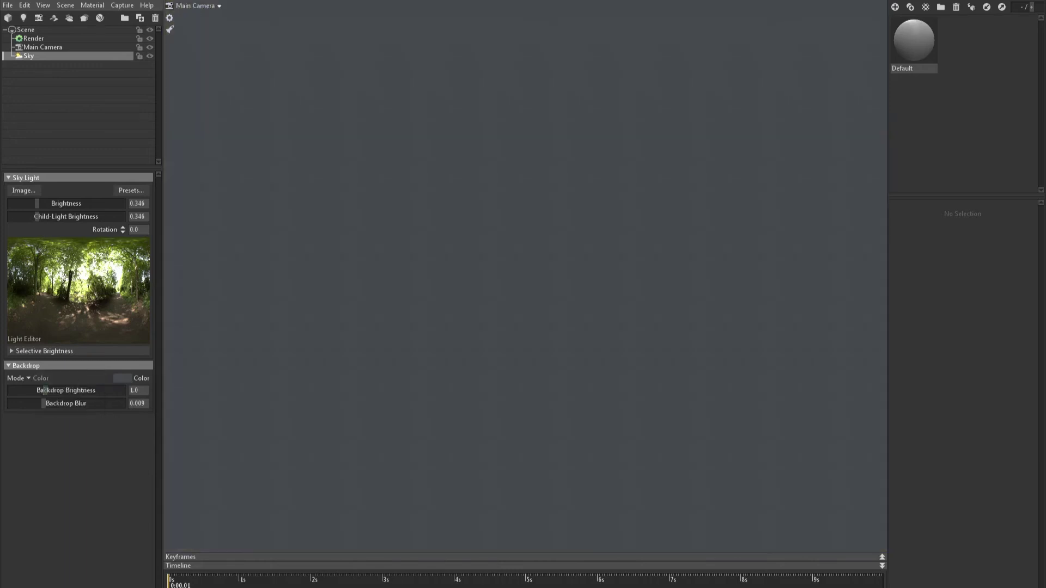
click(136, 379)
click(321, 576)
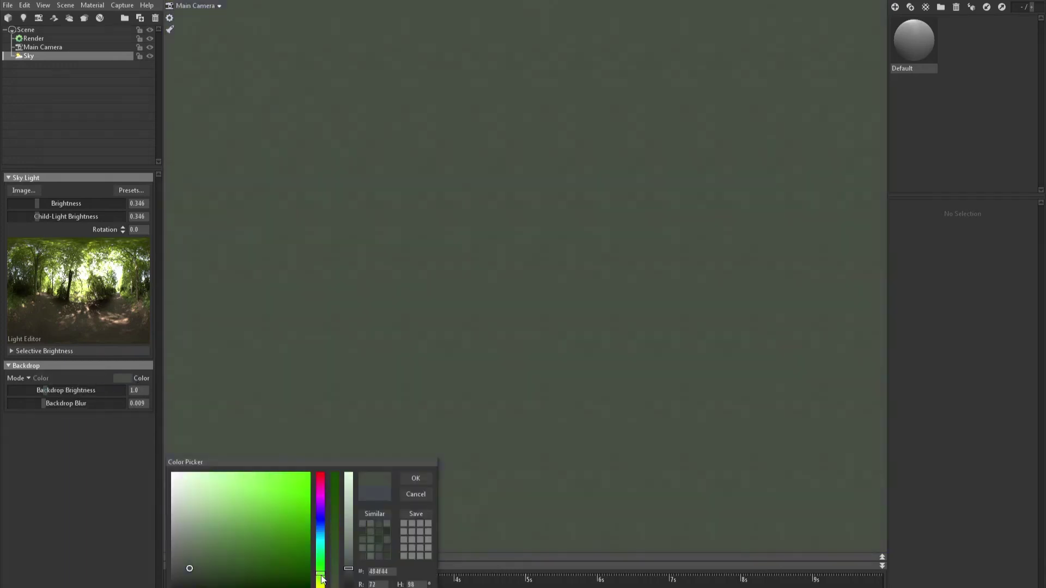
click(335, 523)
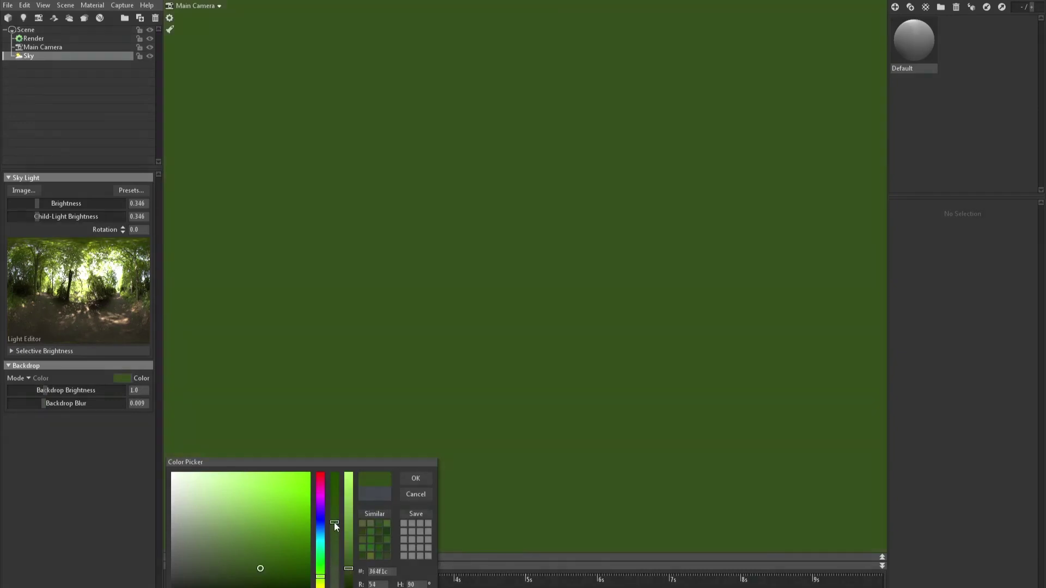
click(388, 538)
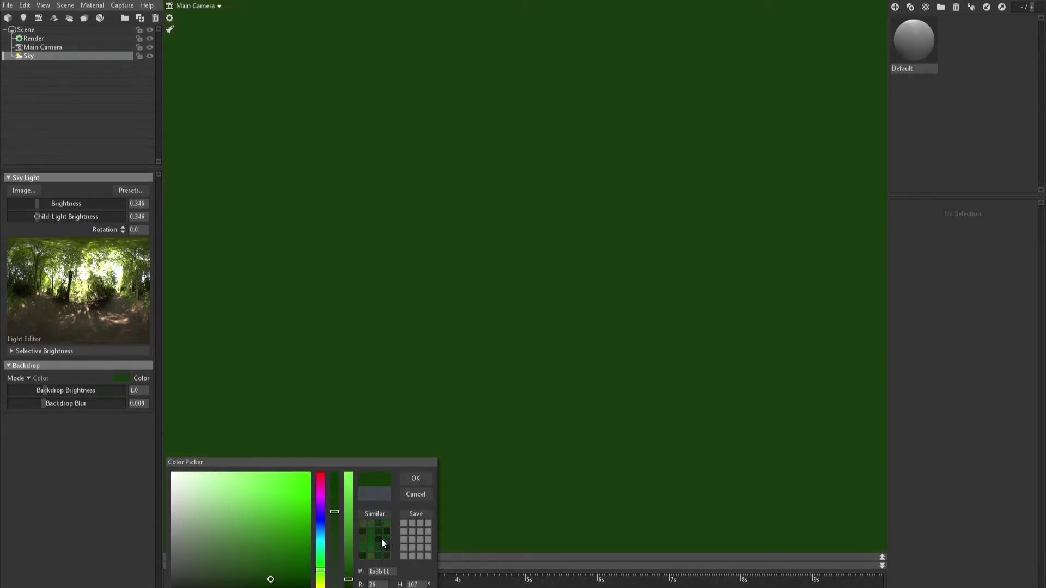
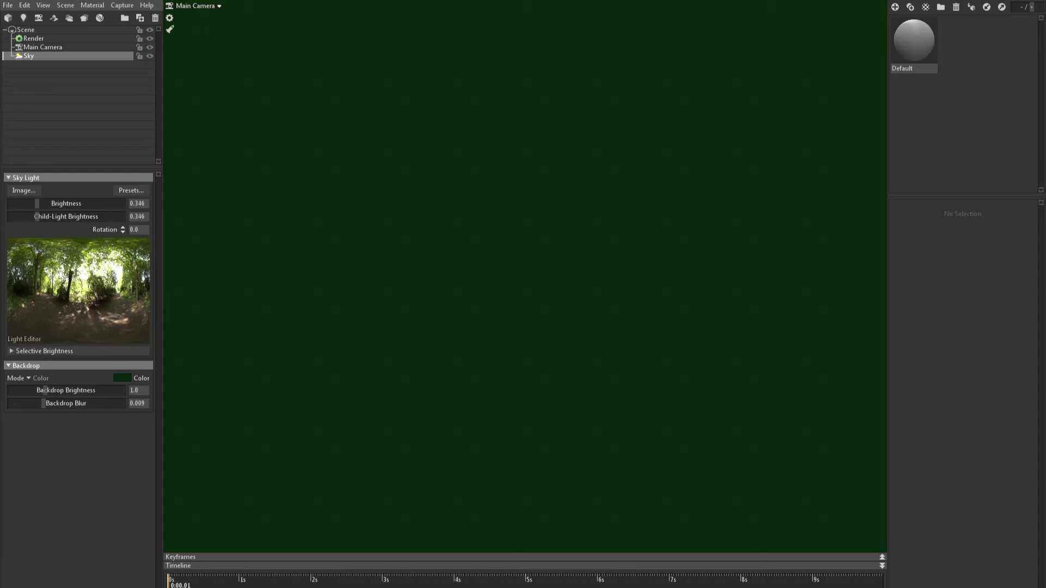
click(7, 5)
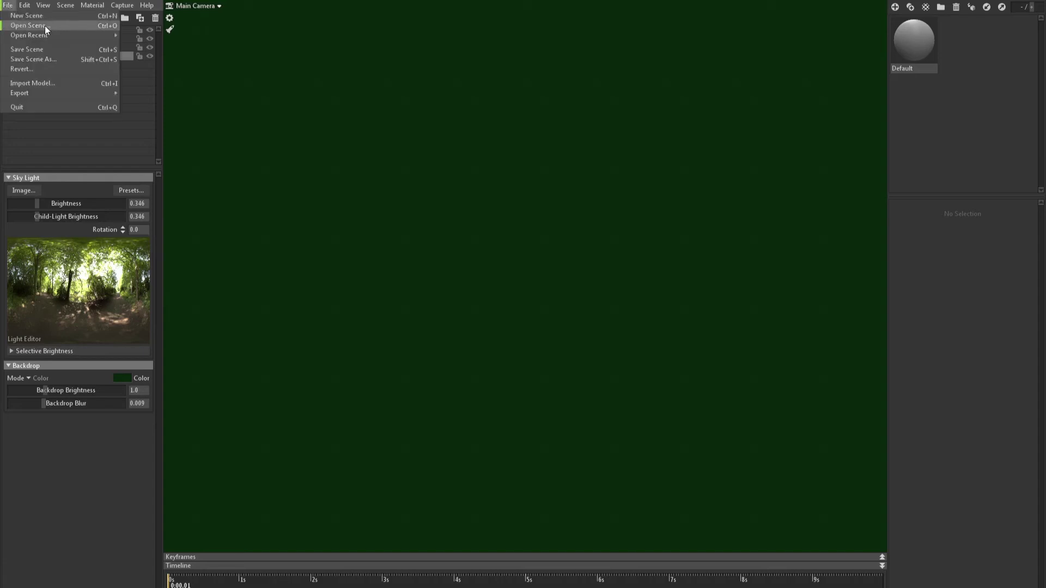
click(9, 16)
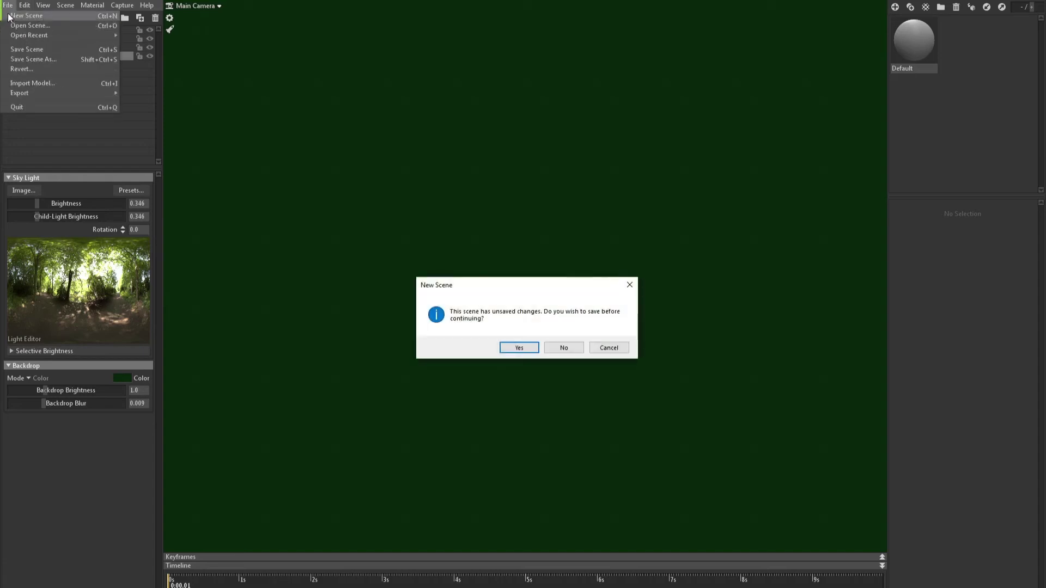
click(603, 349)
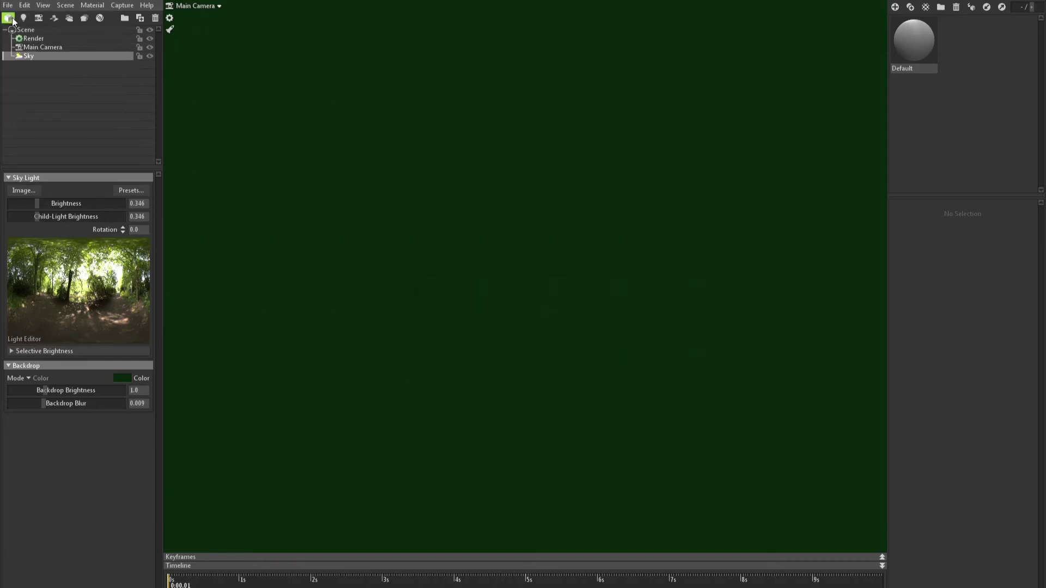
Import the bush mesh ball01.obj from the Foliage_tut folder into the scene.
key(ctrl+o)
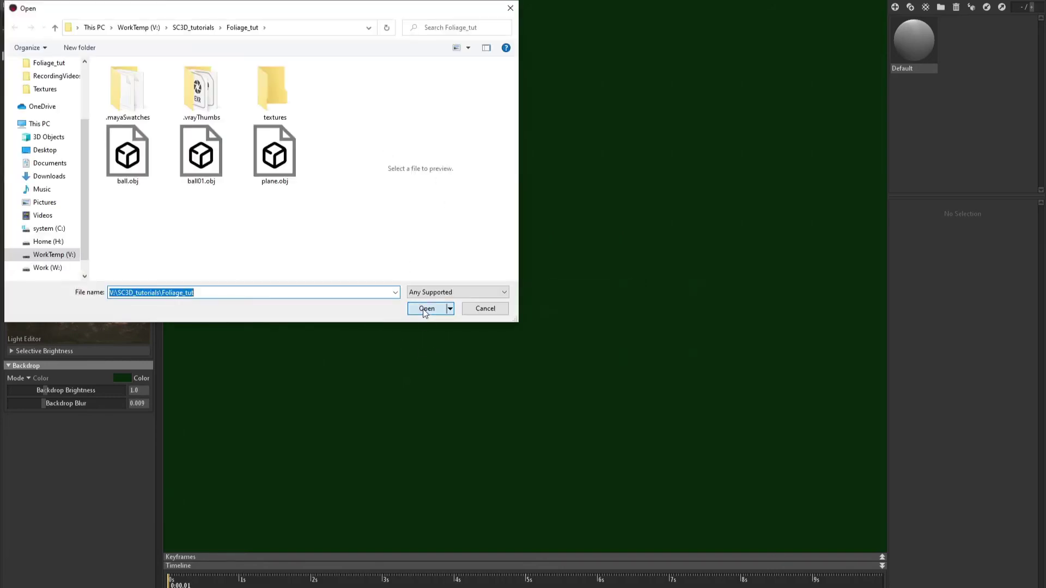
click(200, 161)
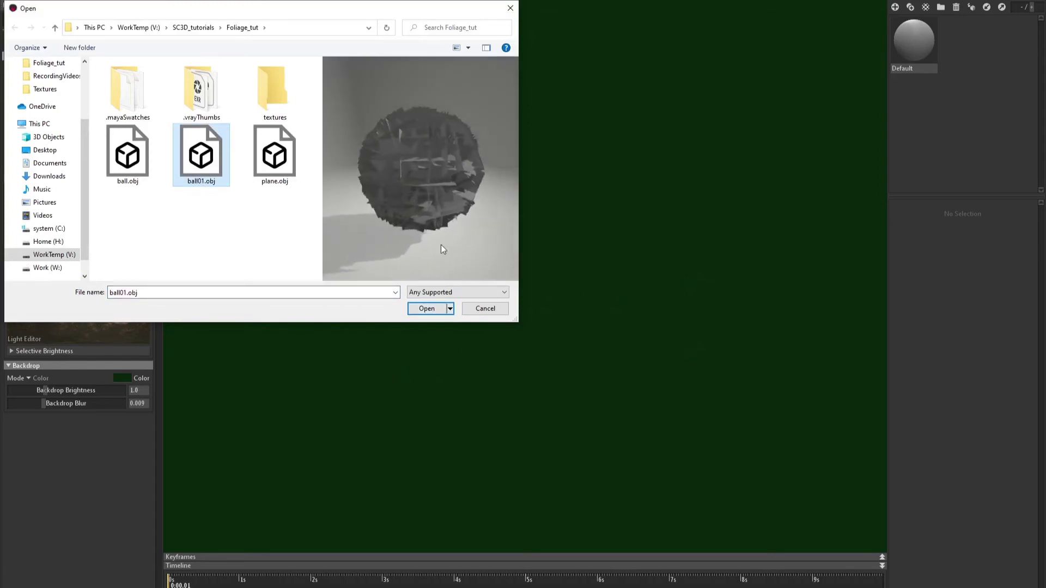
click(426, 309)
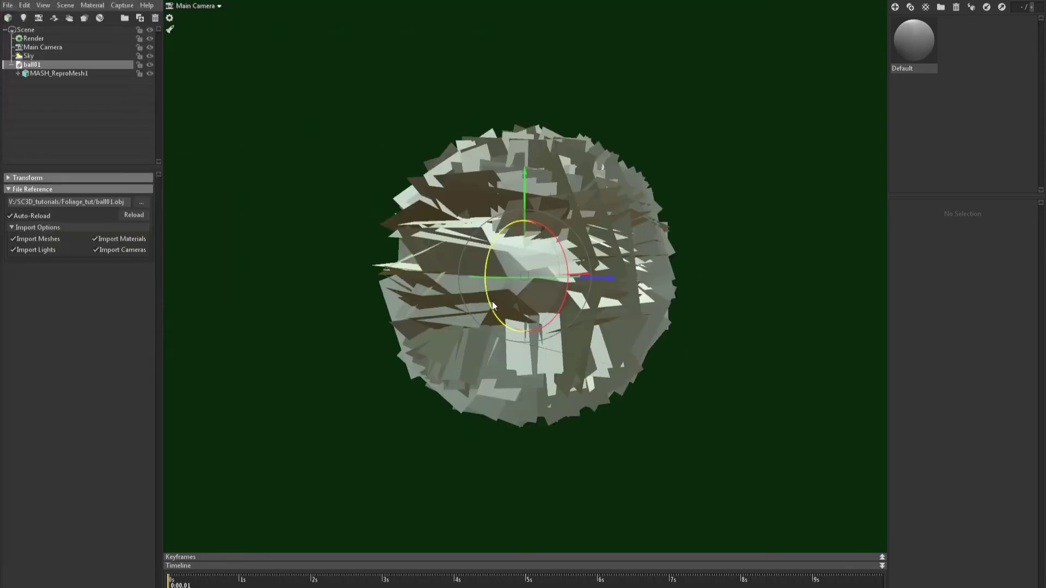
Load leaves.tga from the Foliage_tut folder as the albedo map of the Default material.
drag(564, 387, 640, 369)
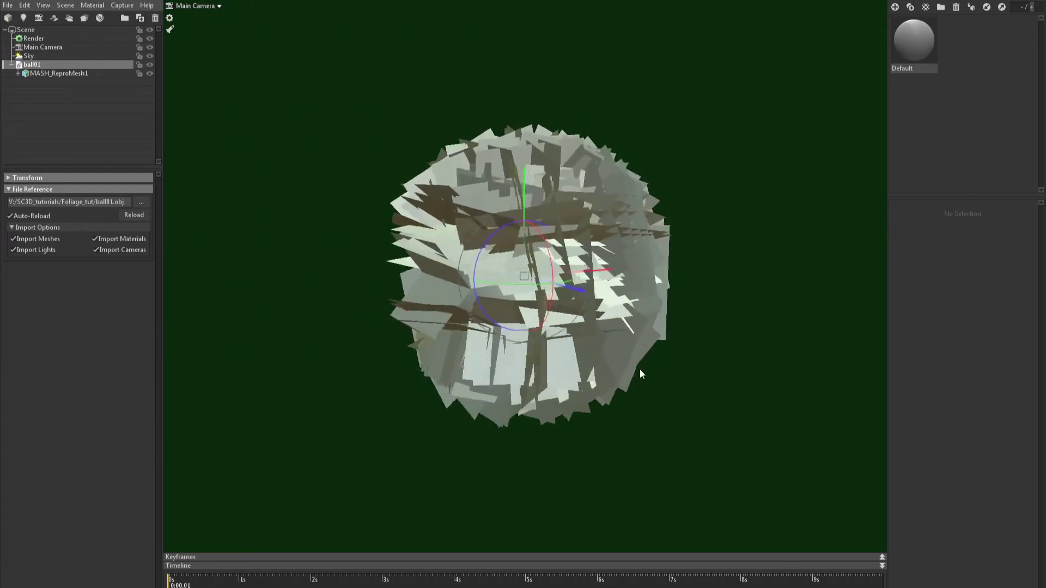
click(928, 39)
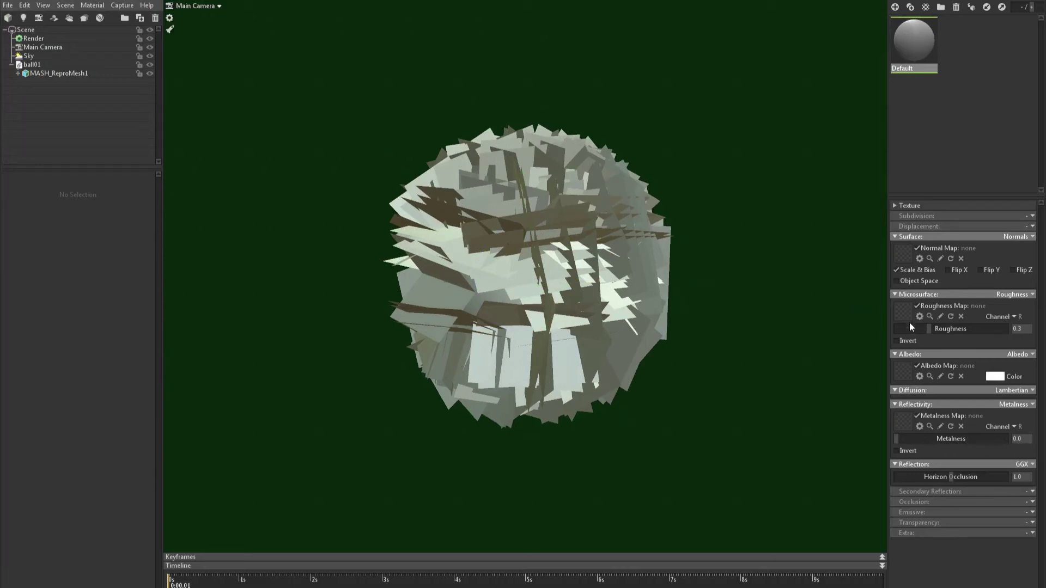
click(905, 372)
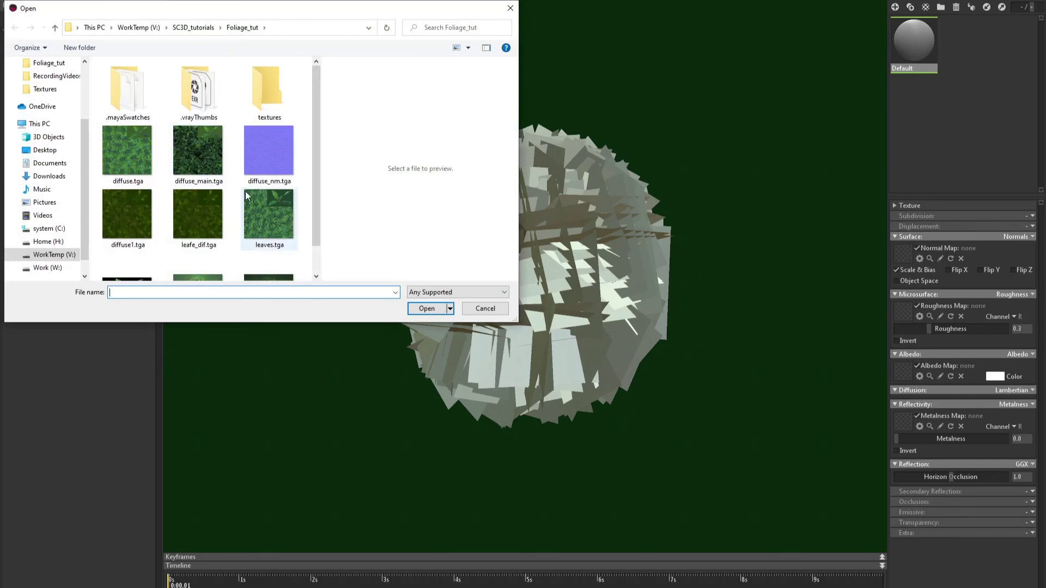
click(275, 214)
click(423, 306)
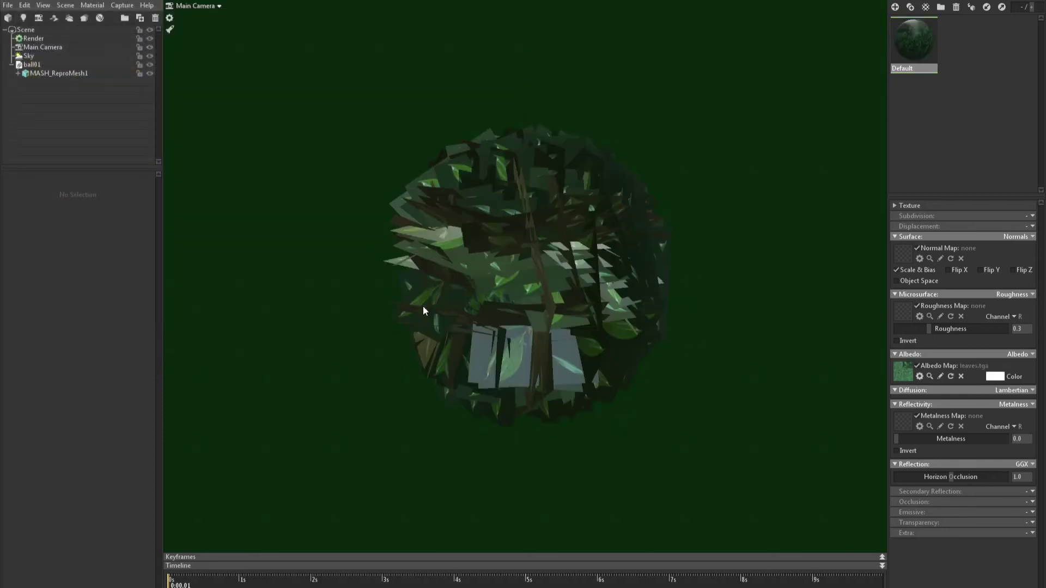
Set the Default material's transparency to Cutout so the leaf alpha masks the planes.
drag(655, 264, 602, 289)
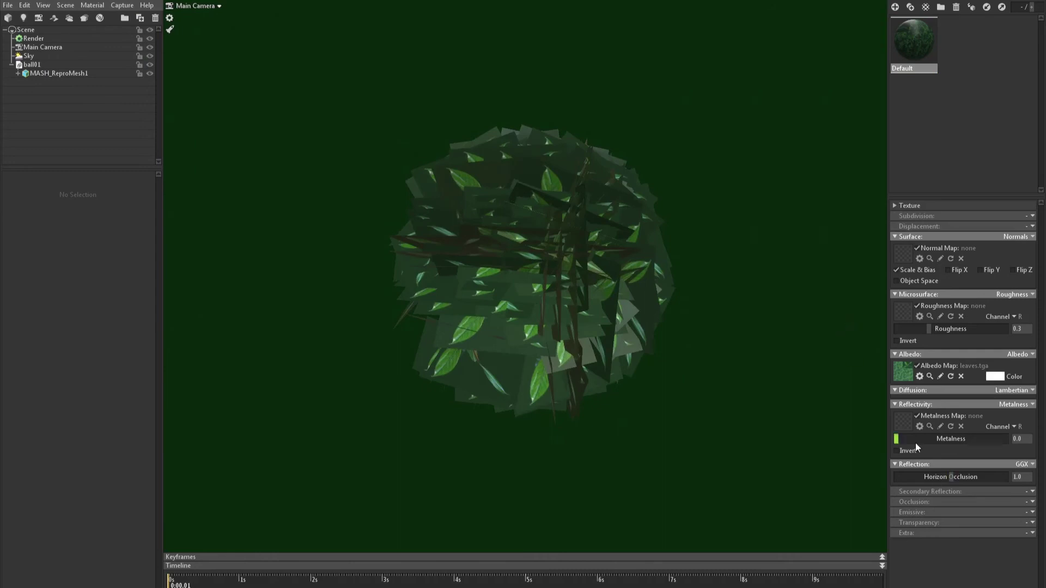
click(1031, 526)
click(998, 547)
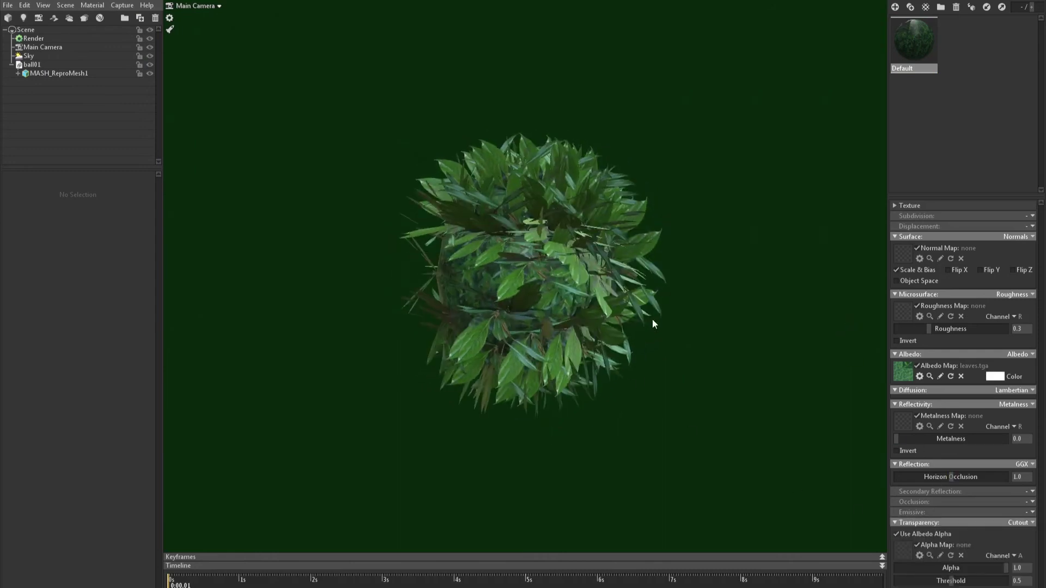
Add two spot lights aimed at the bush, one from above and one from the side.
drag(653, 319, 471, 423)
scroll(489, 345, up, 3)
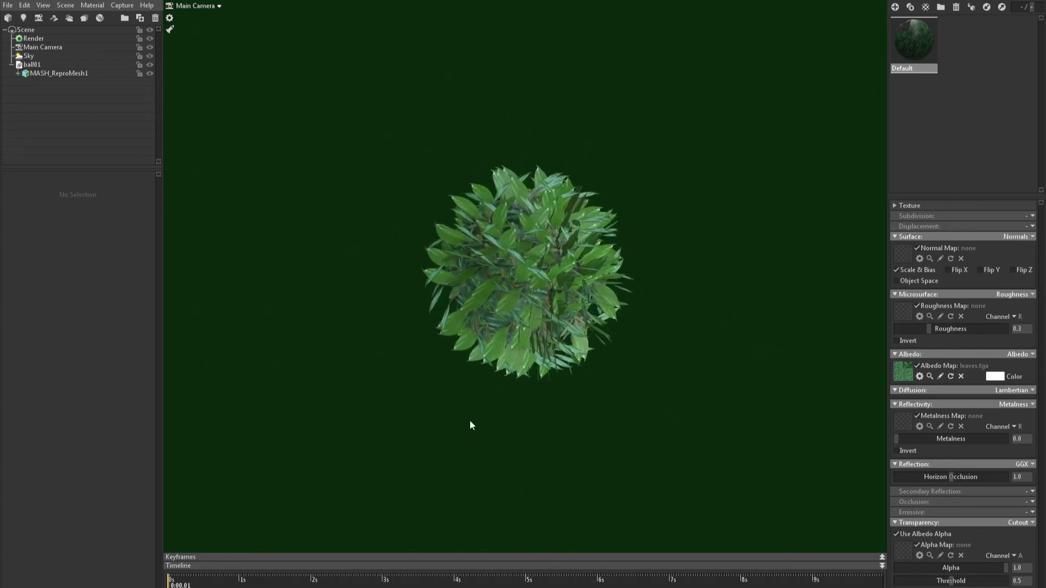
click(23, 18)
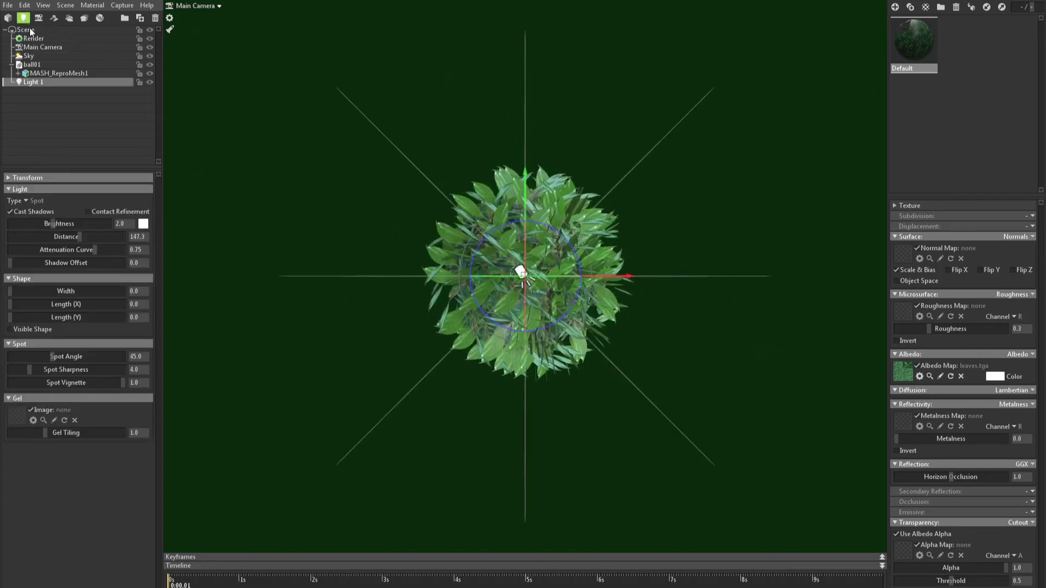
drag(523, 218, 905, 179)
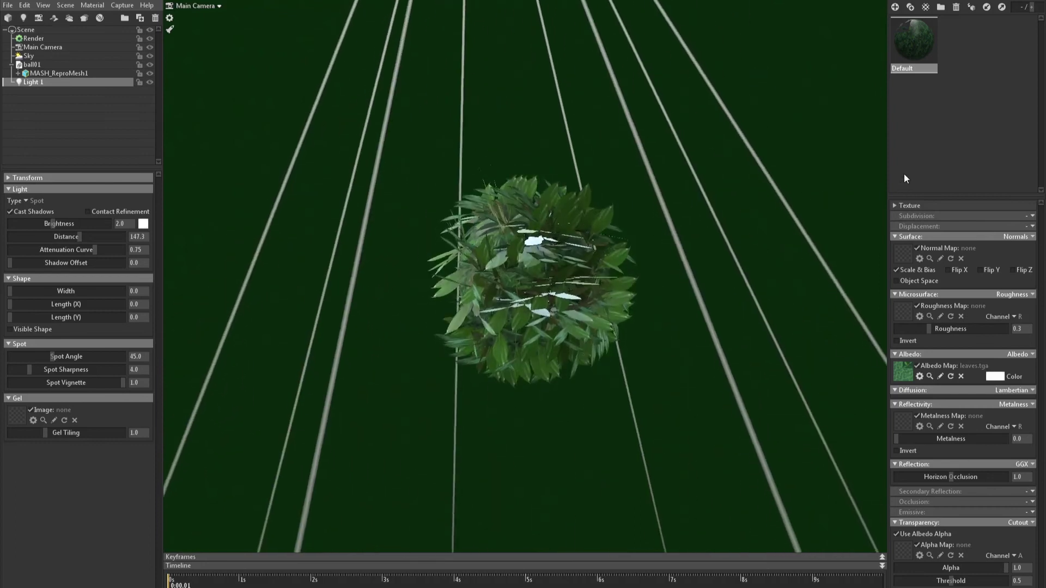
click(23, 18)
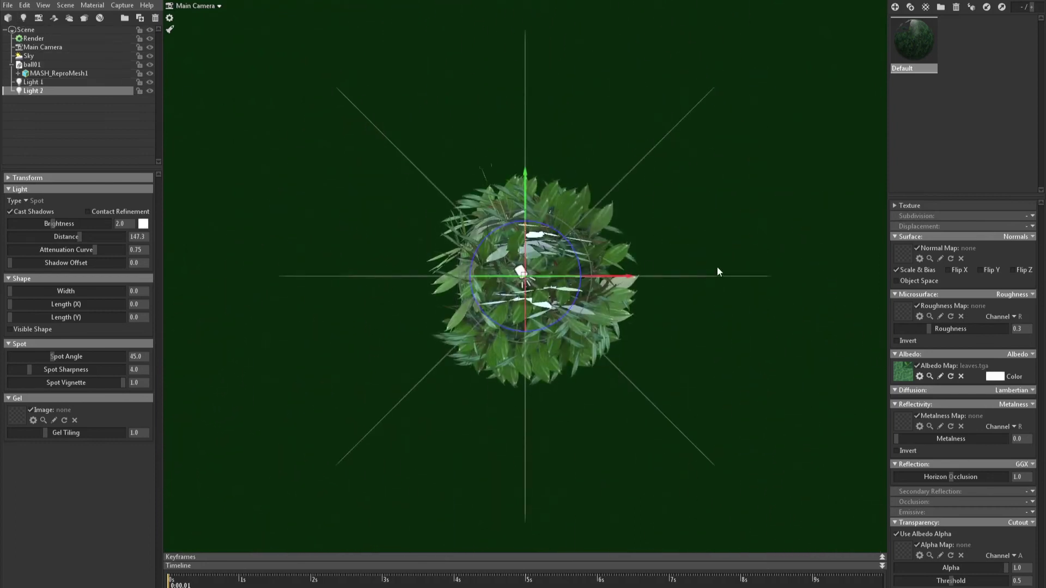
drag(718, 271, 572, 272)
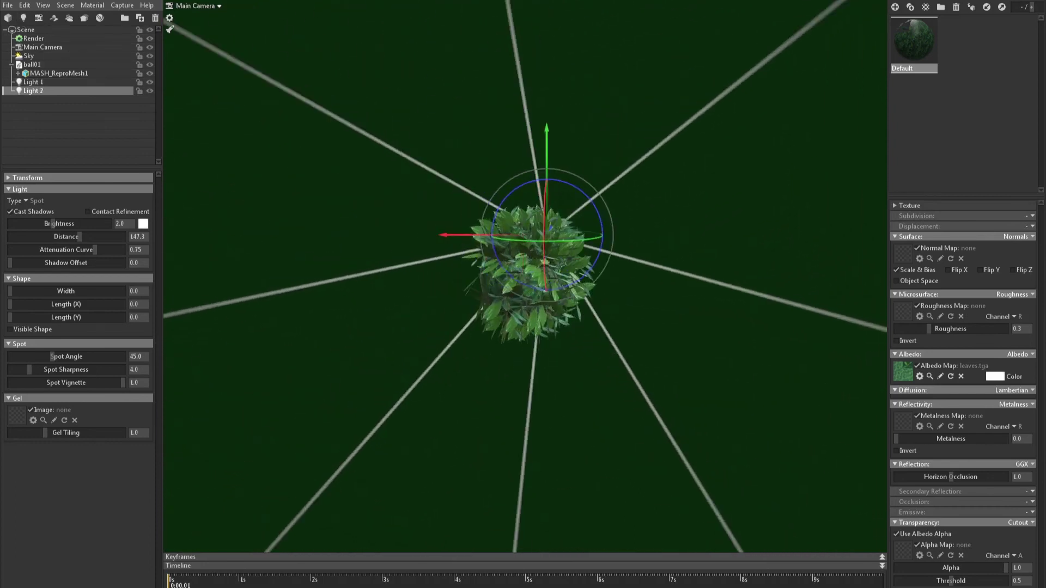
right_drag(606, 273, 457, 266)
Set Light 1's brightness to 38.32, its distance to about 130 and its shape width to 57.24.
click(34, 82)
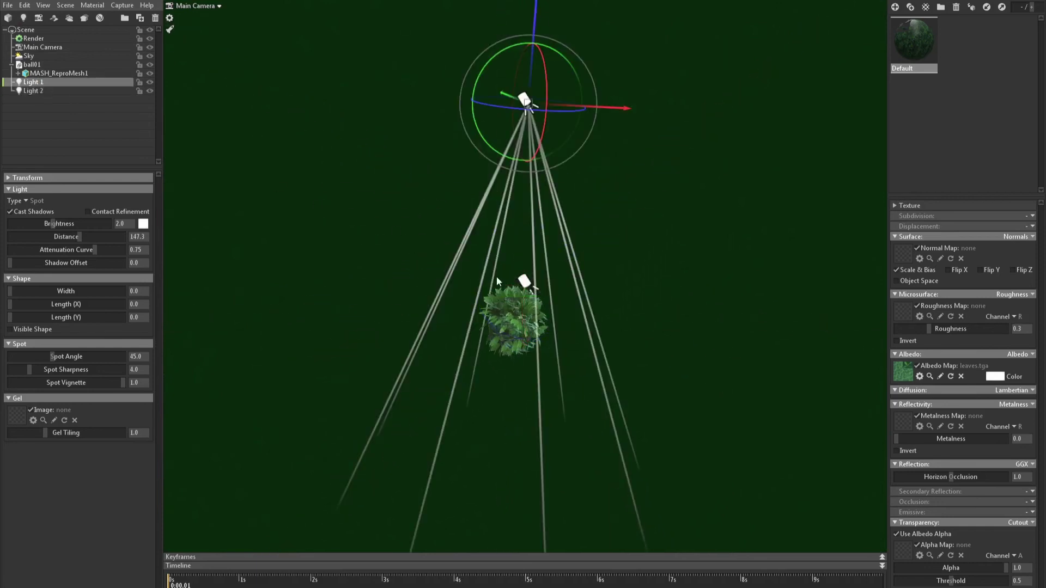
drag(499, 340, 497, 276)
right_drag(497, 276, 564, 375)
drag(564, 375, 591, 277)
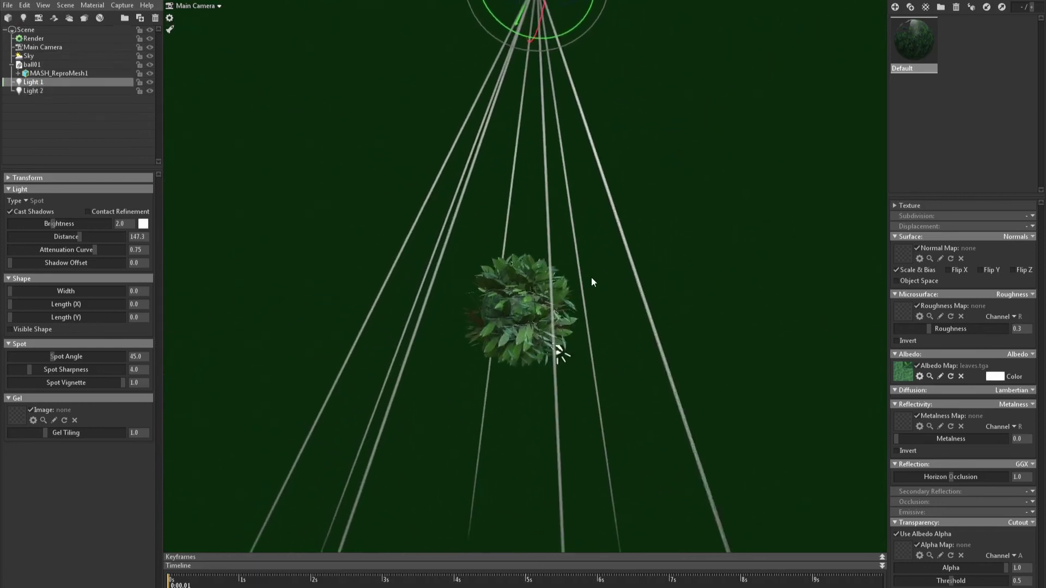
right_drag(591, 277, 571, 372)
scroll(571, 371, down, 5)
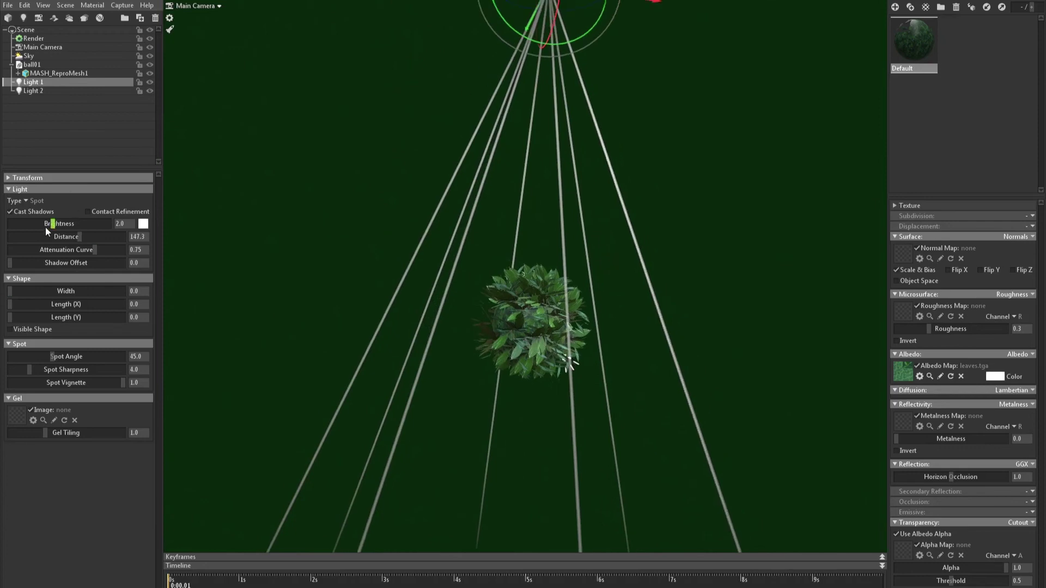
drag(46, 226, 79, 237)
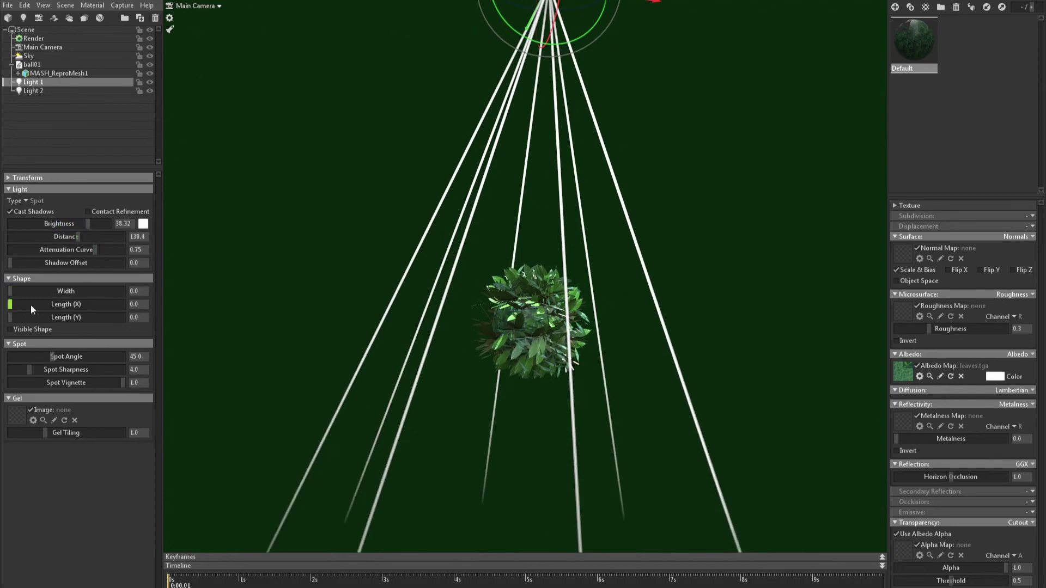
drag(31, 292, 61, 302)
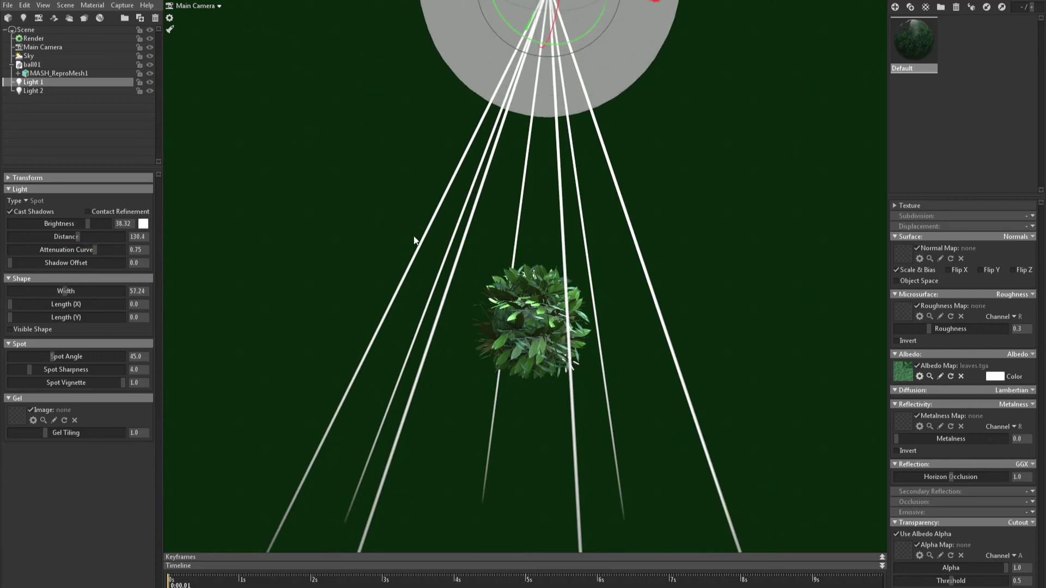
Set Light 2's brightness to 59.22 and check the lighting around the bush.
drag(414, 240, 242, 157)
click(49, 91)
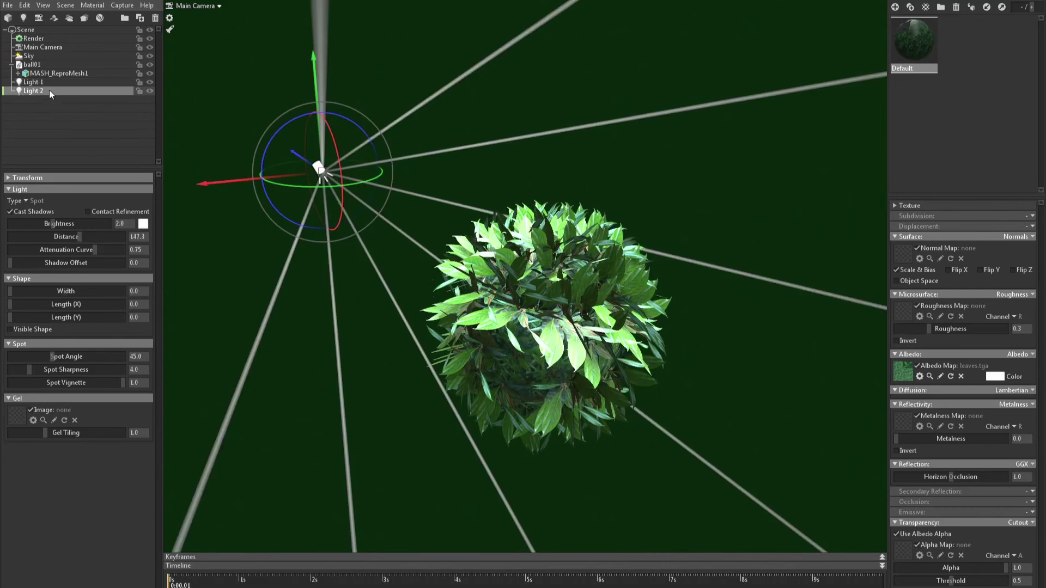
drag(58, 223, 95, 233)
drag(676, 252, 630, 238)
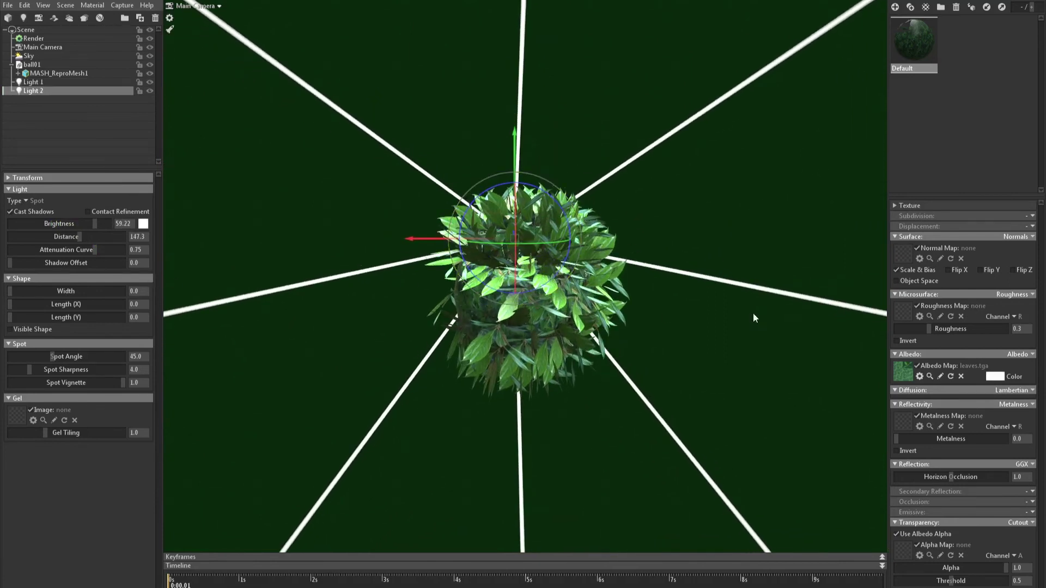
right_drag(754, 314, 659, 250)
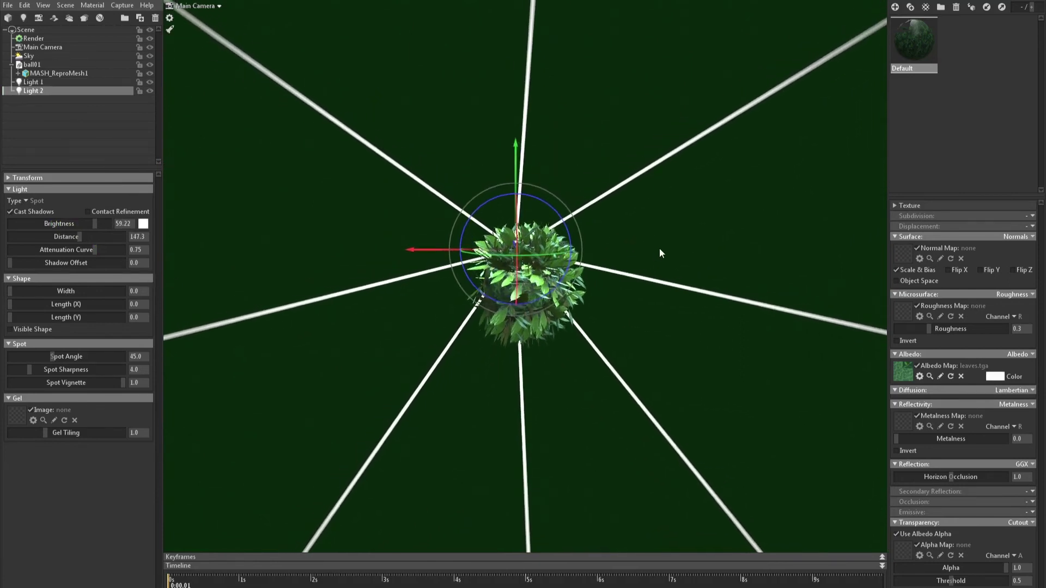
drag(660, 248, 383, 214)
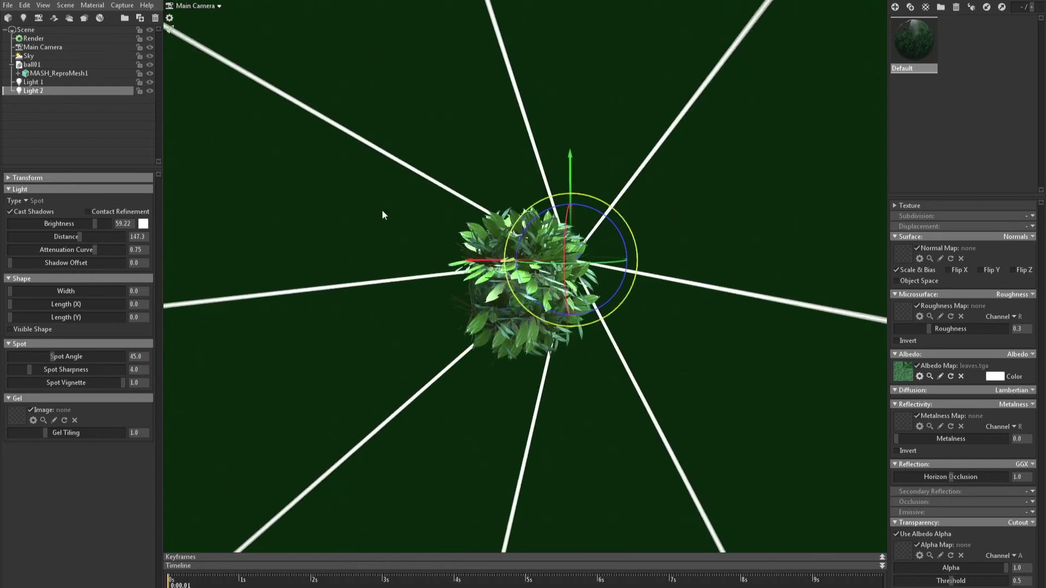
Add fog to the scene and set its color to dark green 0f5a2c.
click(70, 20)
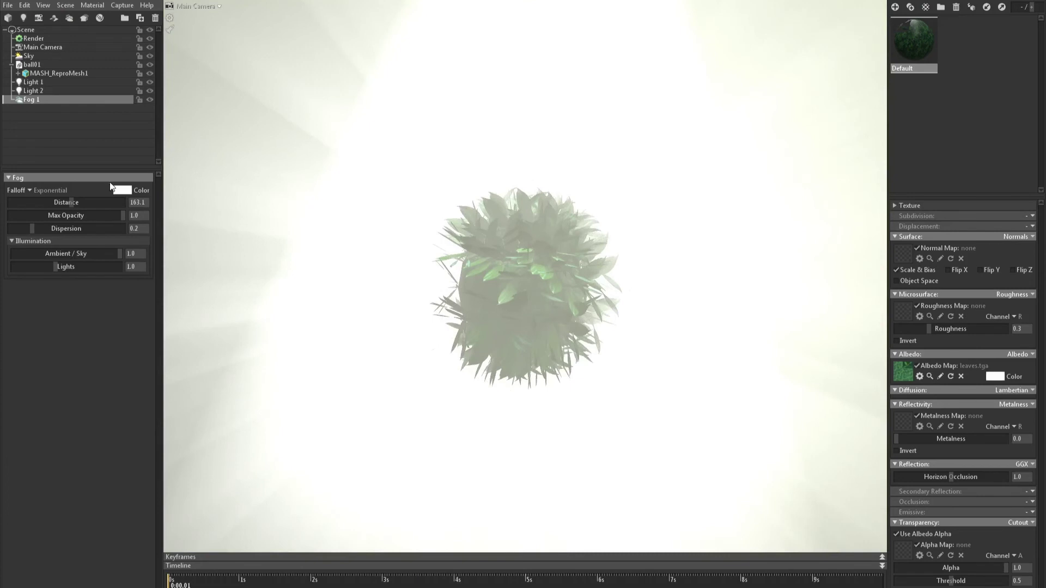
click(122, 190)
click(321, 555)
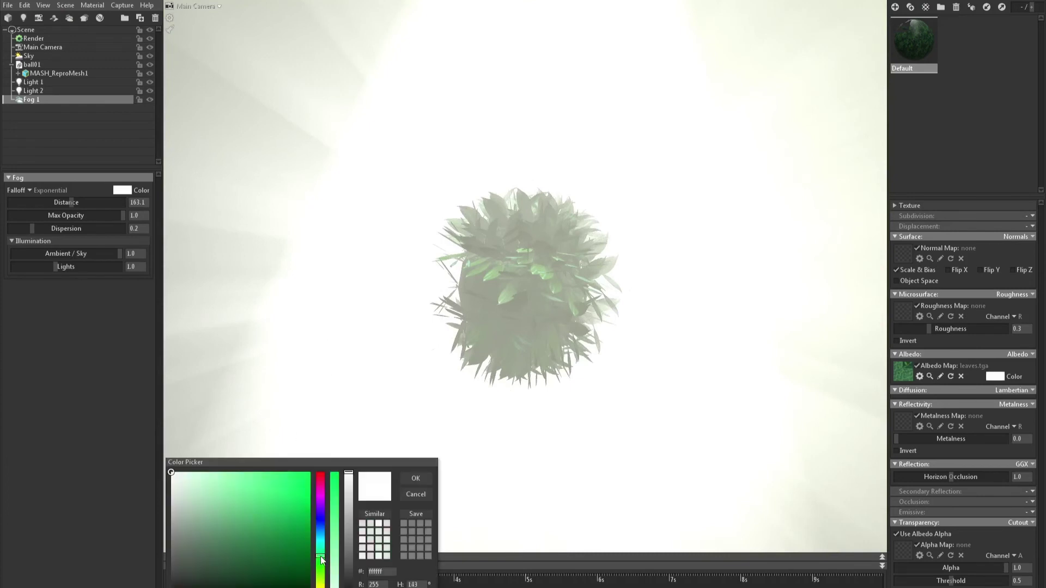
mouse_move(294, 494)
mouse_down()
mouse_move(276, 527)
mouse_move(288, 555)
mouse_up()
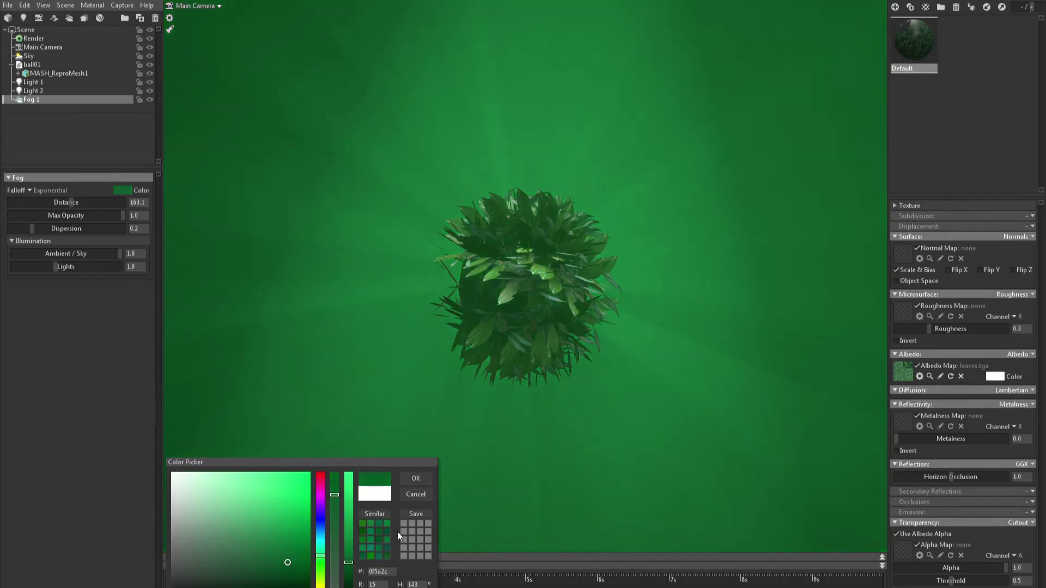
click(416, 479)
shift+drag(583, 416, 610, 422)
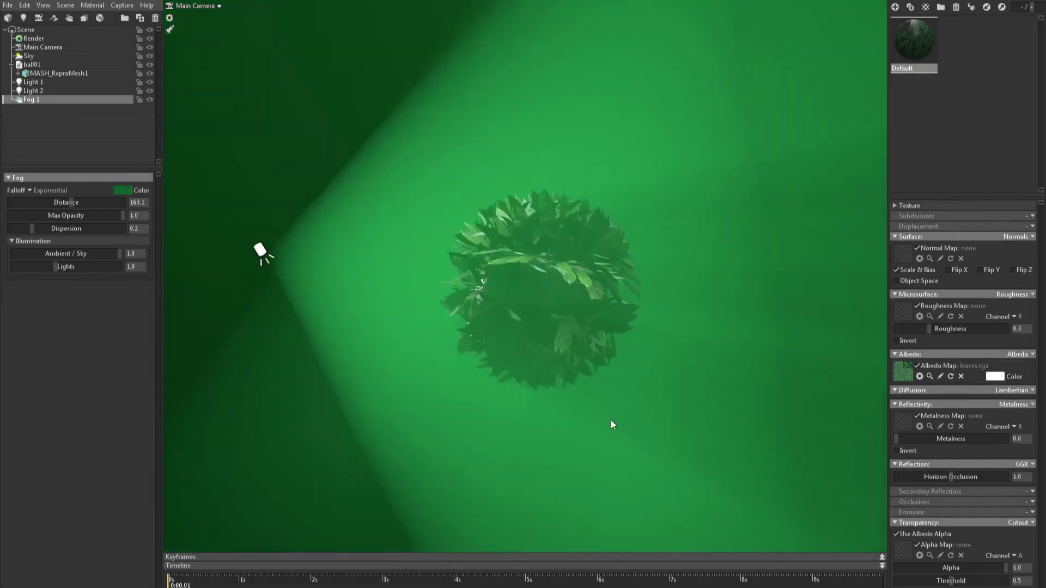
alt+right_drag(610, 422, 665, 477)
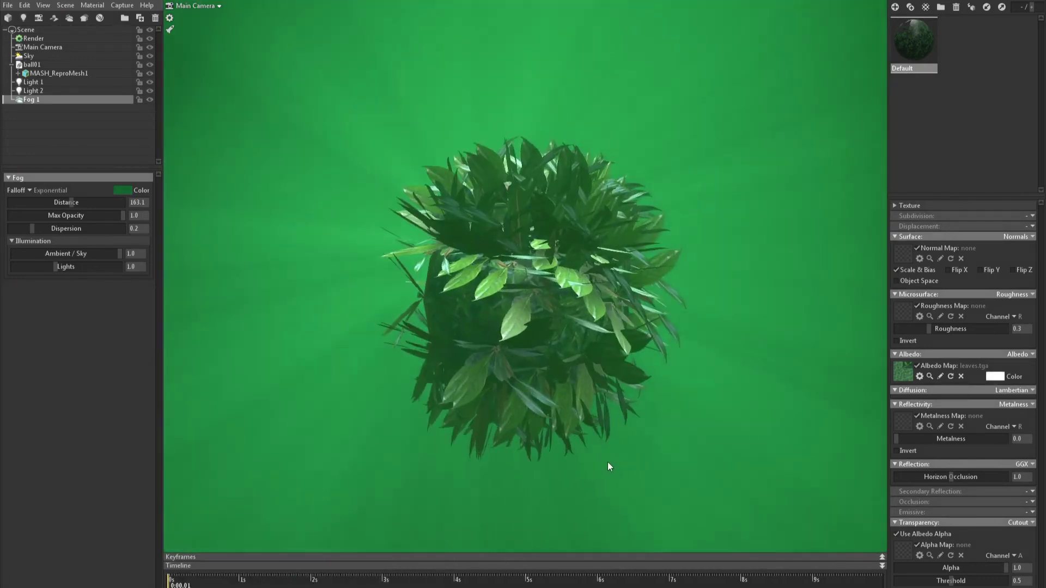
drag(608, 463, 497, 427)
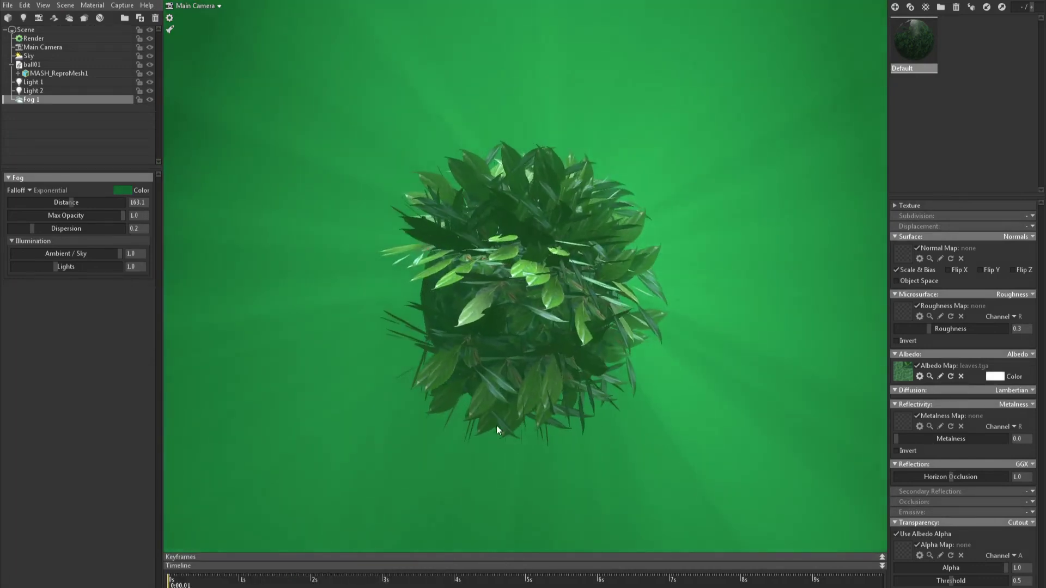
Change the fog color to a less saturated, greyer green.
click(122, 190)
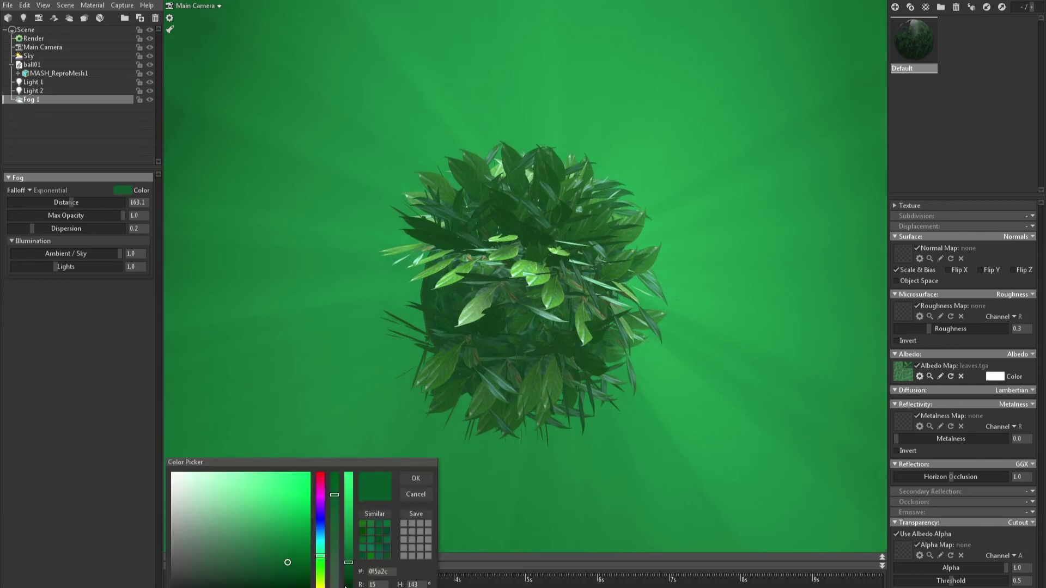
drag(275, 564, 239, 561)
click(414, 479)
drag(397, 460, 476, 440)
drag(420, 347, 591, 476)
Turn off Cull Back Faces on the bush mesh MASH_ReproMesh1 and check the leaves from several sides.
click(555, 356)
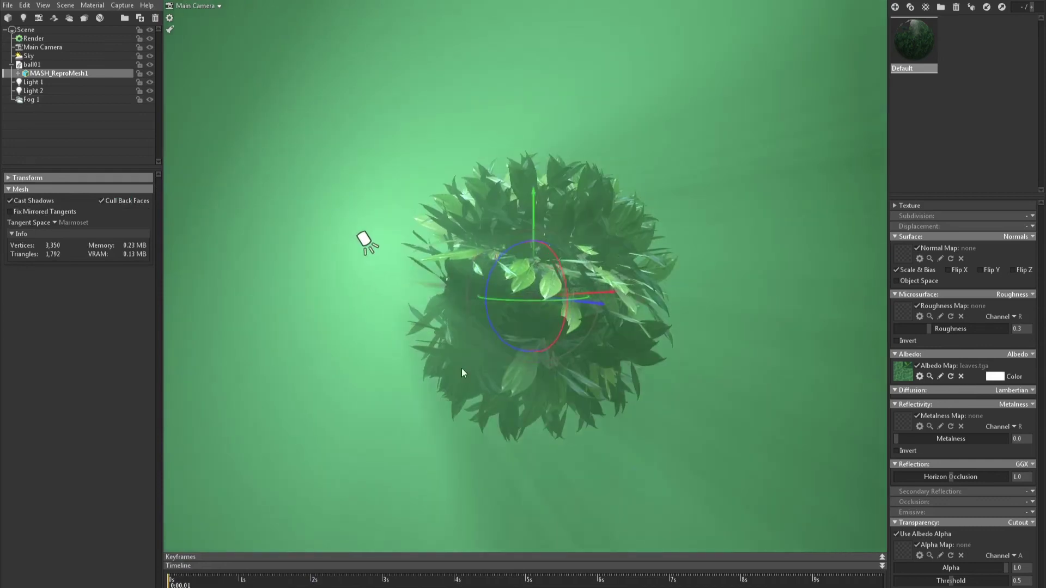
click(364, 235)
click(441, 331)
drag(488, 363, 448, 264)
drag(567, 438, 527, 421)
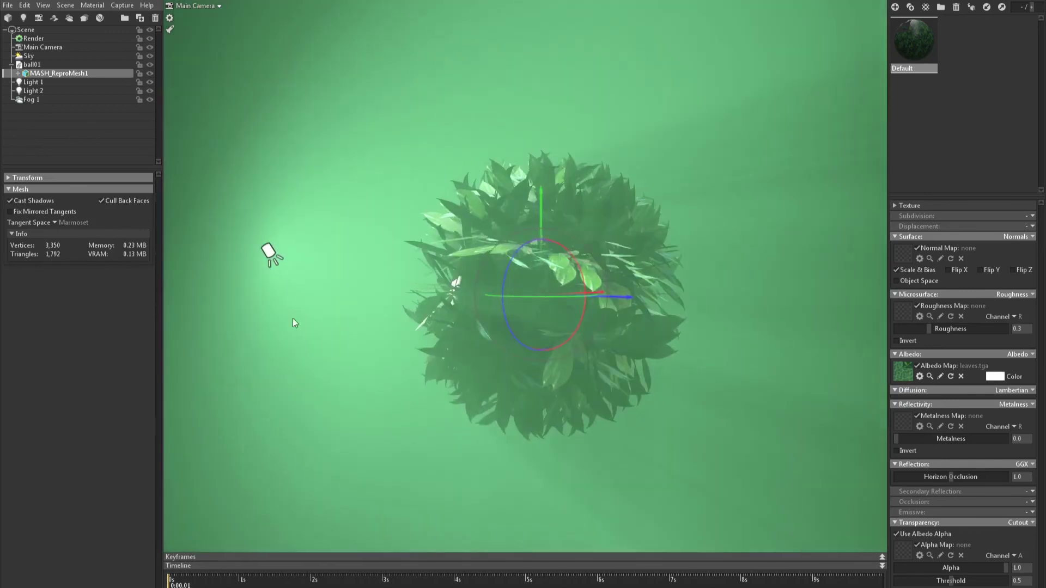
click(101, 201)
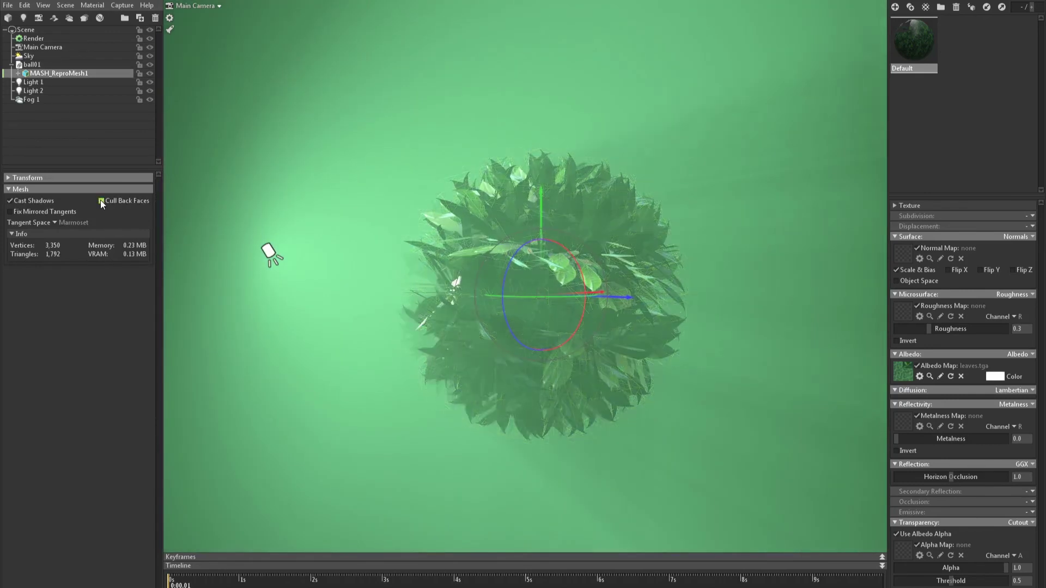
mouse_move(531, 437)
mouse_down()
mouse_move(482, 441)
mouse_move(538, 442)
mouse_up()
click(538, 442)
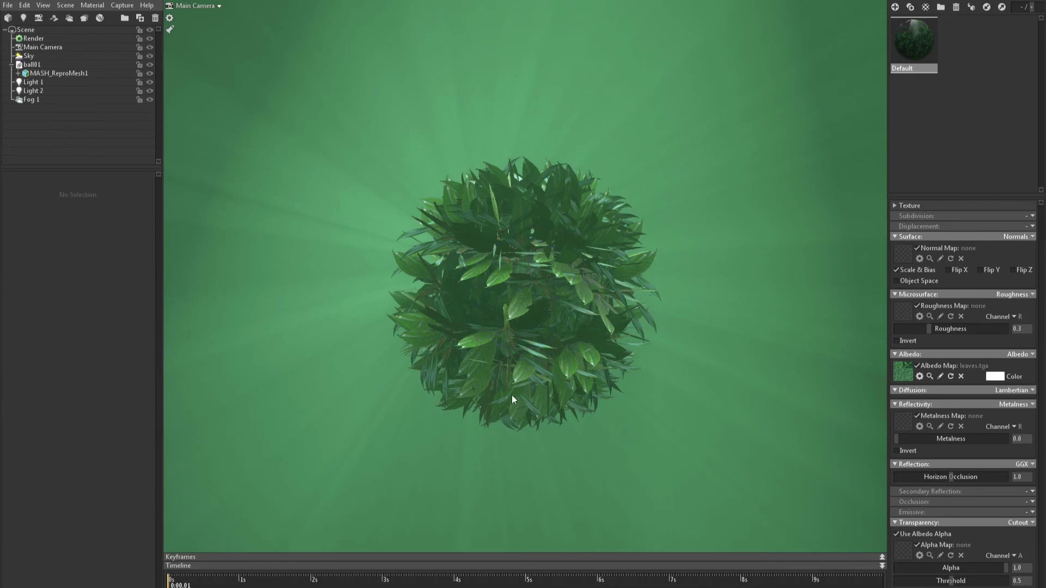
mouse_move(512, 397)
mouse_down()
mouse_move(568, 443)
mouse_move(435, 430)
mouse_move(494, 386)
mouse_move(496, 403)
mouse_up()
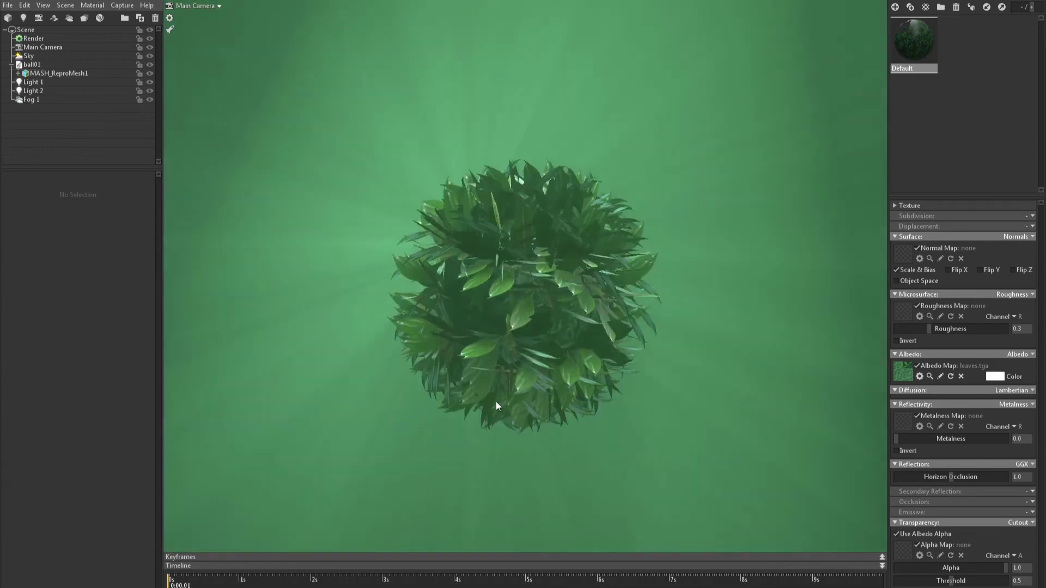
click(475, 394)
drag(499, 360, 558, 435)
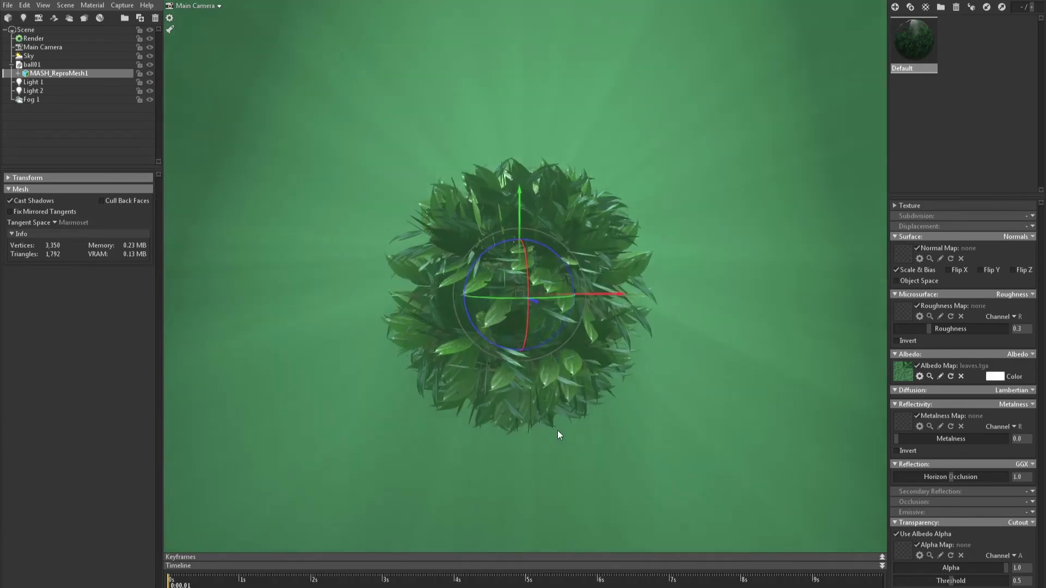
Enable Ambient Occlusion in the render settings and set the occlusion strength to 5.112.
click(33, 38)
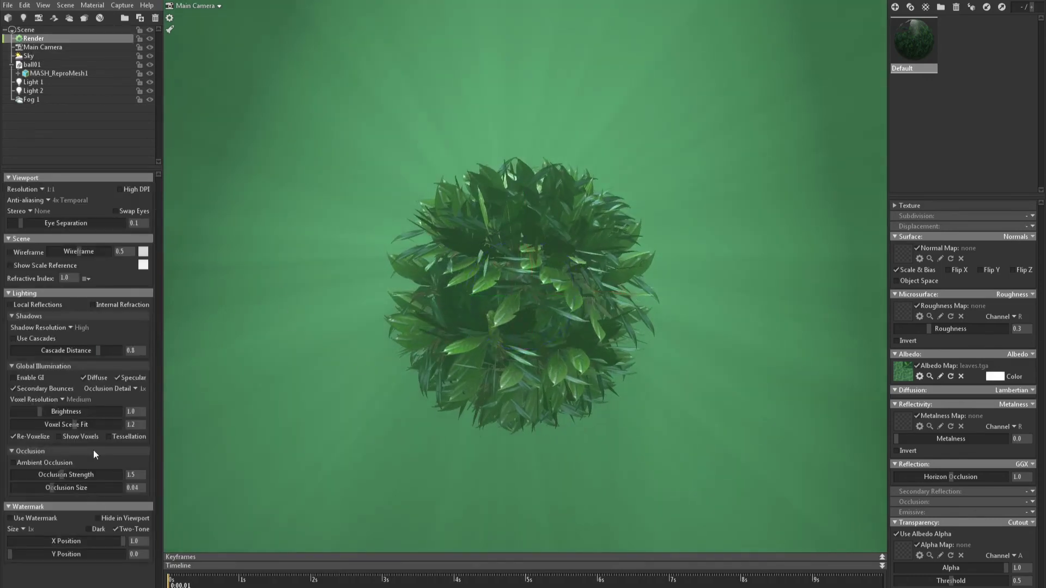
click(31, 463)
drag(59, 476, 86, 477)
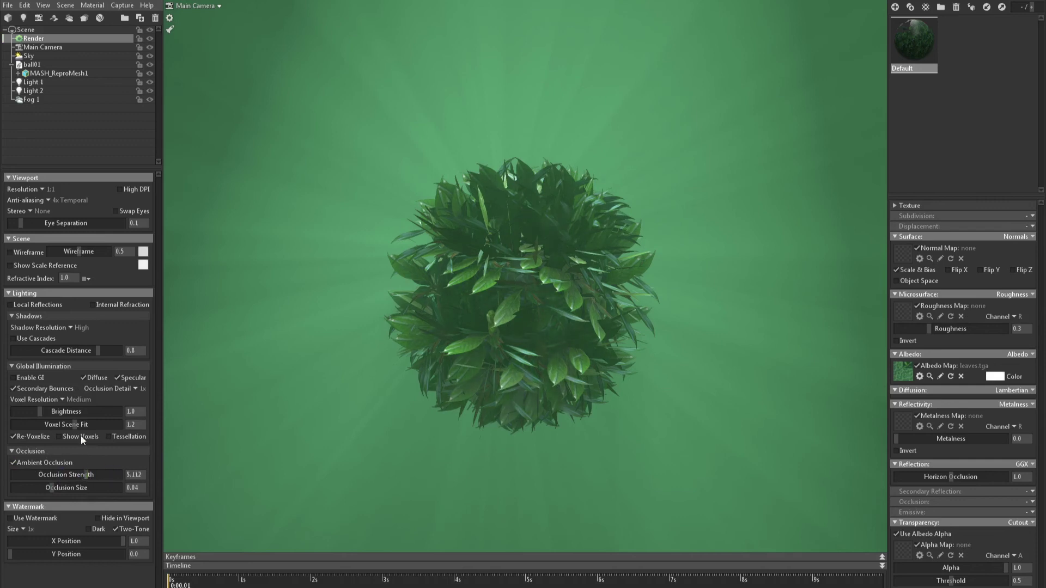
Enable global illumination in the render settings and set Light 1's brightness to 117.7 and distance to 100.1.
click(28, 378)
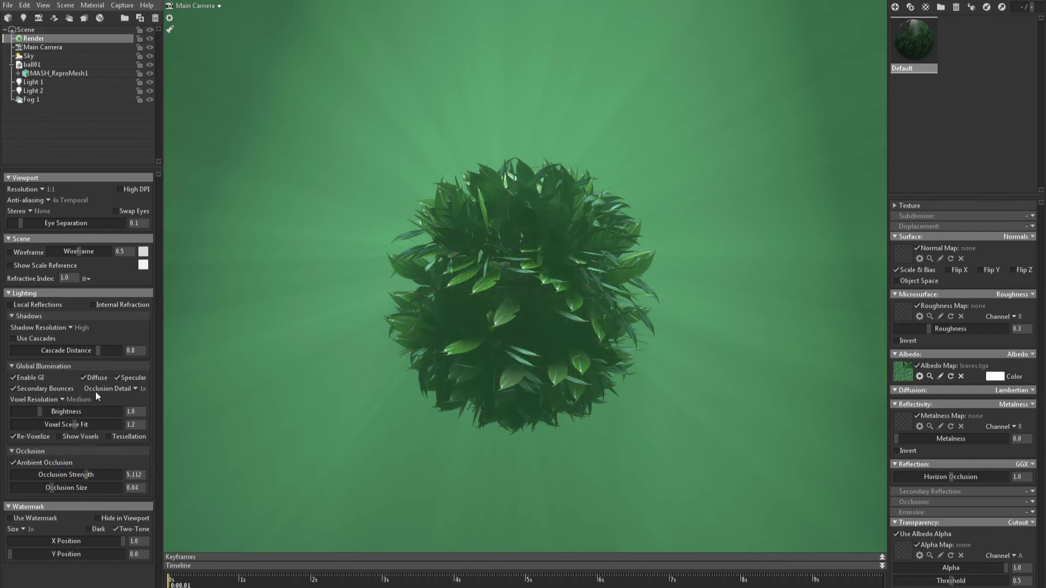
click(32, 81)
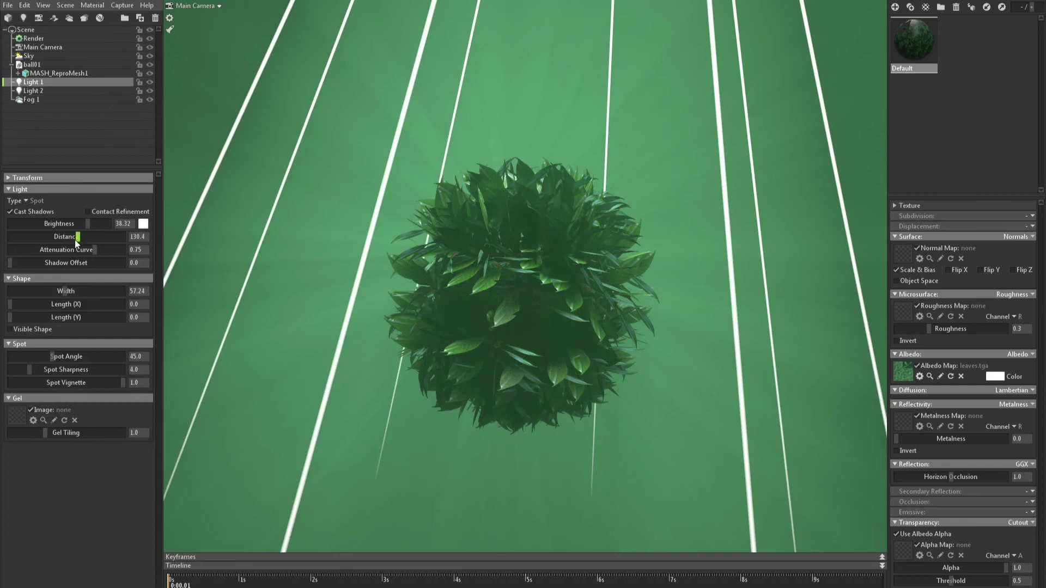
mouse_move(89, 225)
mouse_down()
mouse_move(107, 229)
mouse_move(75, 237)
mouse_up()
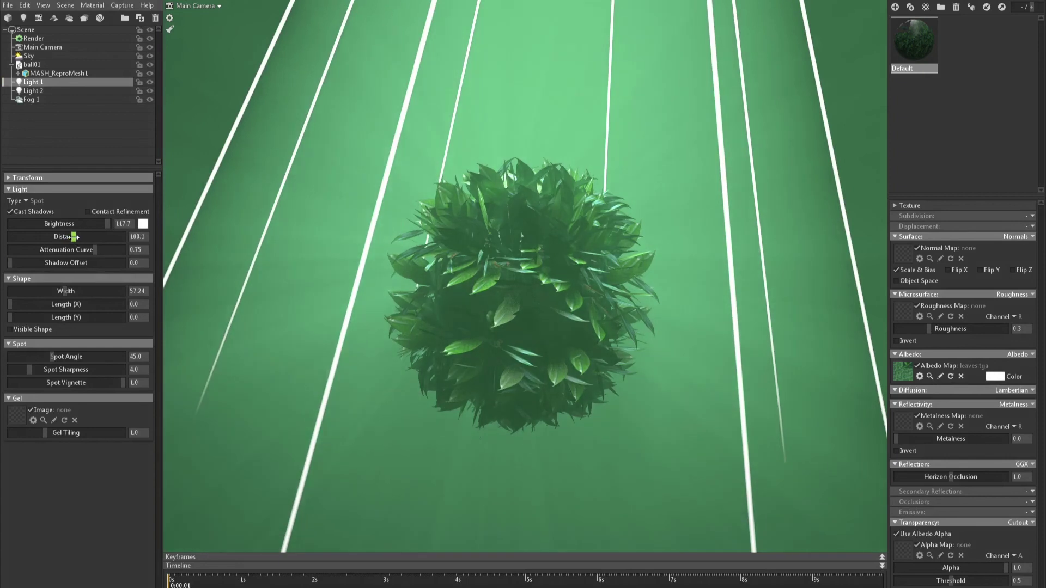
Change Light 1's color to pale turquoise 95fff0.
click(143, 223)
drag(195, 469, 206, 471)
drag(322, 584, 322, 554)
drag(217, 473, 229, 472)
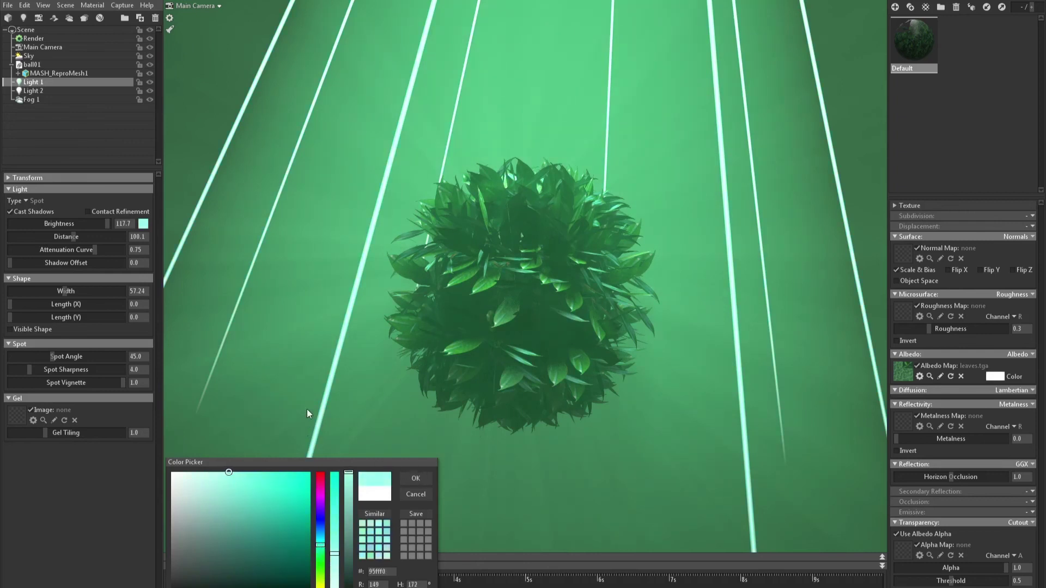
click(417, 478)
Set the fog distance to 261.4 and change the fog color to a lighter, less saturated green.
click(43, 99)
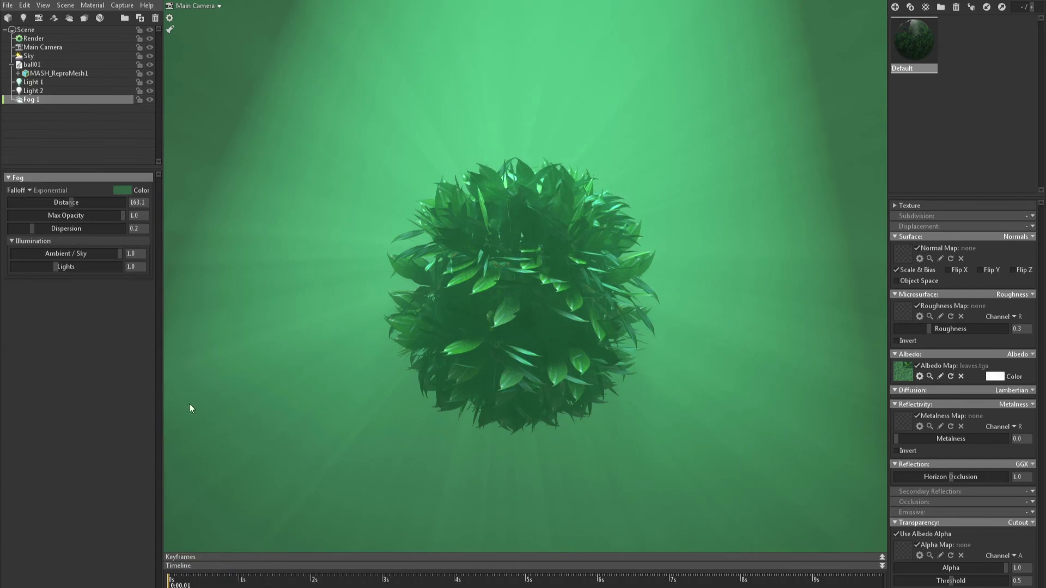
drag(75, 204, 83, 205)
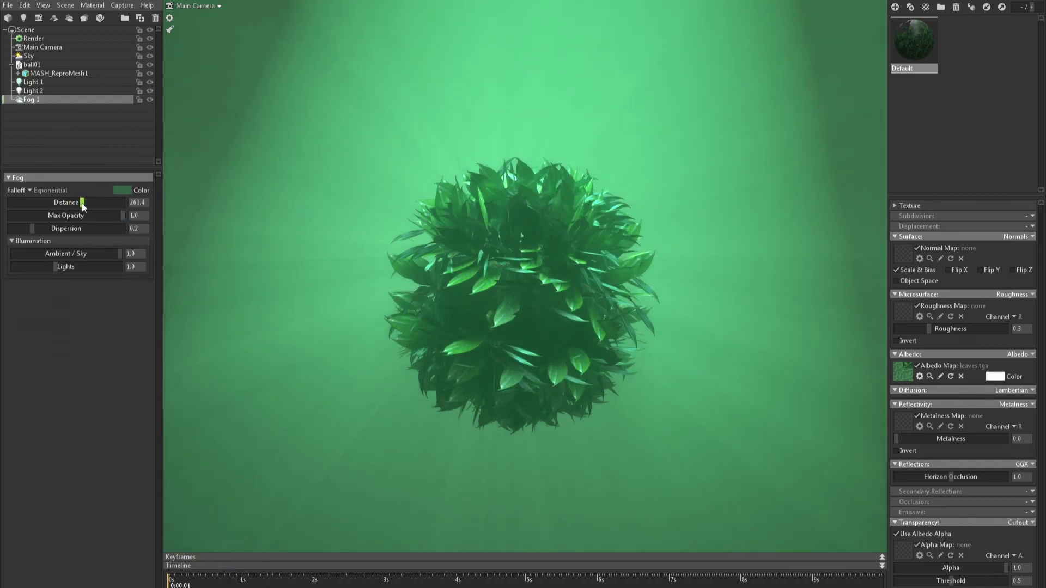
click(122, 191)
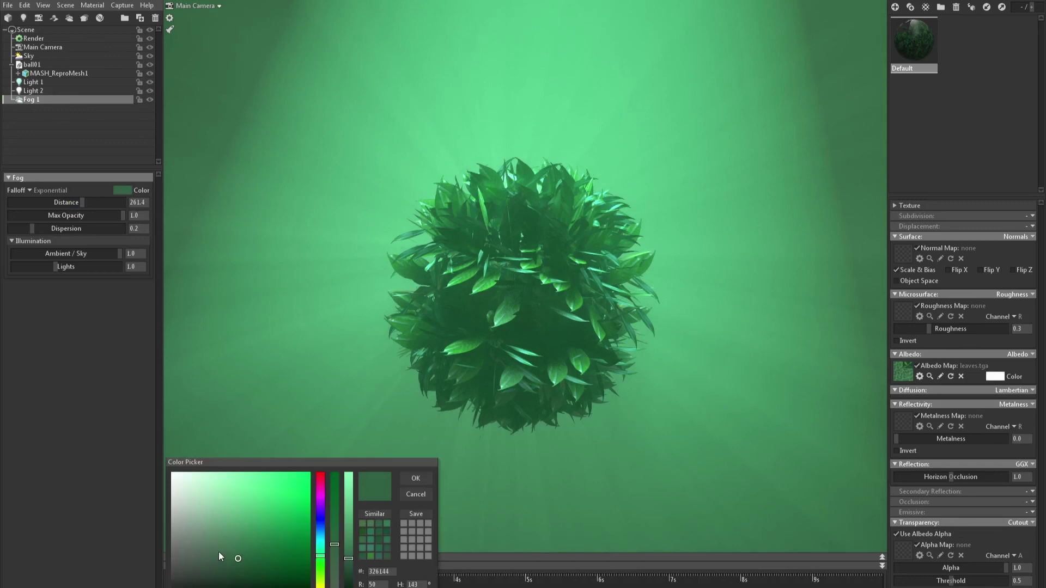
drag(219, 552, 224, 552)
drag(349, 552, 348, 546)
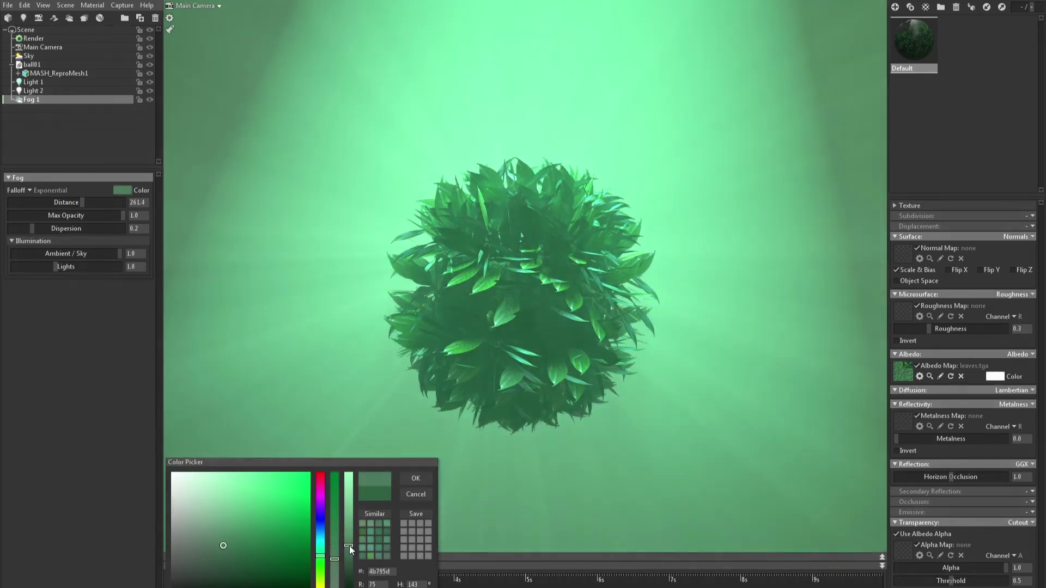
click(416, 479)
Compare the diffuse and specular global illumination options, leave Diffuse off, and set the occlusion strength to 2.061.
click(33, 38)
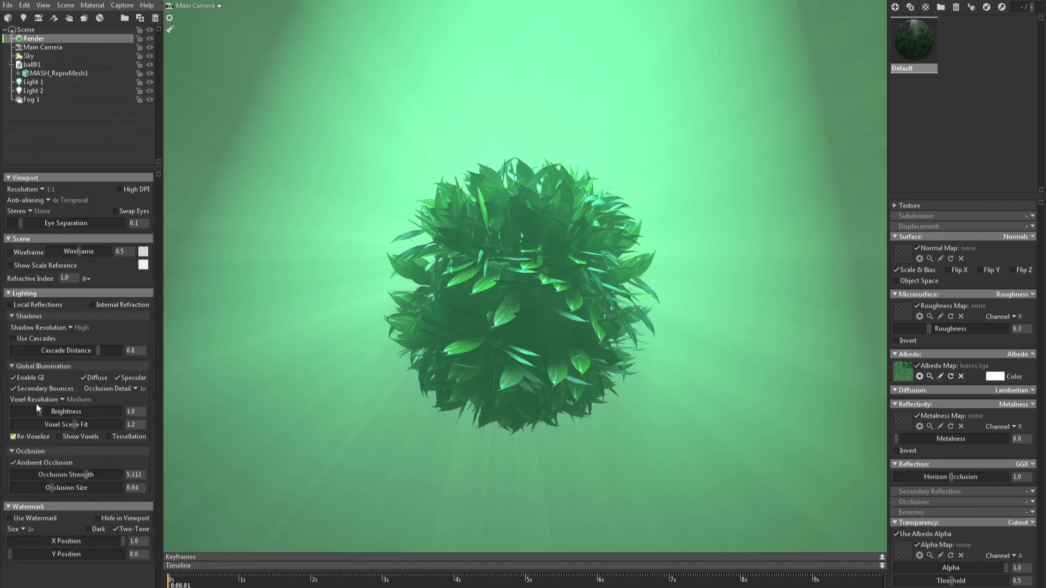
click(98, 378)
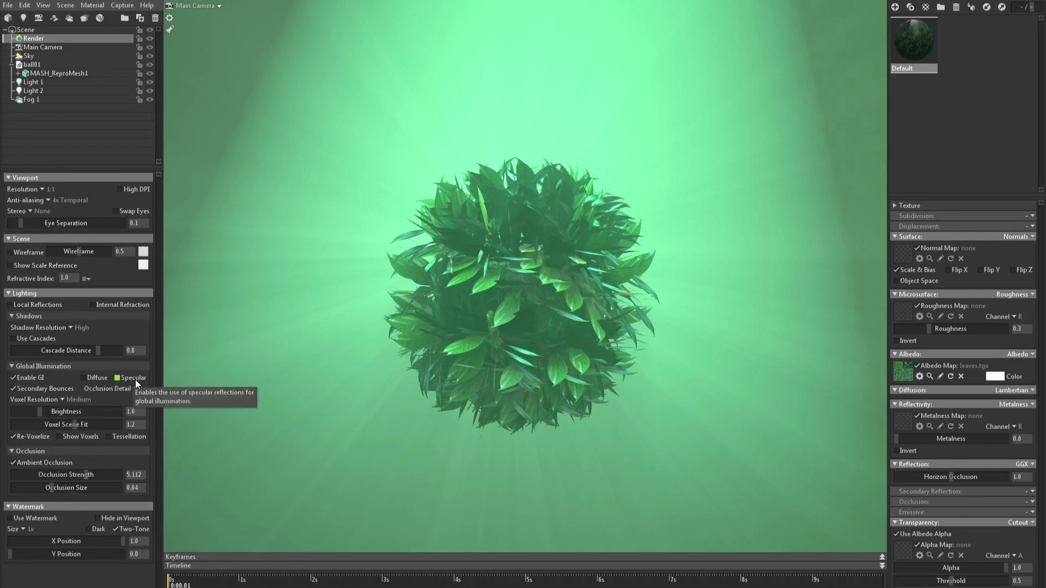
click(135, 378)
click(101, 377)
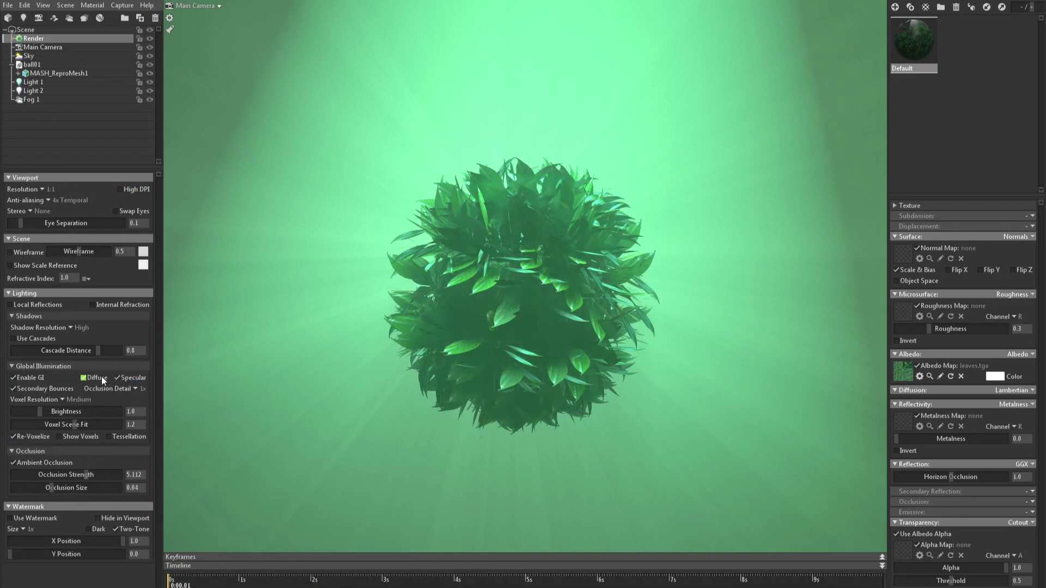
click(102, 377)
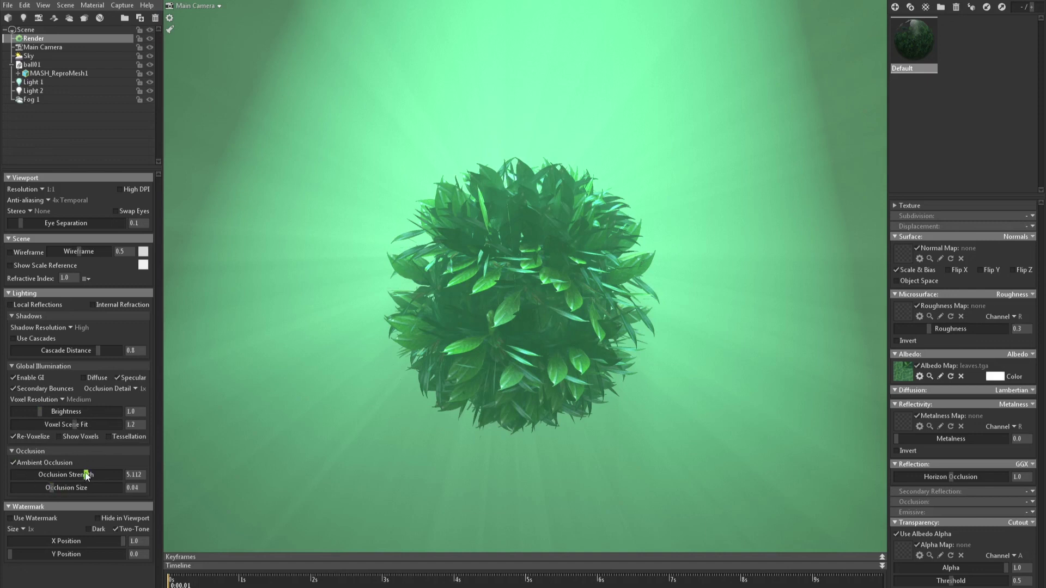
mouse_move(85, 476)
mouse_down()
mouse_move(40, 475)
mouse_move(78, 475)
mouse_move(67, 475)
mouse_up()
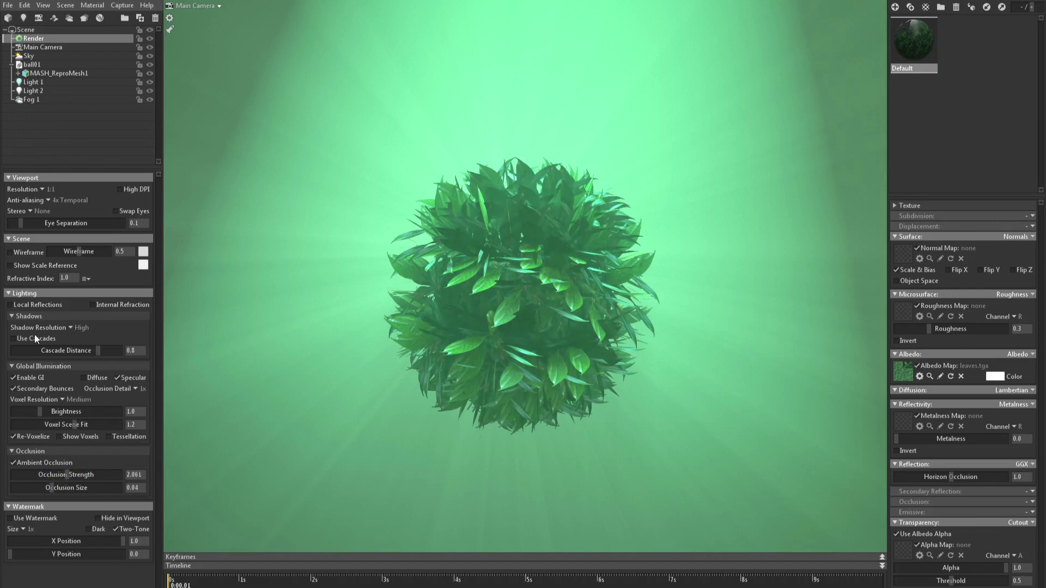
Enable Use Cascades for the shadows and preview the bush's wireframe before hiding it again.
click(32, 267)
click(32, 257)
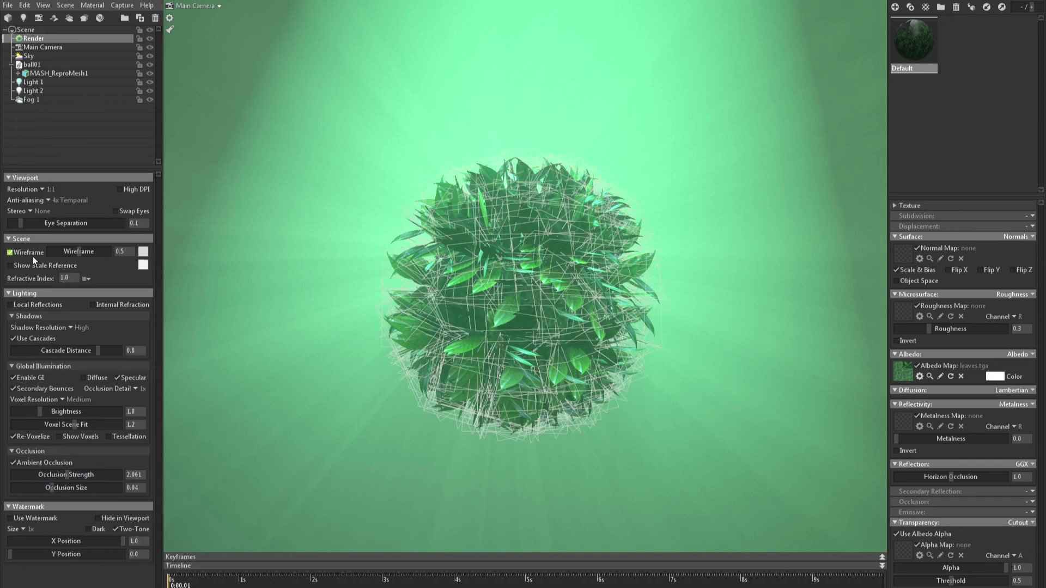
click(31, 256)
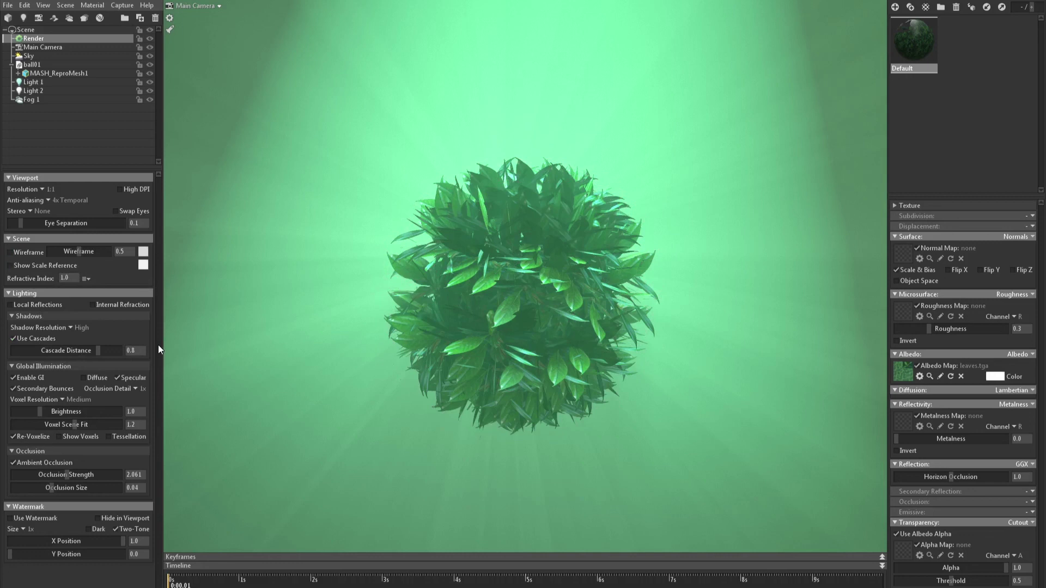
Inspect the leaves up close, then re-enable diffuse global illumination and set its brightness to 1.982.
alt+right_drag(545, 383, 626, 454)
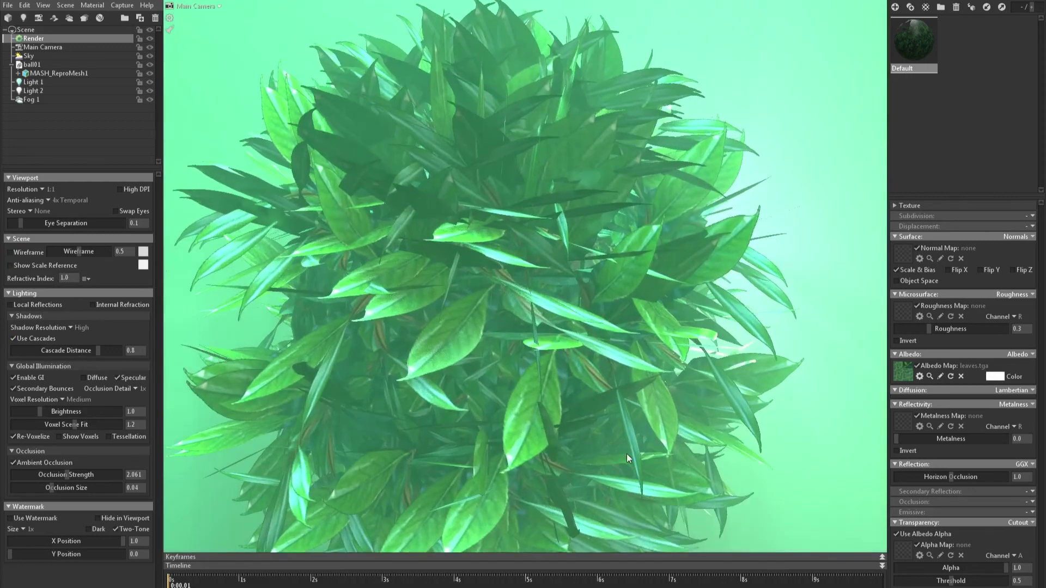
alt+drag(626, 454, 636, 437)
alt+right_drag(635, 437, 548, 409)
alt+drag(548, 409, 532, 383)
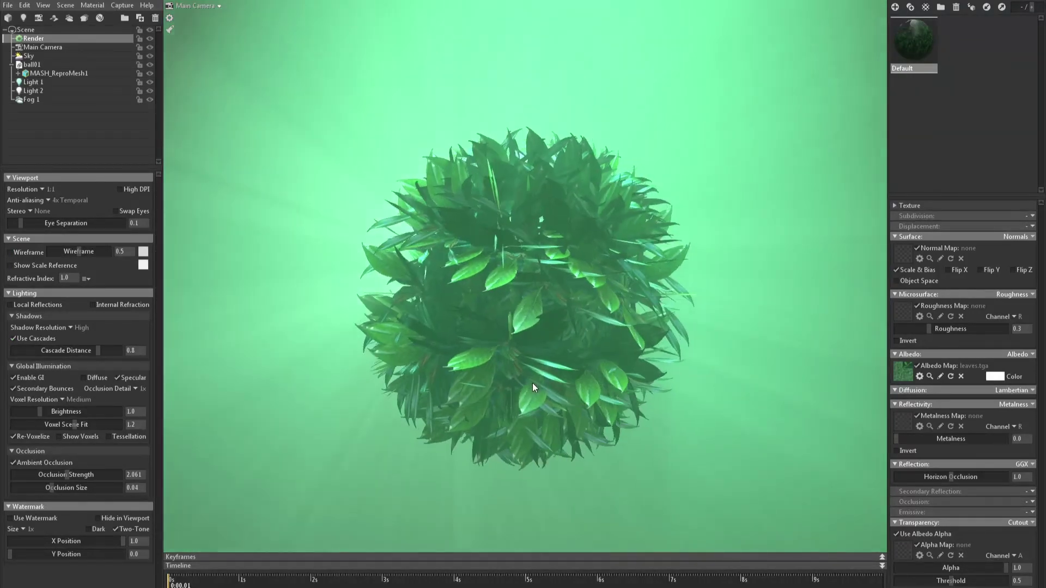
click(105, 376)
mouse_move(54, 410)
mouse_down()
mouse_move(66, 410)
mouse_move(47, 412)
mouse_up()
Change the leaf material's diffusion model to Microfiber.
click(1021, 354)
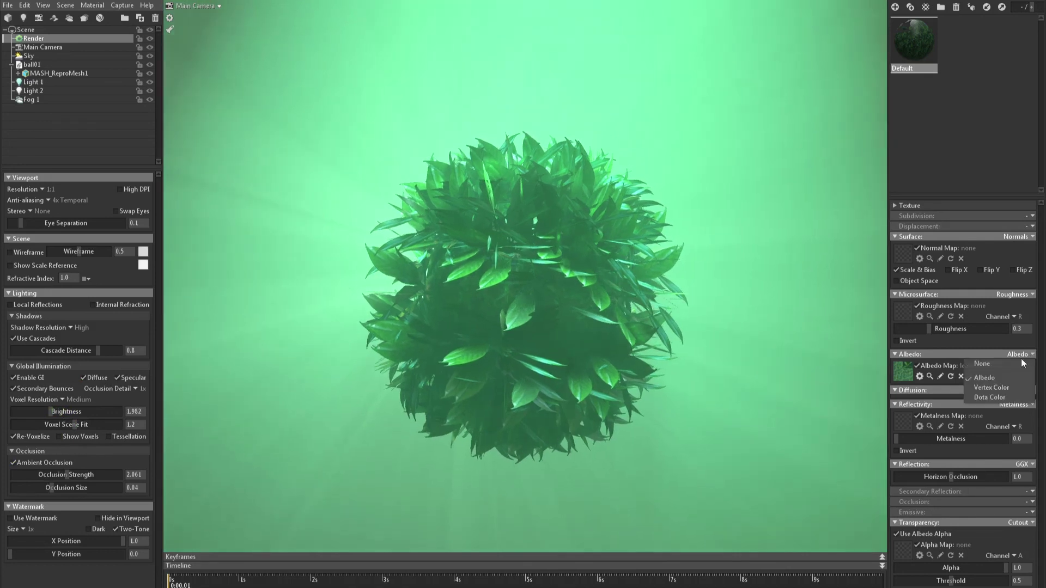
click(1015, 387)
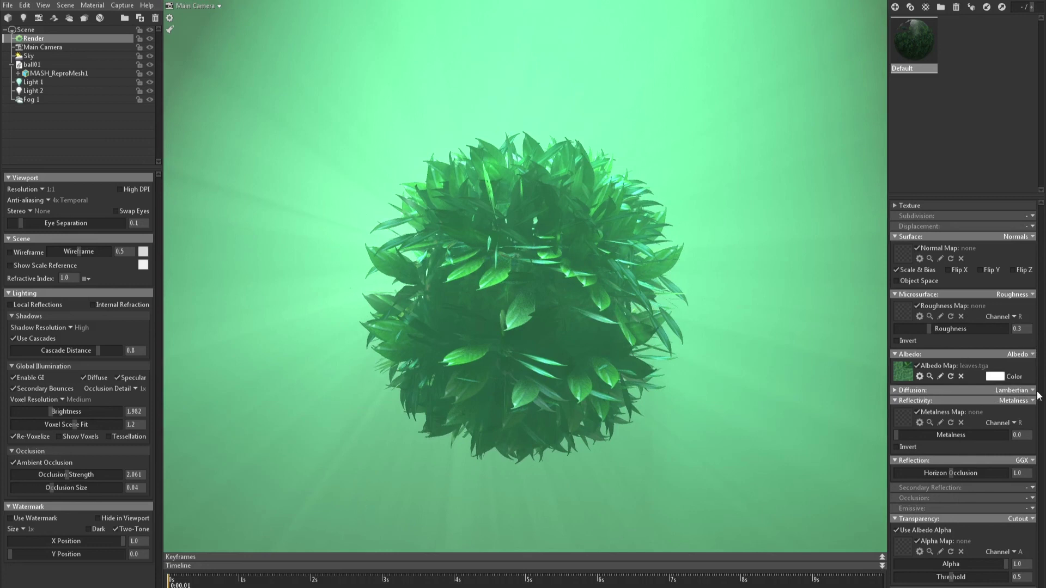
click(1013, 391)
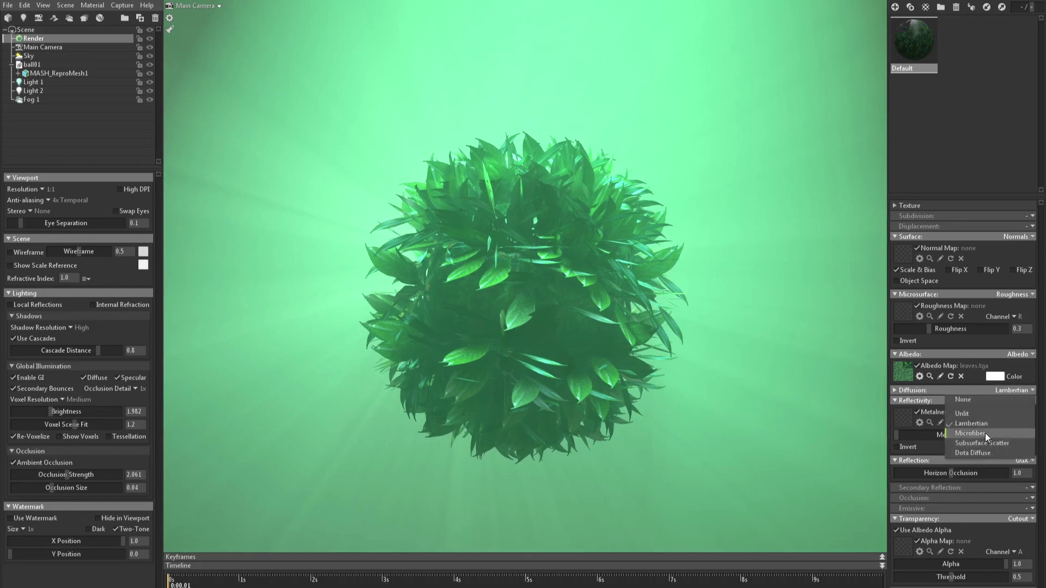
click(971, 433)
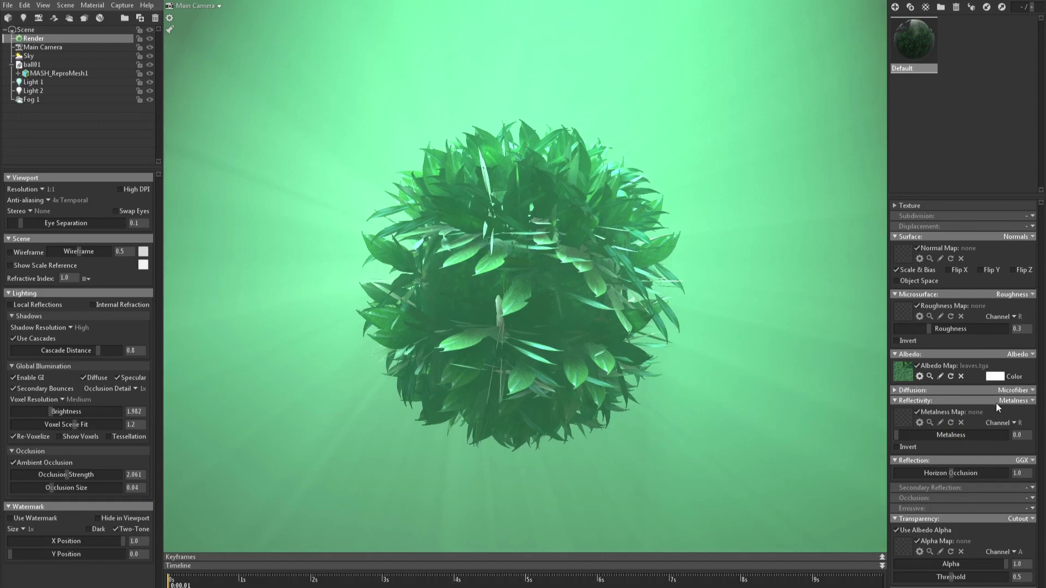
Set the material's Fuzz to 0.857, Fuzz Scatter to 0.752 and Fuzz Occlusion to 0.504.
click(1025, 391)
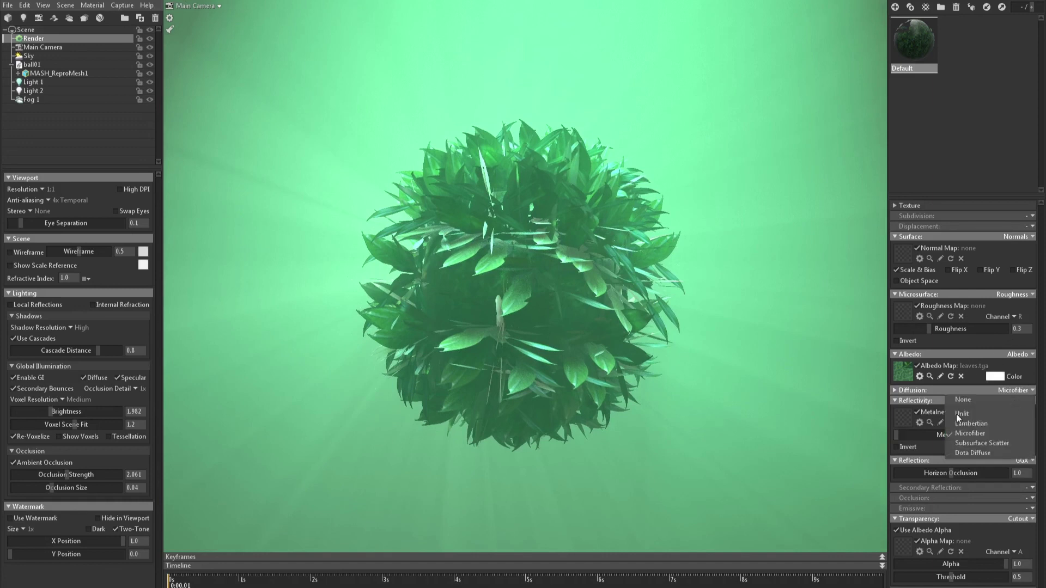
click(921, 400)
click(929, 391)
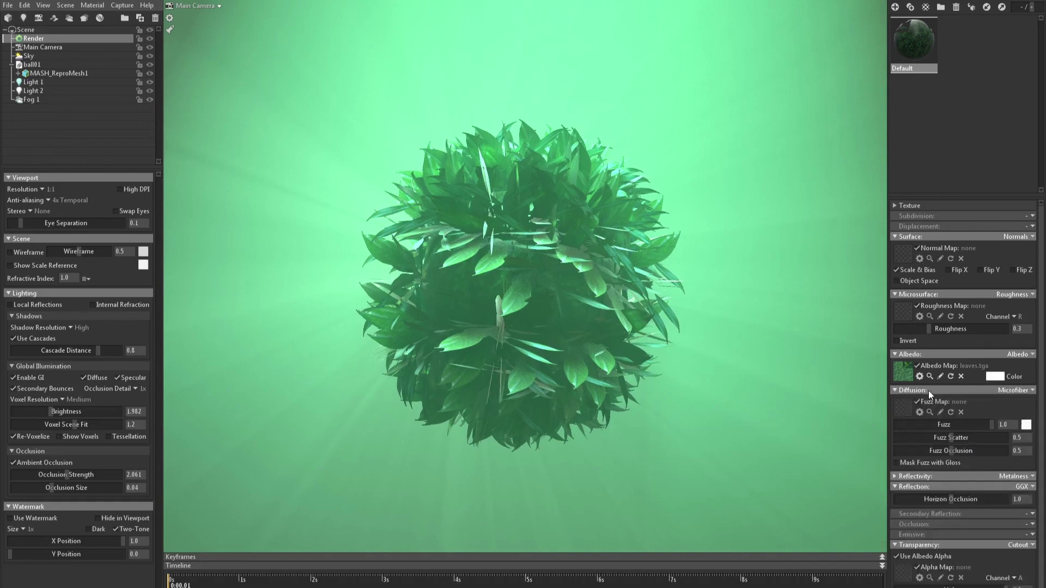
mouse_move(962, 425)
mouse_down()
mouse_move(973, 424)
mouse_move(952, 437)
mouse_move(991, 438)
mouse_move(906, 438)
mouse_move(979, 437)
mouse_move(953, 451)
mouse_move(979, 424)
mouse_up()
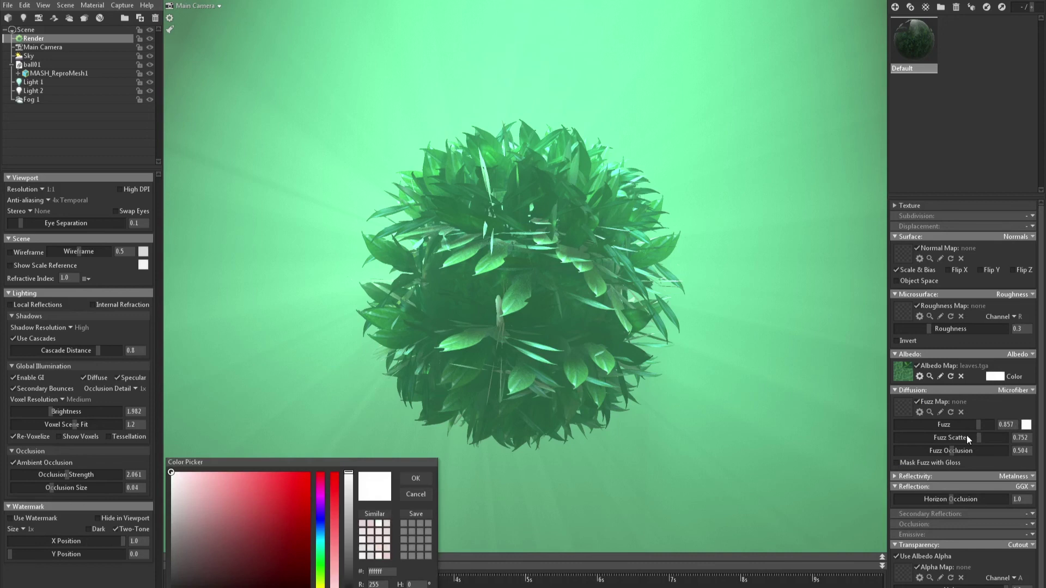
Set the fuzz color to lime green 78ff1b and check the bush from several angles.
click(321, 572)
click(267, 474)
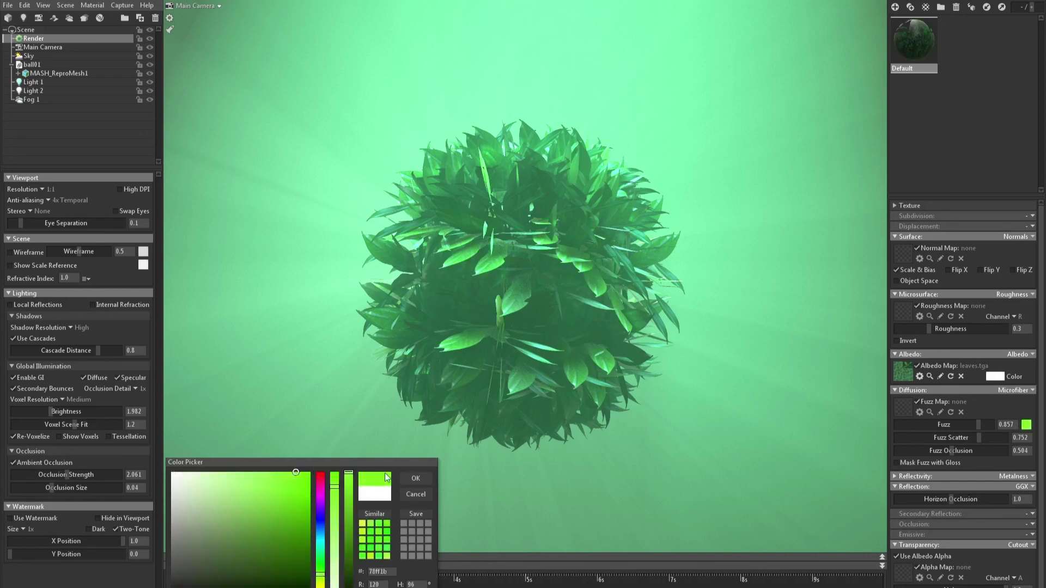
click(416, 478)
drag(660, 454, 631, 455)
drag(512, 267, 621, 347)
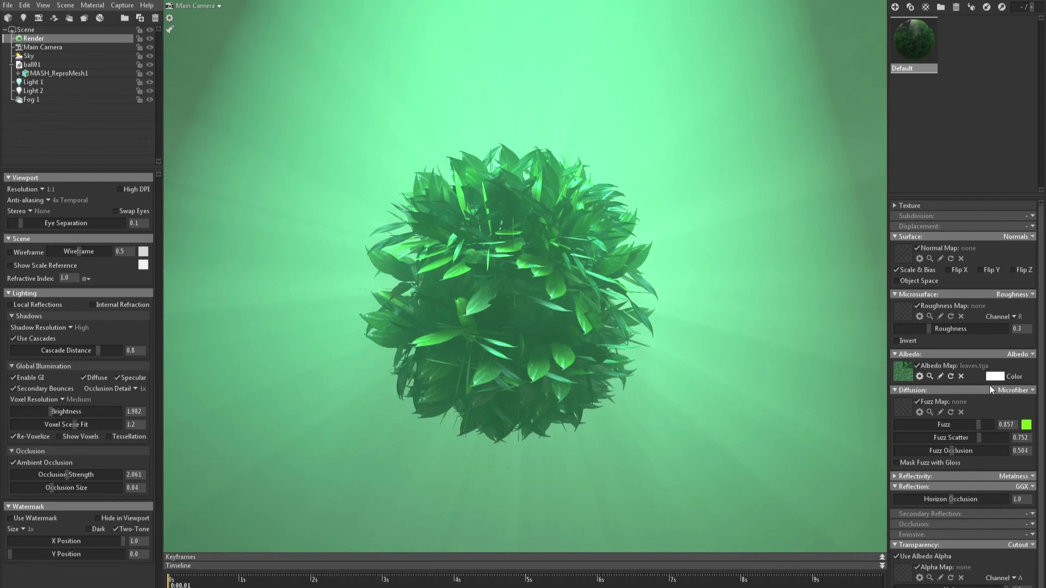
click(940, 463)
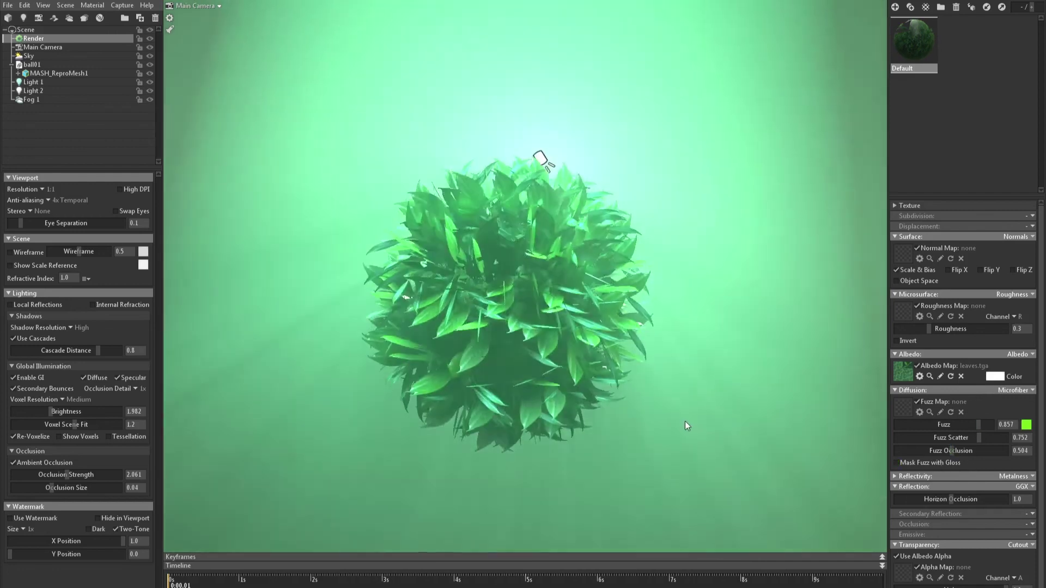
drag(685, 422, 698, 397)
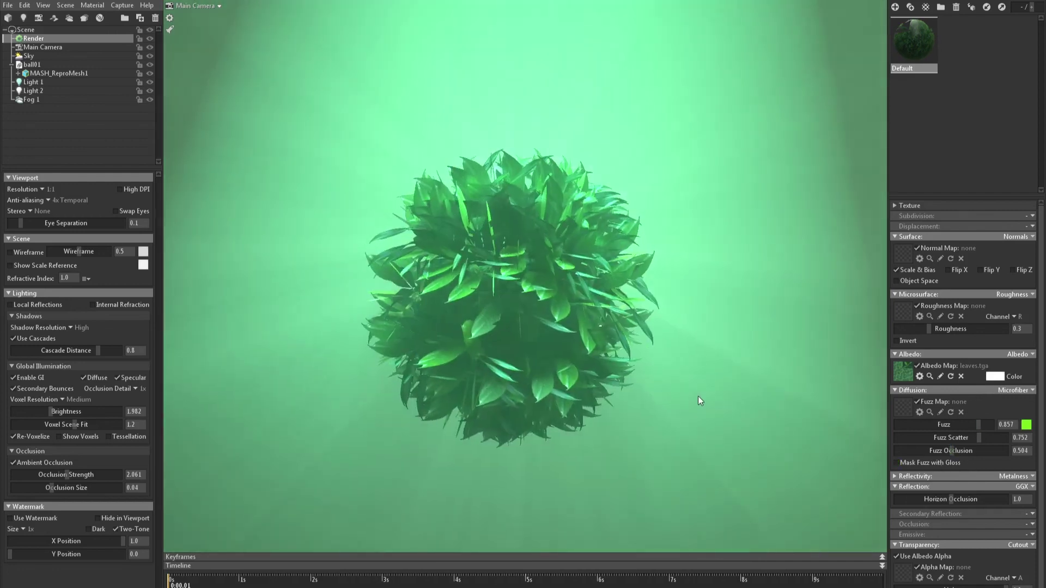
Set Light 2's brightness to 12.34 and check the lit bush from several angles.
click(87, 82)
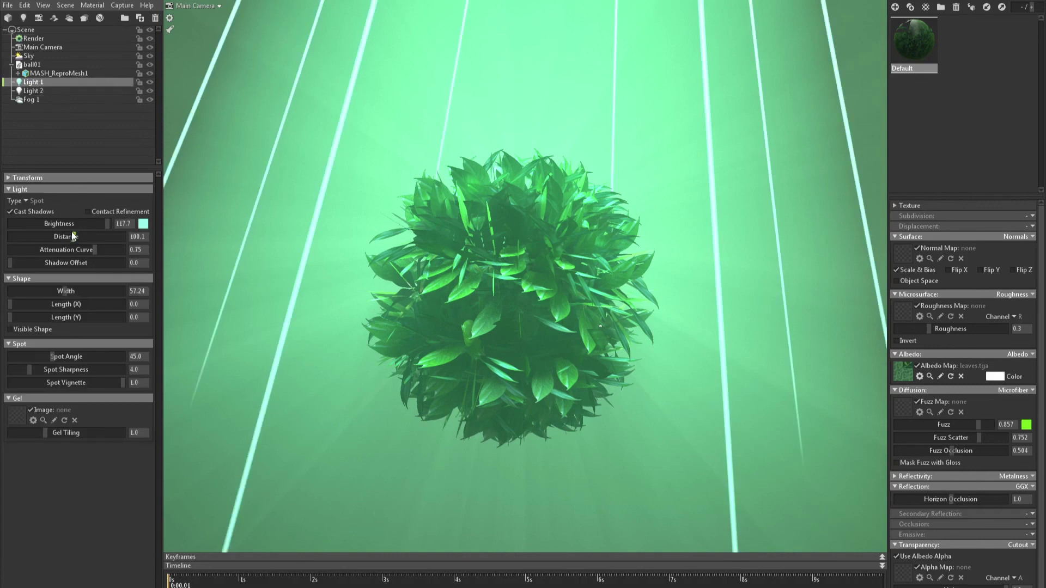
click(33, 91)
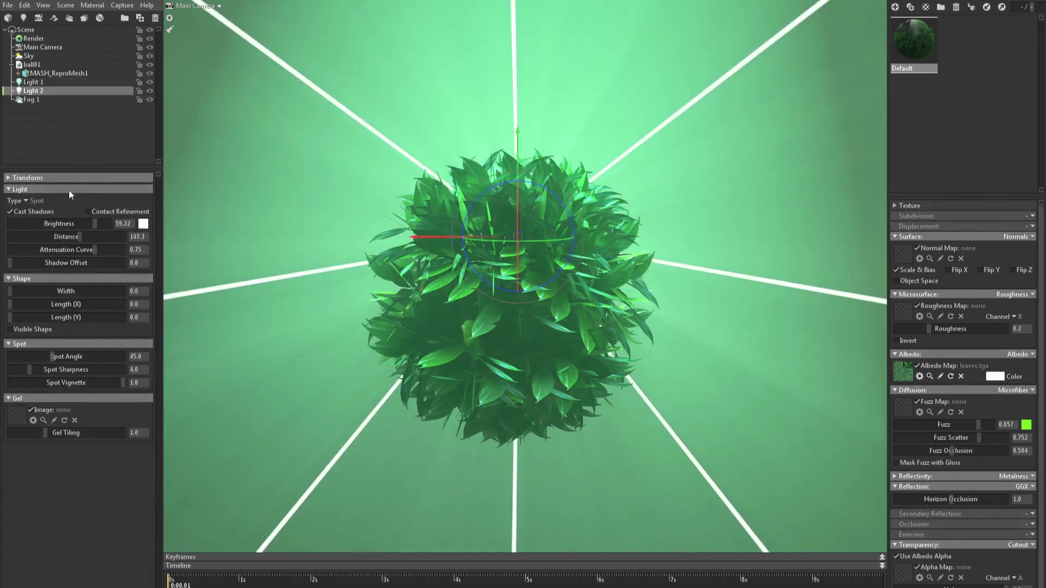
mouse_move(92, 223)
mouse_down()
mouse_move(20, 221)
mouse_move(75, 224)
mouse_up()
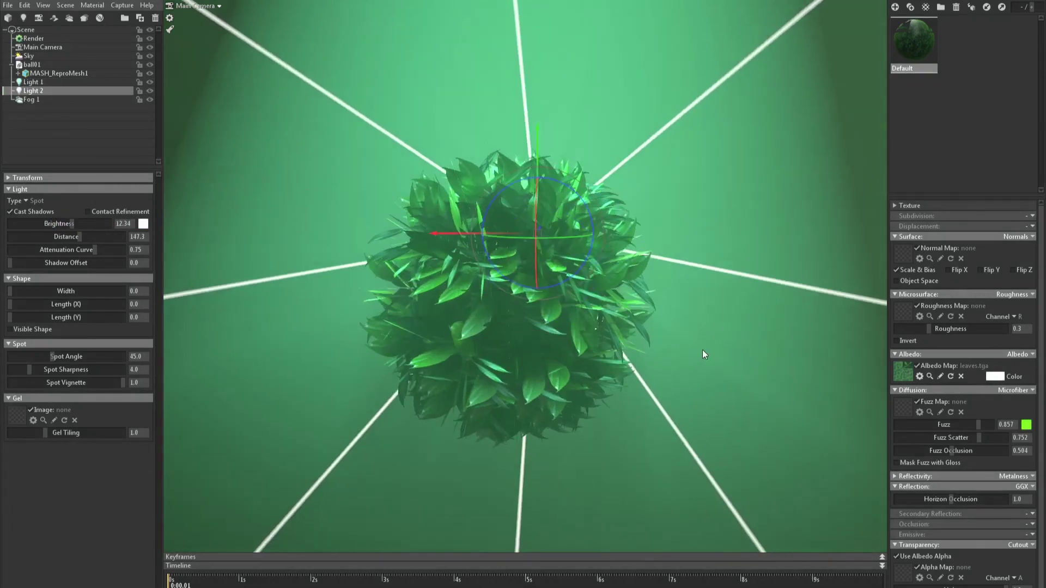
click(633, 336)
alt+right_drag(633, 332, 521, 326)
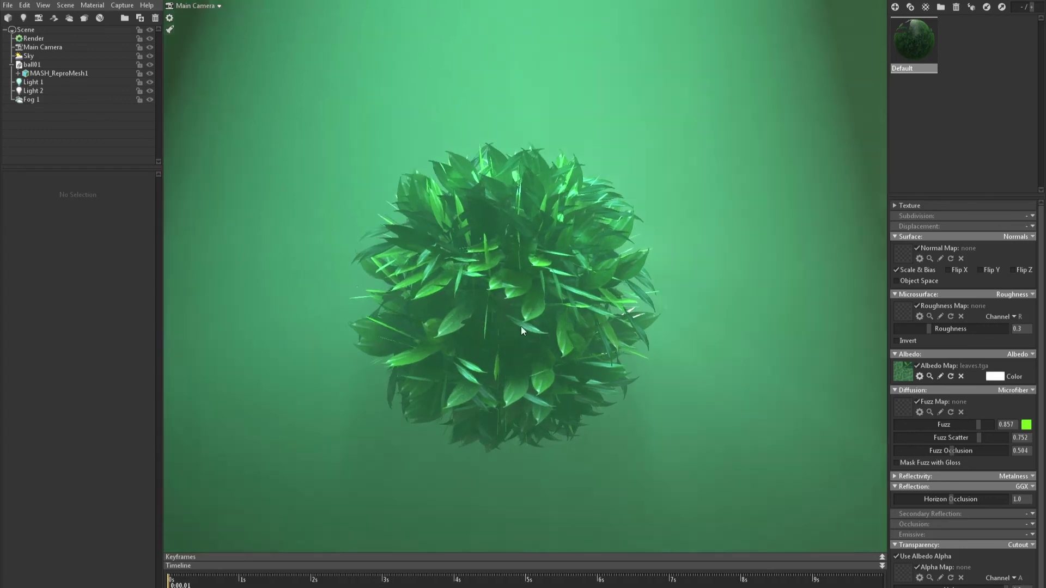
mouse_move(520, 326)
mouse_down()
mouse_move(512, 289)
mouse_move(513, 319)
mouse_move(531, 318)
mouse_up()
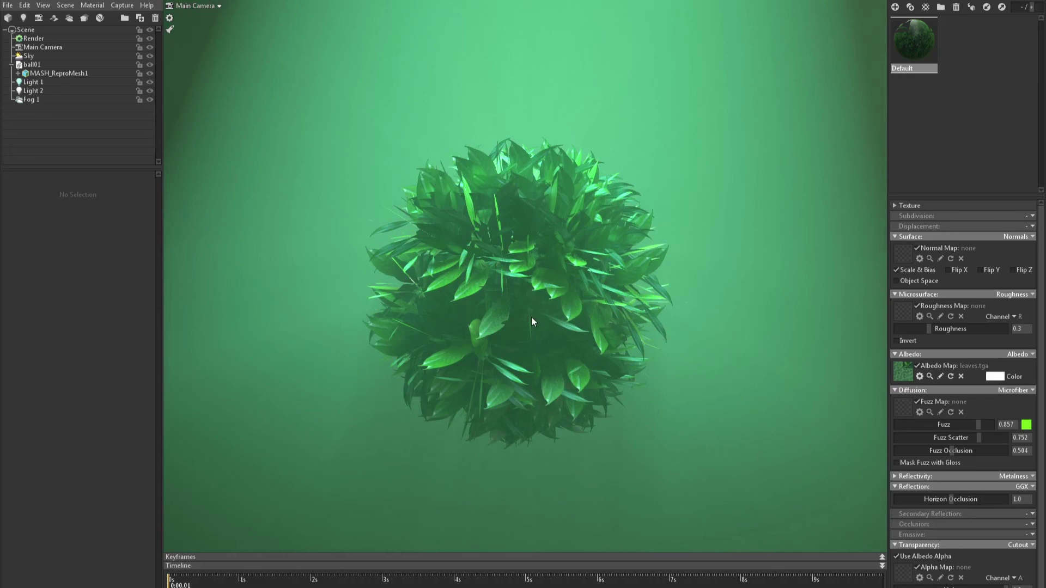
drag(533, 313, 546, 348)
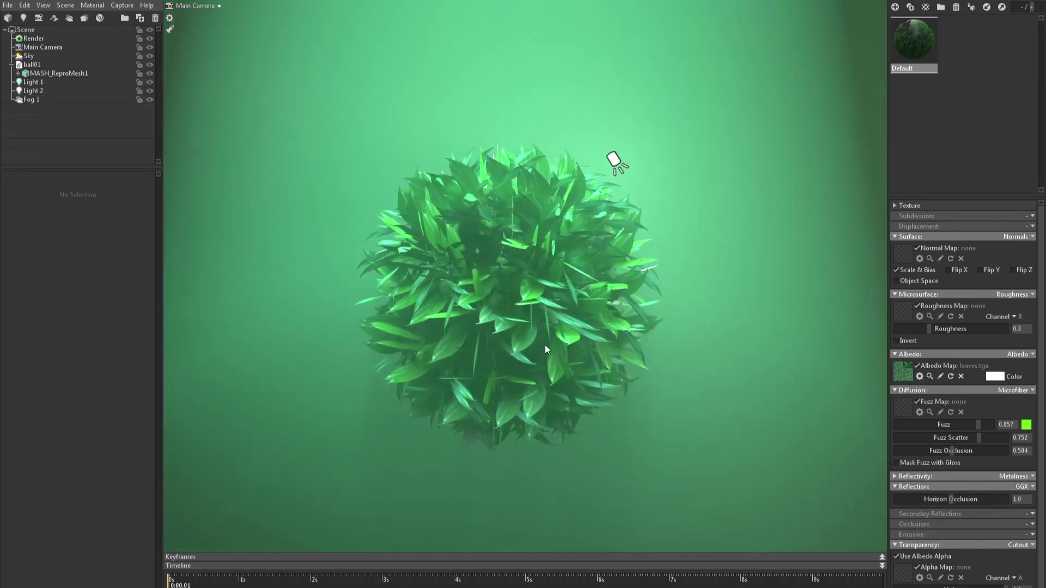
drag(589, 394, 495, 364)
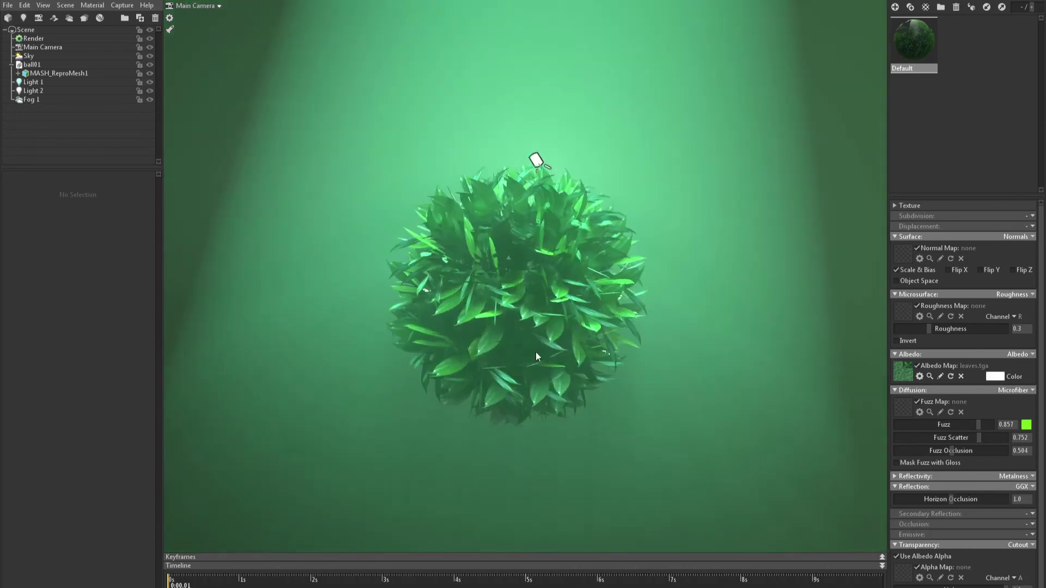